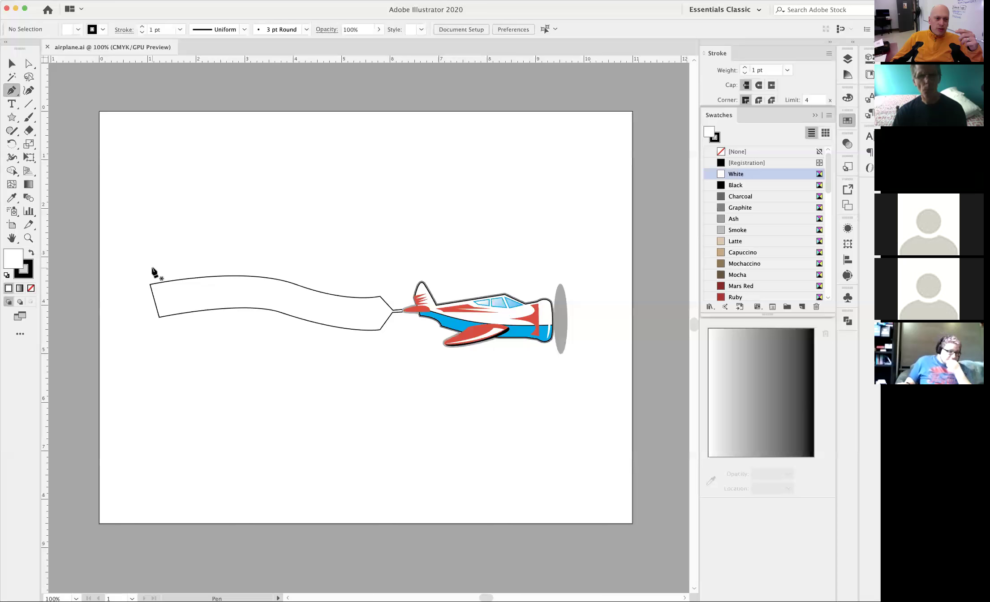
Step: Draw an S-curved path about 4.7 in wide just above the banner's upper edge and remove its fill
left_click_drag(150, 267, 217, 251)
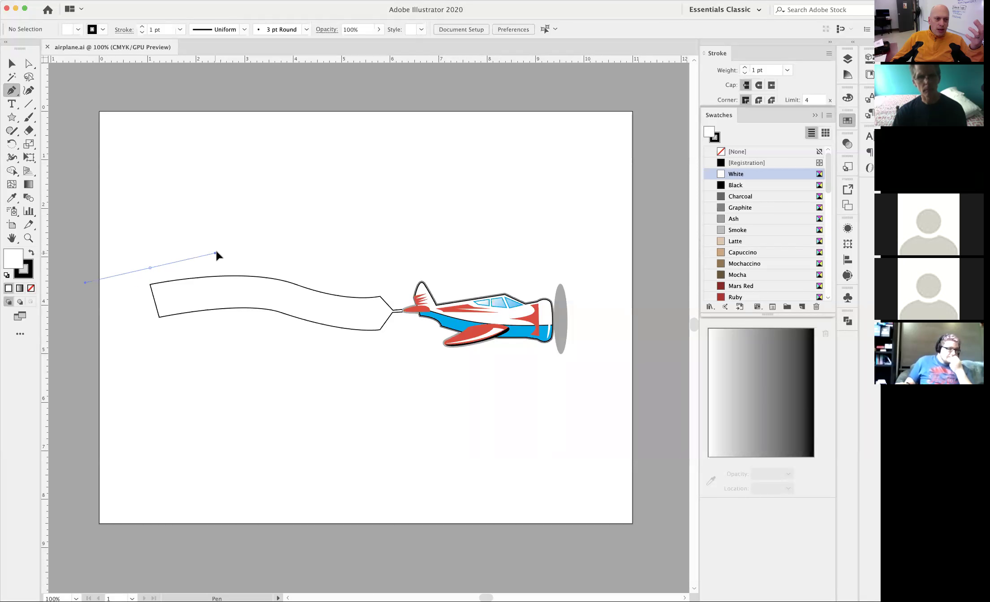
left_click_drag(377, 282, 438, 268)
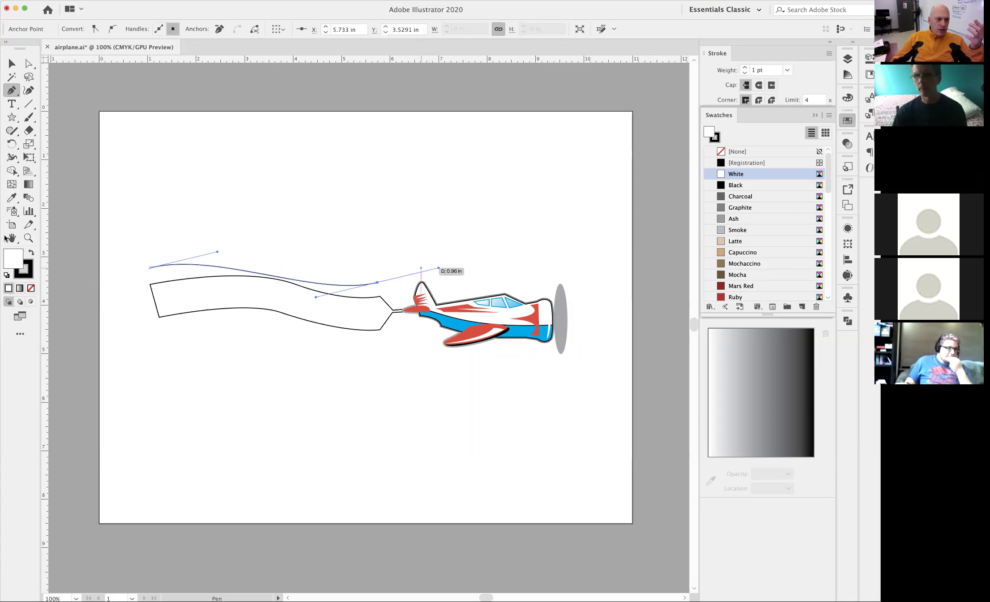
left_click(30, 288)
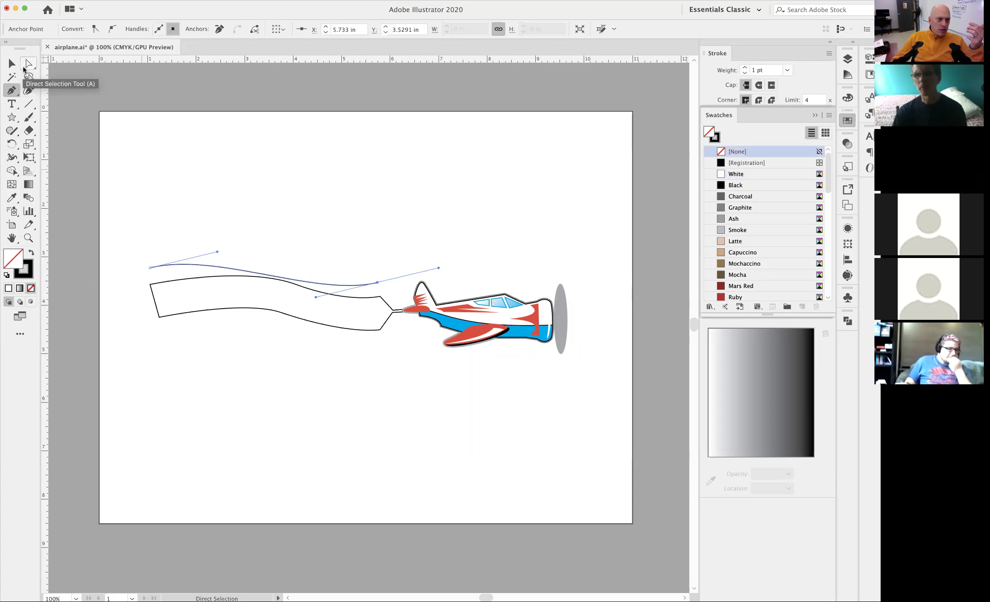
Step: Lengthen the direction handle at the path's start and lower that anchor slightly so the curve follows the banner's upper edge
left_click(28, 63)
left_click_drag(218, 252, 264, 242)
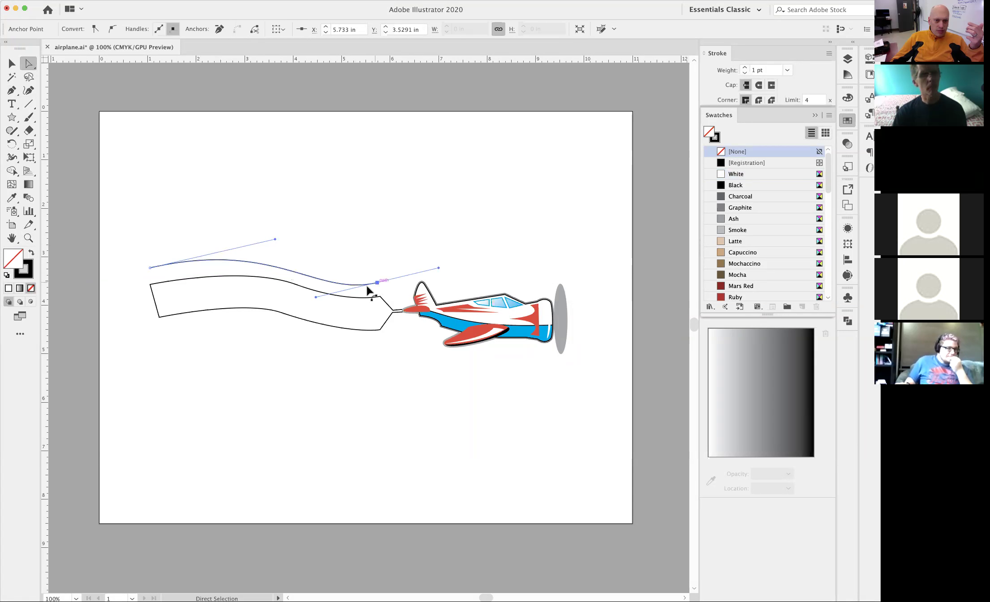
left_click(259, 258)
left_click_drag(150, 268, 150, 273)
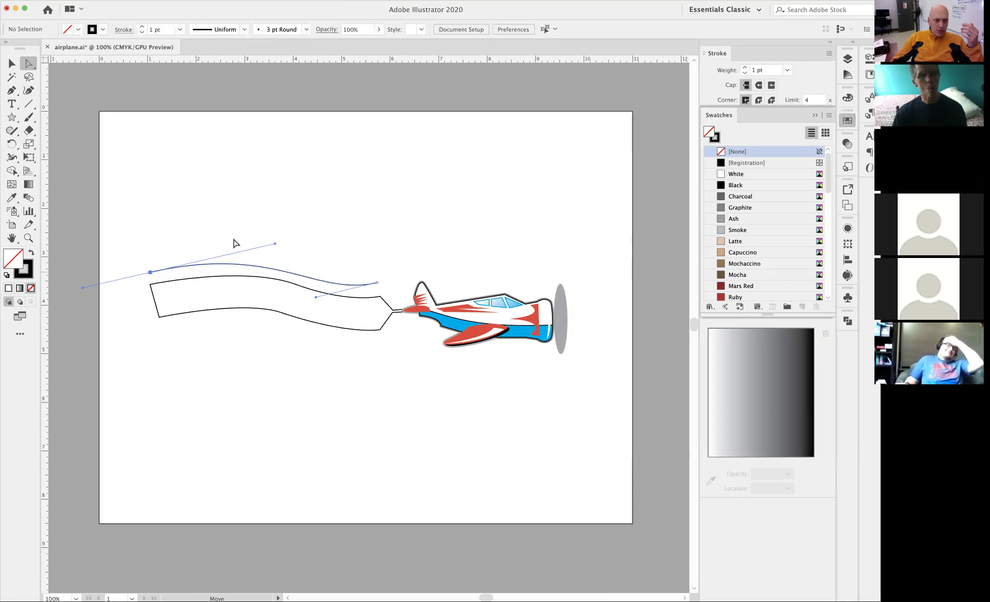
left_click(324, 224)
left_click(269, 269)
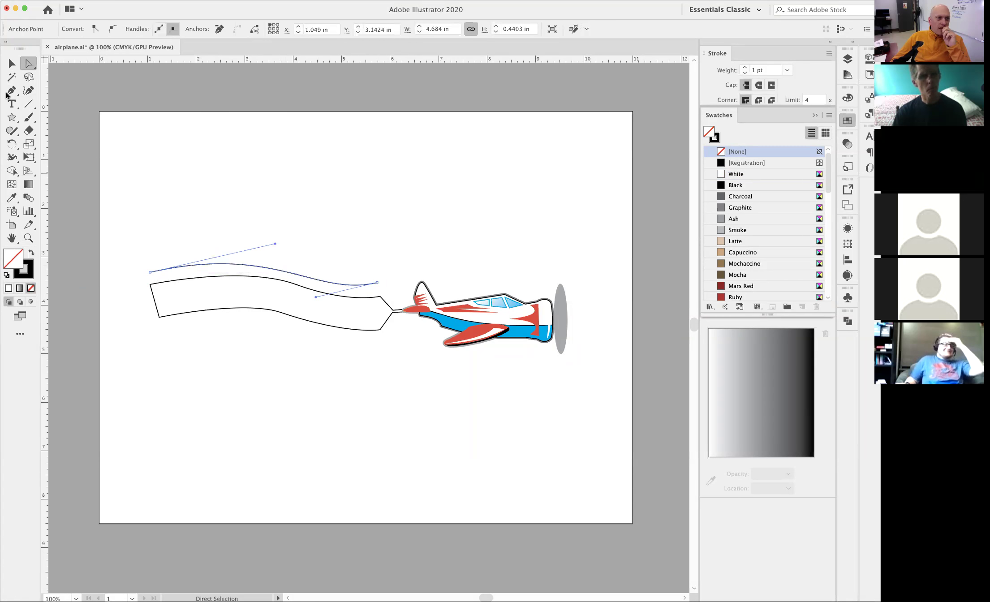
Step: Add type on the curved path, replacing the placeholder text with "Zack's Pizzeria"
left_click_drag(14, 105, 63, 131)
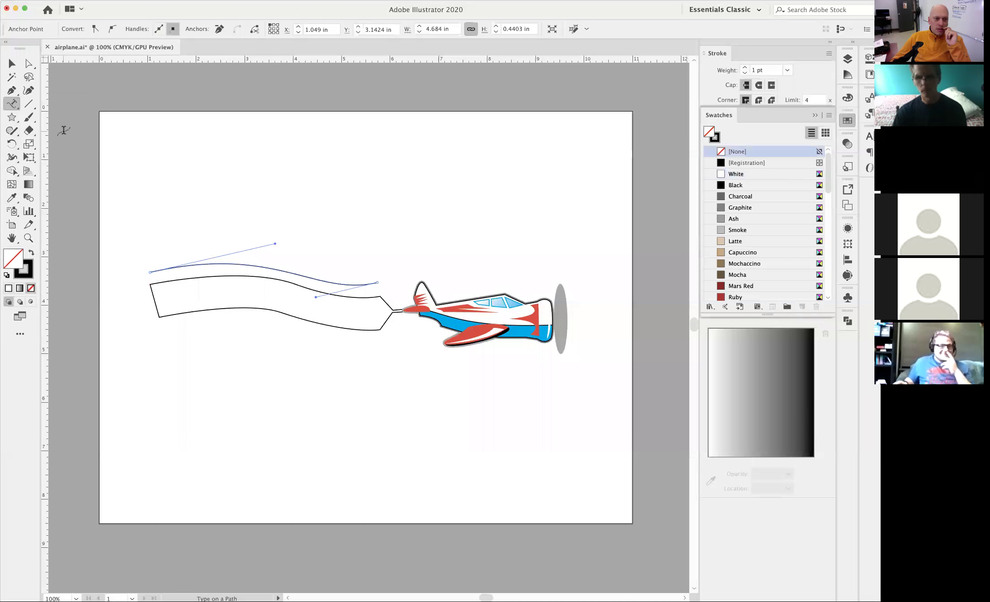
left_click(150, 269)
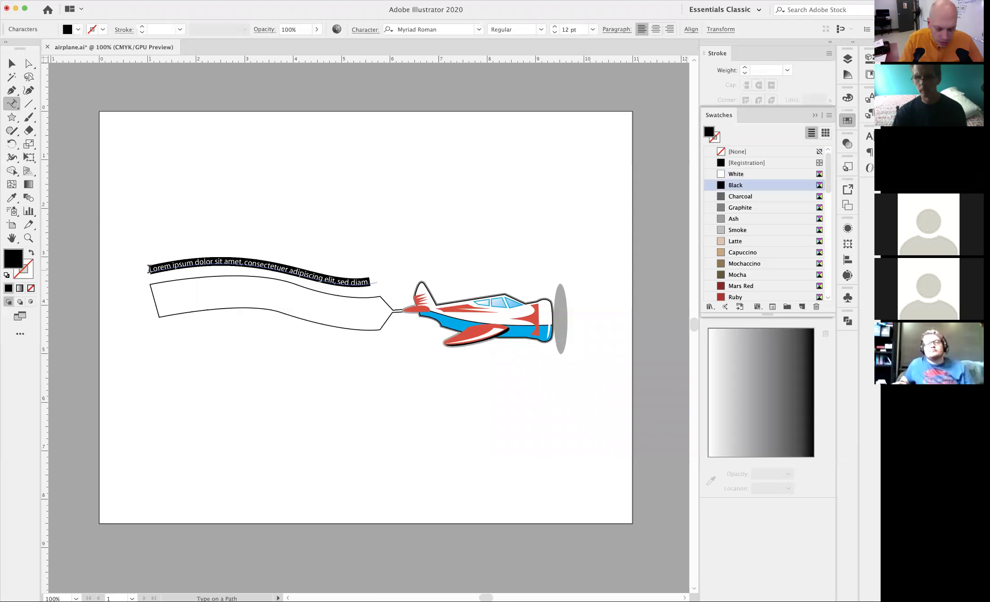
key("BackSpace")
type("Pi")
key("BackSpace")
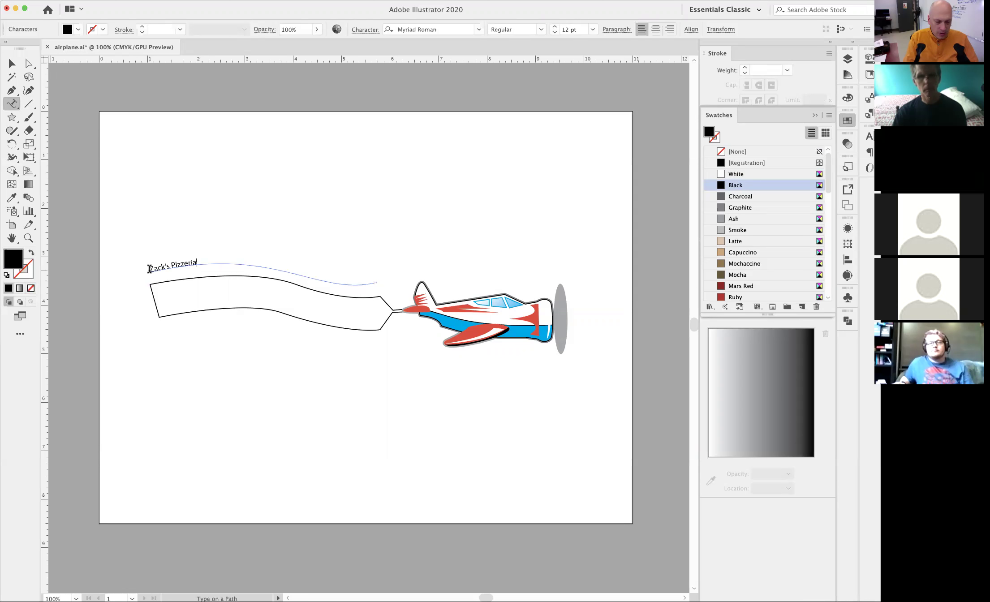
Step: Select all of the path text and enlarge it to 52 pt
triple_click(149, 269)
key("super+shift+period")
key("super+shift+period")
key("super+shift+period")
key("super+shift+period")
key("super+shift+period")
key("super+shift+period")
key("super+shift+period")
key("super+shift+period")
key("super+shift+period")
key("super+shift+period")
key("super+shift+period")
key("super+shift+period")
key("super+shift+period")
key("super+shift+period")
key("super+shift+period")
key("super+shift+period")
key("super+shift+period")
key("super+shift+period")
key("super+shift+period")
key("super+shift+period")
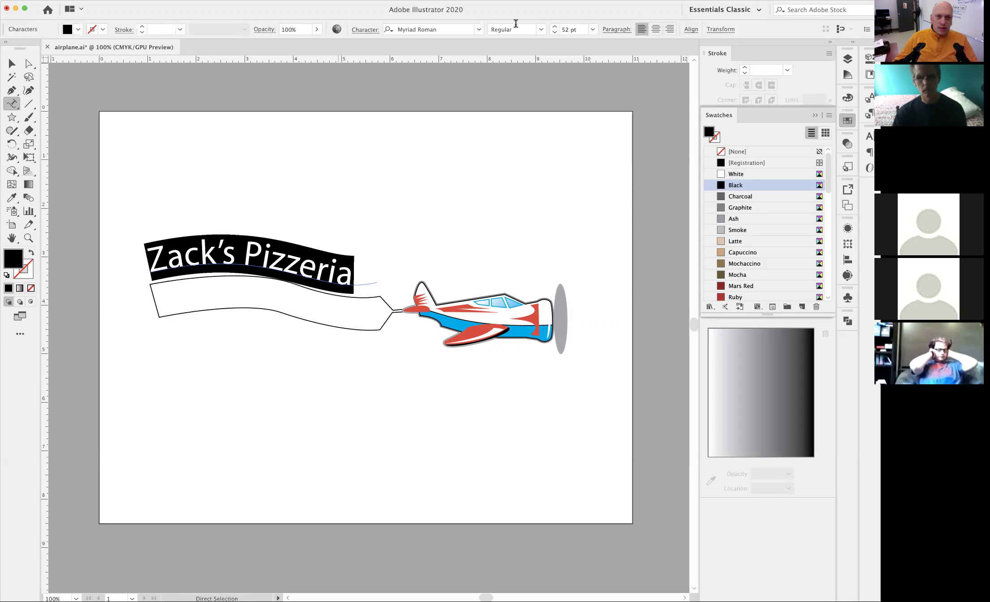
Step: Change the path text's font to Norwester and reduce its size to 46 pt
left_click(478, 29)
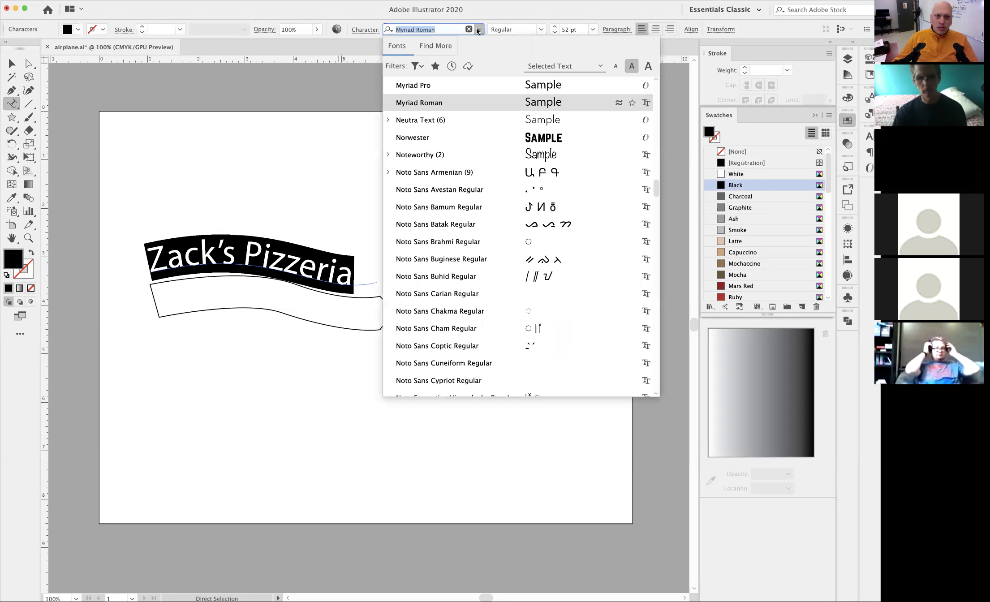
left_click(443, 136)
key("super+shift+comma")
key("super+shift+comma")
key("super+shift+comma")
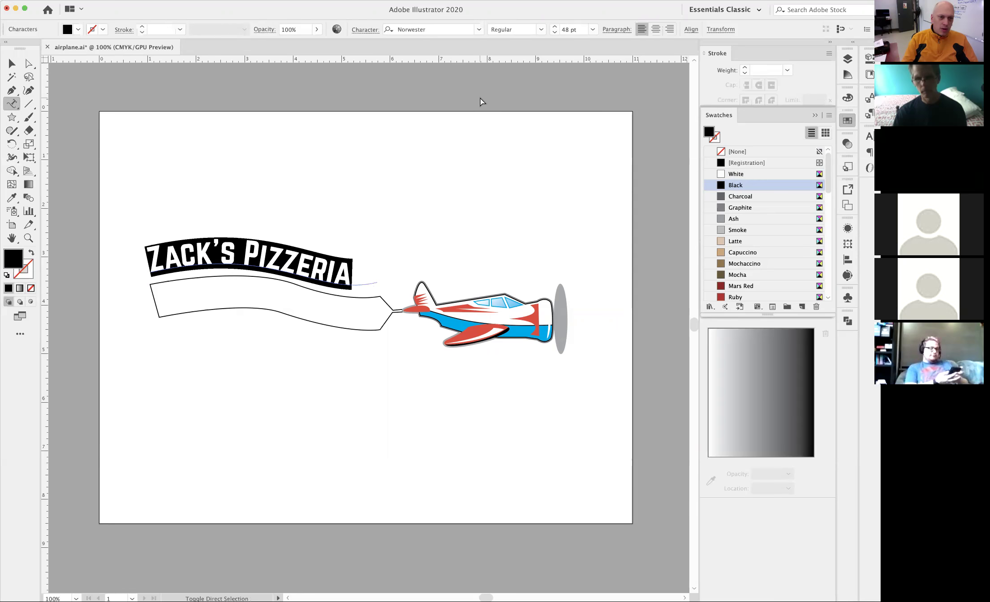
left_click(12, 63)
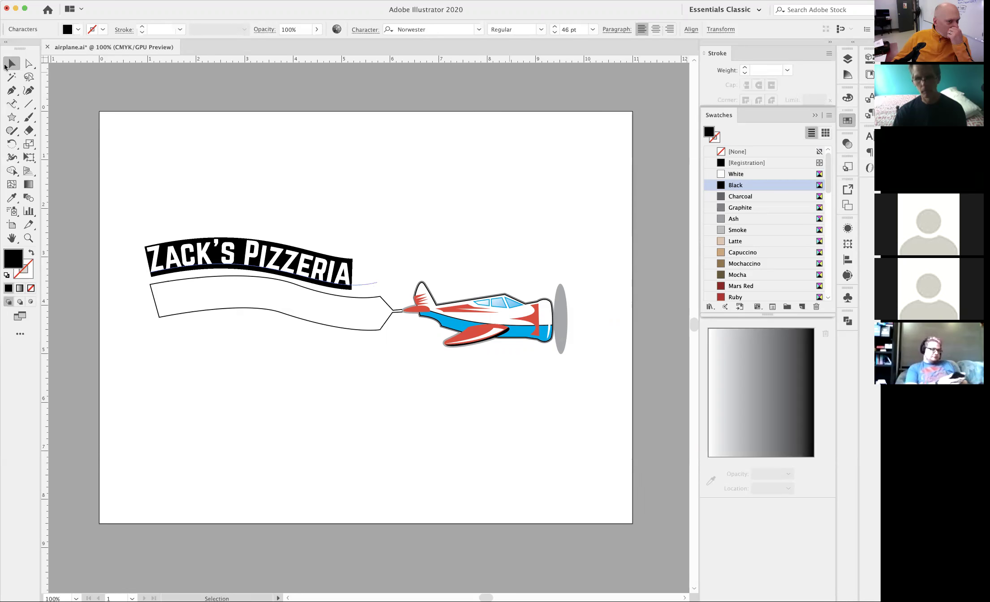
Step: Bring the path text's end bracket in close to the last letter and slide the text slightly toward the plane
left_click(317, 274)
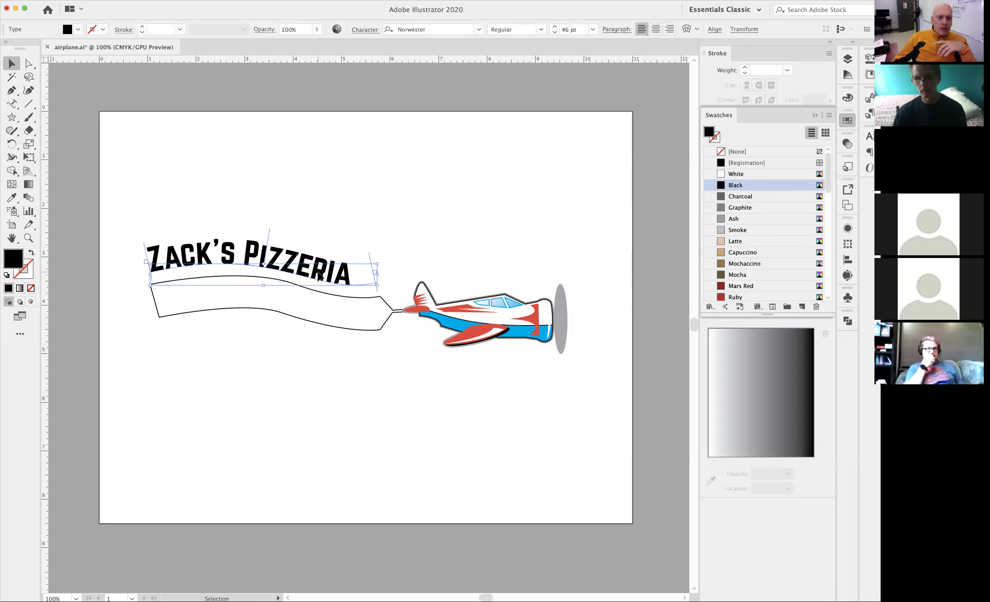
left_click(336, 208)
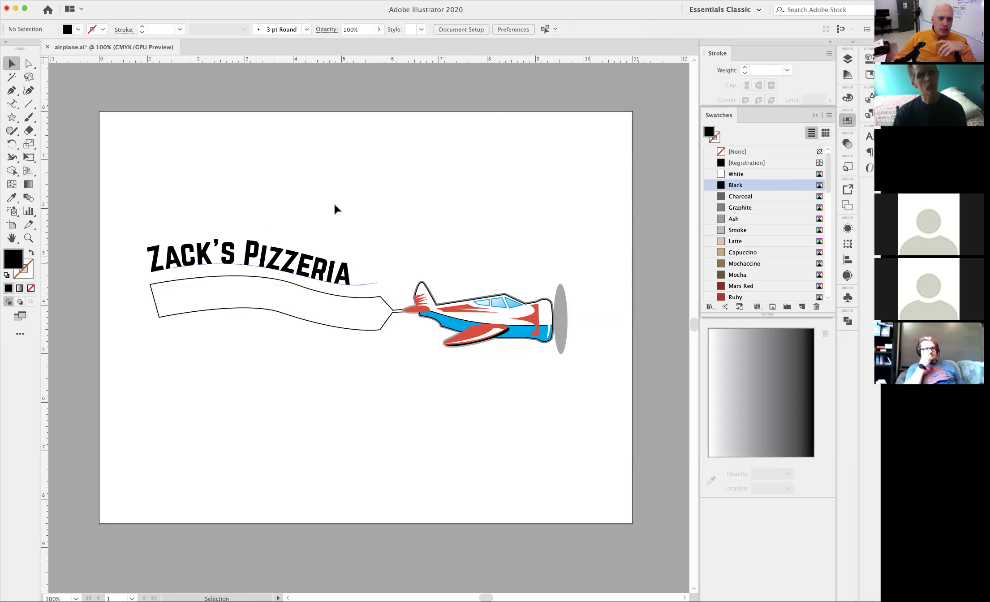
left_click(278, 255)
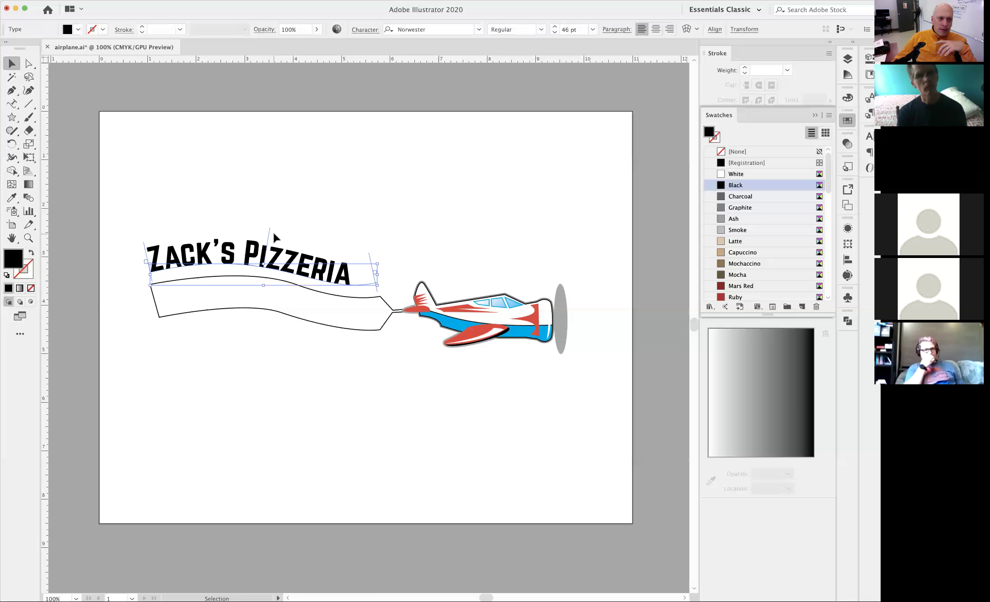
mouse_move(269, 228)
left_mouse_down()
mouse_move(278, 229)
mouse_move(269, 228)
left_mouse_up()
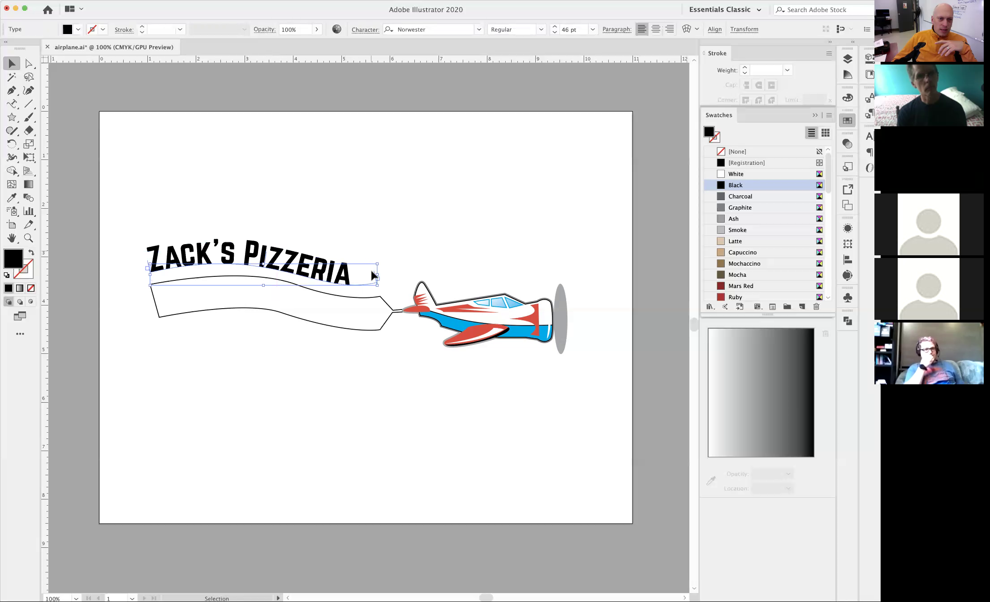
left_click_drag(373, 271, 354, 272)
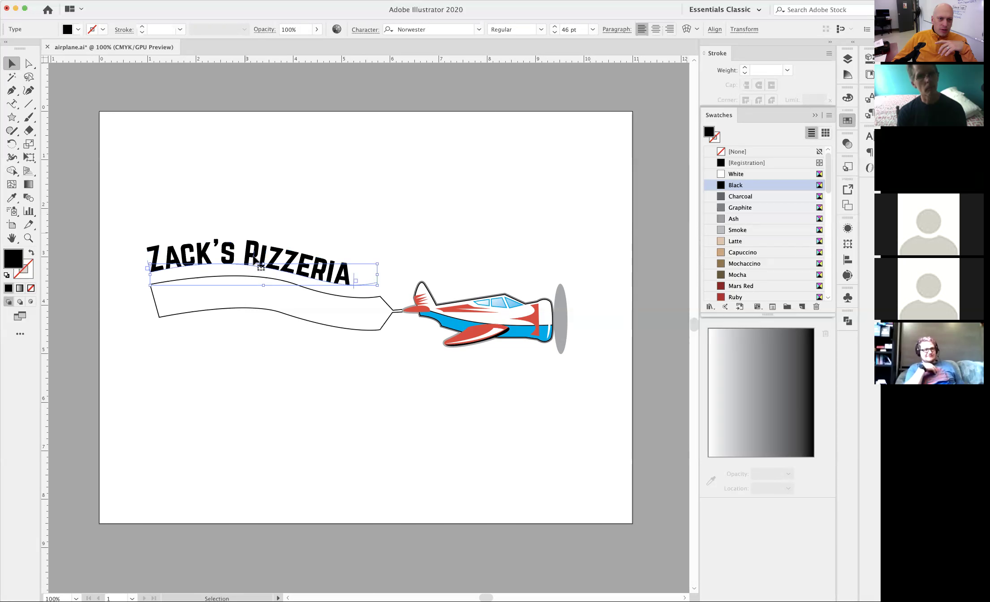
left_click_drag(261, 265, 266, 260)
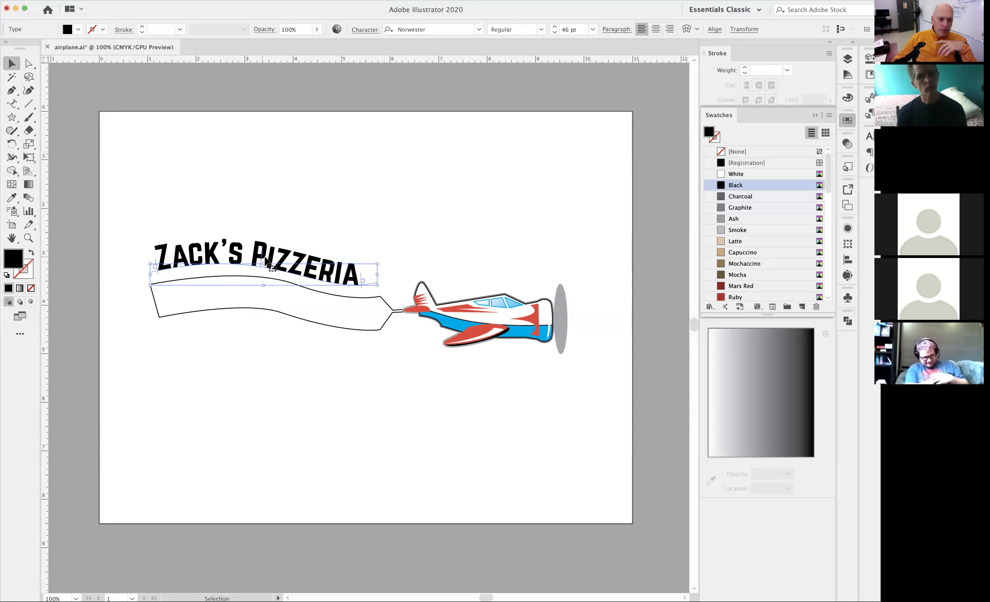
Step: Fine-tune the text's position along the path so it sits roughly centred between the path's ends
key("super+space")
left_click_drag(205, 204, 370, 194)
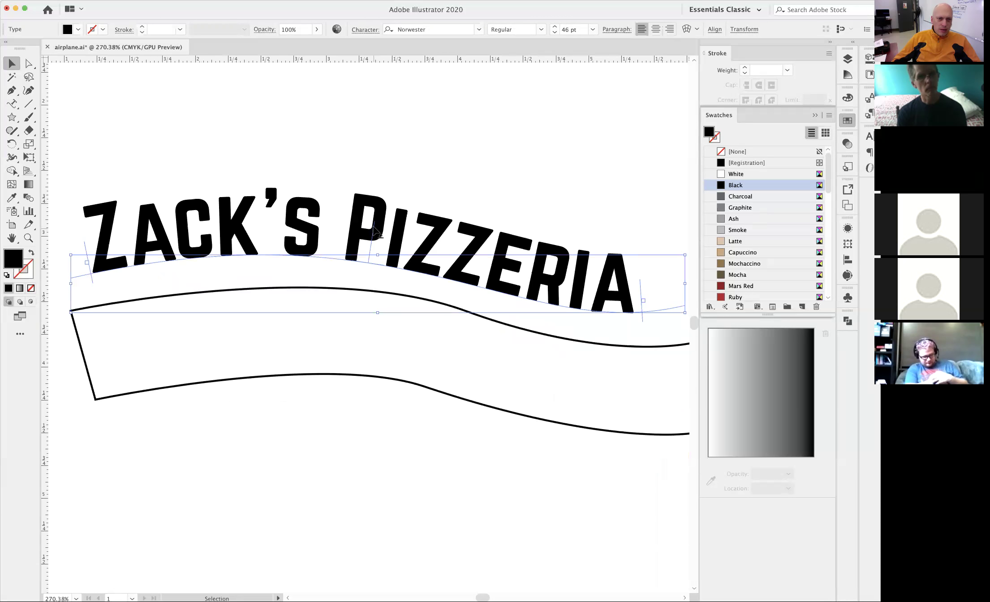
mouse_move(375, 229)
left_mouse_down()
mouse_move(393, 232)
mouse_move(380, 226)
left_mouse_up()
left_click_drag(658, 308, 664, 310)
left_click_drag(391, 243, 386, 174)
left_click(386, 173)
left_click(397, 245, "alt+super")
left_click(397, 245, "alt+super")
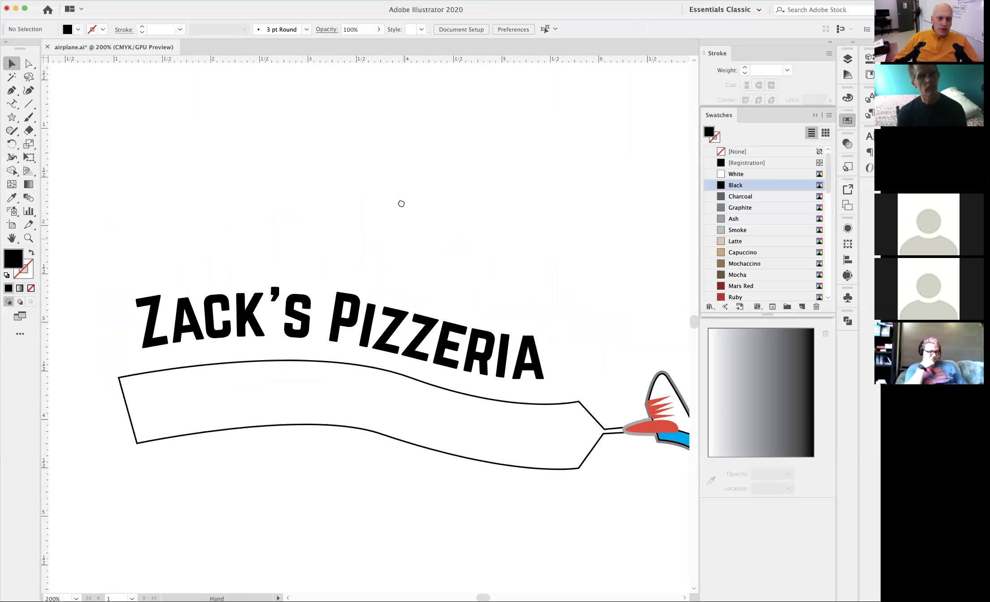
Step: Apply the Skew type-on-a-path effect to the "Zack's Pizzeria" text
left_click(239, 277)
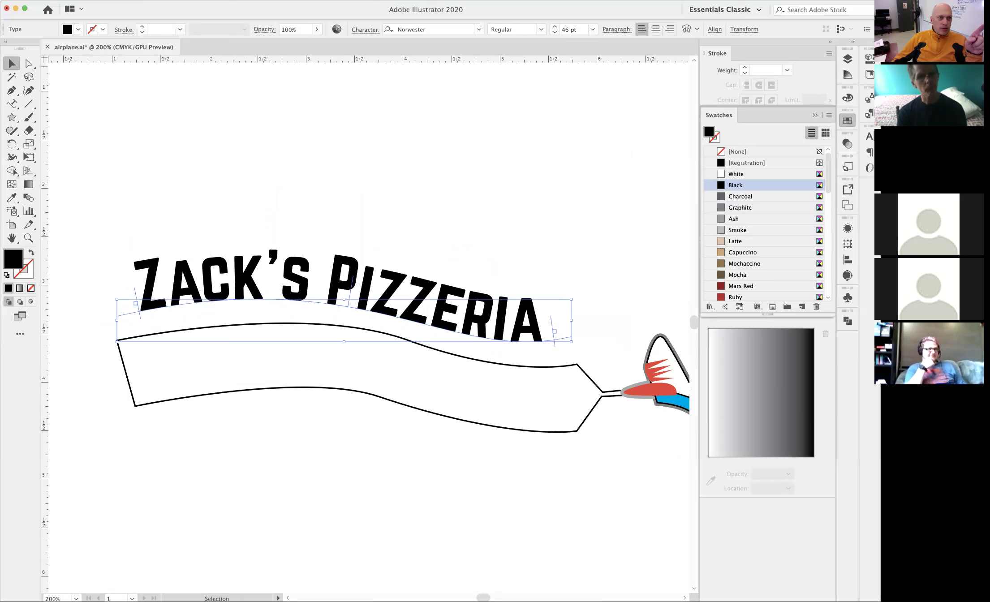
left_click(118, 1)
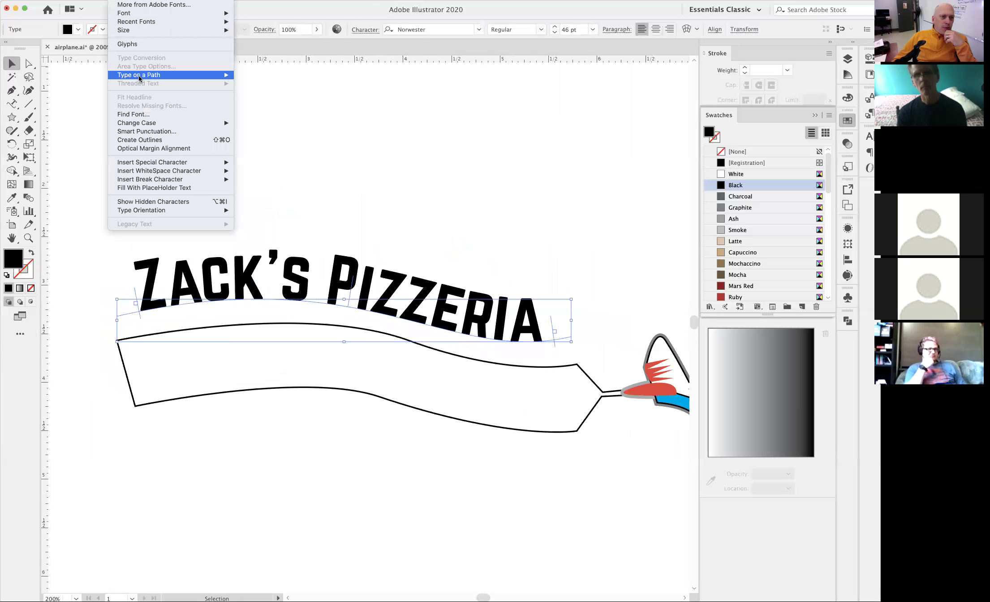
mouse_move(139, 75)
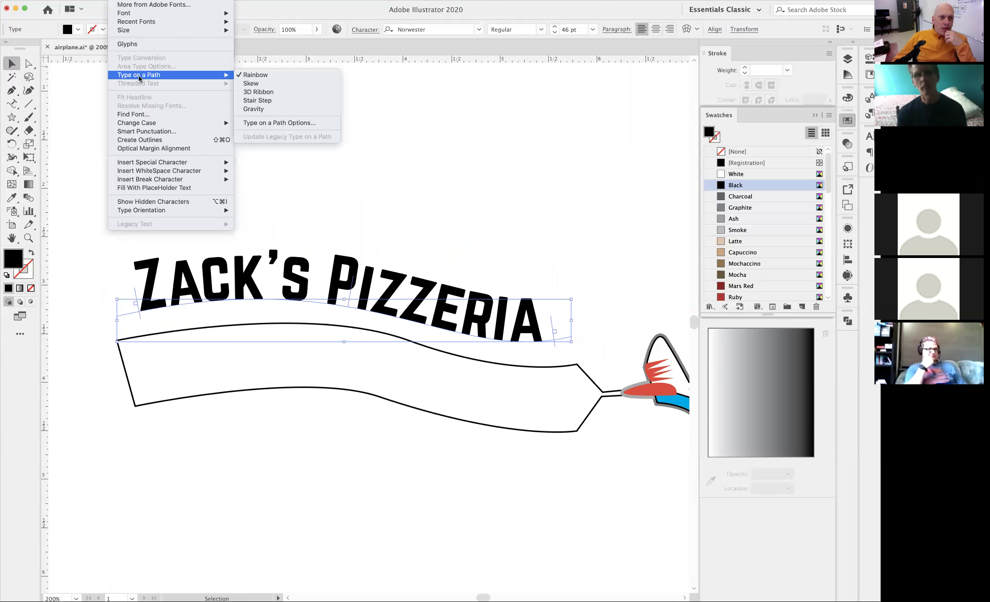
left_click(258, 85)
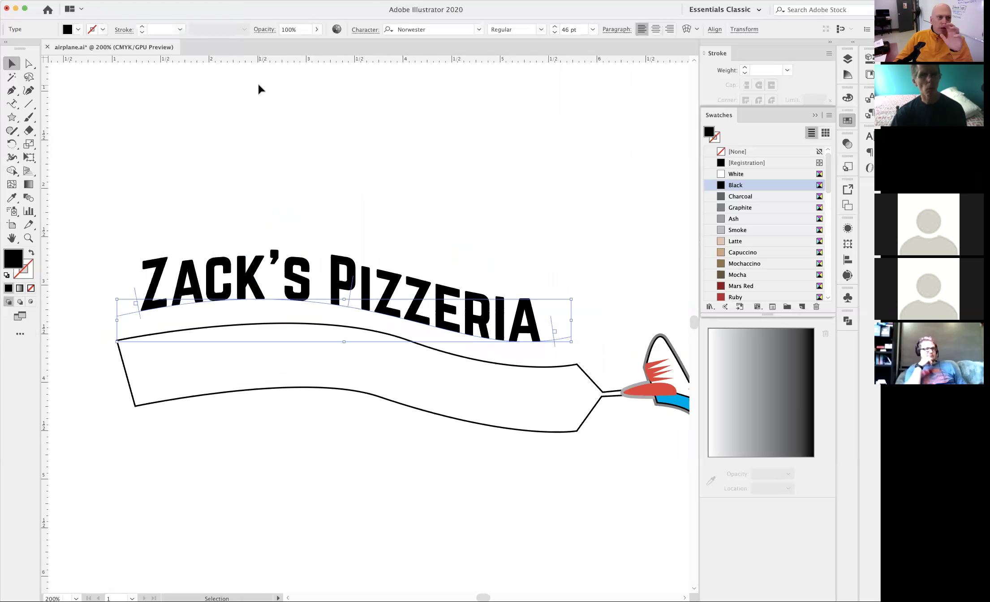
Step: Try the 3D Ribbon and Stair Step type-on-a-path effects on the banner text
left_click(118, 0)
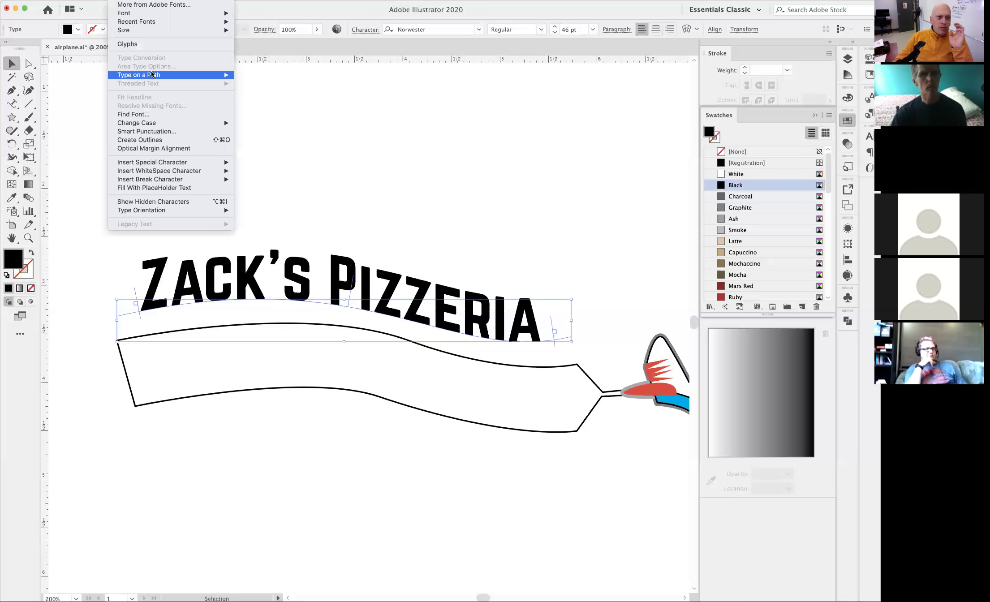
left_click(269, 95)
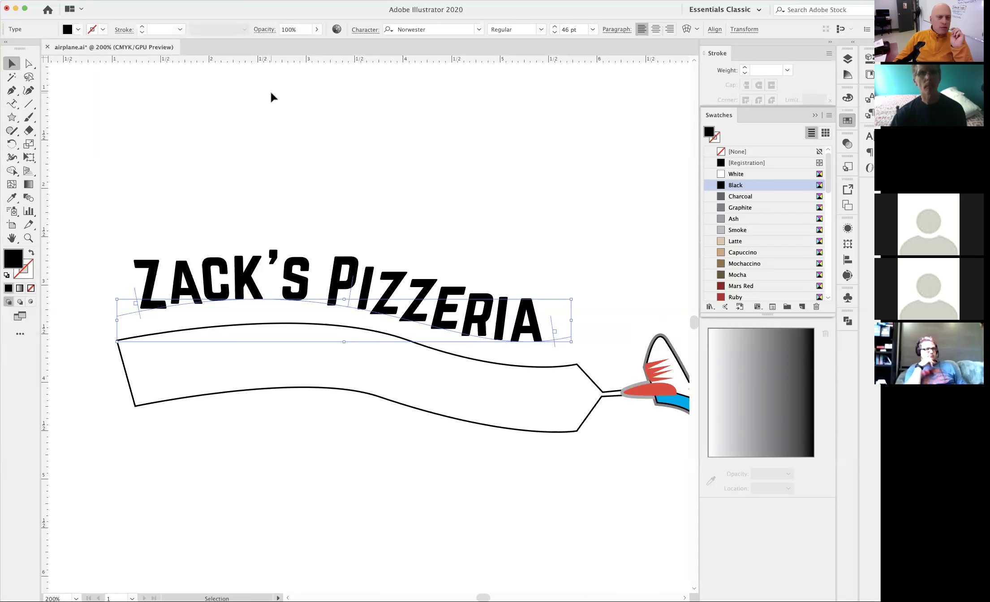
left_click(119, 0)
mouse_move(161, 73)
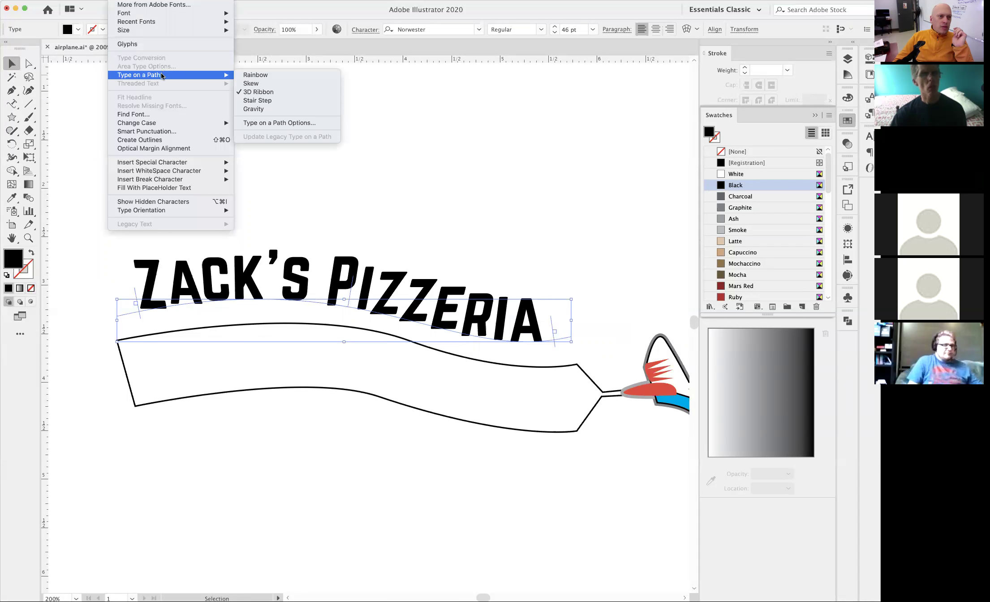
left_click(289, 100)
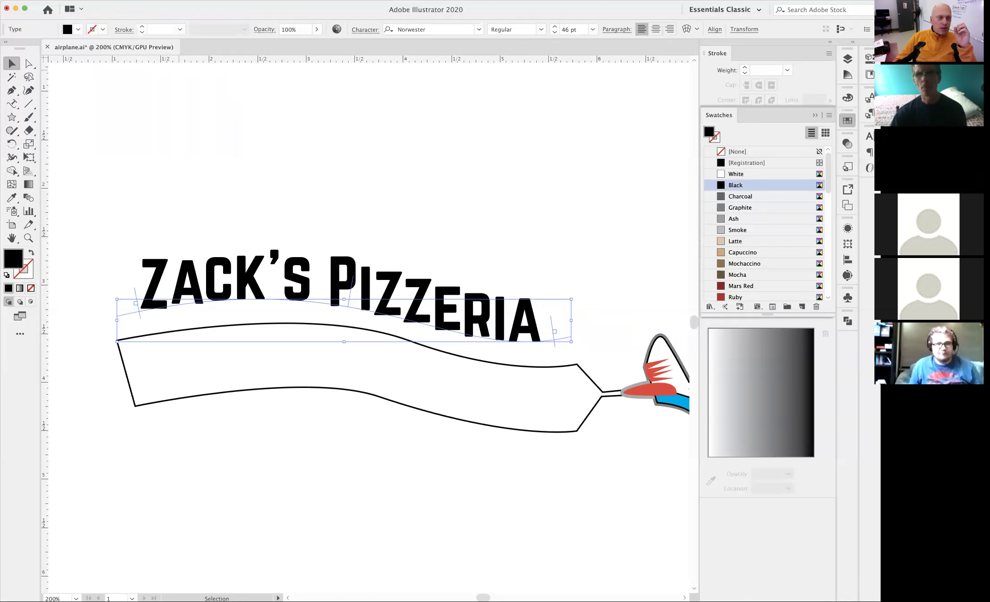
Step: Try the Gravity type-on-a-path effect on the banner text
left_click(121, 0)
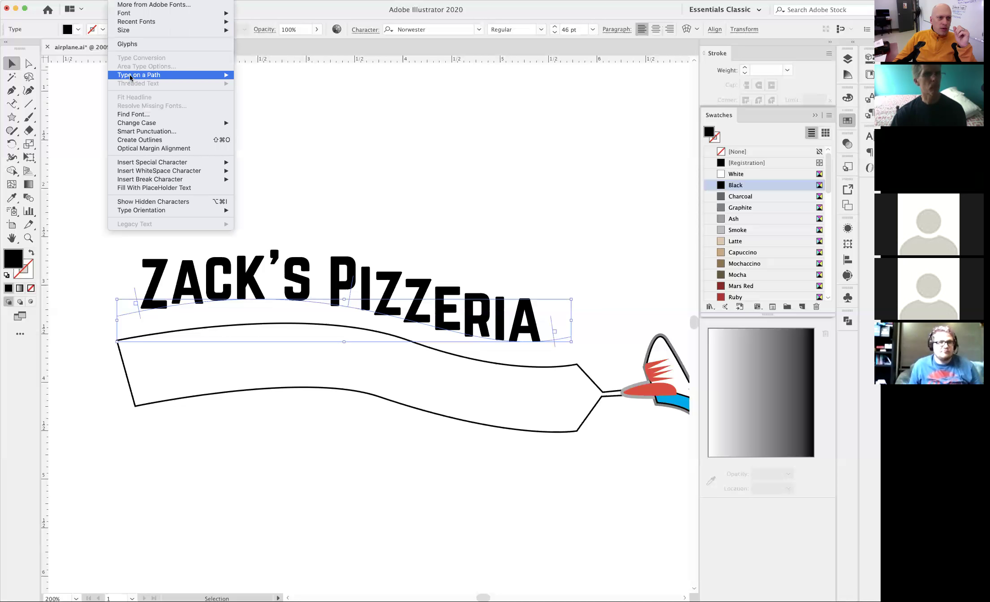
mouse_move(224, 74)
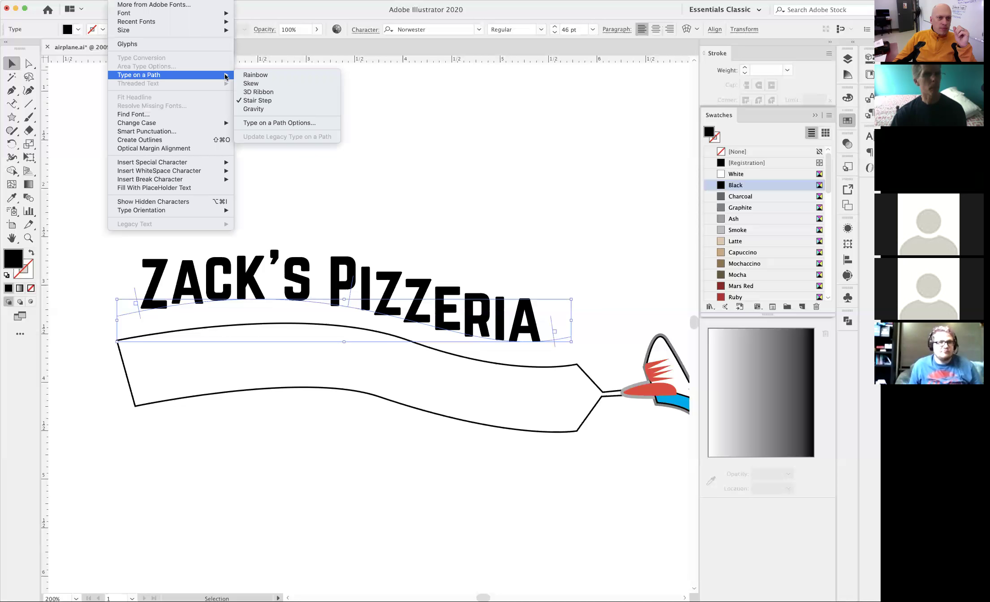
left_click(290, 109)
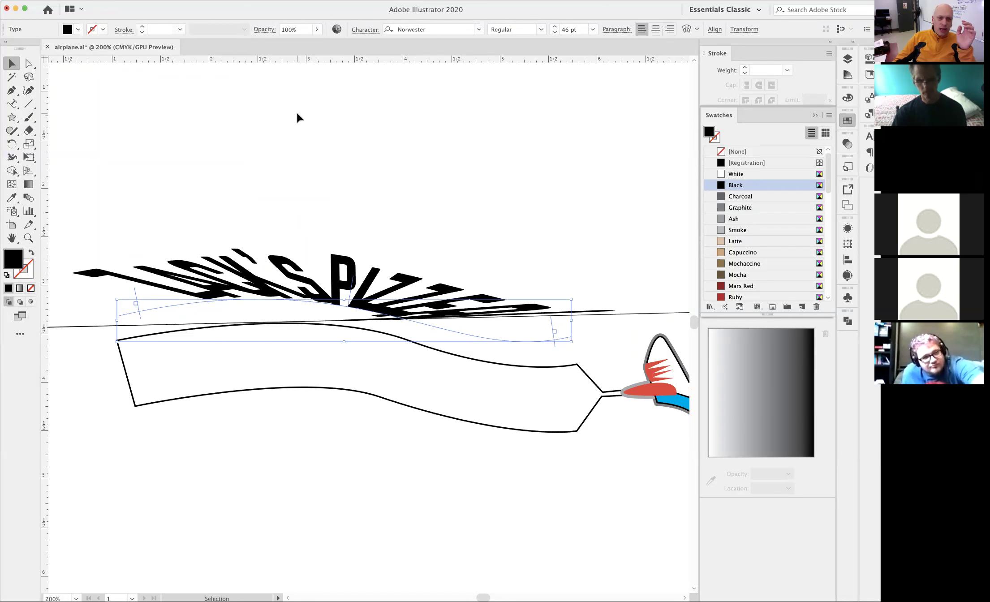
Step: Set the banner text's type-on-a-path effect back to Skew
left_click(118, 0)
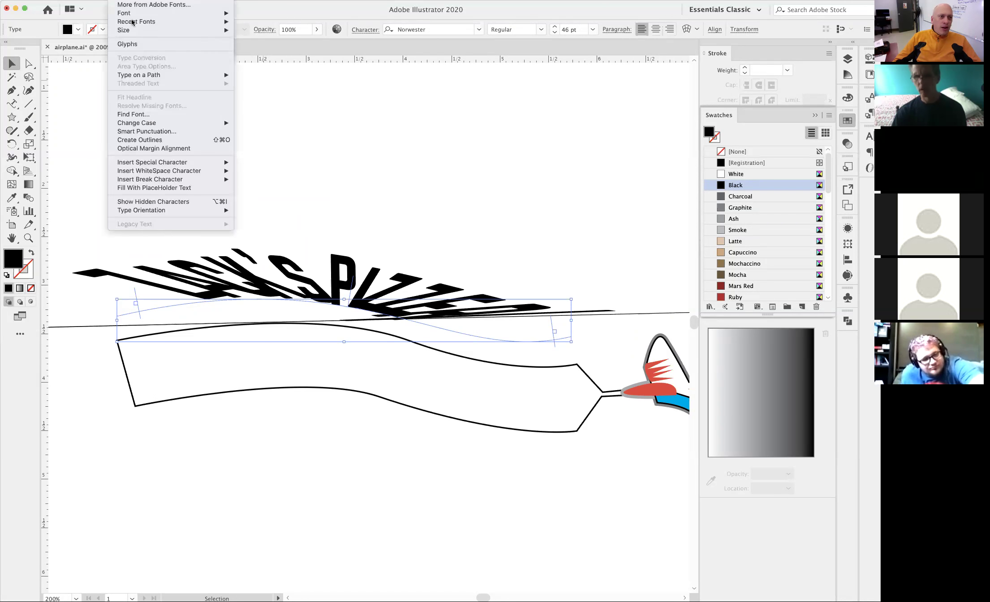
mouse_move(141, 72)
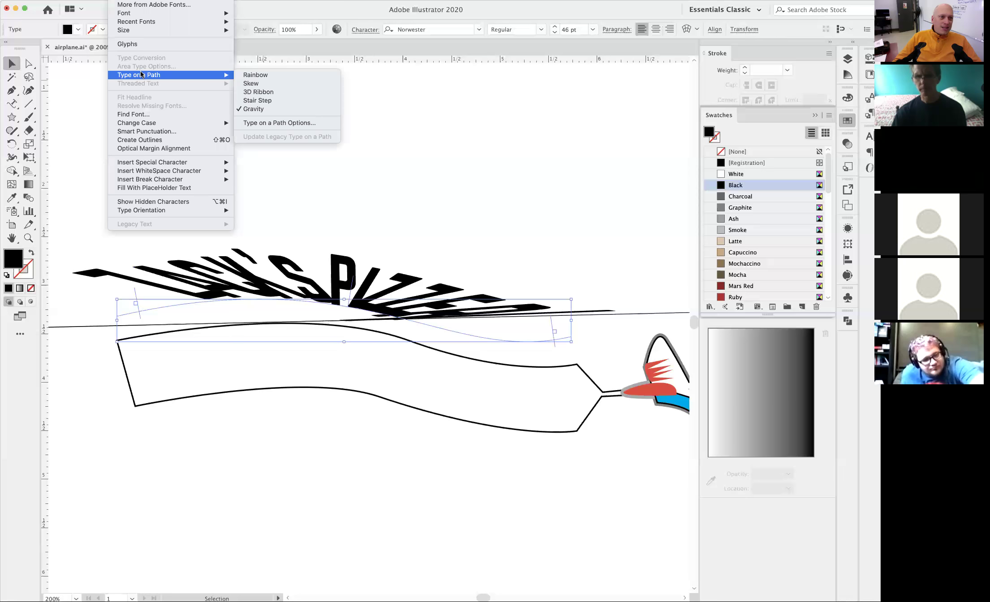
left_click(268, 83)
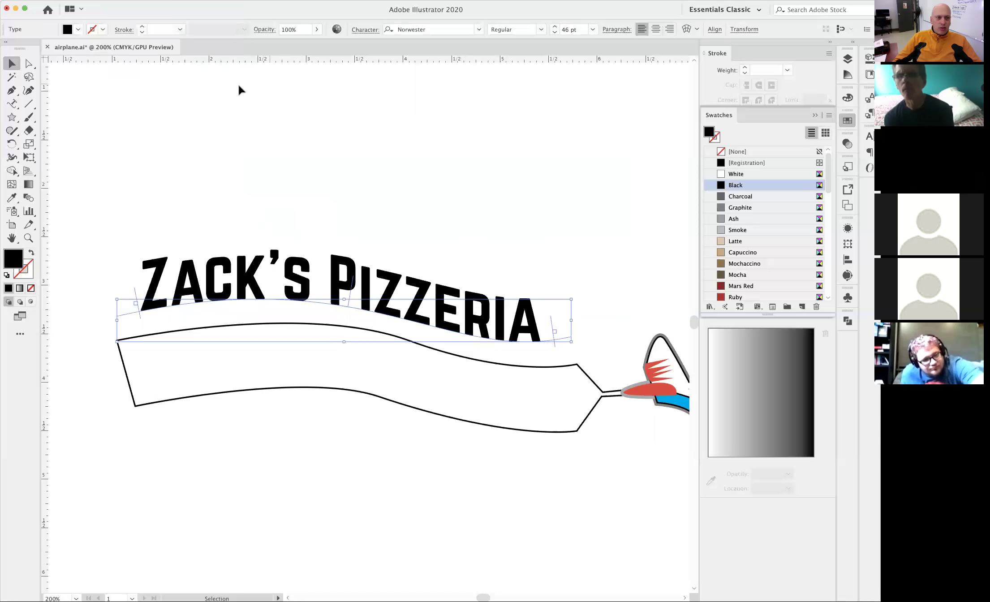
Step: Move the "Zack's Pizzeria" text down so it sits inside the airplane's banner
left_click_drag(429, 325, 444, 404)
left_click(398, 464)
key("super+minus")
Step: Color the "Zack's Pizzeria" text with the red sampled from the airplane by using the Eyedropper
left_click(394, 339)
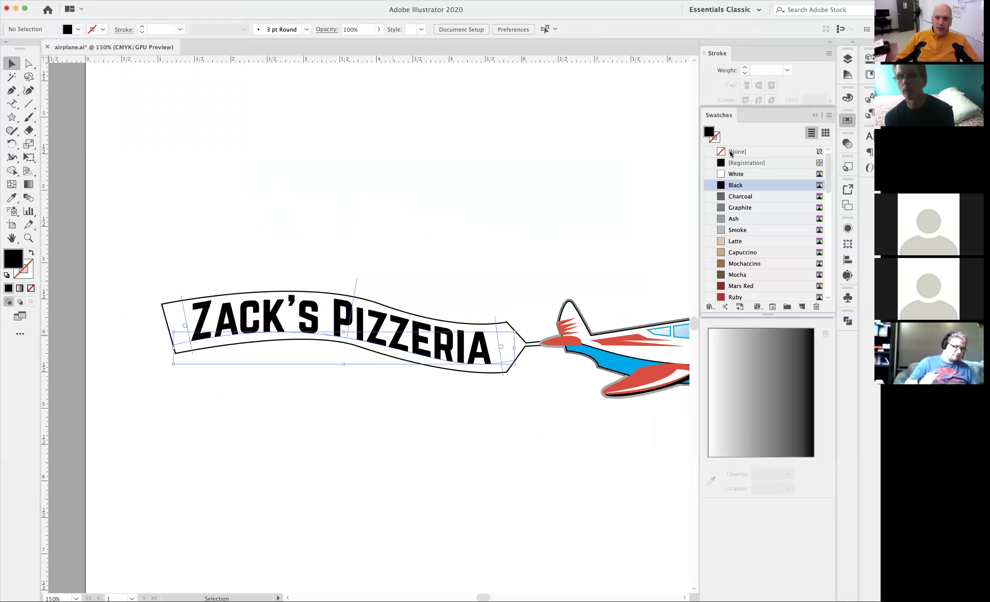
left_click(16, 198)
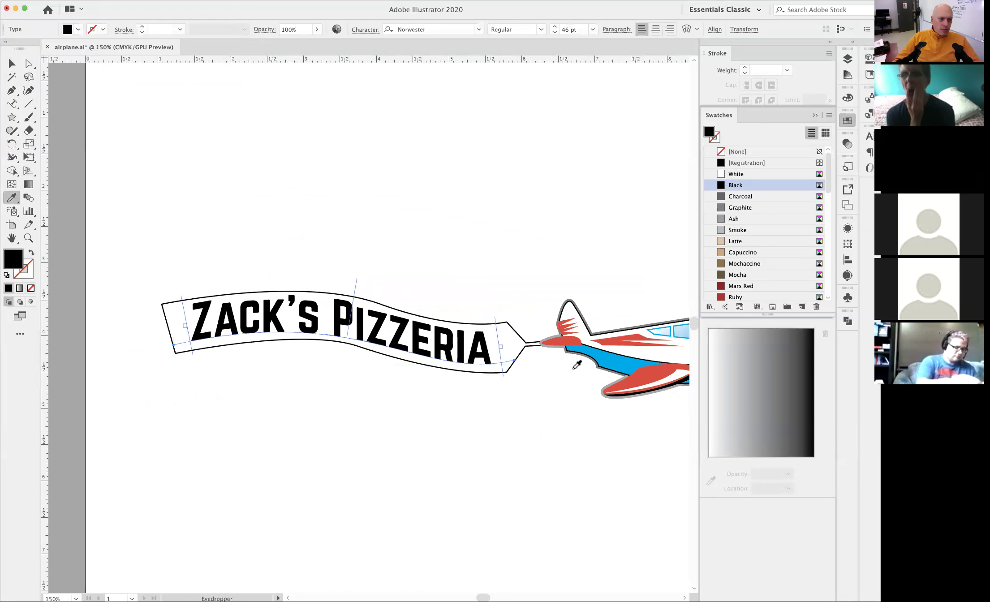
left_click(631, 365)
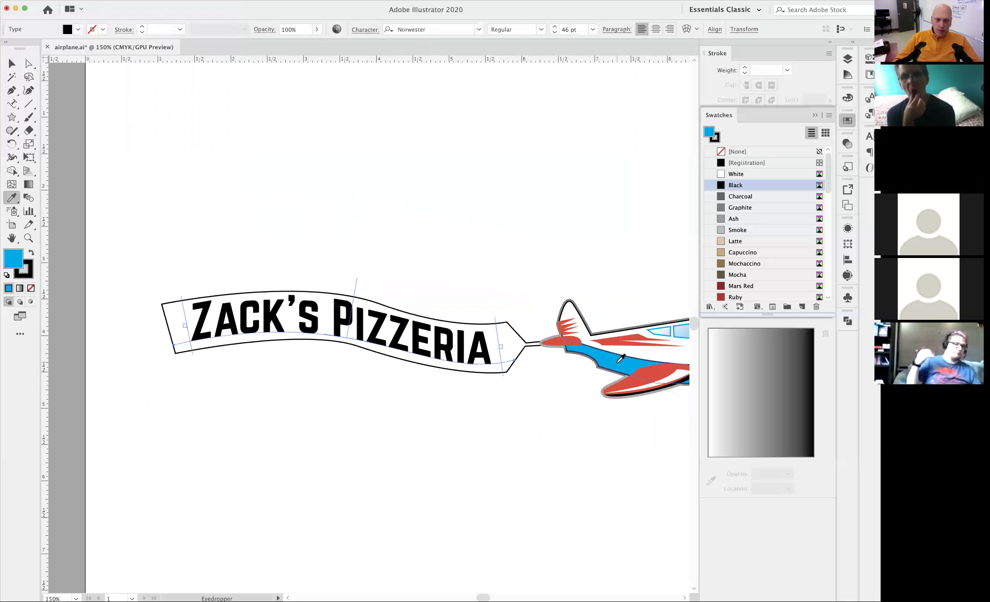
left_click(649, 379)
key("v")
left_click(363, 258)
left_click(411, 348, "alt+super")
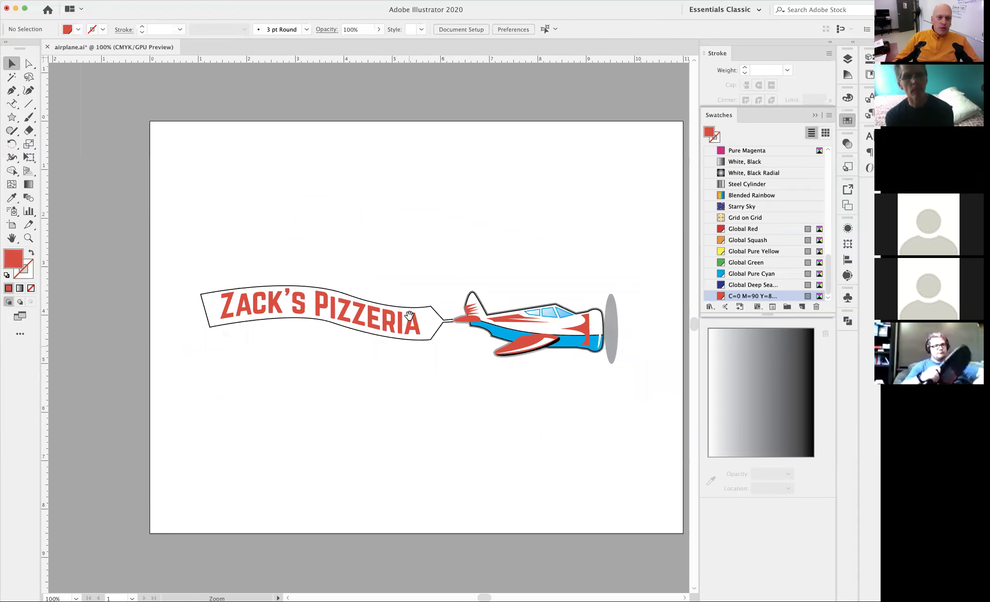
Step: Draw a circle about 2.2 in wide below the banner and swap its fill and stroke
left_click_drag(337, 319, 314, 246)
left_click(316, 247)
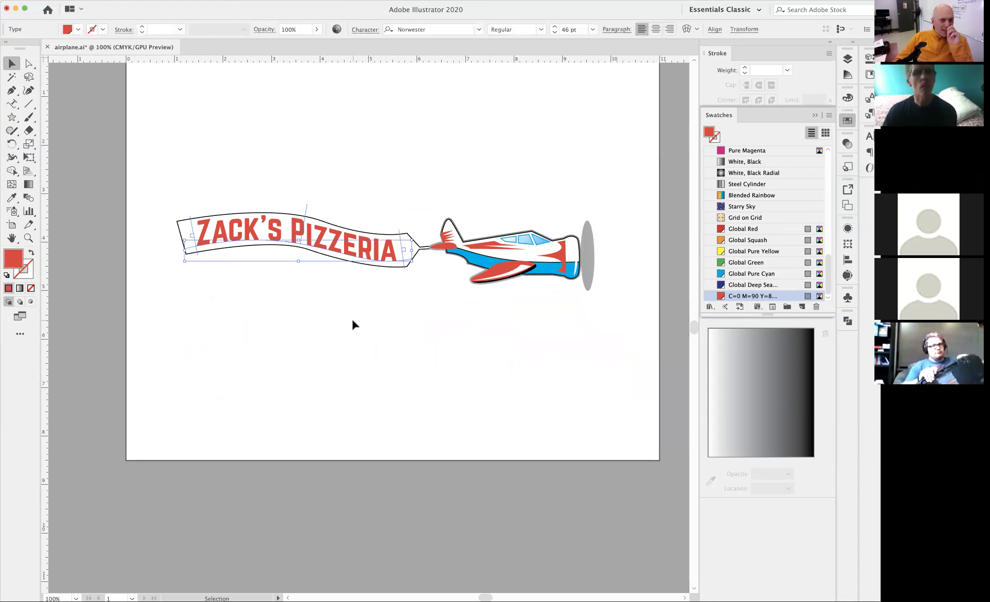
left_click(353, 321)
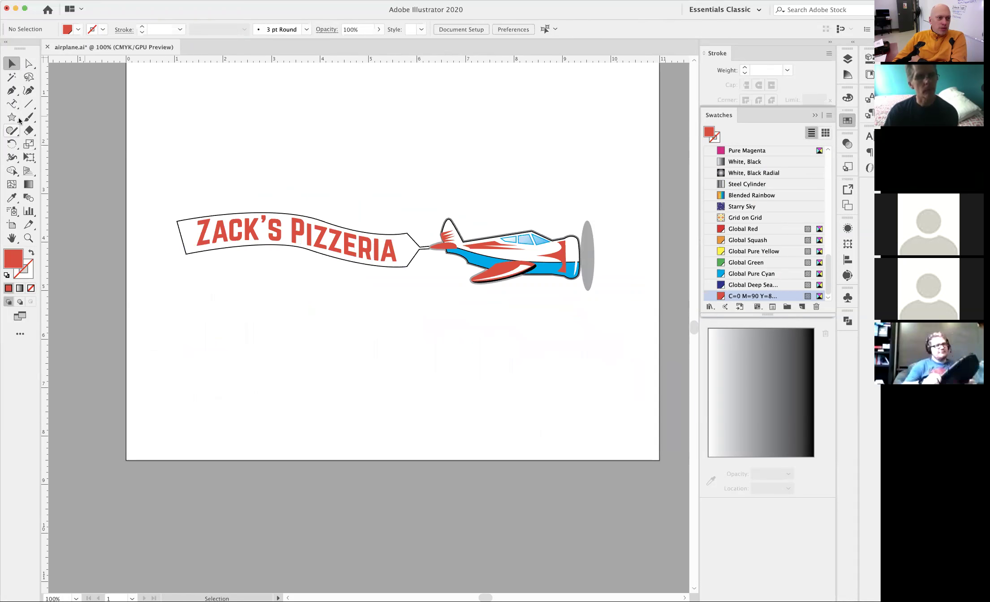
left_click_drag(16, 120, 53, 146)
left_click_drag(345, 370, 397, 408)
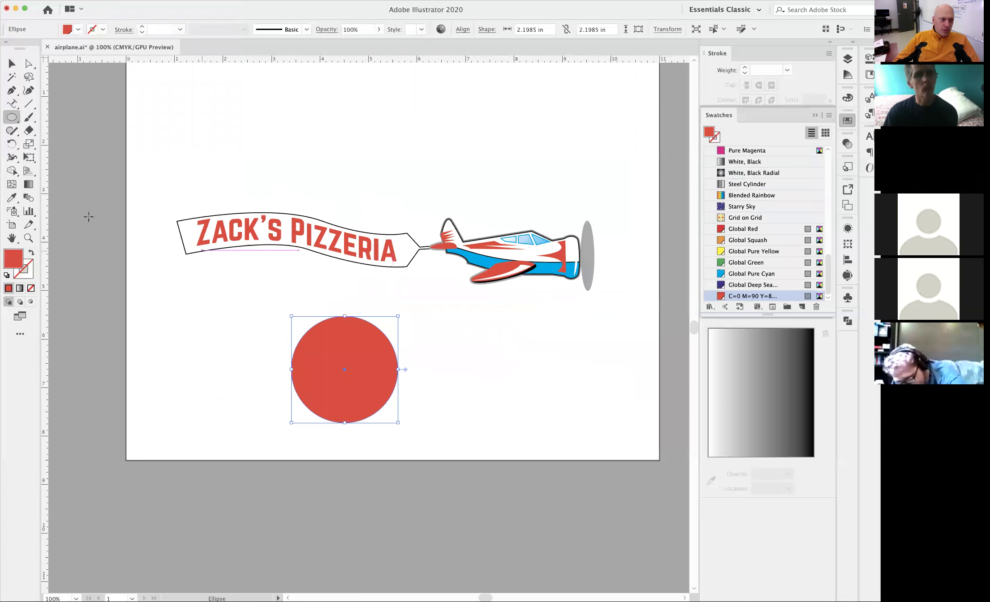
left_click(31, 253)
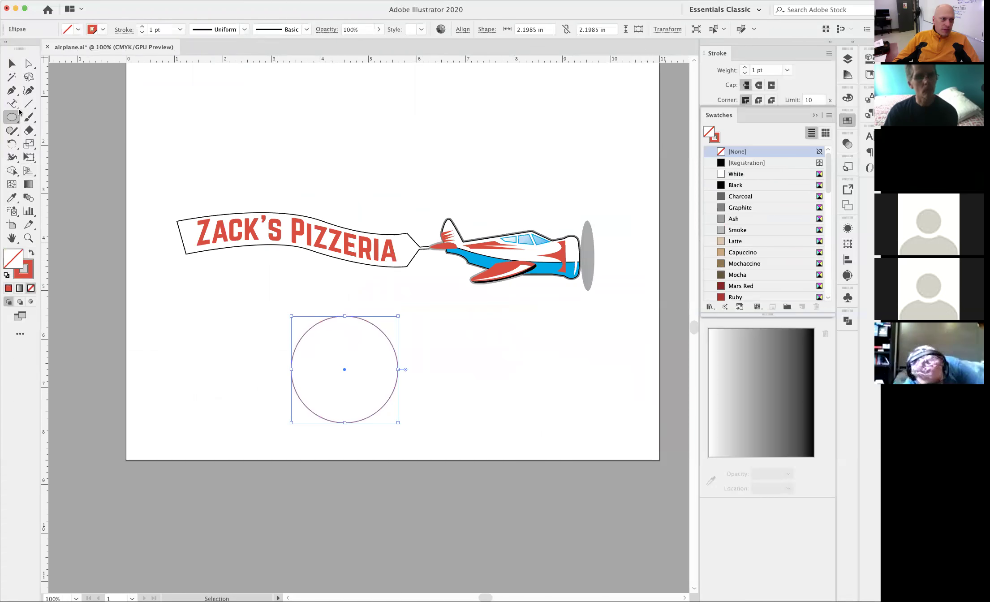
Step: Place Lorem ipsum placeholder type along the circle with the Type on a Path tool
left_click_drag(17, 108, 58, 129)
left_click(344, 313)
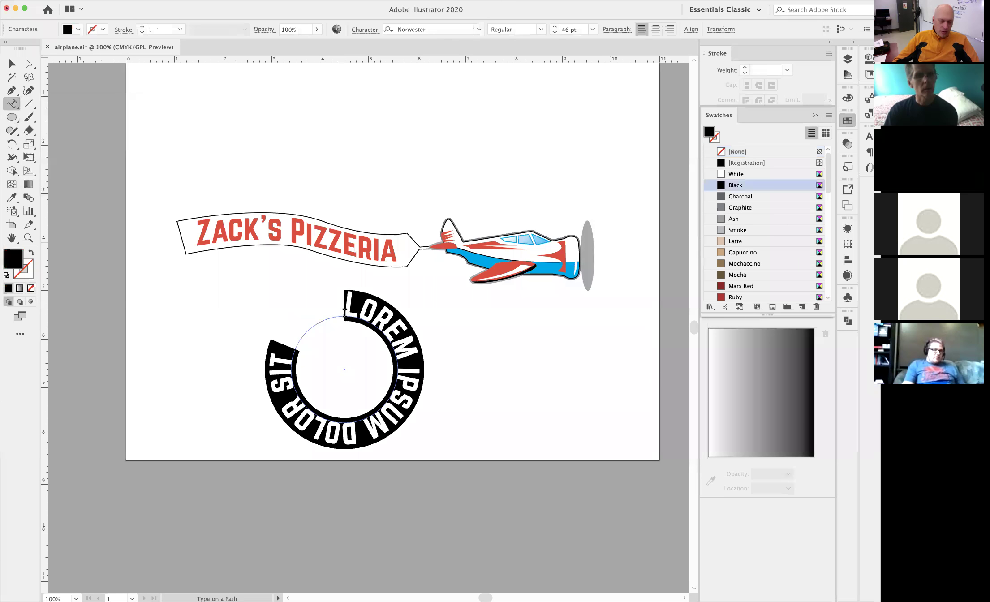
left_click(12, 63)
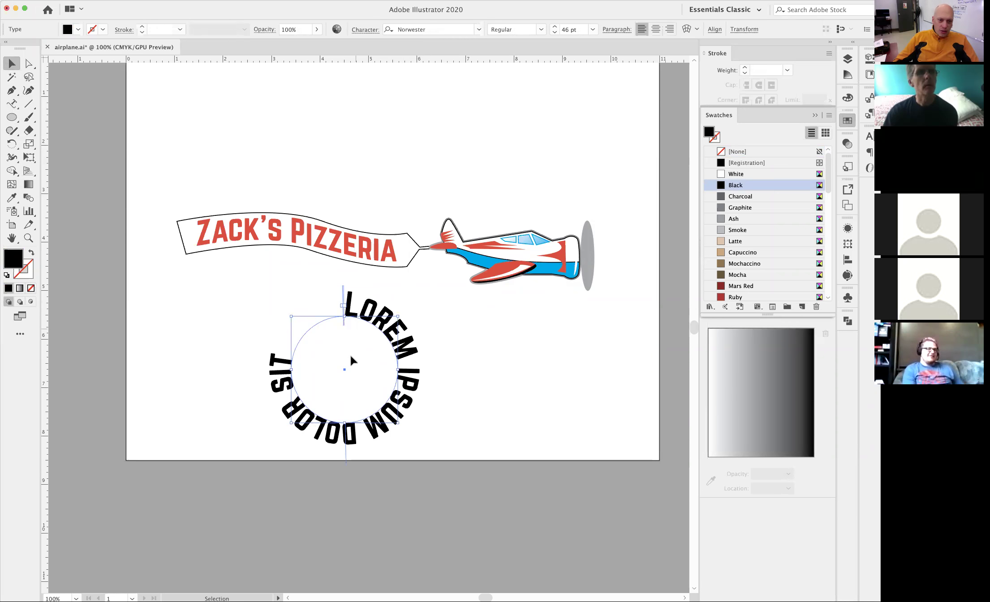
Step: Center-align the circular placeholder text and move its path brackets so the text arches over the circle's top
left_click_drag(300, 278, 375, 227)
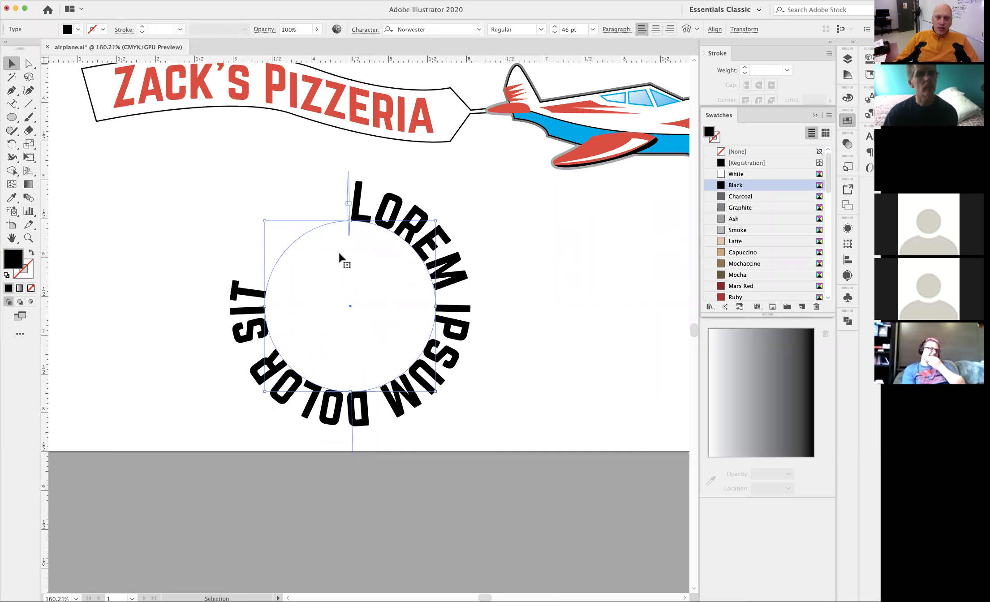
left_click(657, 29)
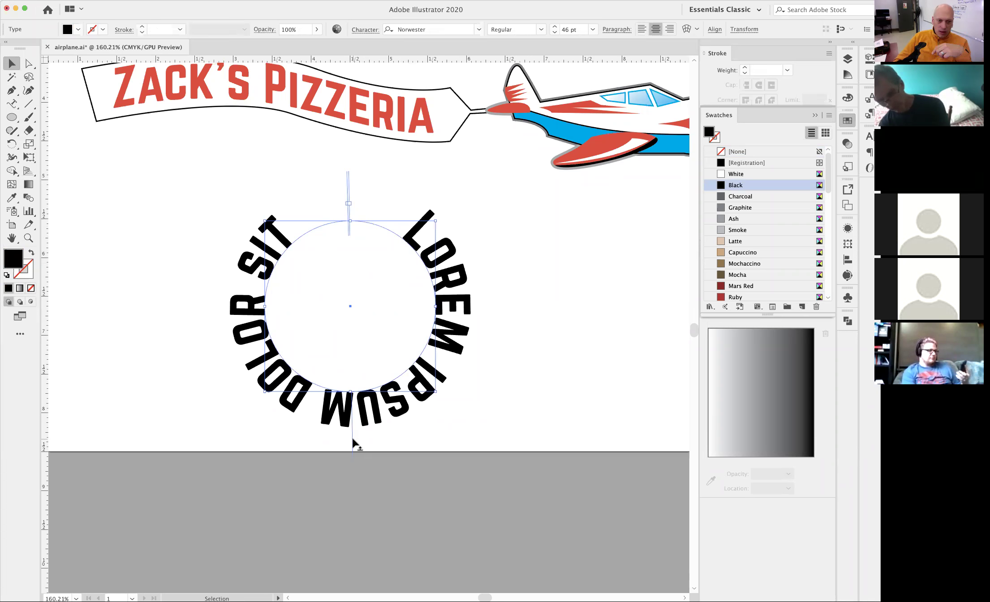
left_click_drag(352, 437, 344, 229)
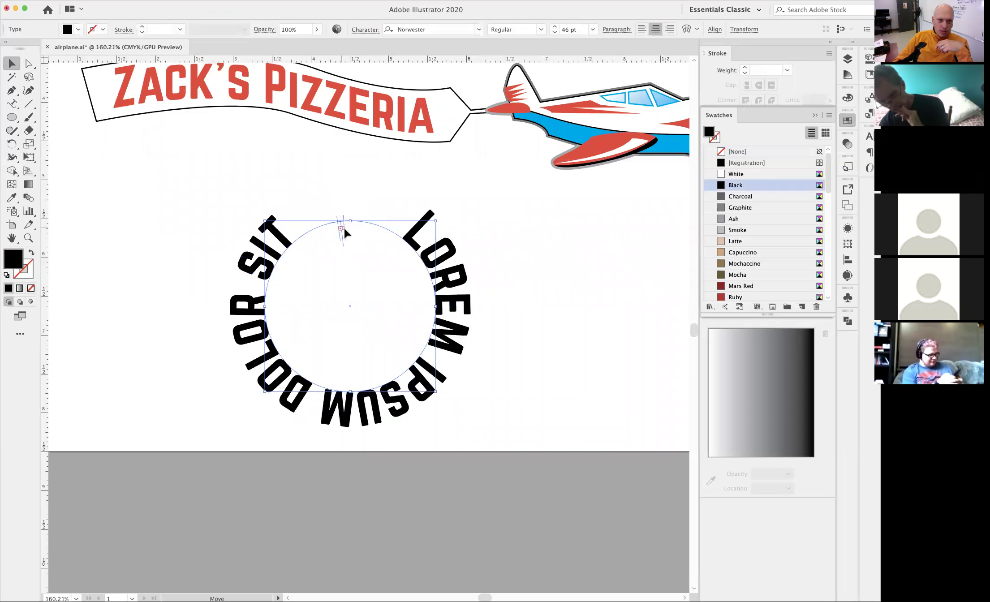
left_click_drag(354, 182, 483, 381)
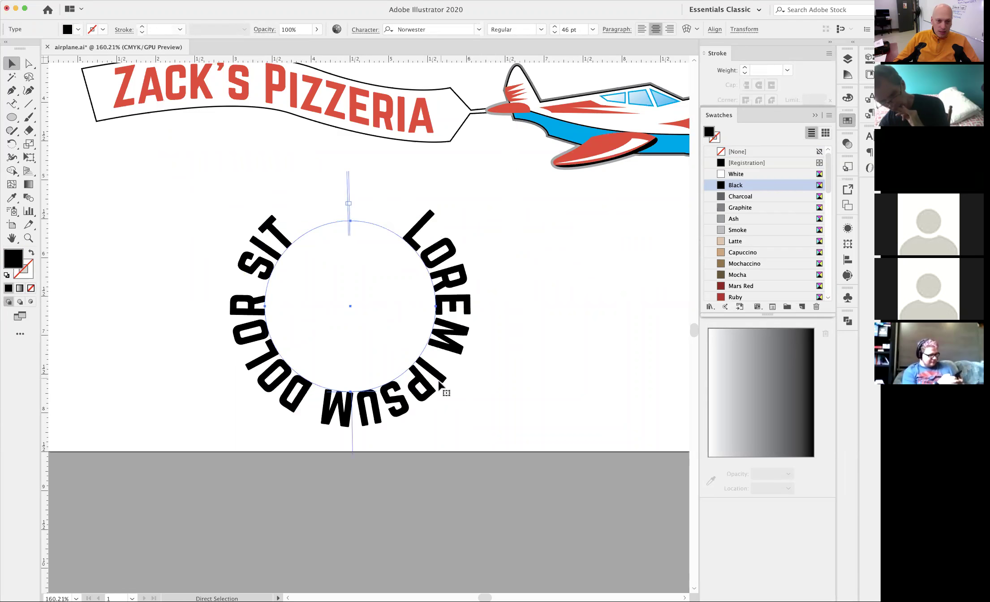
left_click(352, 445)
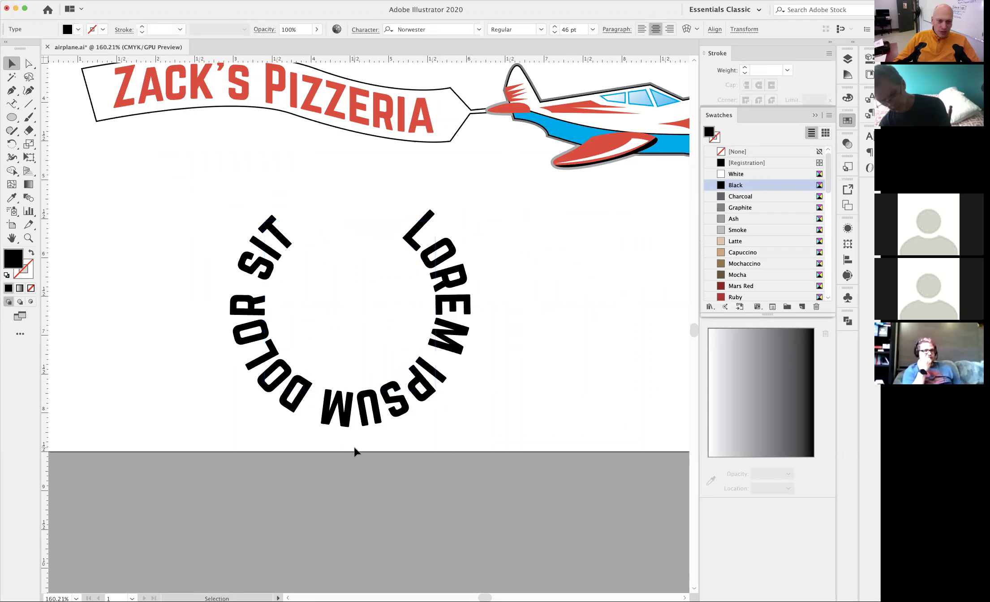
left_click(354, 404)
left_click_drag(368, 439, 351, 464)
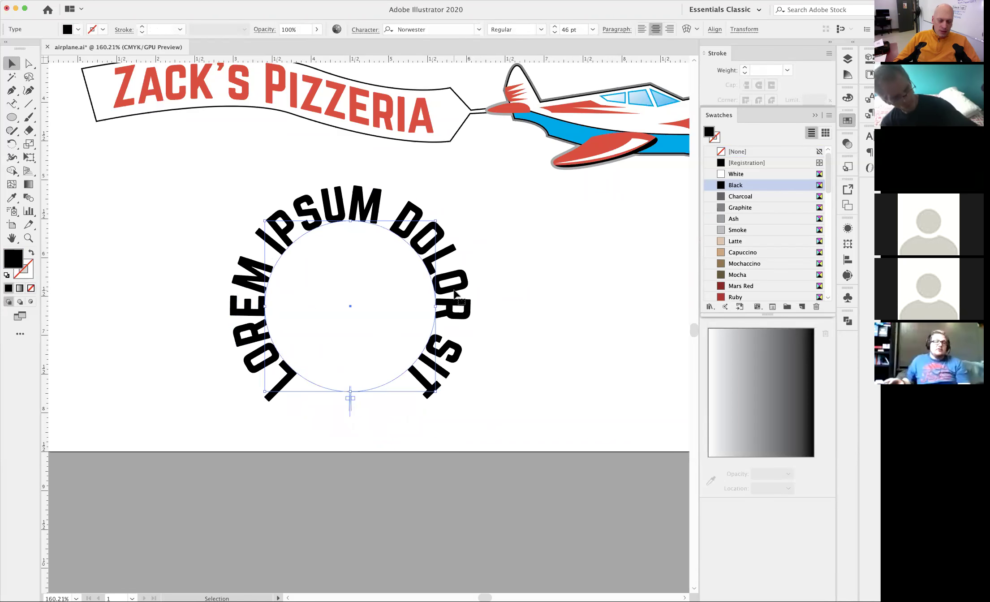
Step: Reduce the circular placeholder text's font size to 26 pt
key("super+shift+comma")
key("super+shift+comma")
key("super+shift+comma")
key("super+shift+comma")
key("super+shift+comma")
key("super+shift+comma")
key("super+shift+comma")
key("super+shift+comma")
key("super+shift+comma")
key("super+shift+comma")
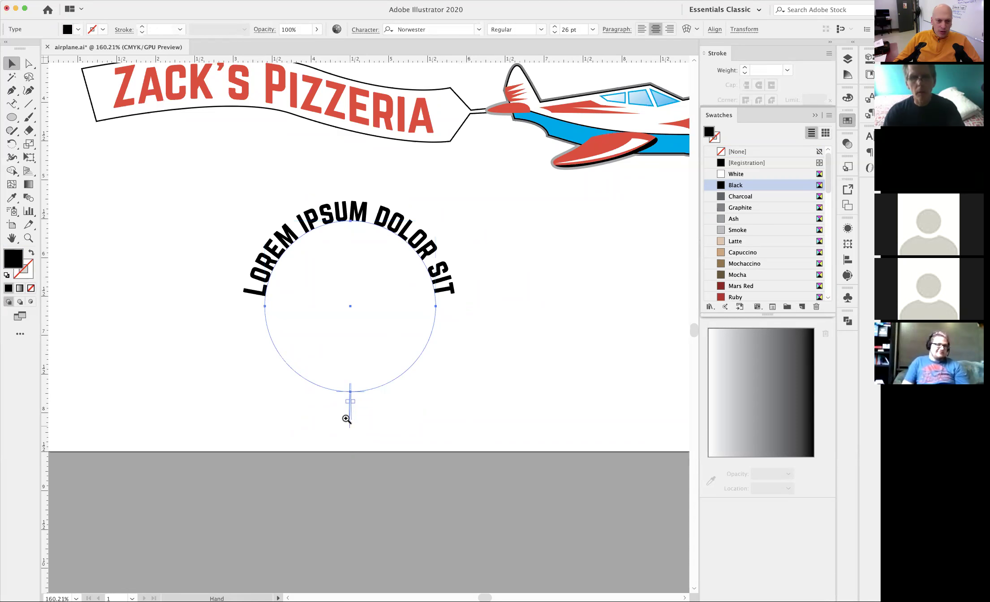
Step: Flip the circular placeholder text so it reads along the inside bottom of the circle
scroll(349, 424, "up", 3)
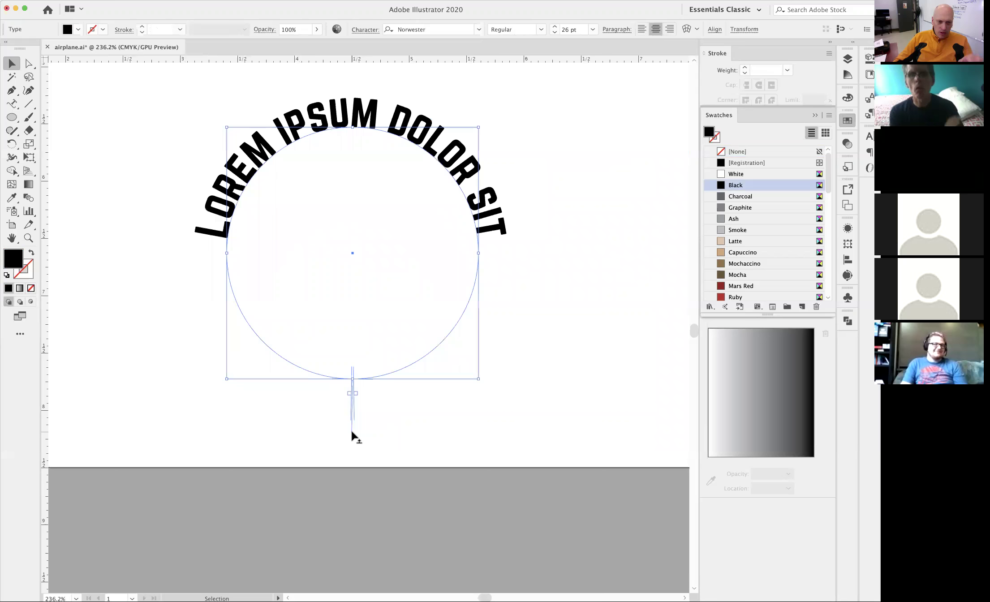
left_click_drag(353, 429, 371, 365)
left_click(484, 437)
Step: Move the "Zack's Pizzeria" text up out of the banner into the empty area above it
left_click(378, 309, "alt+super")
left_click(377, 309, "alt+super")
left_click(377, 308, "super")
left_click(363, 318, "alt+super")
scroll(362, 317, "up", 3)
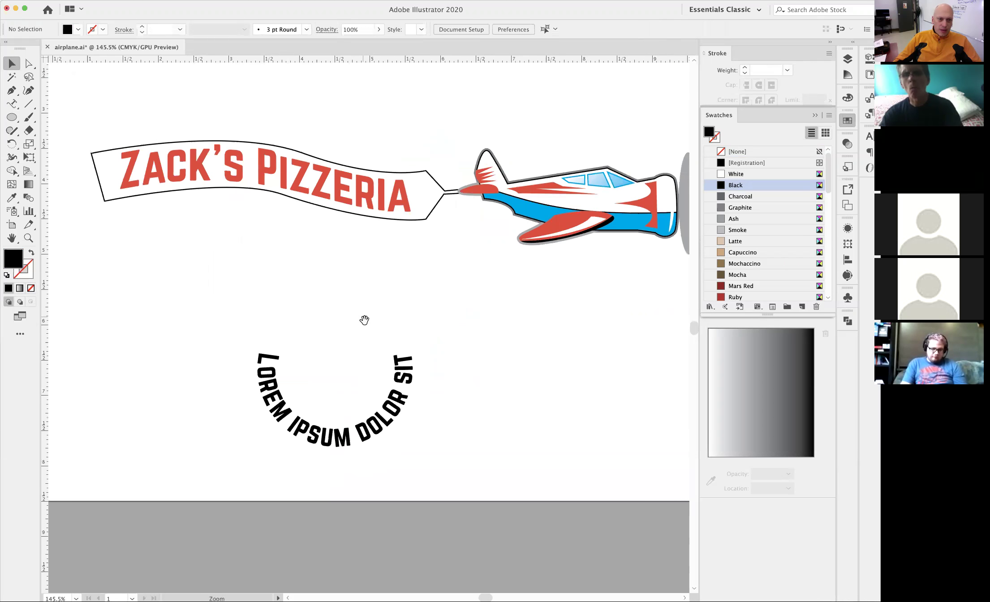
left_click(366, 252)
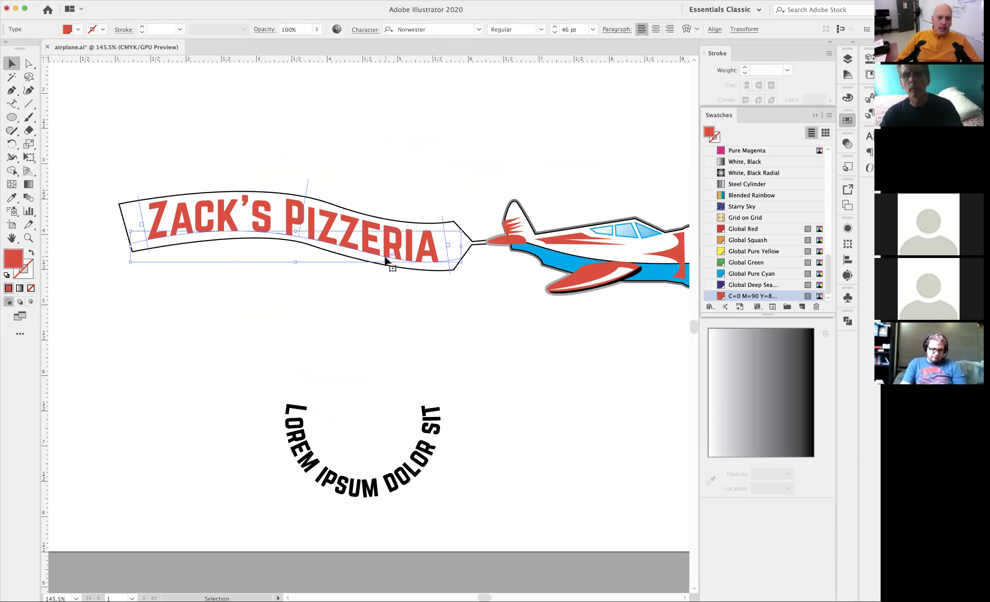
scroll(392, 379, "up", 5)
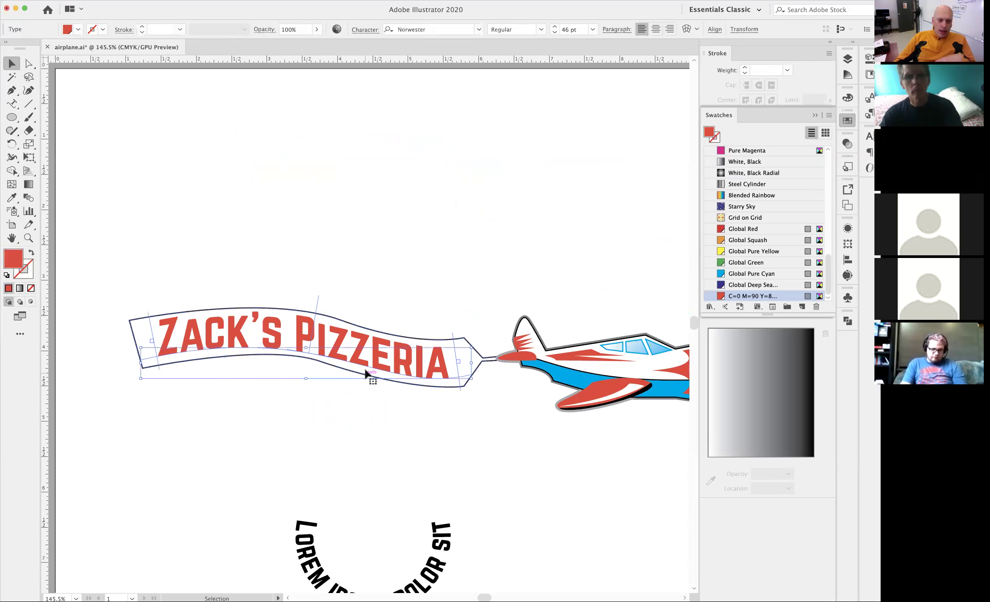
left_click_drag(367, 368, 366, 233)
left_click(378, 289)
left_click(366, 330)
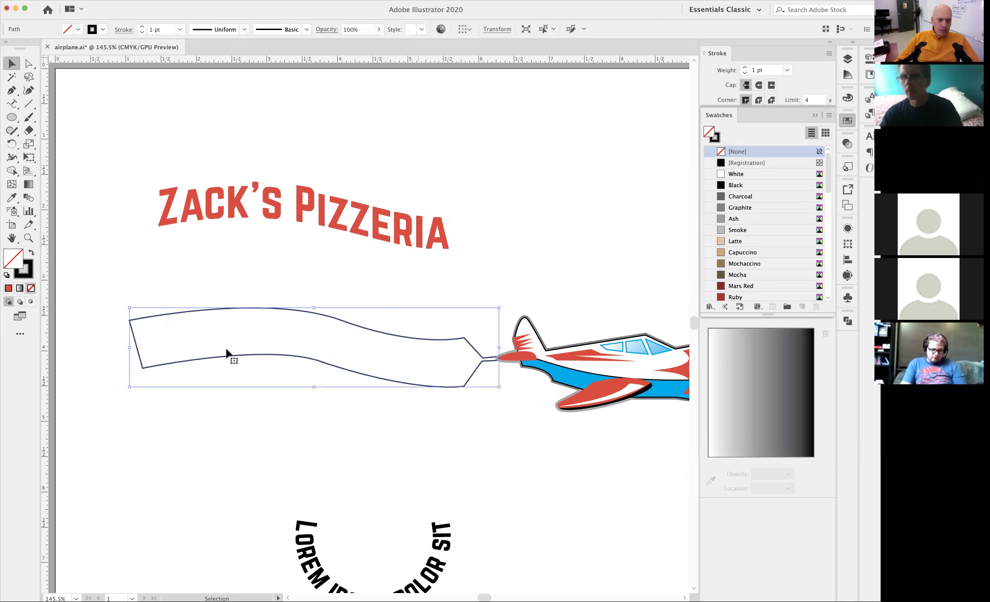
left_click(394, 433)
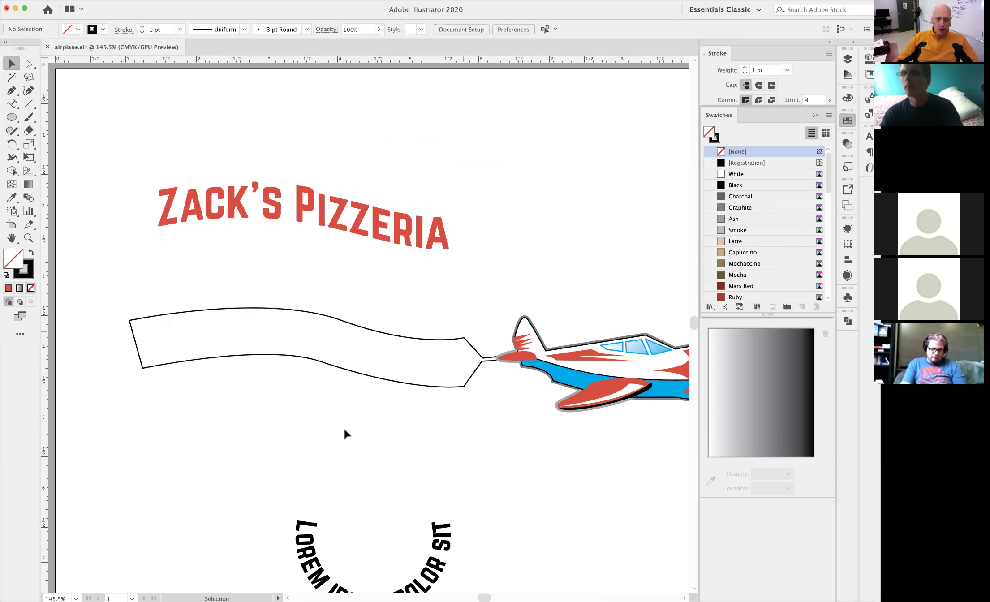
Step: Move the circular placeholder text from below the banner to the artboard's upper area above the airplane
scroll(372, 412, "down", 5)
key("super+minus")
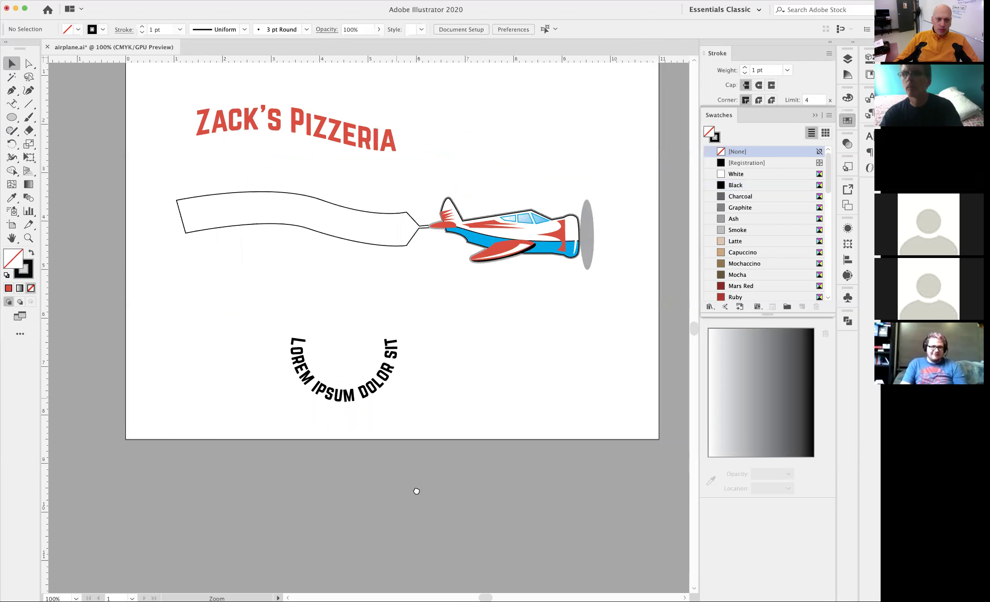
scroll(394, 493, "up", 1)
left_click_drag(373, 495, 524, 237)
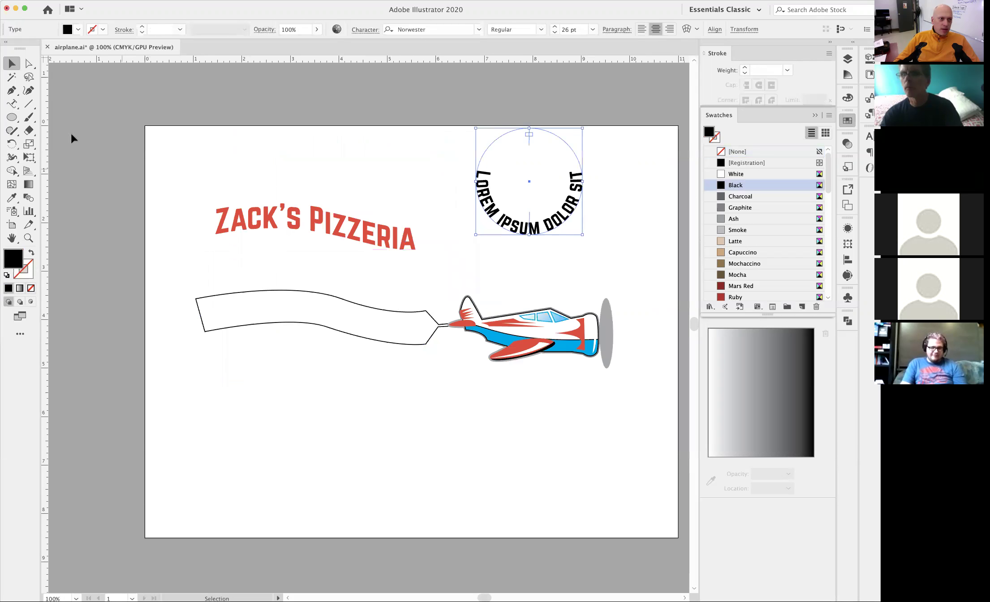
Step: Select the middle anchor point on the banner's bottom edge with the Direct Selection tool
left_click(28, 65)
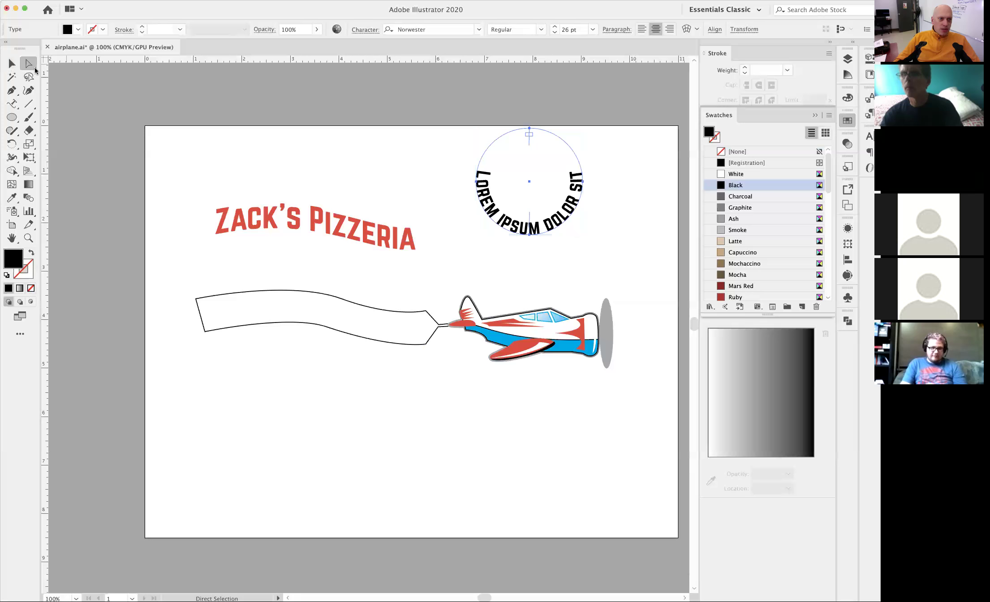
scroll(326, 334, "up", 5)
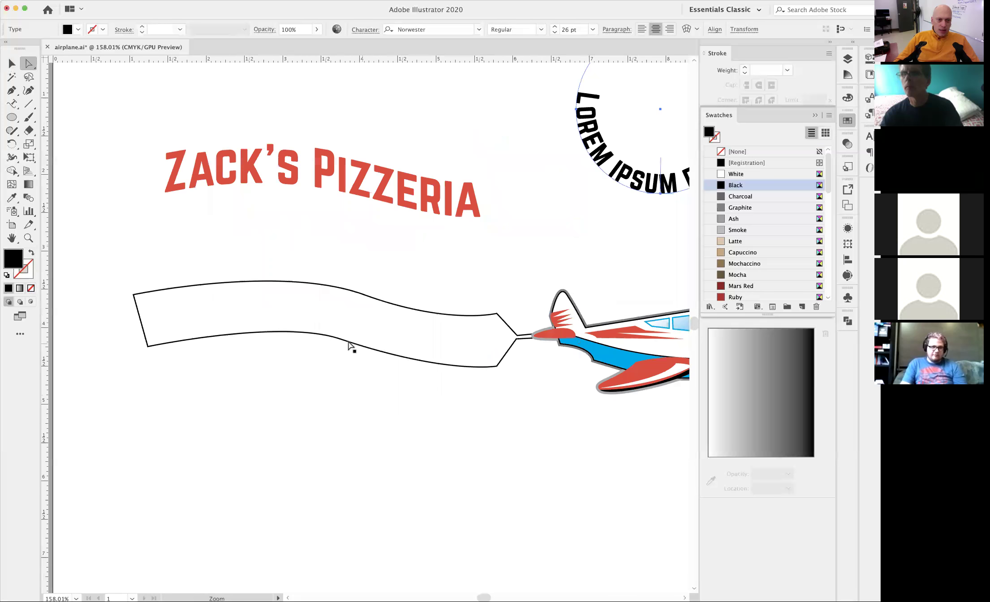
left_click(375, 354)
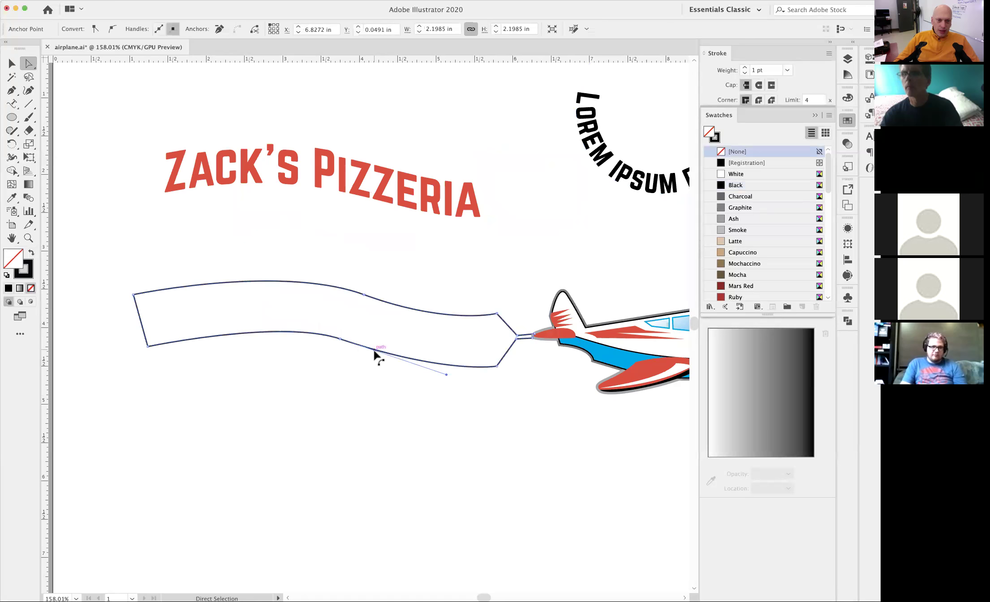
left_click(340, 339)
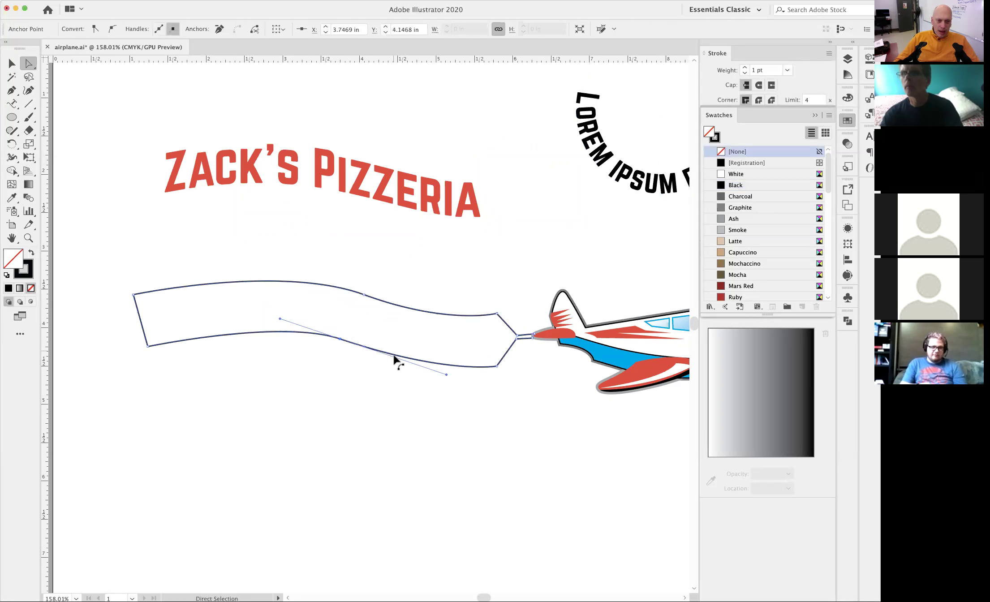
Step: Try copying only the segment of the banner's bottom edge nearest the airplane, then delete the pasted copy
left_click(420, 364)
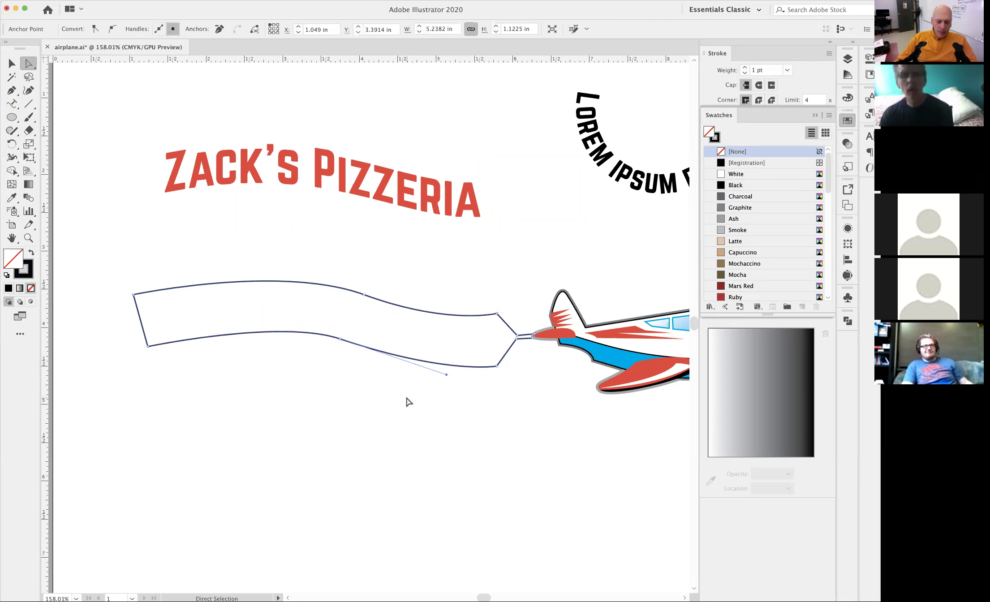
key("super+c")
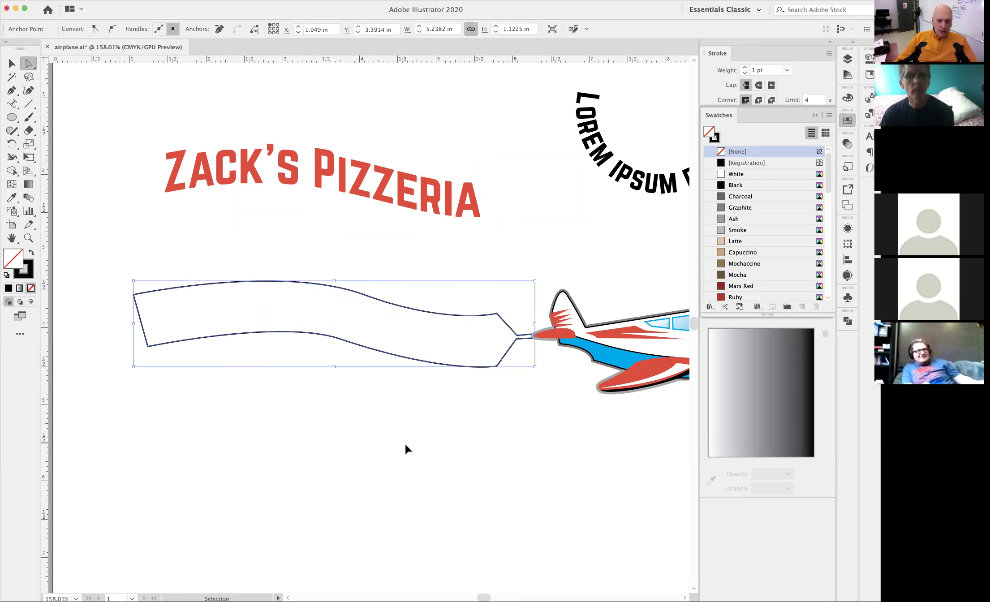
key("super+v")
left_click_drag(402, 344, 419, 396)
key("Delete")
Step: Duplicate the banner's full bottom curve from its middle anchor point and place the copy just below the banner
left_click(339, 339)
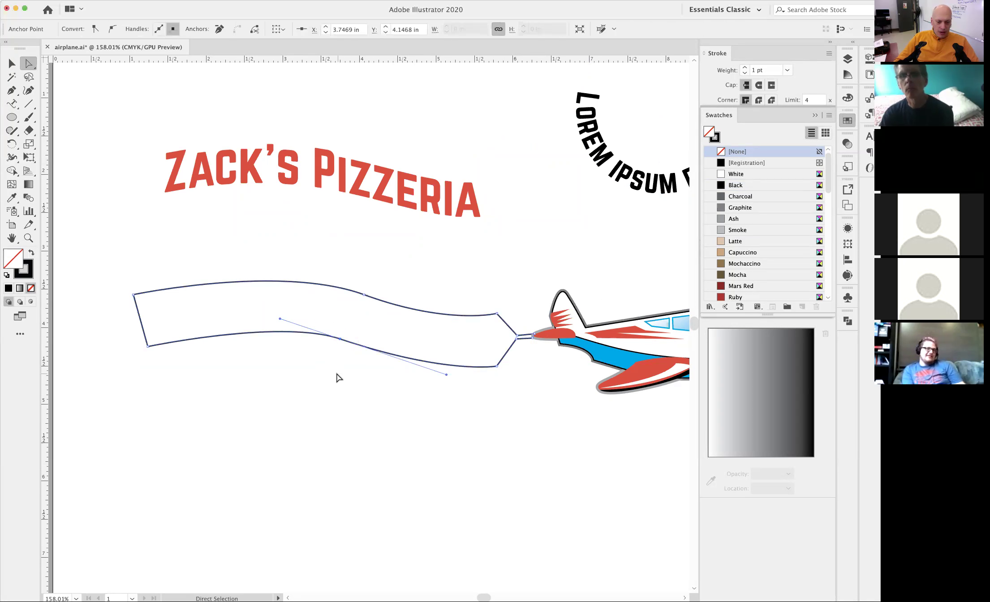
key("cmd+v")
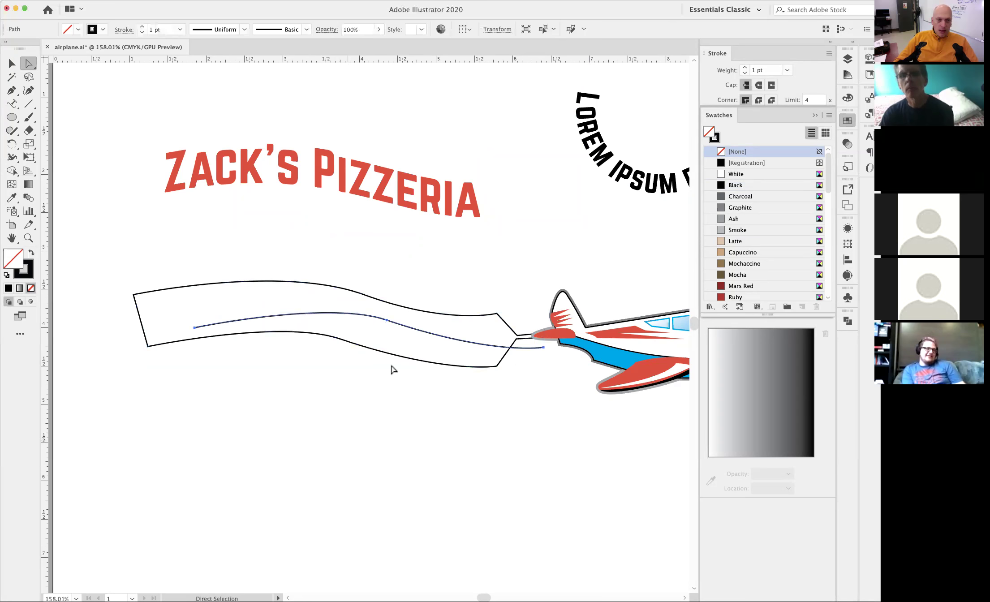
left_click_drag(385, 321, 342, 365)
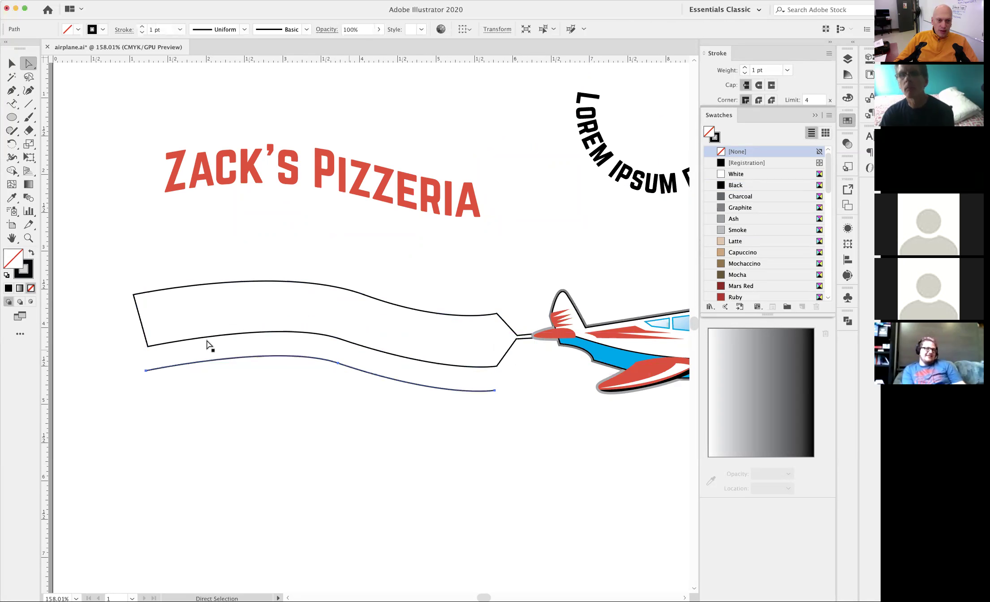
left_click(363, 371)
left_click(292, 396)
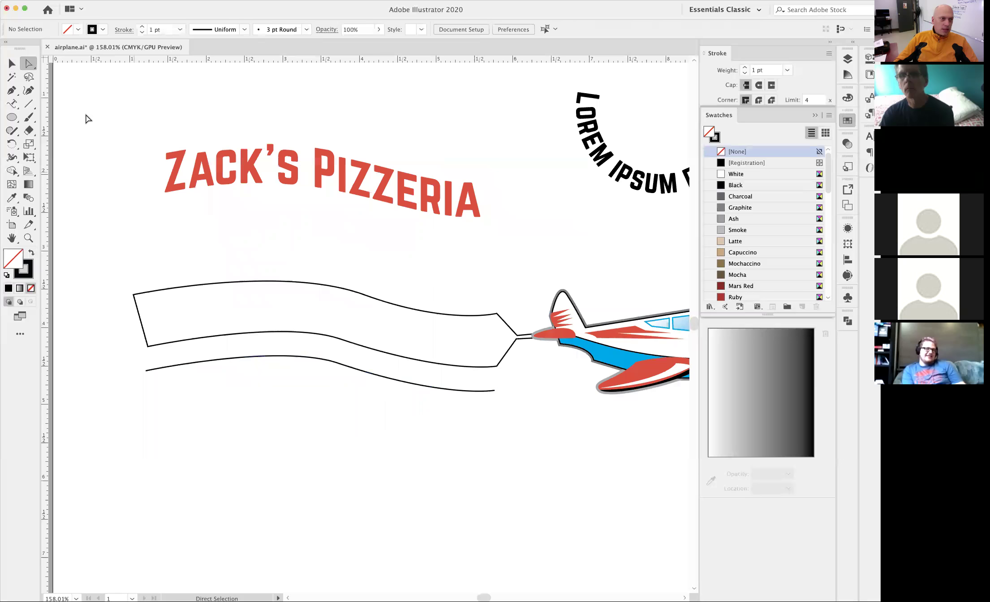
Step: Move the duplicated curve slightly farther below the banner, leaving a clear gap beneath the banner's bottom edge
left_click(11, 63)
left_click_drag(345, 370, 350, 338)
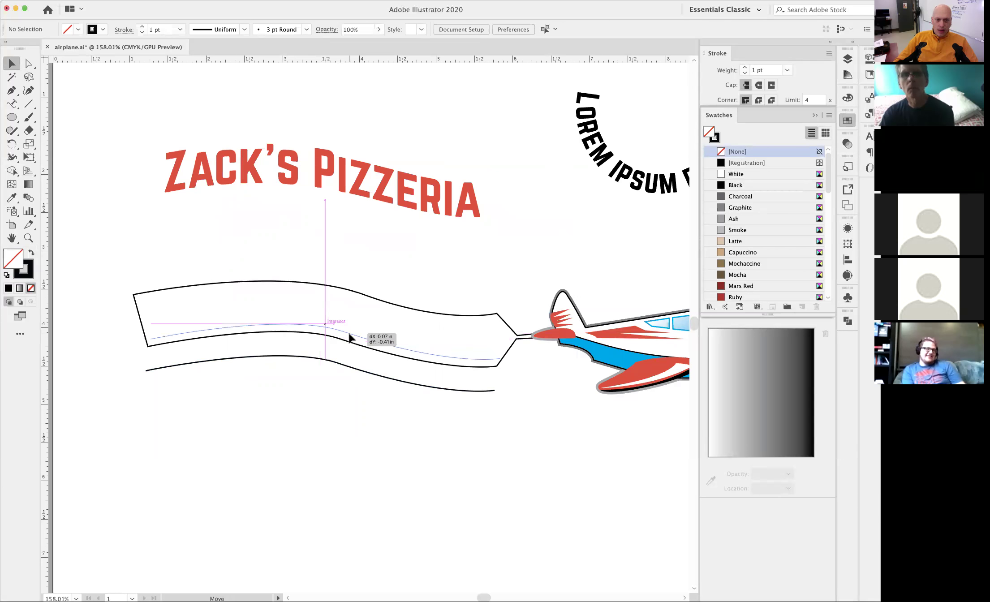
left_click_drag(349, 379, 350, 385)
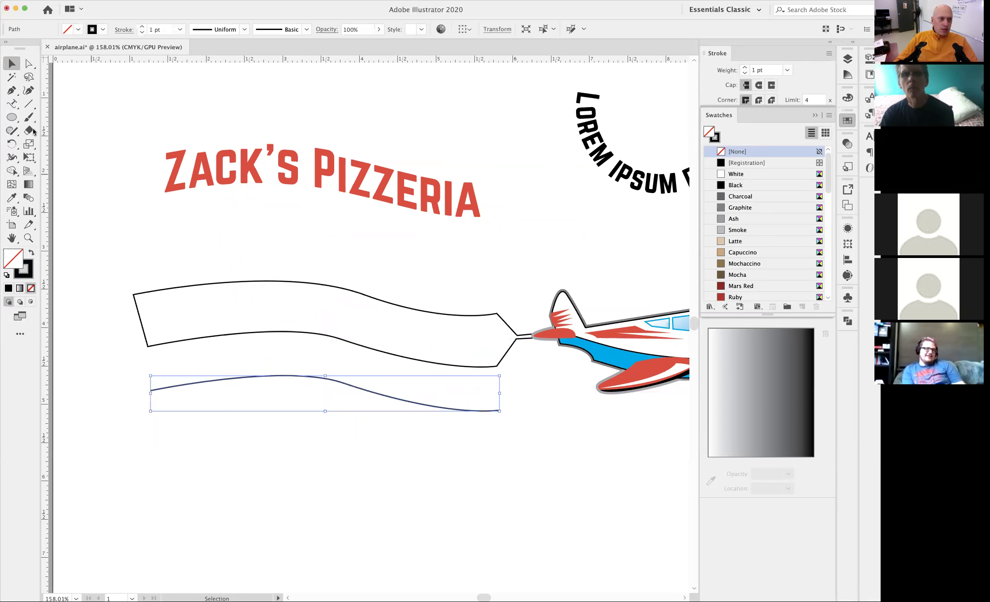
Step: Copy the red "Zack's Pizzeria" text and paste it as type on a path along the duplicated curve
left_click(12, 105)
triple_click(181, 171)
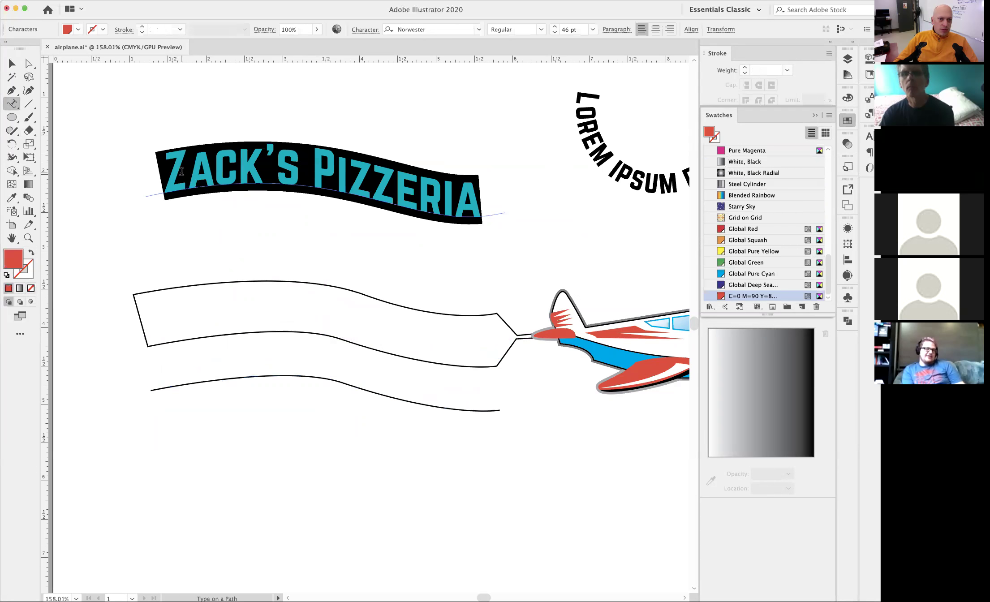
key("super")
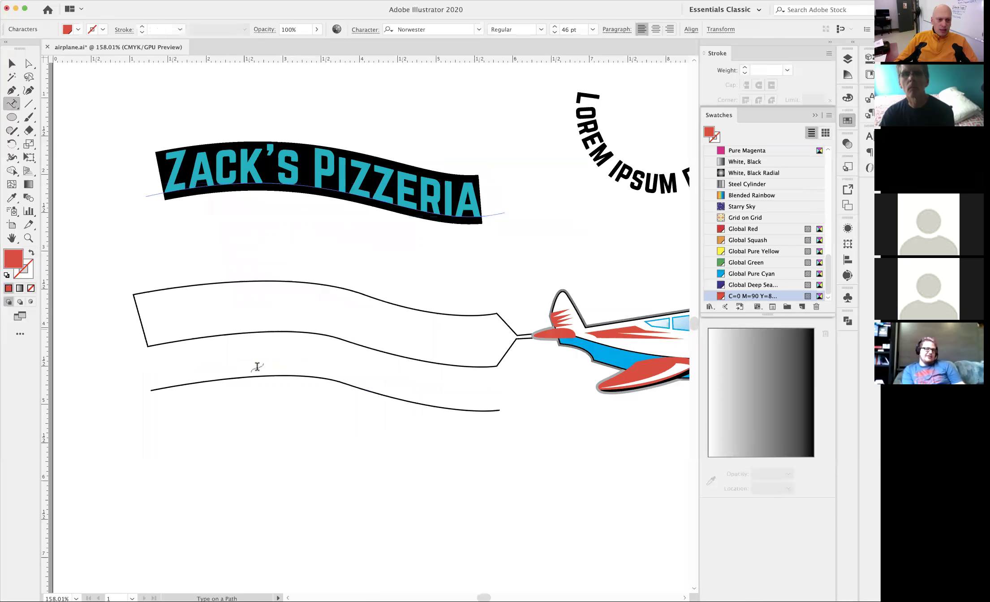
left_click(202, 383, "super")
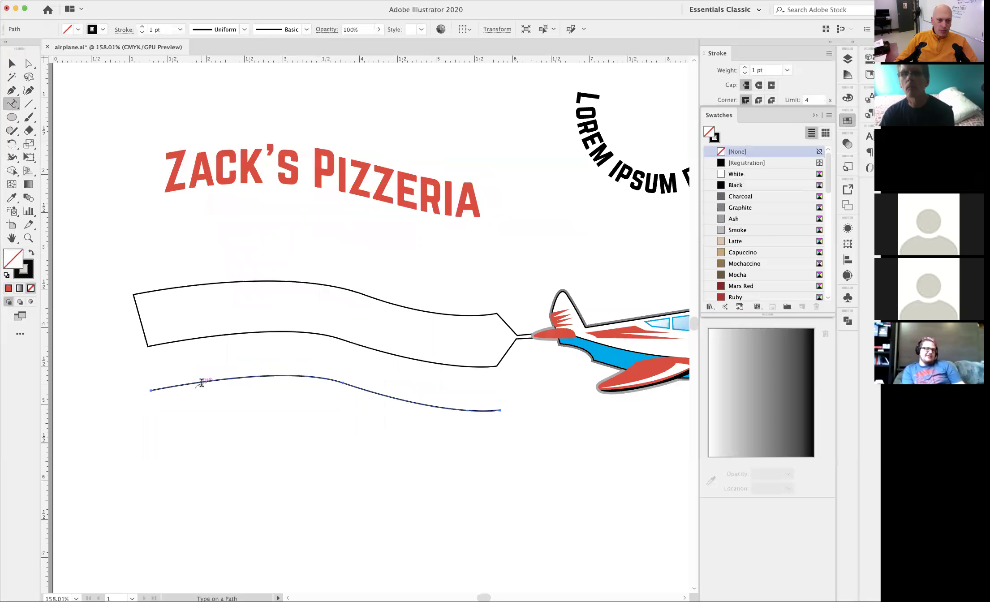
left_click_drag(14, 105, 48, 111)
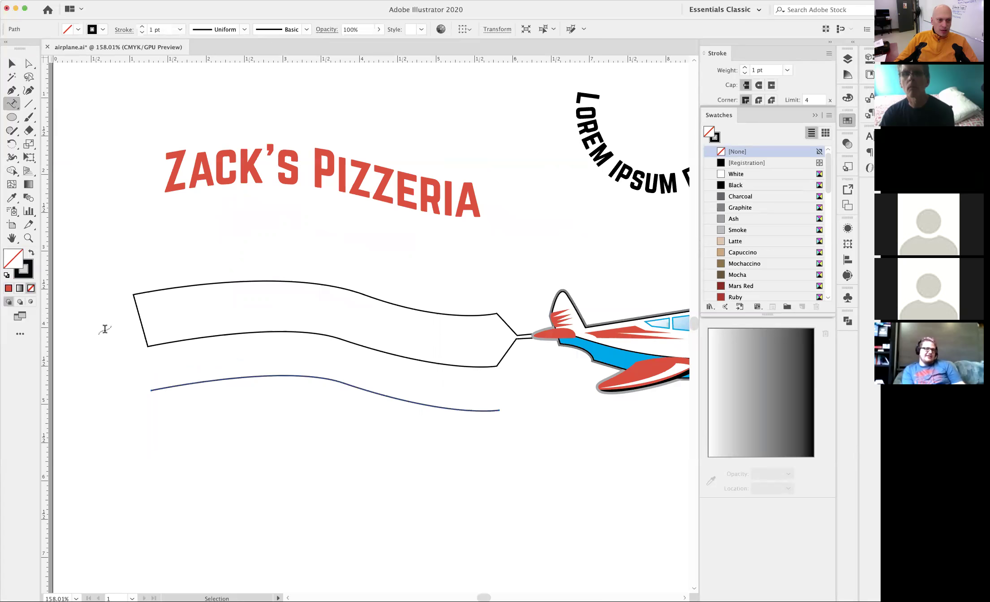
left_click(149, 386)
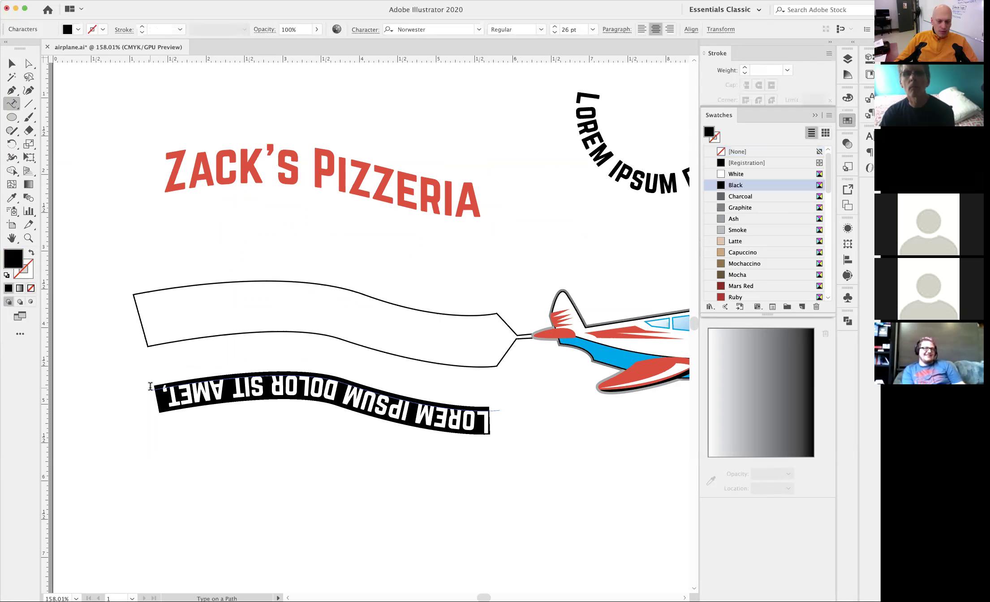
key("super+v")
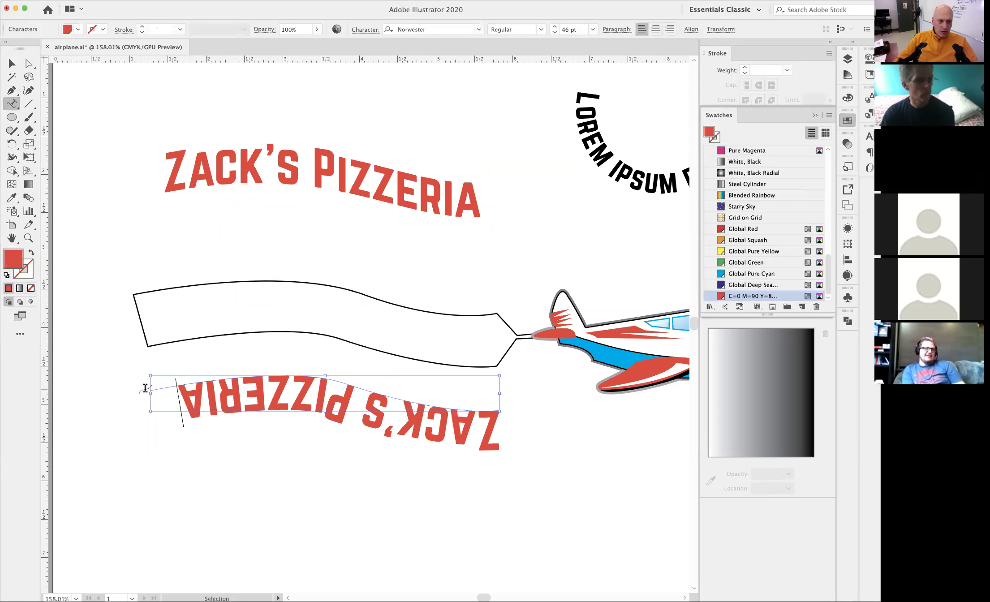
Step: Move the upside-down "Zack's Pizzeria" path text up into the airplane's banner
left_click(12, 65)
left_click_drag(361, 393, 354, 298)
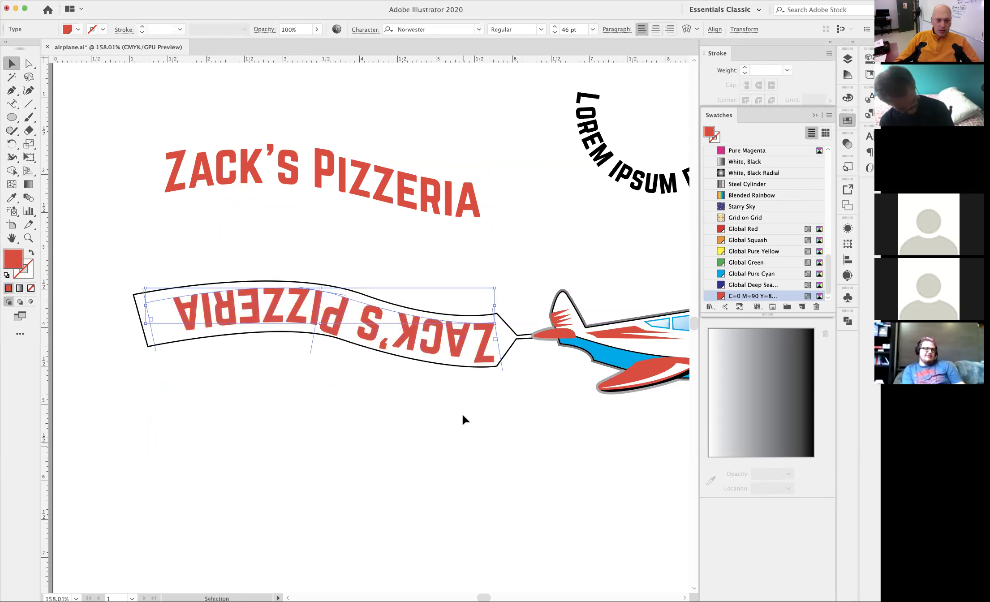
left_click(456, 368, "alt+super")
left_click(456, 367, "alt+super")
left_click(455, 364, "super")
left_click(100, 330)
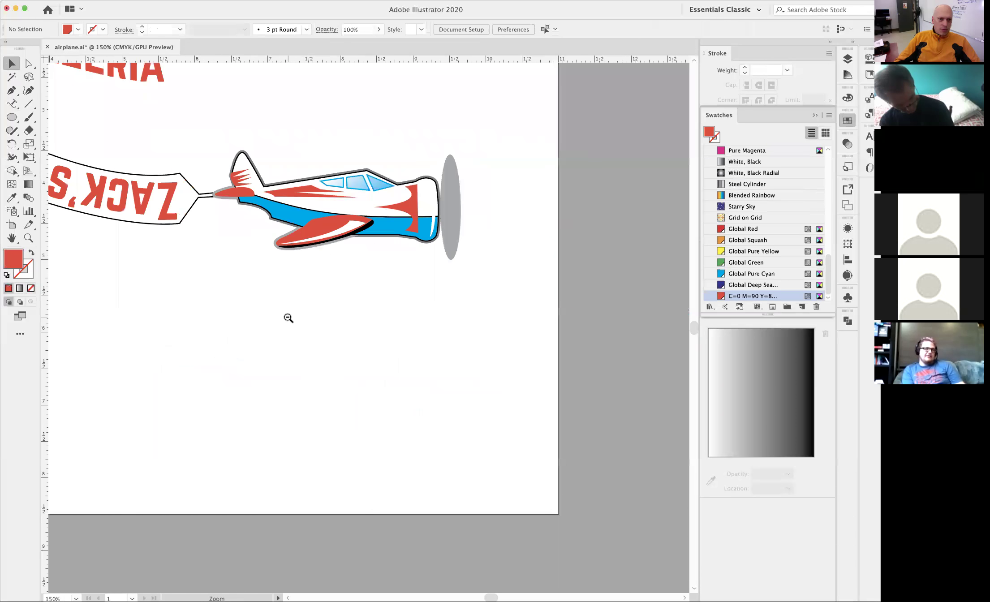
Step: Try rotating the airplane, banner and text upside down together, then undo the rotation and the move into the banner
left_click(288, 318, "alt+super")
left_click_drag(576, 281, 116, 290)
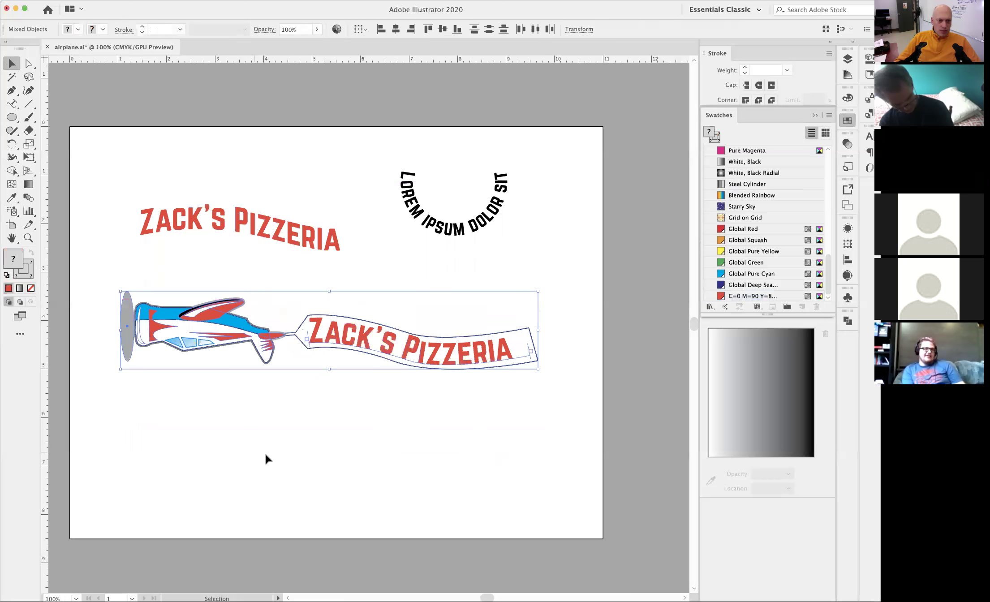
left_click(267, 493)
key("super+z")
key("super+z")
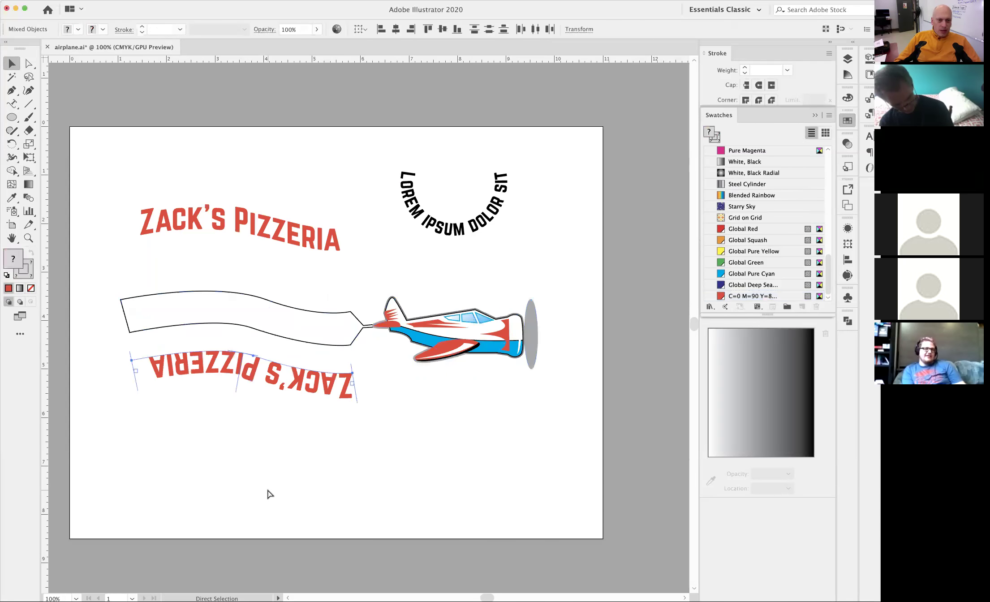
Step: Flip the "Zack's Pizzeria" type to the upper side of its path and center-align it
left_click(269, 388)
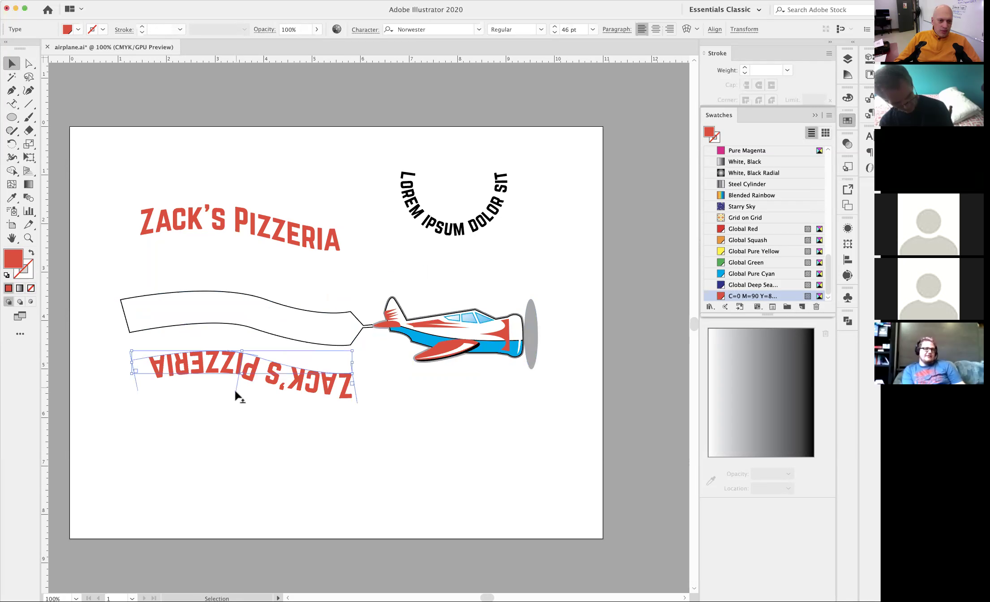
left_click_drag(235, 381, 247, 341)
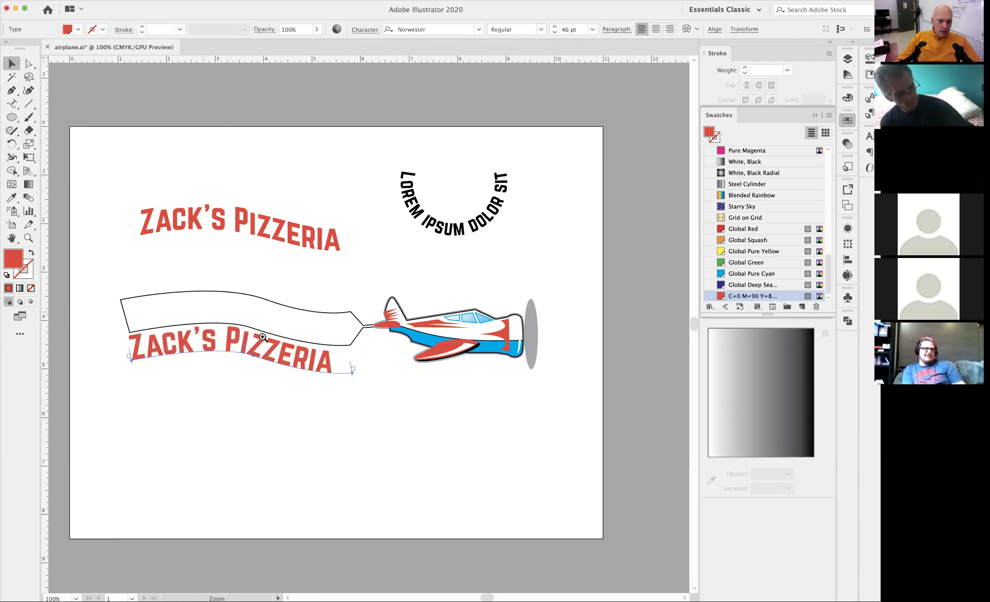
scroll(353, 365, "up", 6)
scroll(380, 346, "down", 2)
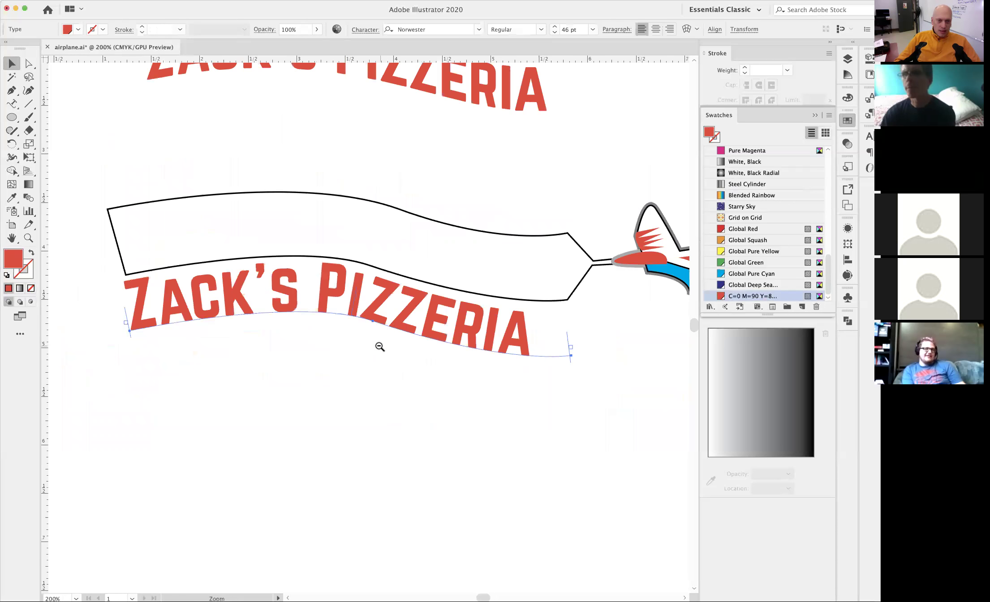
left_click(655, 29)
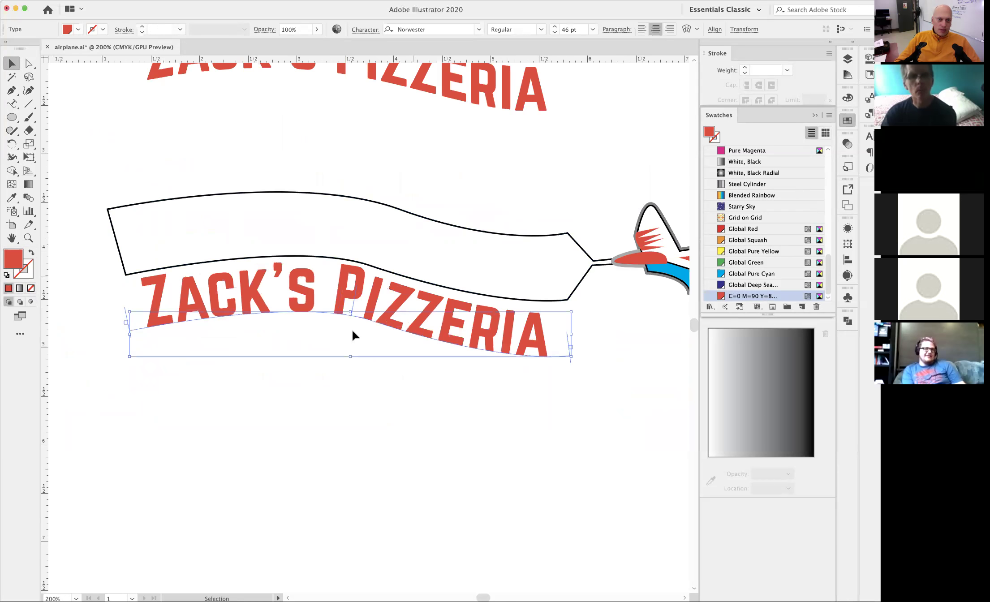
Step: Move the centered path text up inside the airplane's banner, with its baseline just above the banner's bottom edge
left_click_drag(370, 324, 369, 262)
left_click(387, 344)
left_click(388, 290, "alt+super")
left_click(359, 278)
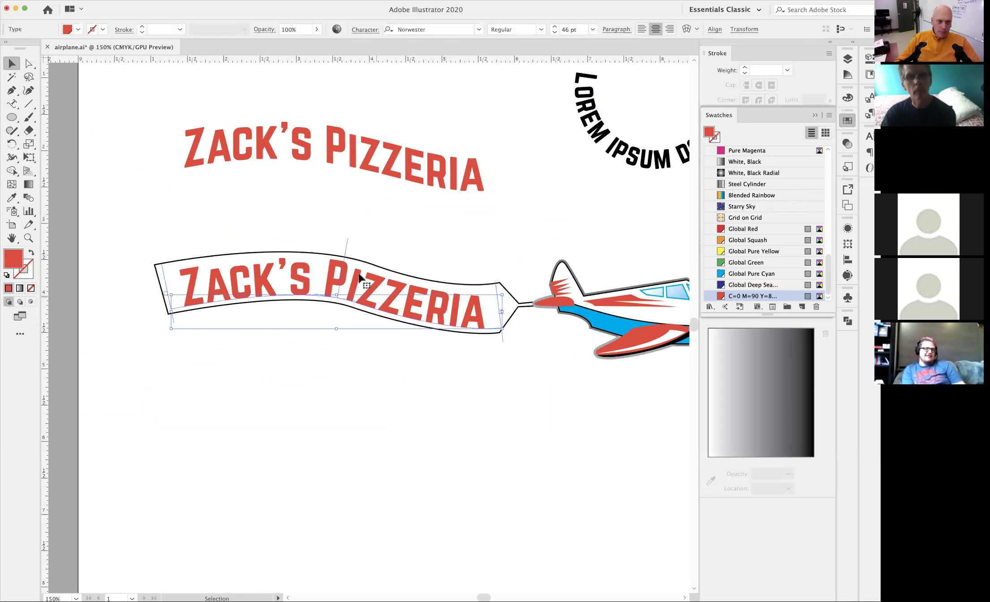
left_click(379, 351)
left_click(395, 288, "alt+super")
left_click(394, 287, "super")
left_click(329, 397)
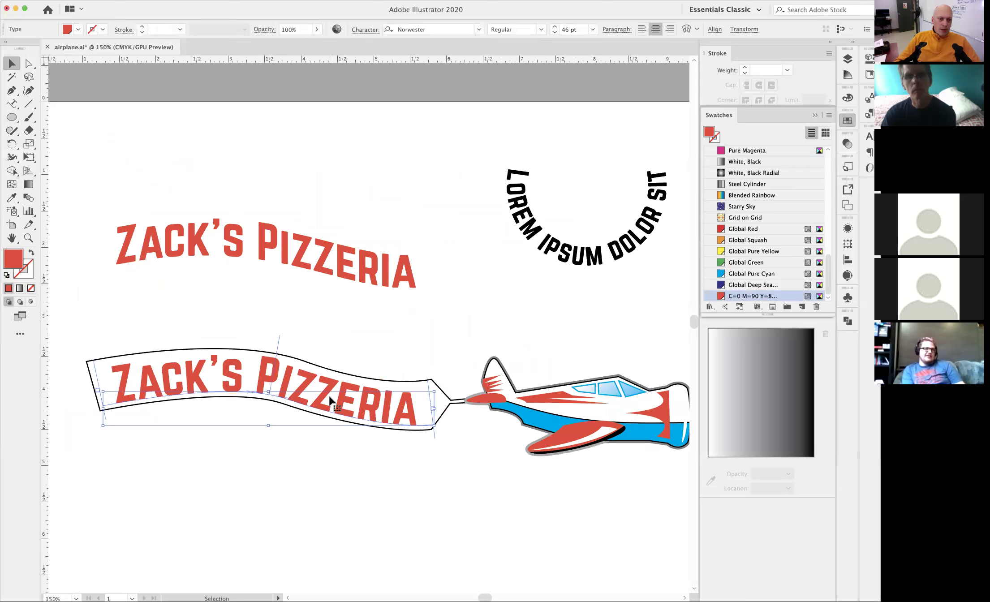
Step: Apply the Skew type-on-a-path effect to the banner text and deselect it
left_click(119, 0)
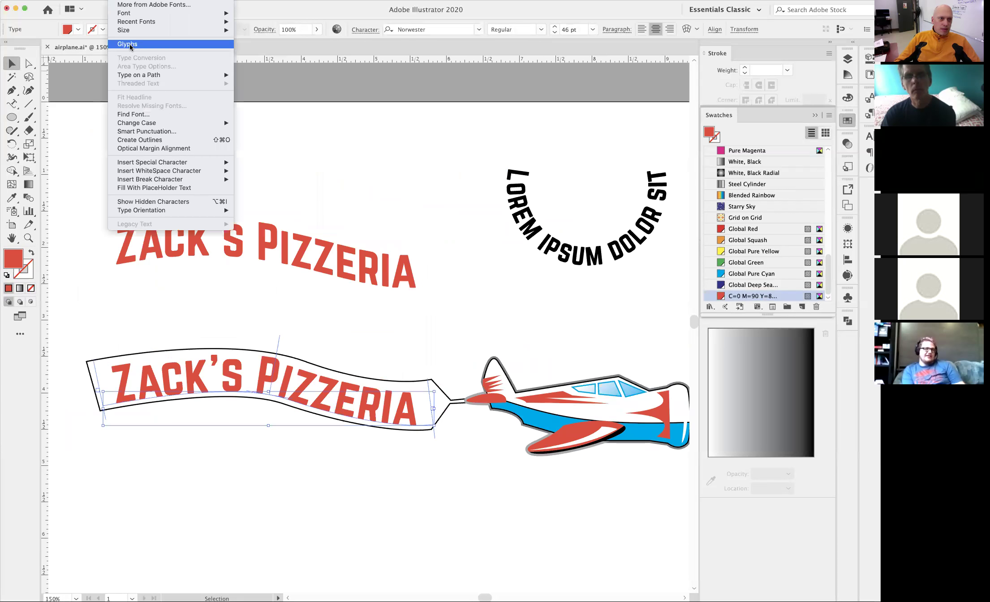
mouse_move(133, 77)
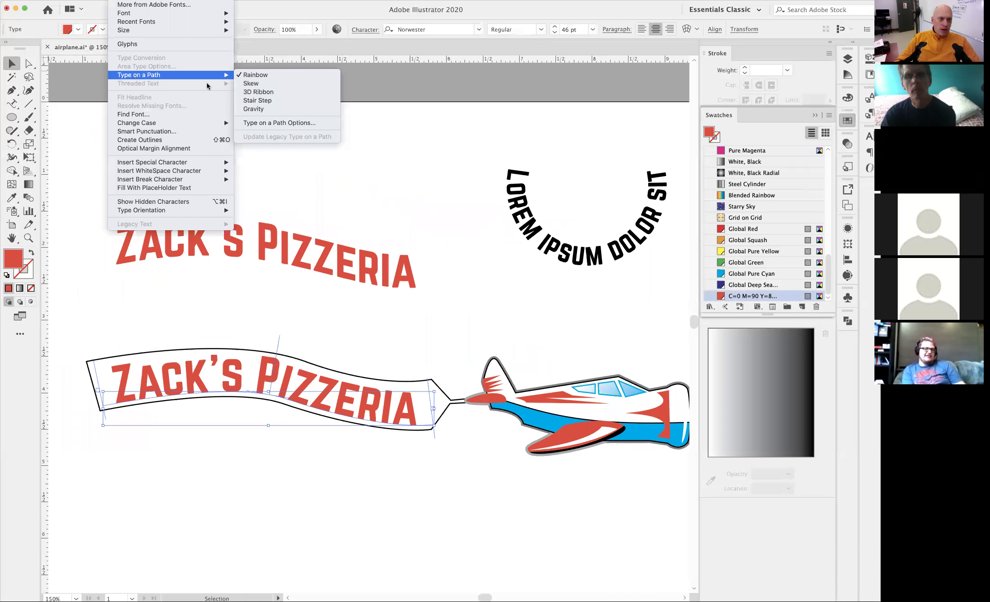
left_click(317, 483)
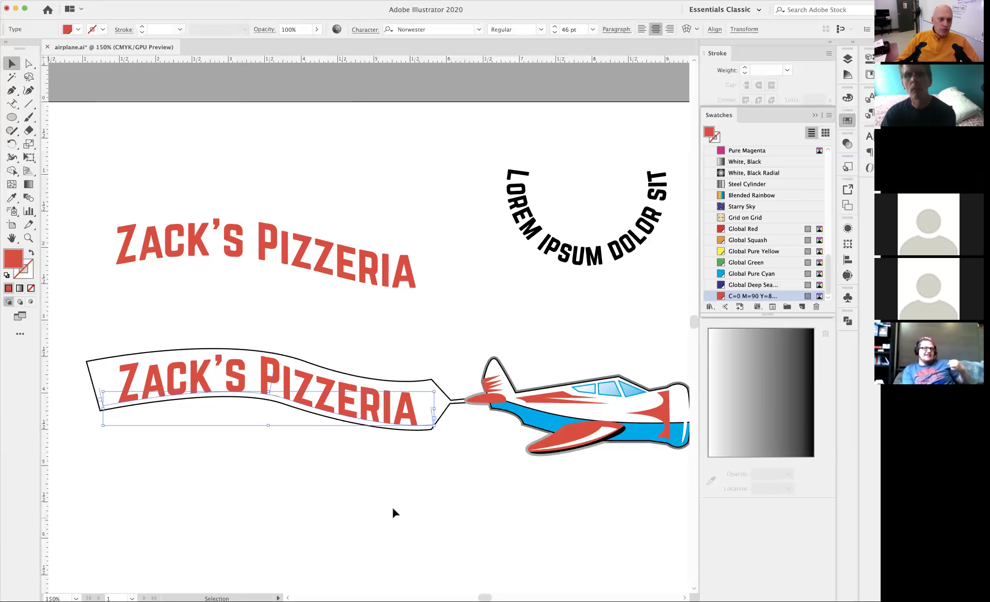
left_click(387, 484)
left_click(383, 368, "alt+super")
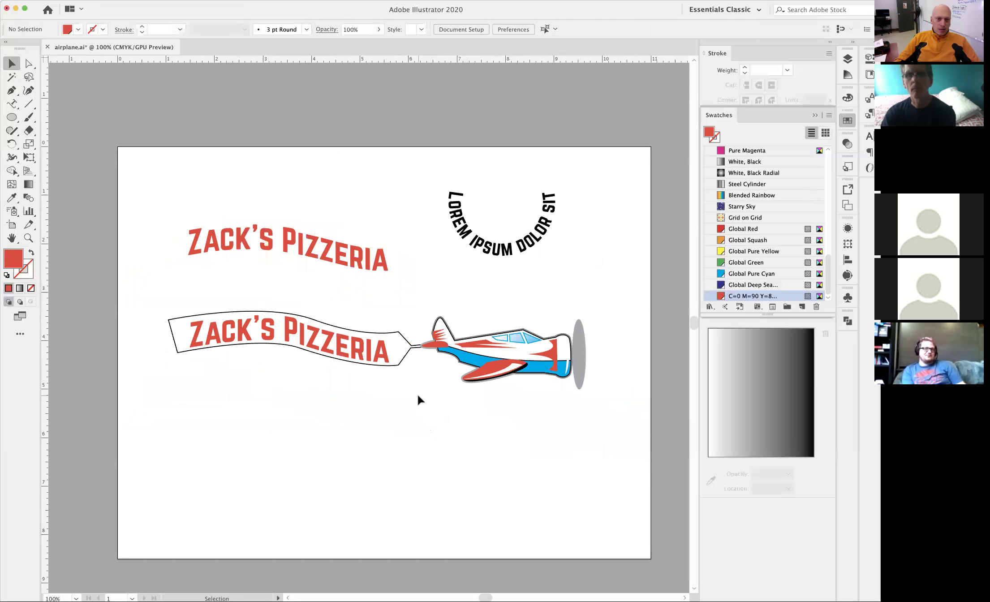
Step: Duplicate the airplane's banner outline and place the copy directly below the original banner
scroll(426, 390, "down", 3)
left_click(386, 303)
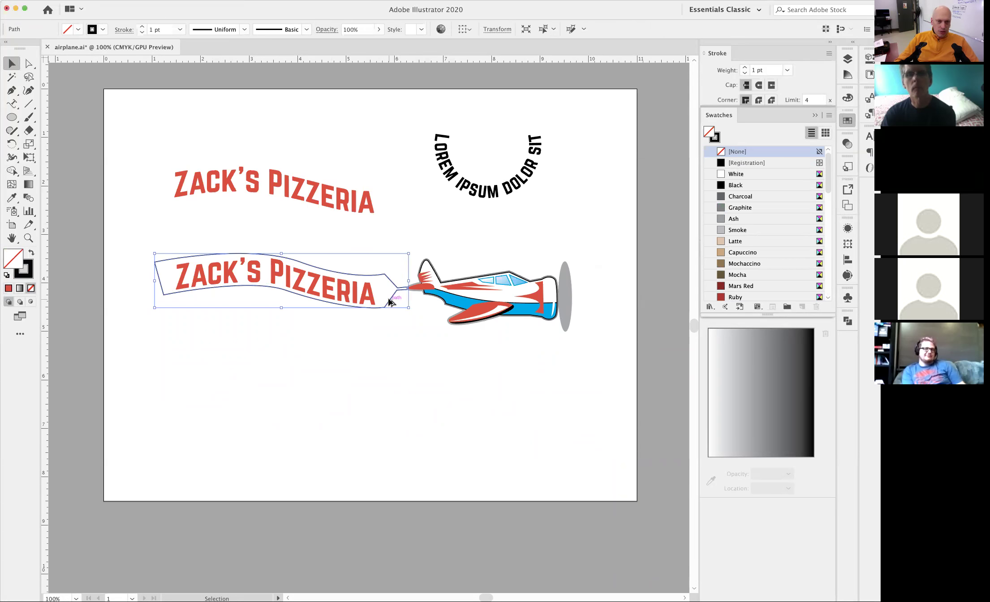
left_click_drag(392, 303, 396, 388)
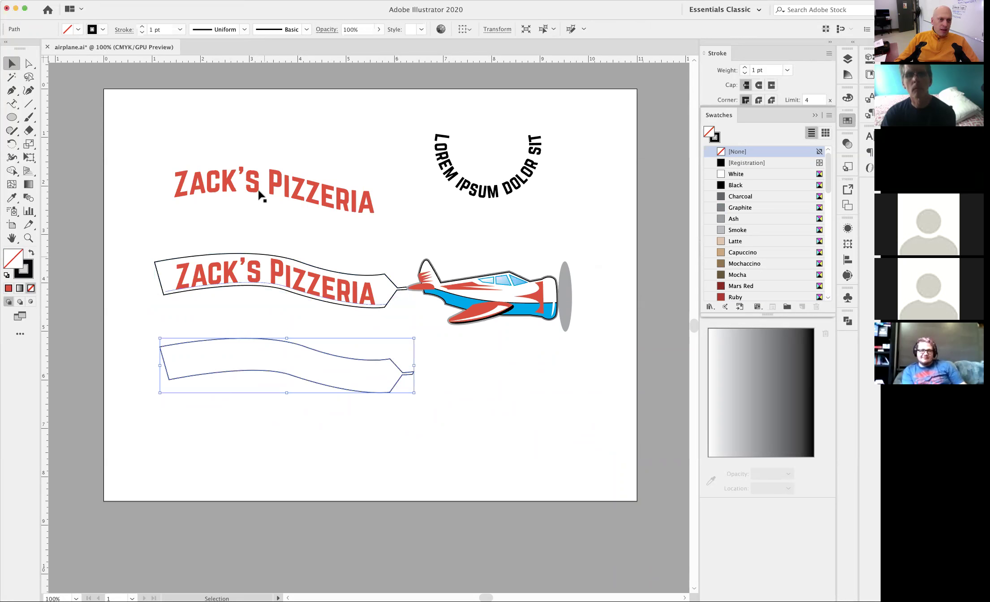
Step: Copy the upper "Zack's Pizzeria" text, paste it as straight text, and place it over the duplicate banner
left_click_drag(13, 108, 76, 104)
triple_click(219, 182)
key("super+c")
key("super+shift+a")
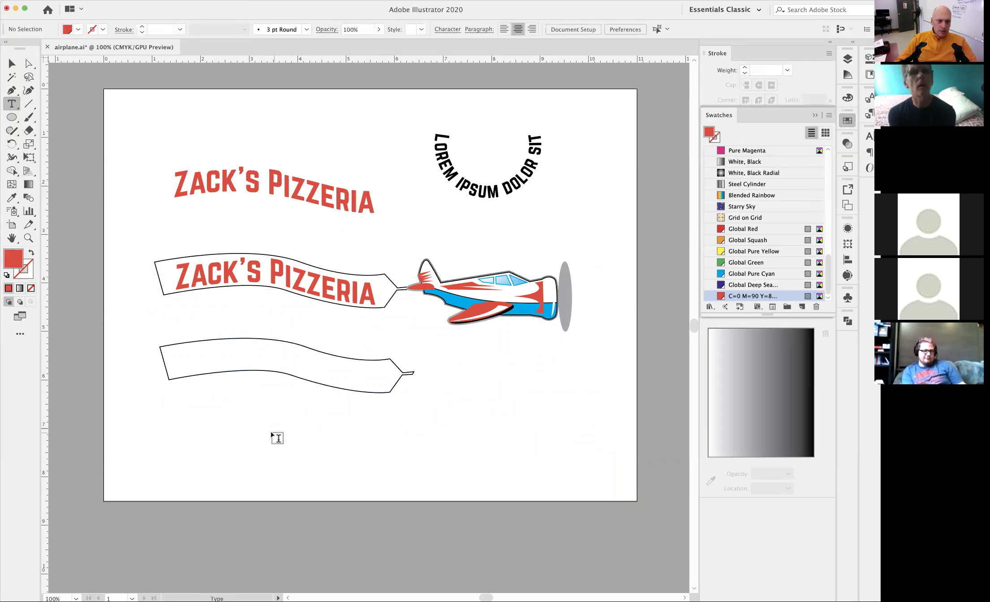
key("super+v")
key("v")
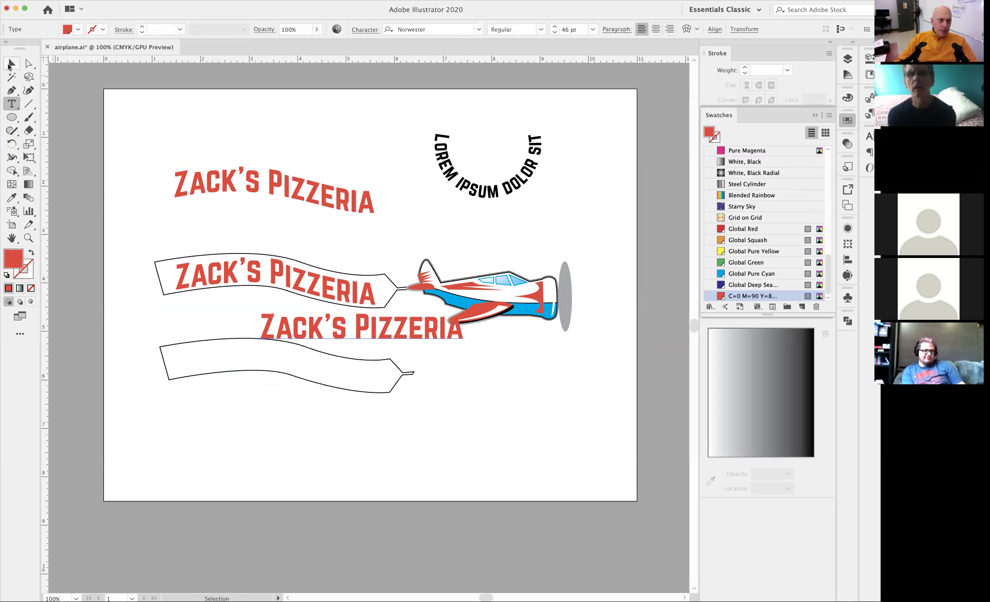
left_click_drag(391, 337, 314, 369)
Step: Bring the duplicate banner outline to the front of the stacking order and deselect it
left_click(399, 379)
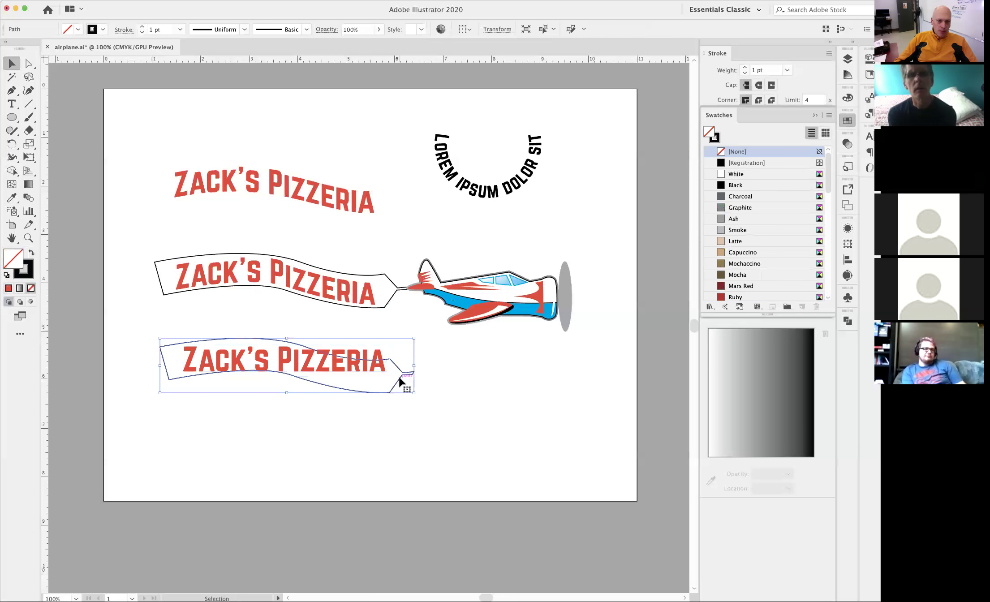
right_click(398, 377)
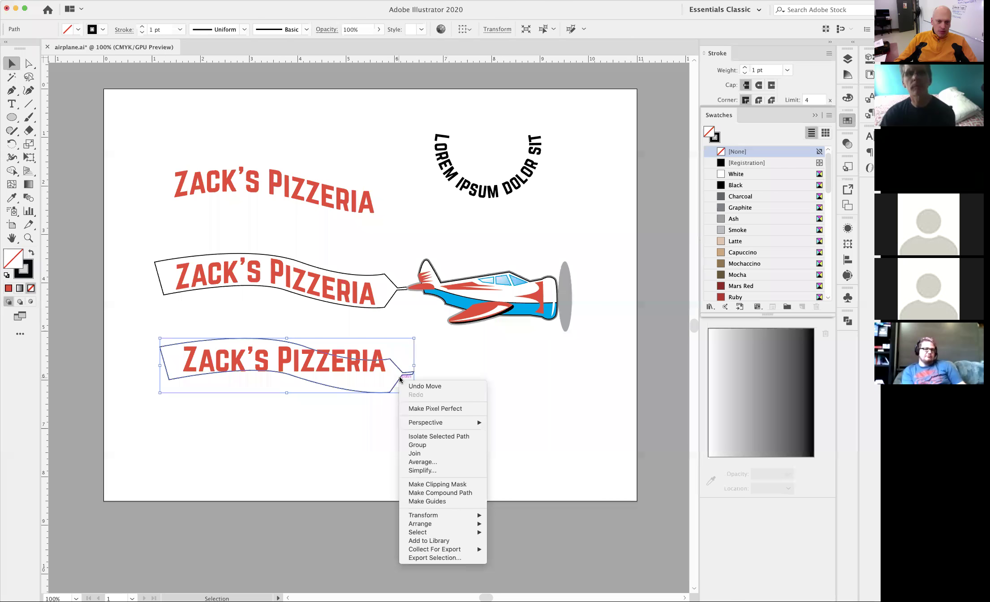
mouse_move(429, 524)
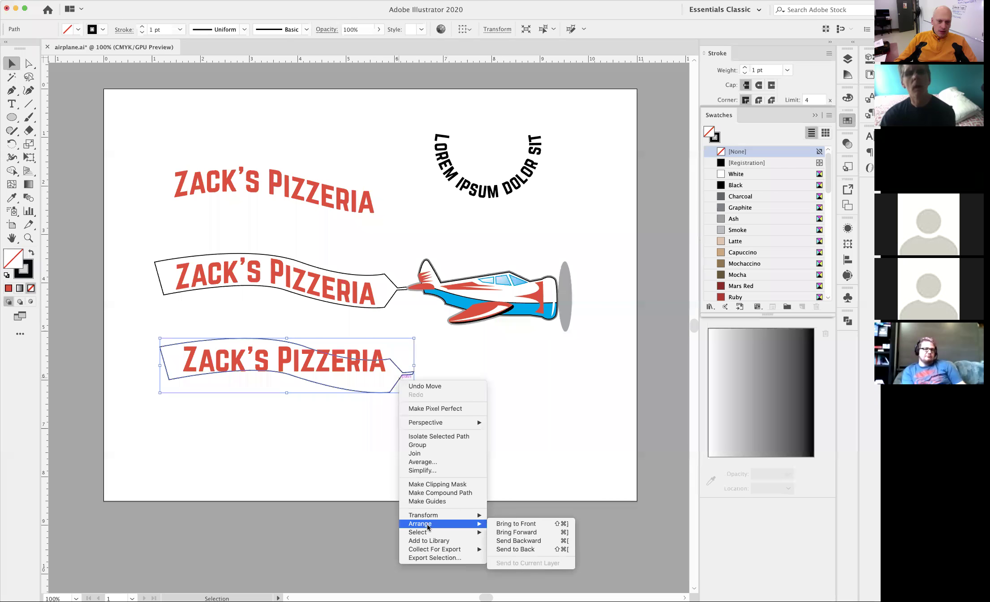
left_click(502, 525)
left_click(420, 385)
Step: Select the straight text together with the duplicate banner outline and apply Envelope Distort, Make with Top Object
left_click_drag(288, 340, 336, 336)
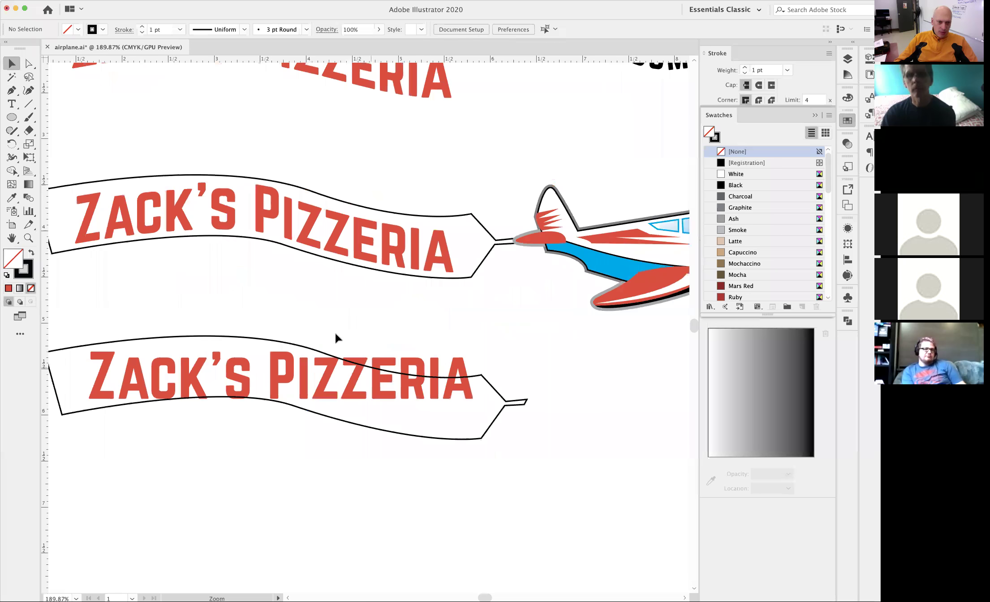
left_click(322, 384)
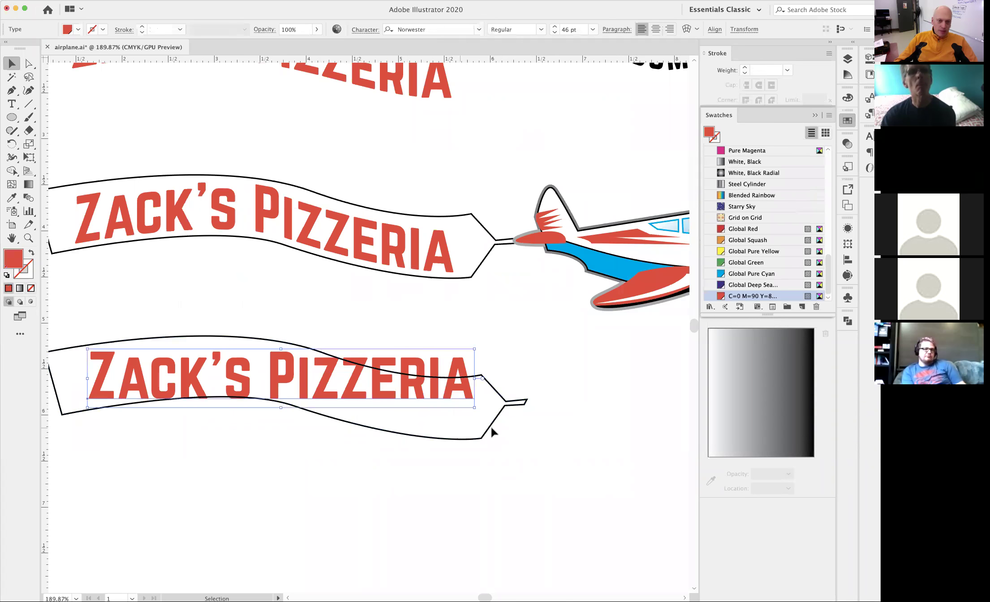
left_click(519, 404, "shift")
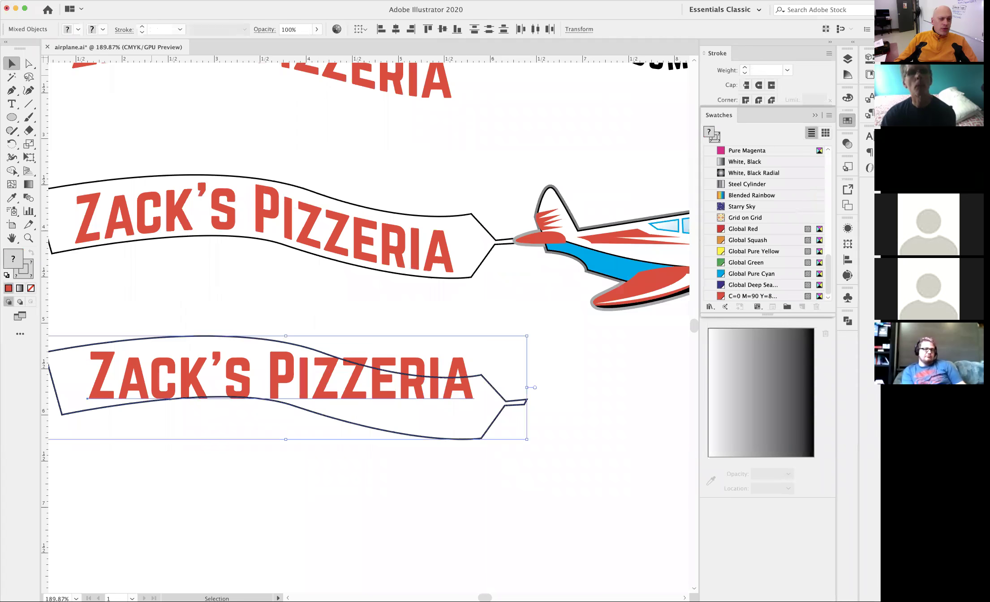
left_click(93, 0)
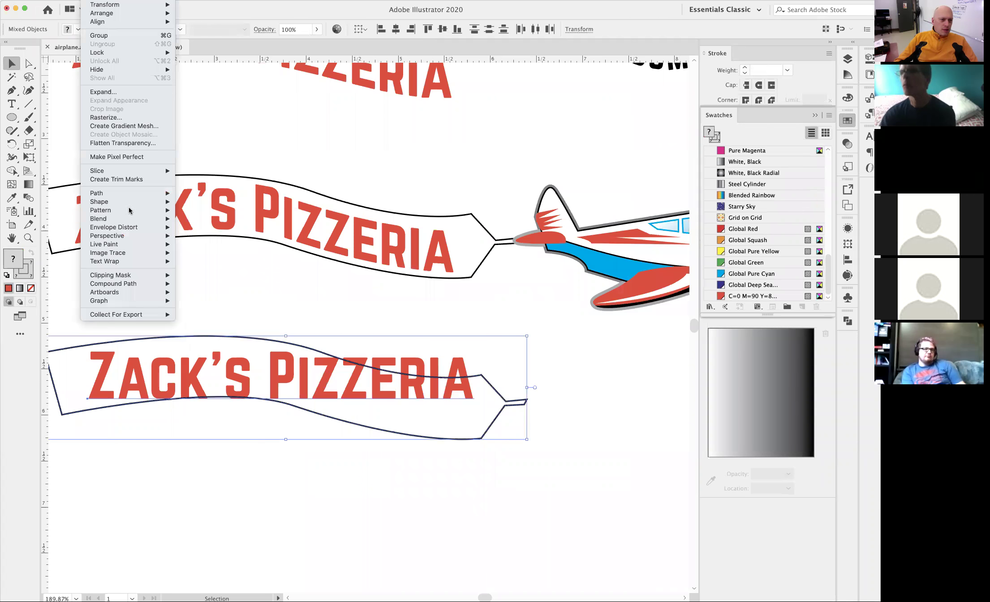
mouse_move(129, 214)
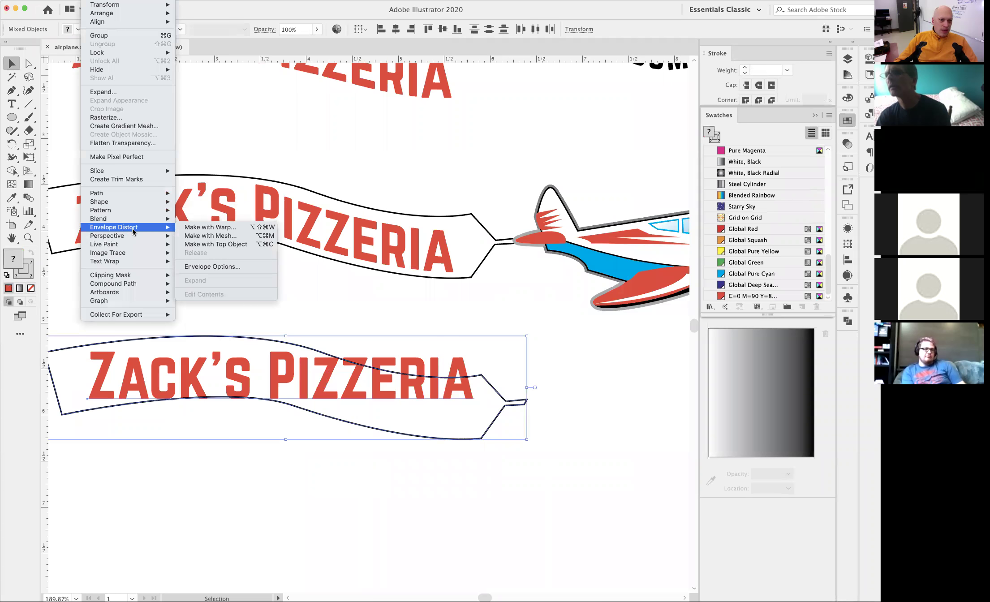
left_click(239, 245)
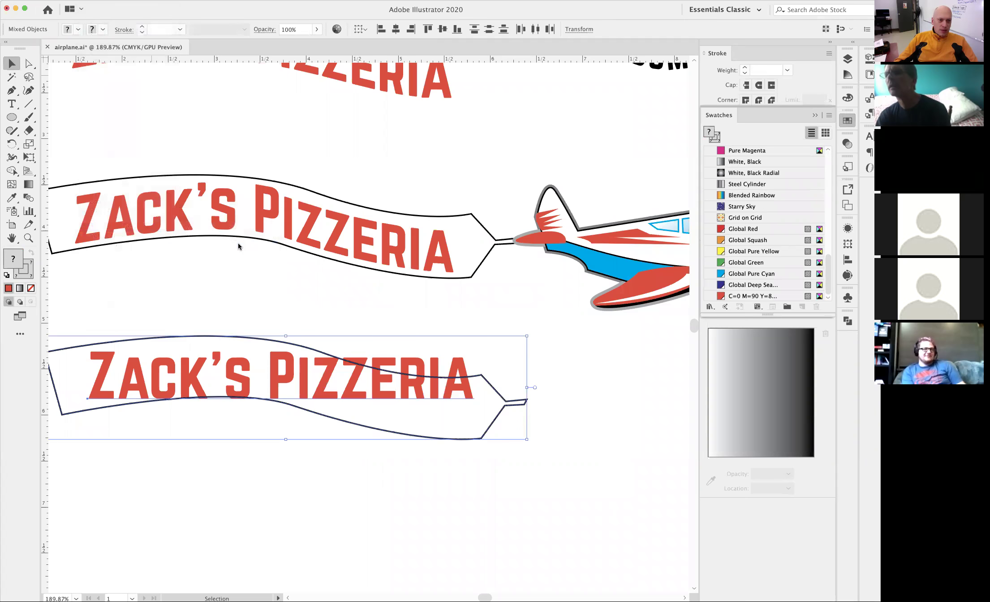
Step: Examine the envelope-distorted "Zack's Pizzeria" text against the original banner and airplane
left_click(357, 455)
key("super+minus")
left_click_drag(356, 455, 394, 388)
left_click(388, 334)
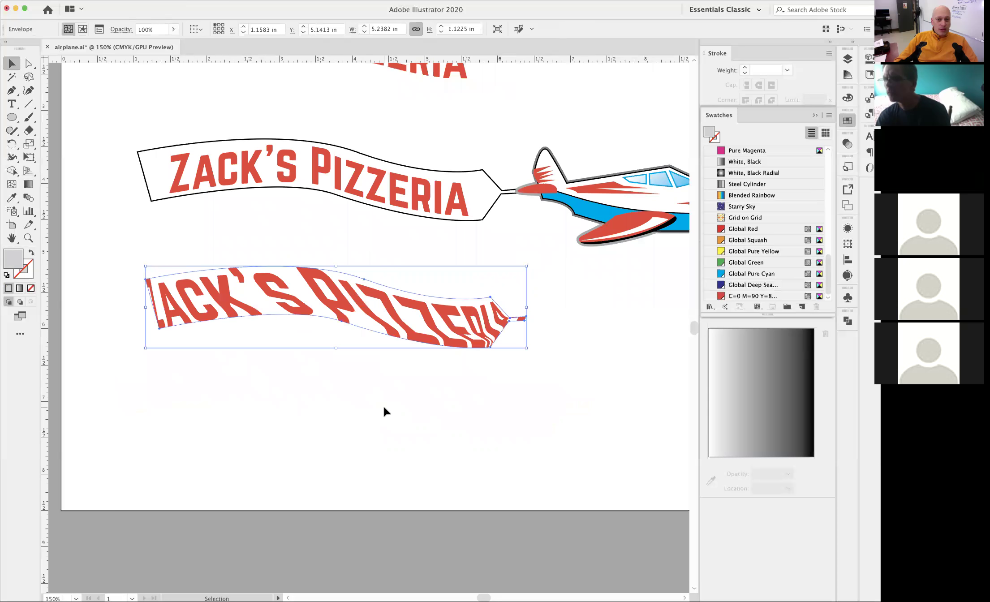
left_click(489, 417)
left_click(401, 321, "alt+super")
left_click_drag(393, 349, 399, 397)
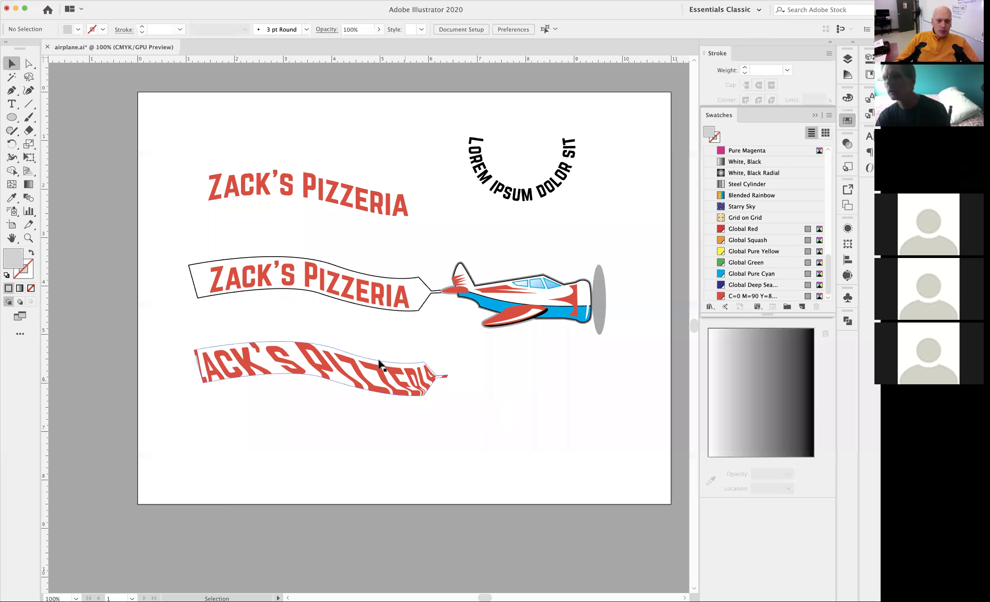
left_click(437, 376)
left_click(428, 451)
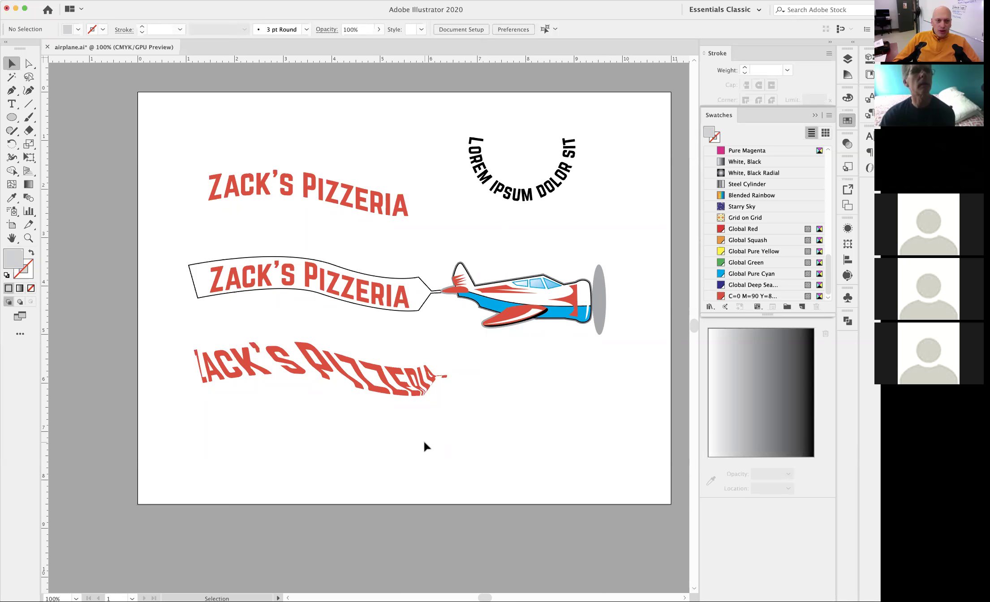
key("super+z")
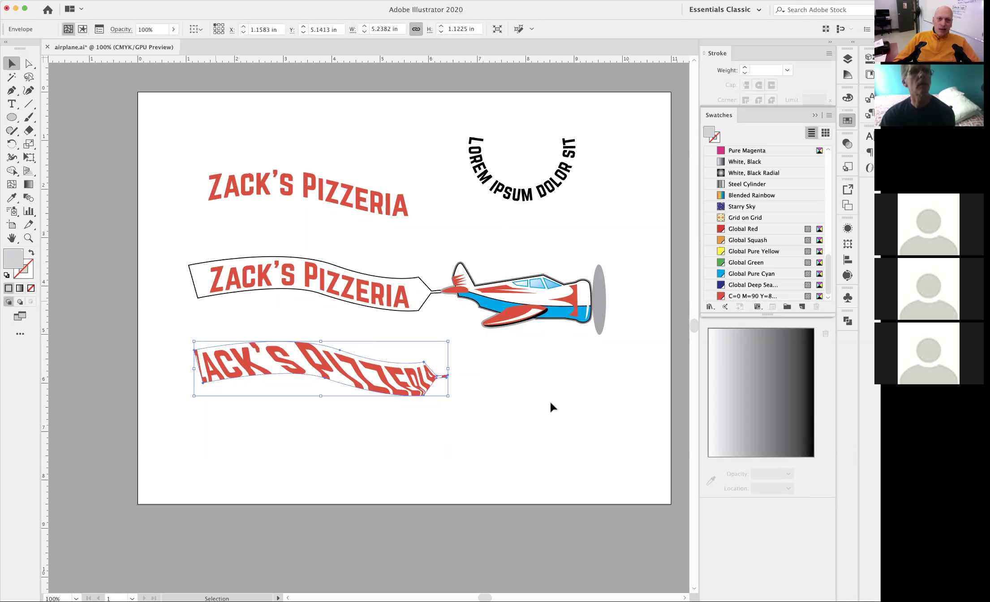
left_click(521, 340)
left_click(414, 337, "alt+super")
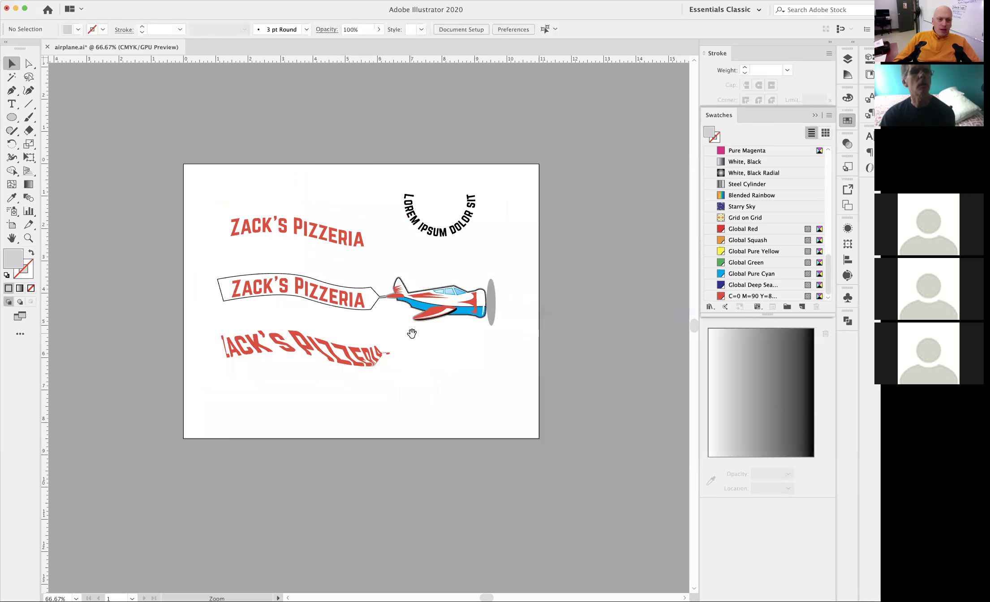
left_click_drag(462, 361, 361, 367)
left_click_drag(382, 269, 196, 321)
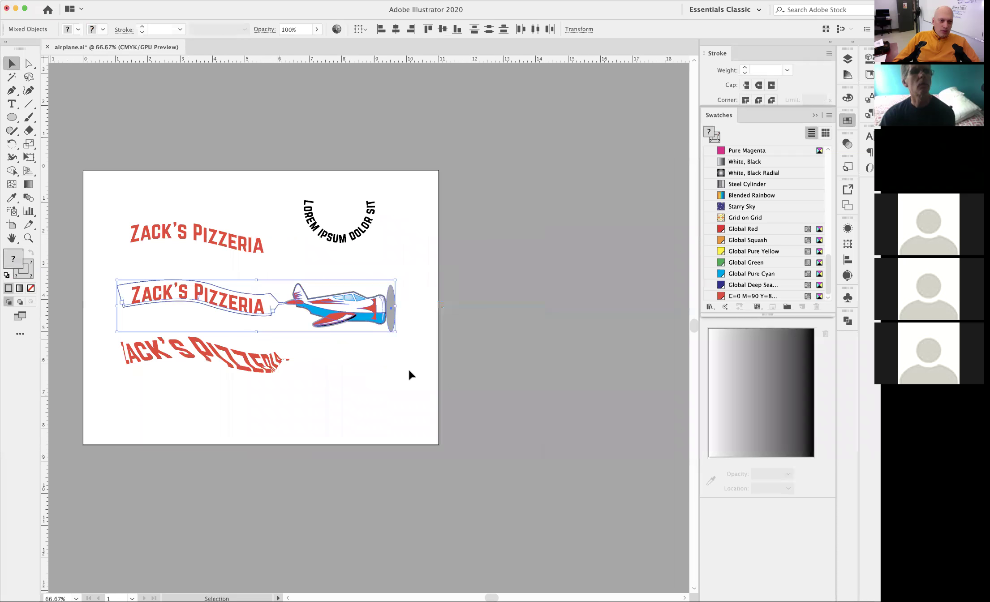
left_click(410, 383)
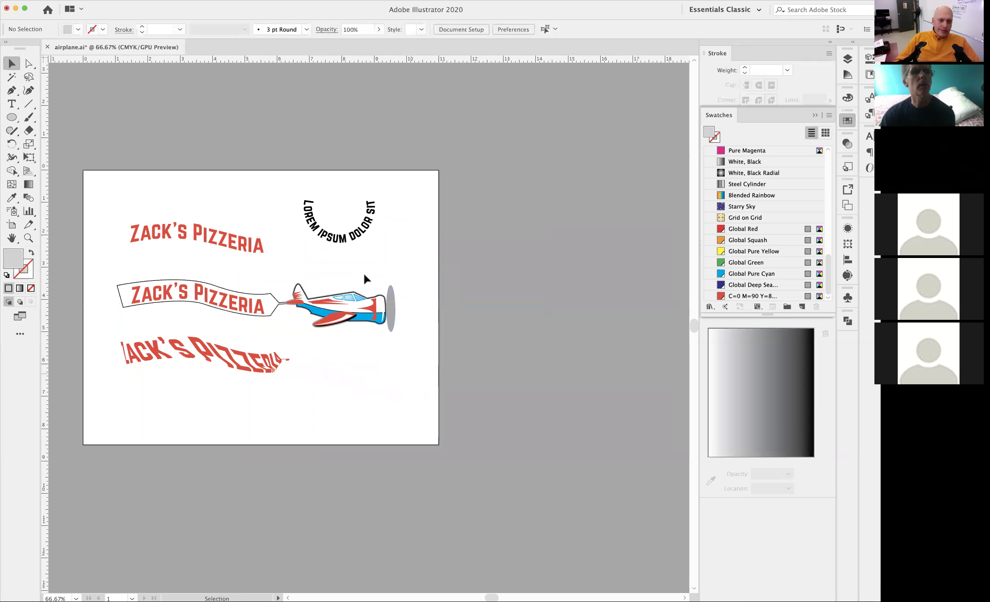
Step: Fill the cyan lower fuselage of the airplane with the Starry Night Blue swatch and deselect it
left_click(334, 285, "super")
left_click_drag(334, 331, 432, 328)
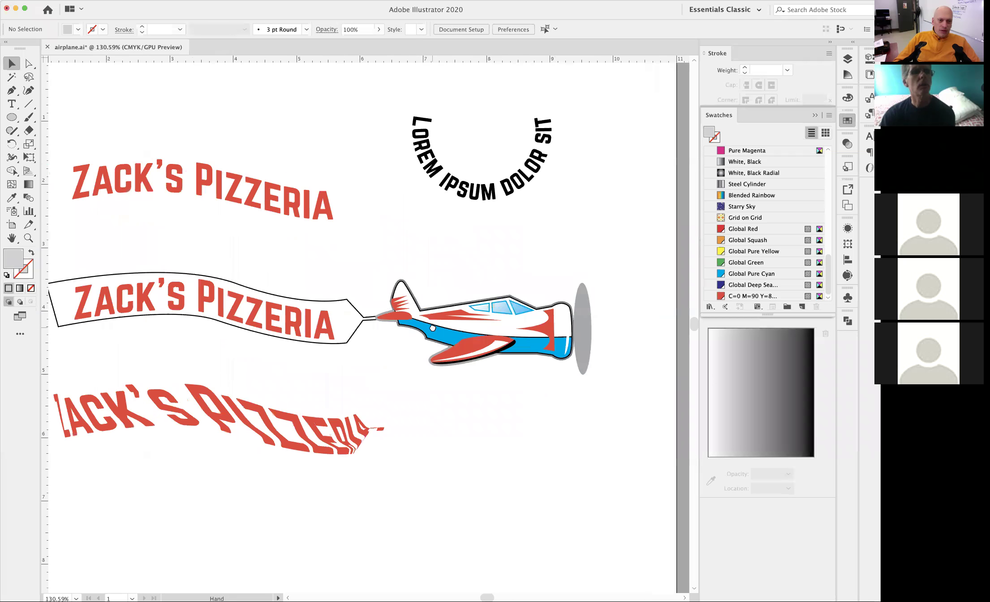
left_click(28, 64)
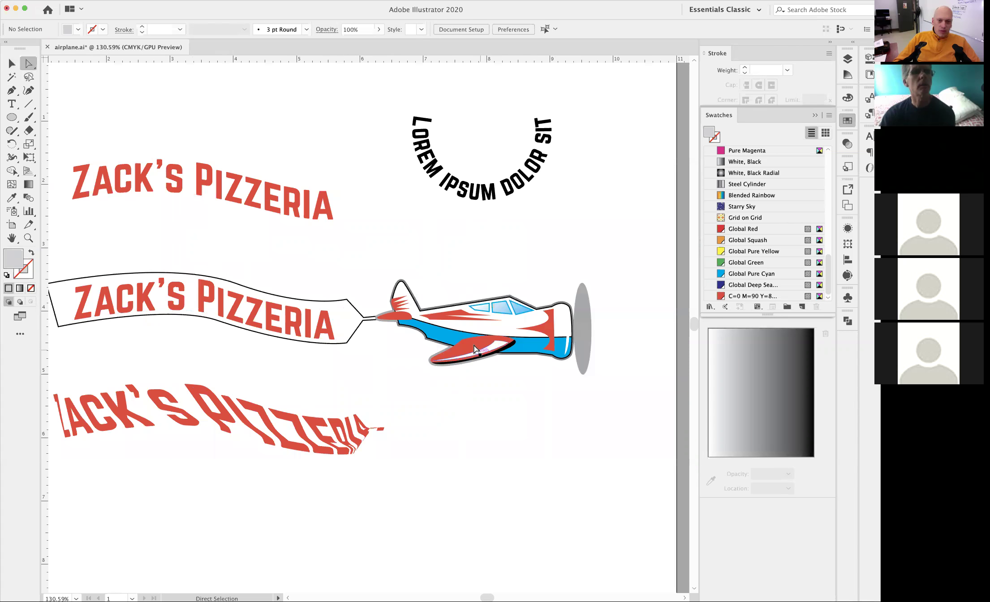
left_click(443, 337)
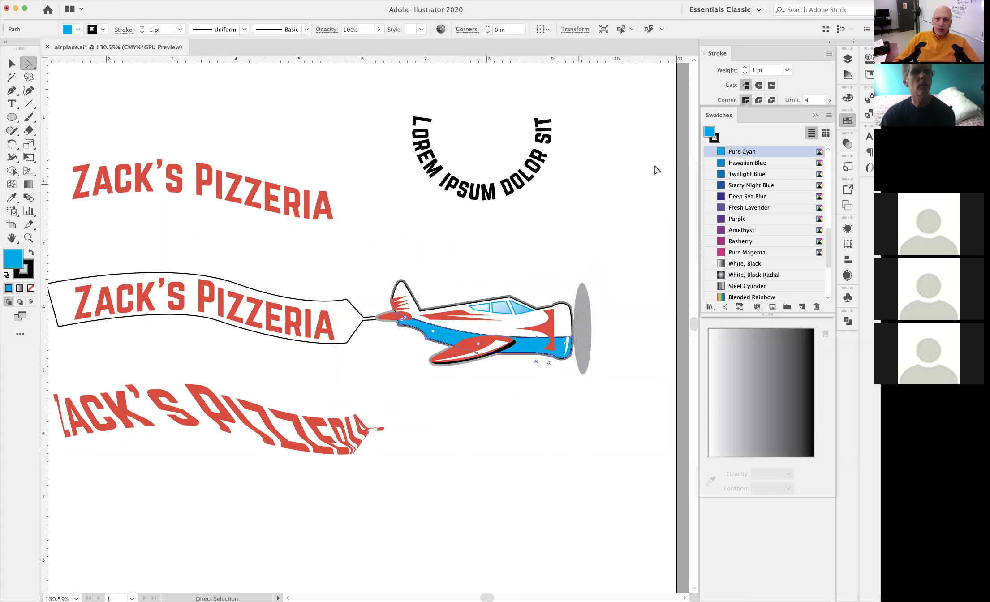
left_click(748, 185)
left_click(537, 408)
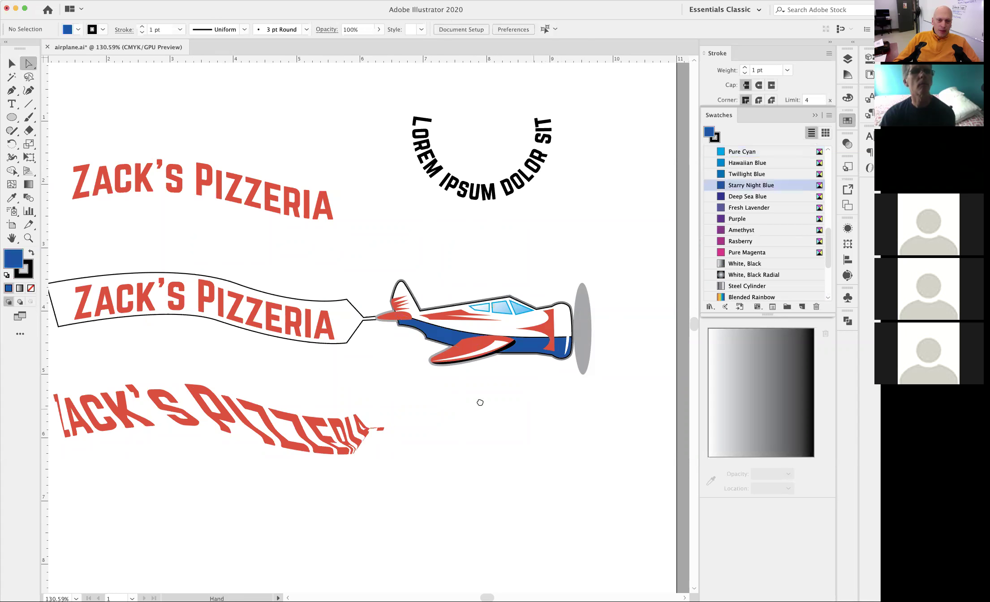
Step: Fill the airplane's lower fuselage with the Black swatch and deselect it
scroll(470, 403, "right", 3)
left_click(456, 348)
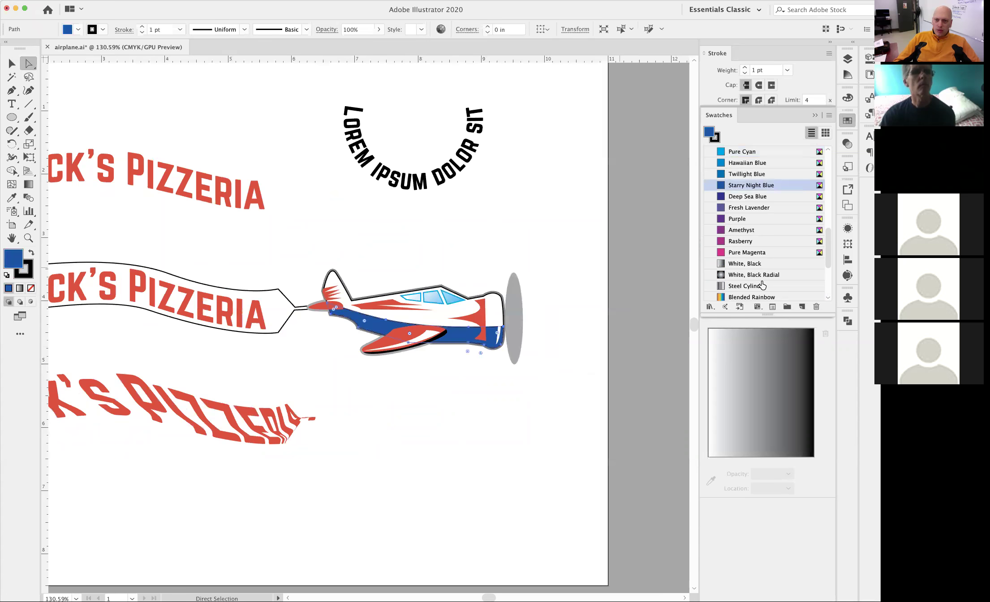
scroll(763, 282, "up", 5)
left_click(742, 186)
left_click(453, 442)
Step: Fill the airplane's red nose accent, side stripe and wing together with the Capuccino swatch
key("super+equal")
key("super+equal")
key("super+equal")
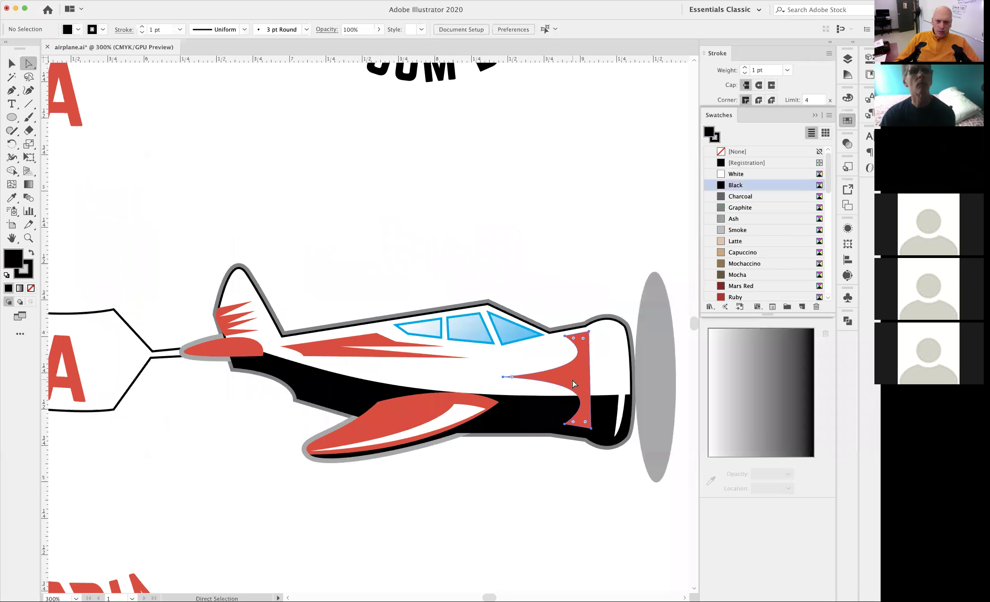
left_click(574, 384)
left_click(394, 353, "shift")
left_click(391, 419, "shift")
scroll(759, 242, "up", 10)
scroll(759, 242, "up", 2)
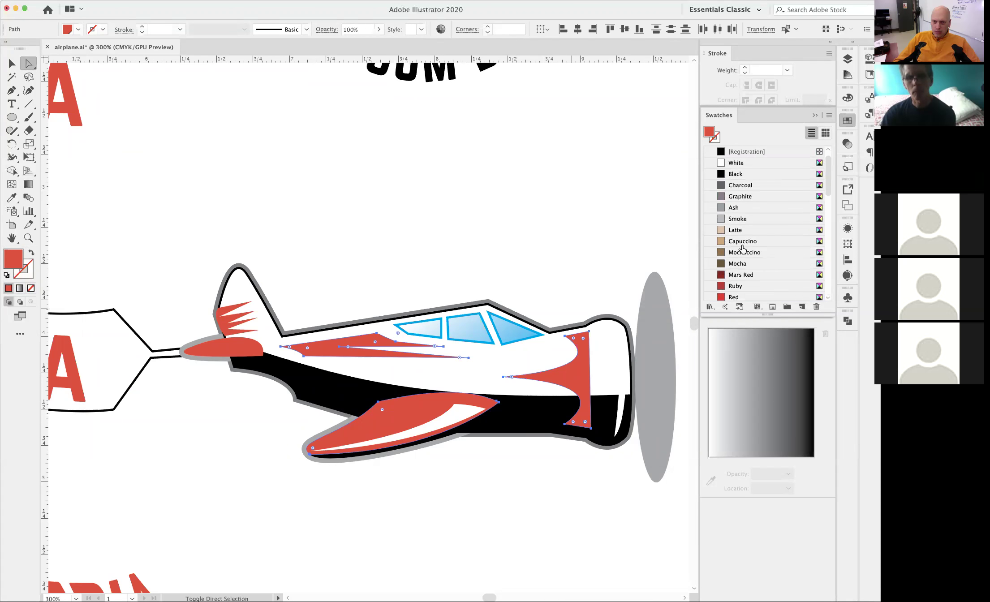
left_click(742, 242)
left_click(513, 475)
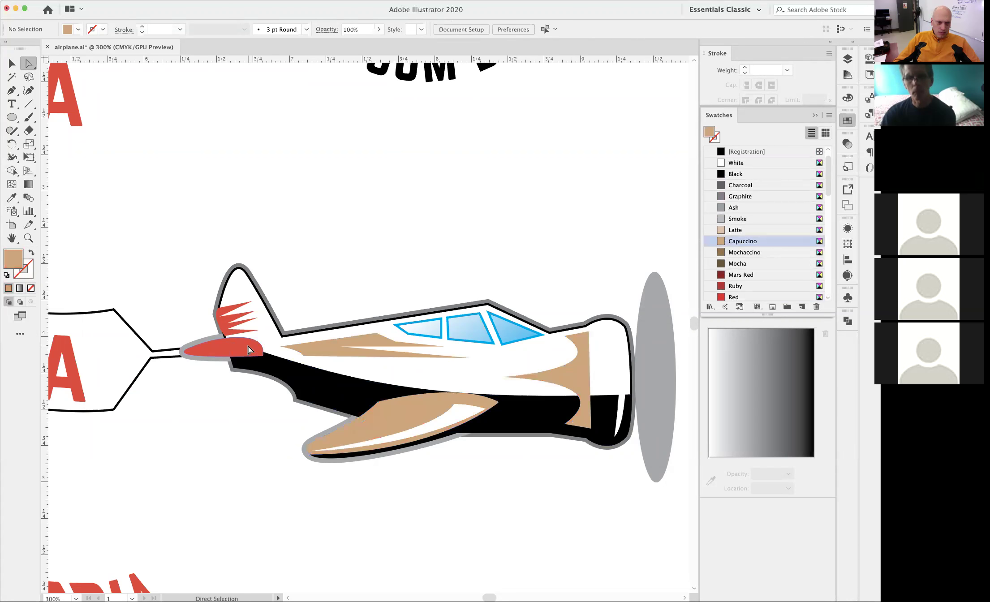
Step: Recolor the airplane's red tail stripes and tail wing by sampling the Capuccino side stripe with the Eyedropper
left_click(250, 350)
left_click(11, 197)
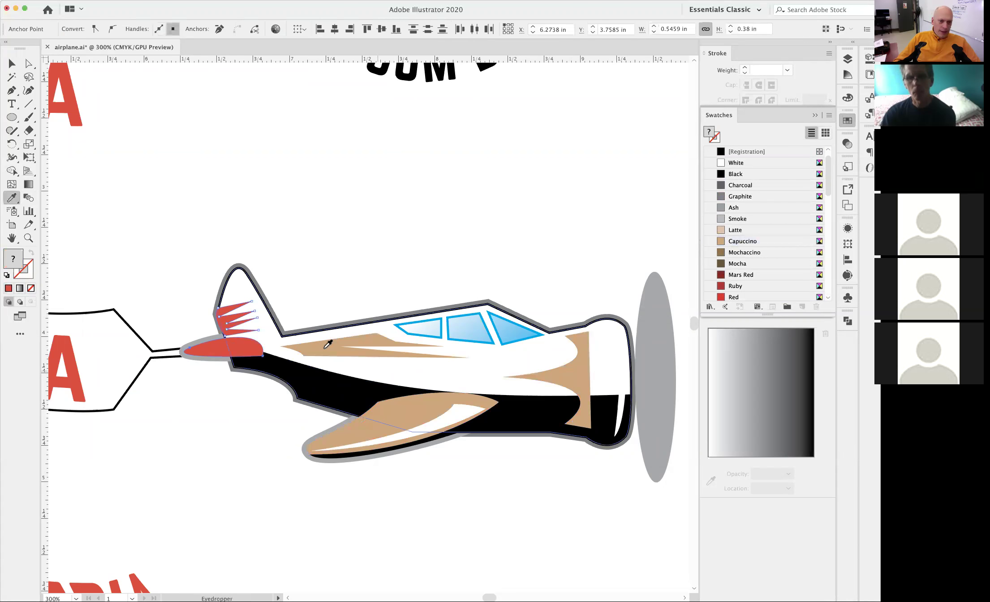
left_click(328, 345)
left_click(12, 63)
left_click(433, 464)
Step: Open the Artboards panel and add a second artboard beside the airplane artboard
left_click(434, 432, "alt+super")
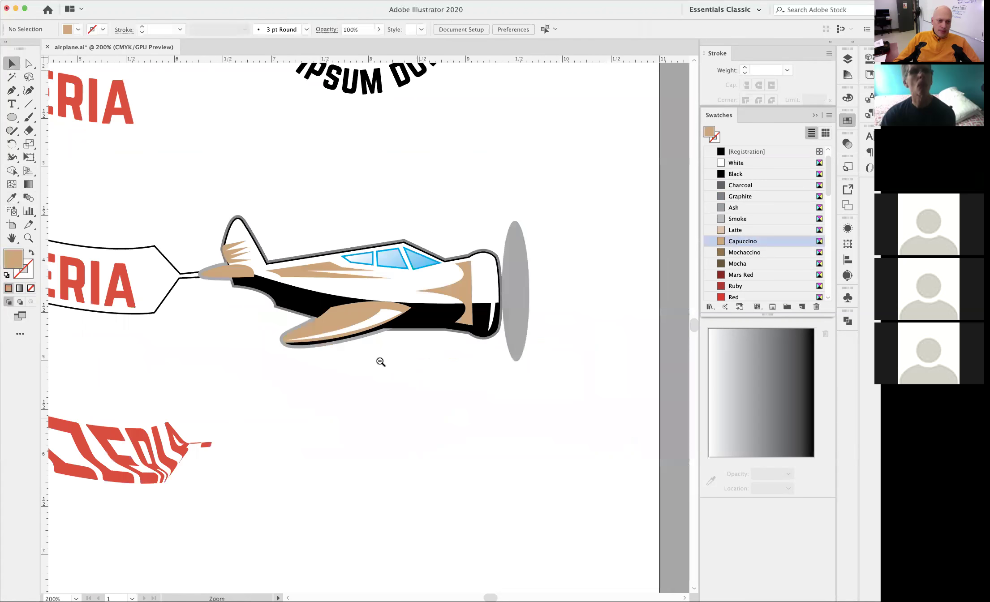
left_click(380, 361, "alt+super")
left_click(364, 334, "alt+super")
left_click(360, 338, "alt+super")
left_click(360, 354, "alt+super")
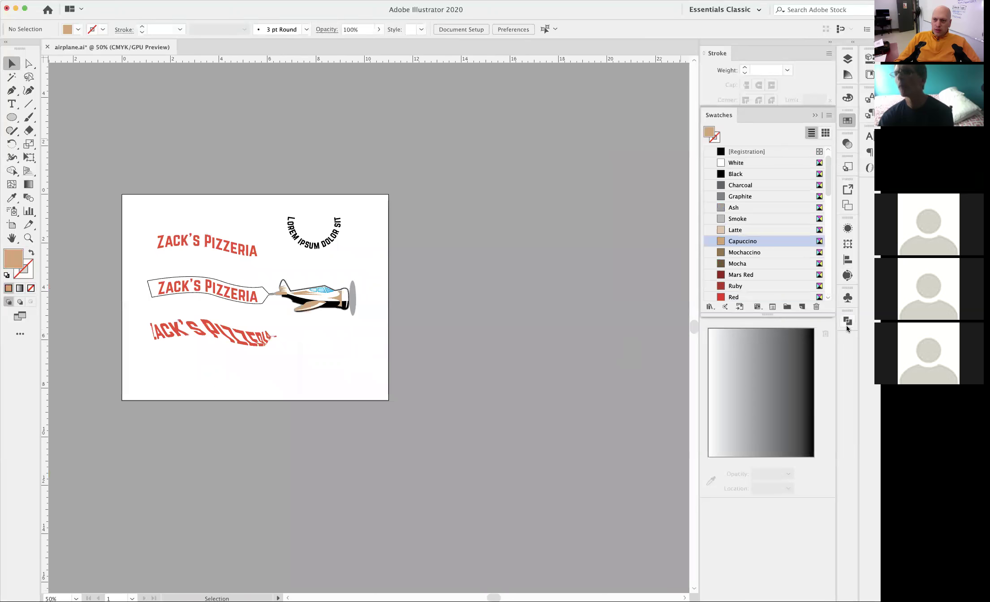
left_click(215, 0)
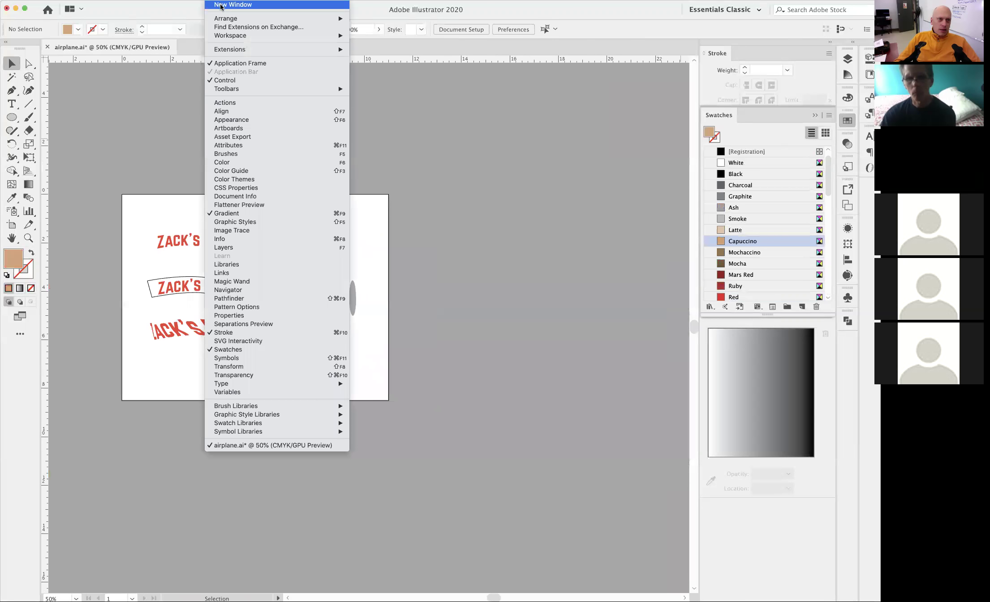
left_click(239, 129)
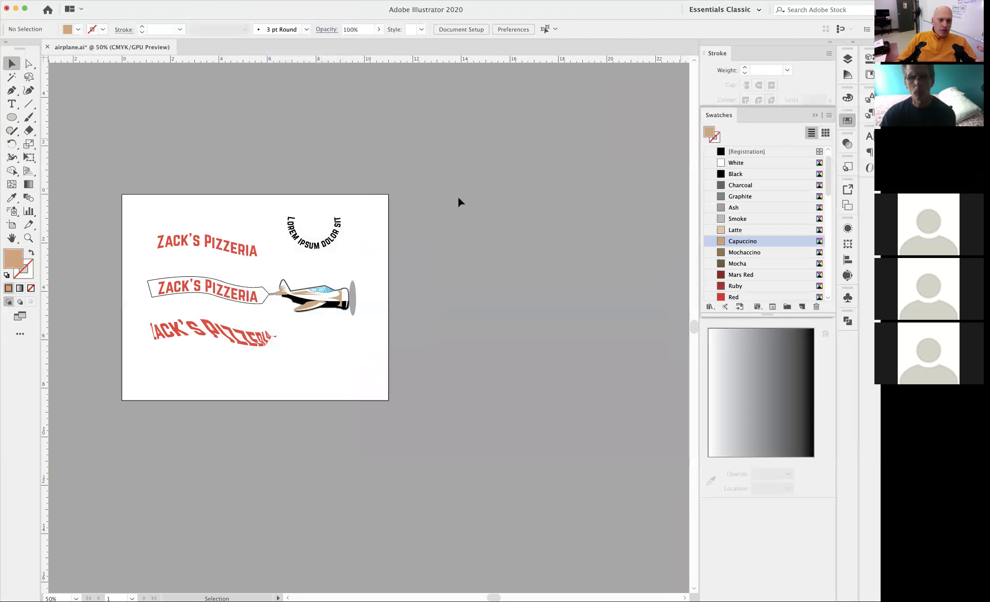
left_click(803, 290)
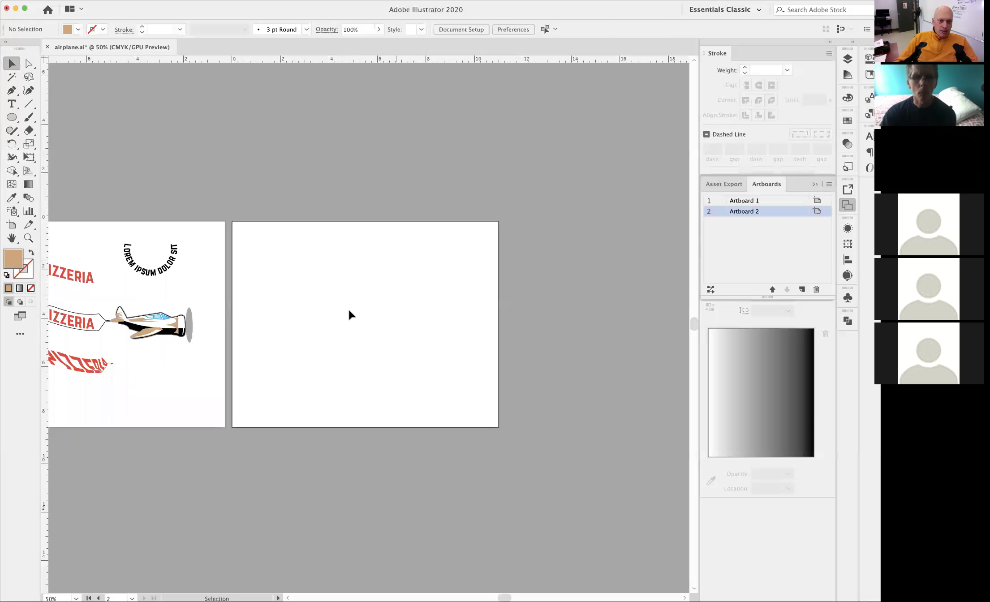
Step: Switch Artboard 2 to portrait orientation and move it beside Artboard 1 with their top edges aligned
left_click(12, 226)
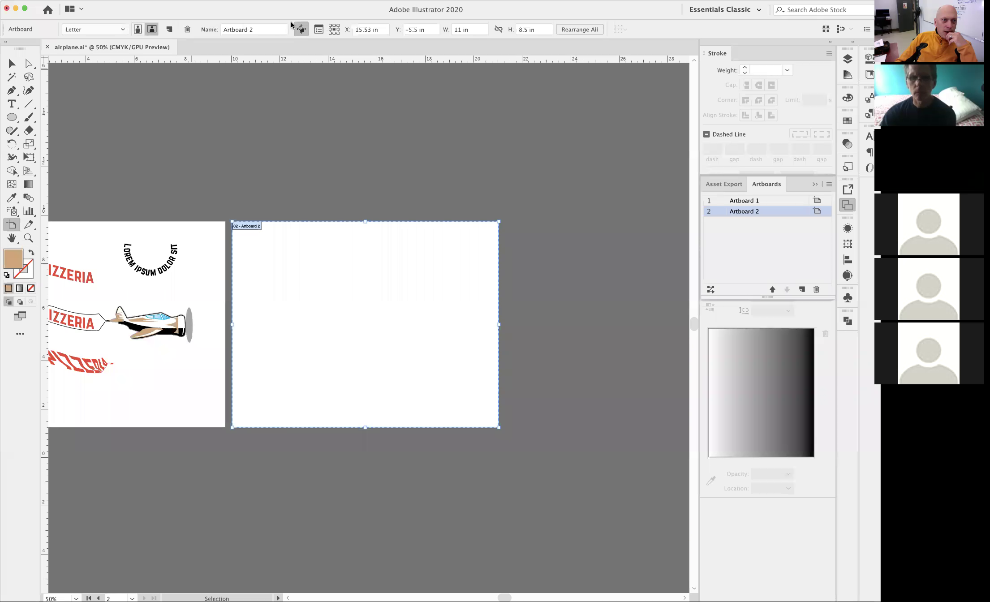
left_click(138, 29)
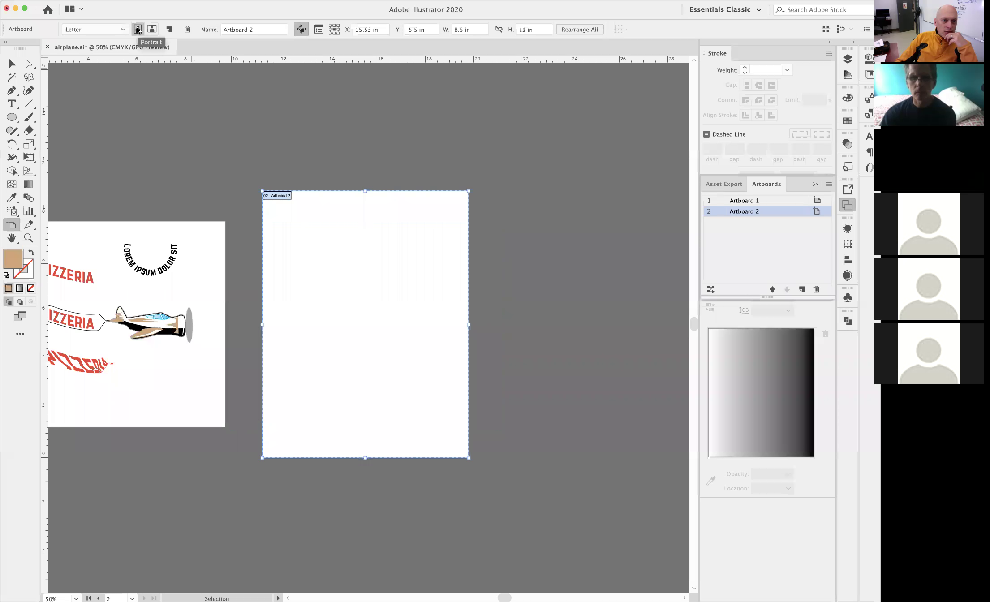
left_click(476, 30)
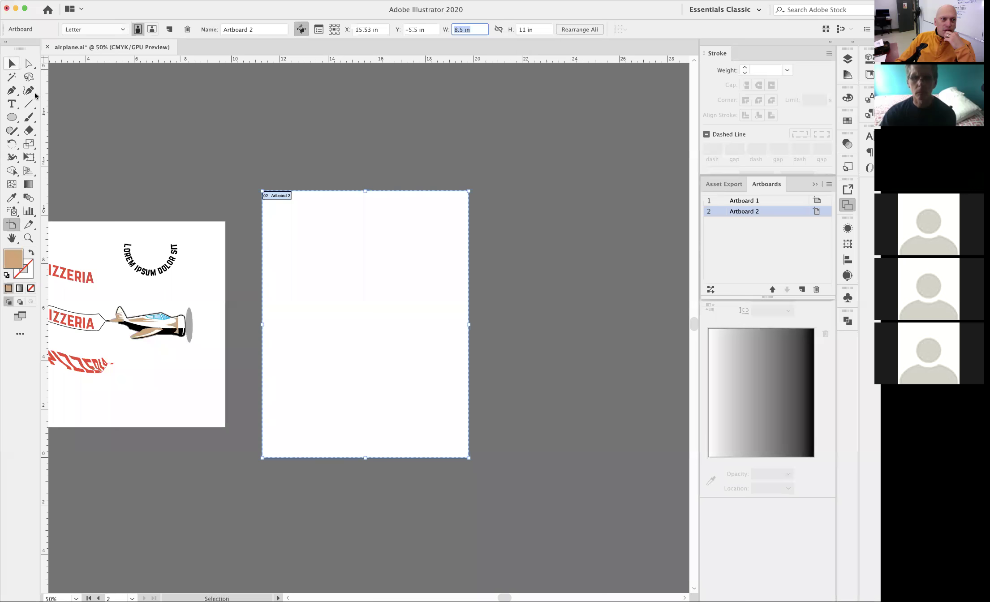
left_click_drag(313, 241, 296, 277)
key("Escape")
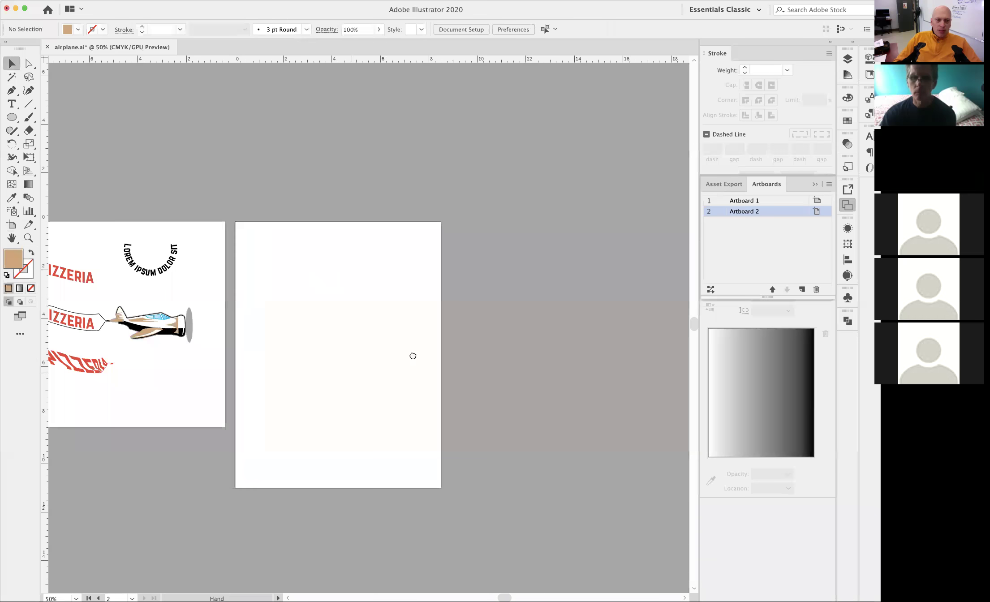
Step: Select the airplane with its banner and banner text, and place a copy on the upper part of Artboard 2
scroll(413, 353, "left", 5)
scroll(413, 353, "down", 1)
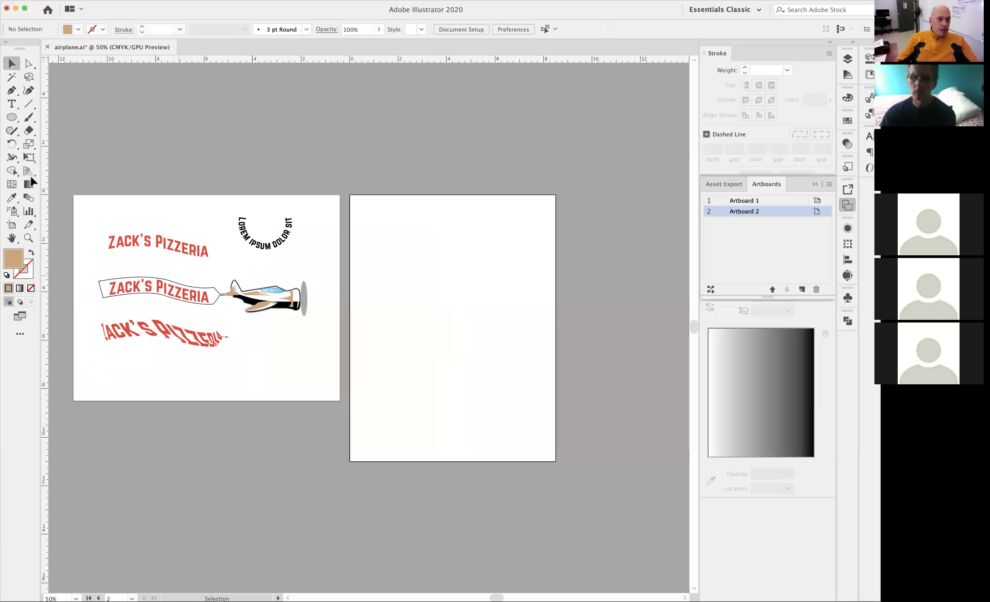
left_click(268, 299)
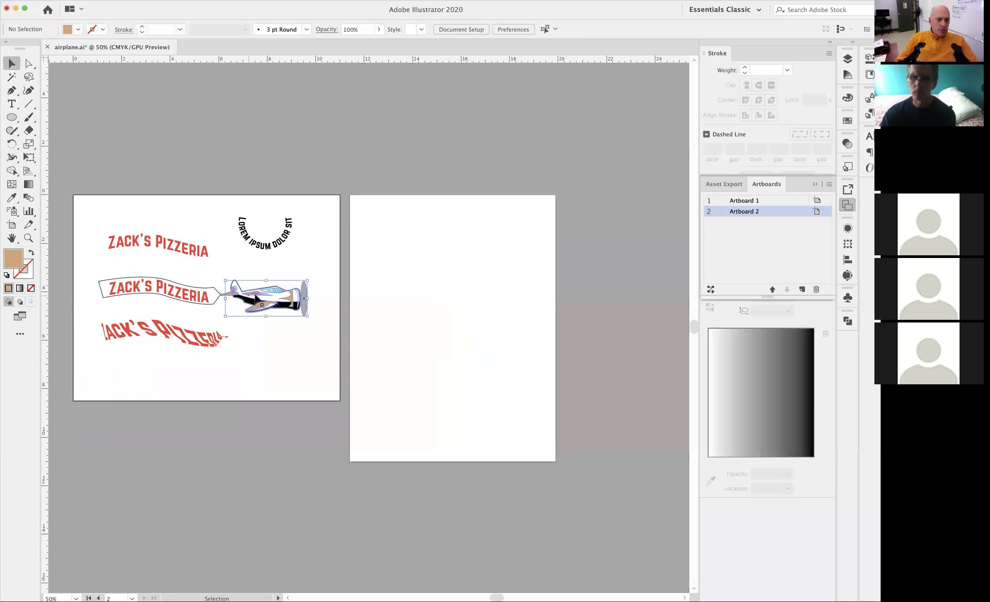
left_click(171, 308, "shift")
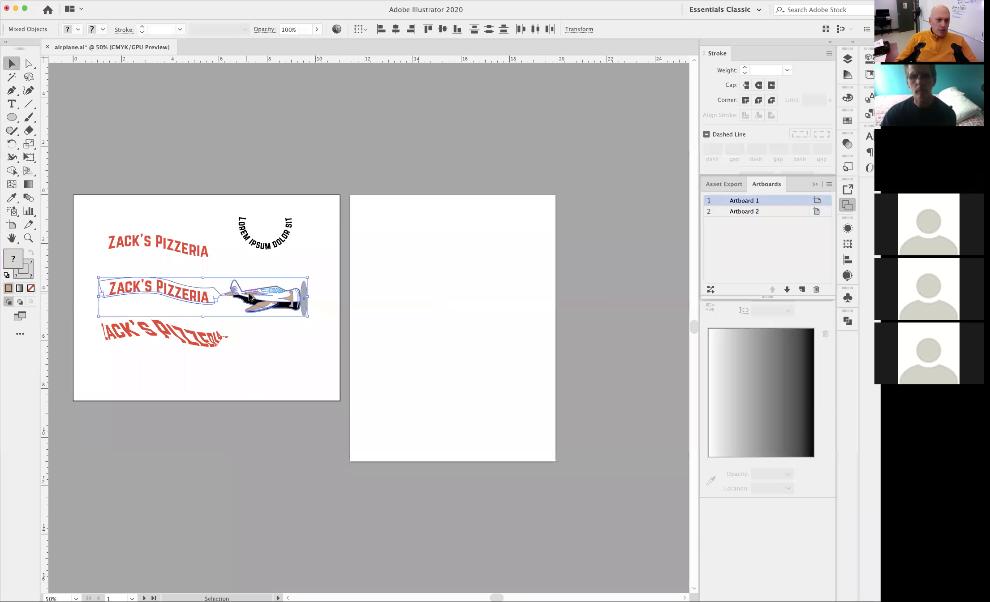
left_click_drag(251, 296, 507, 242)
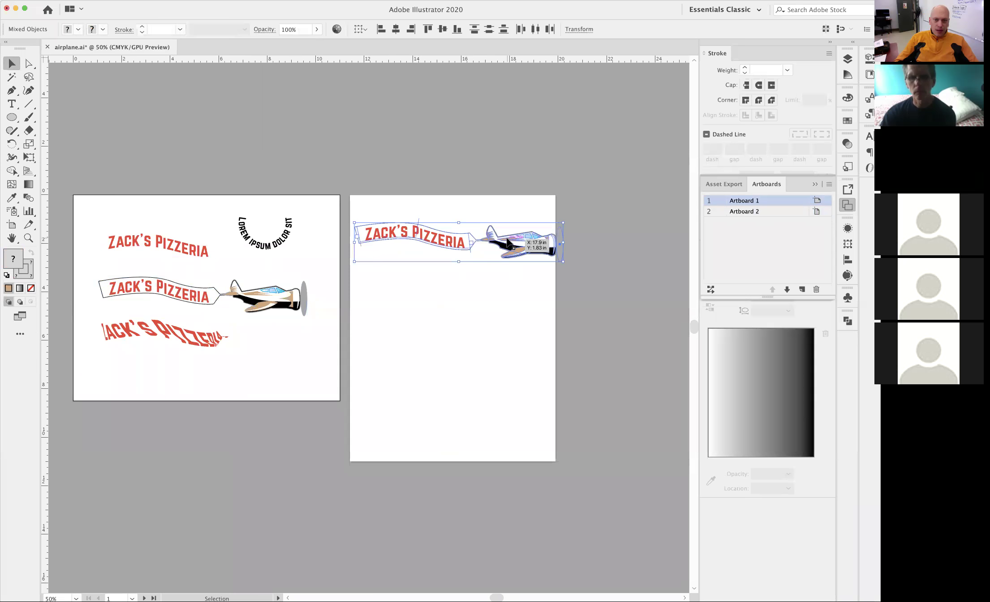
Step: Group the copied airplane and banner, scale the group to about 6.46 in wide, and place it near the bottom of Artboard 2
right_click(508, 242)
left_click(533, 313)
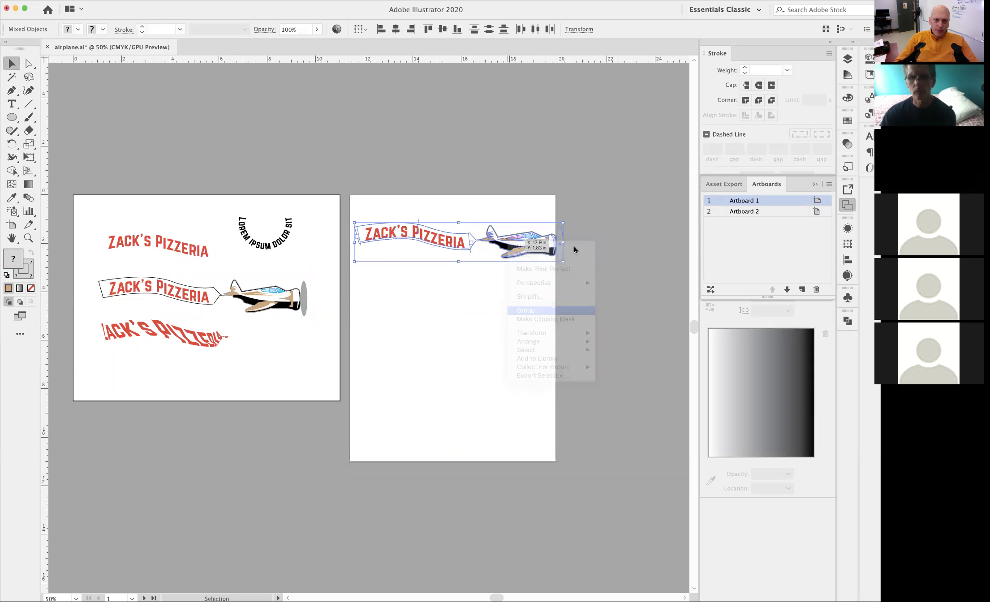
left_click_drag(564, 261, 511, 430)
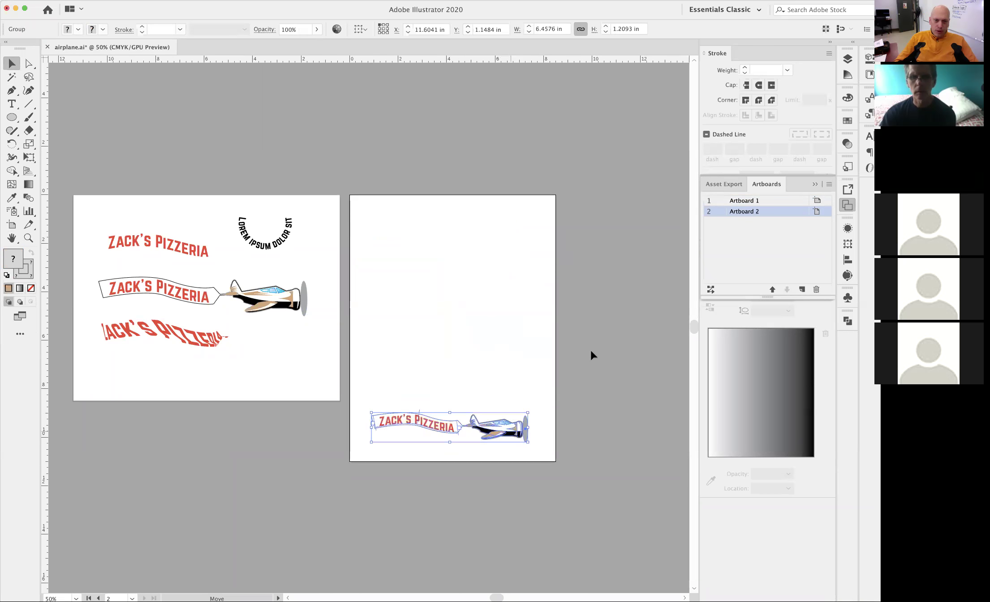
left_click(174, 130)
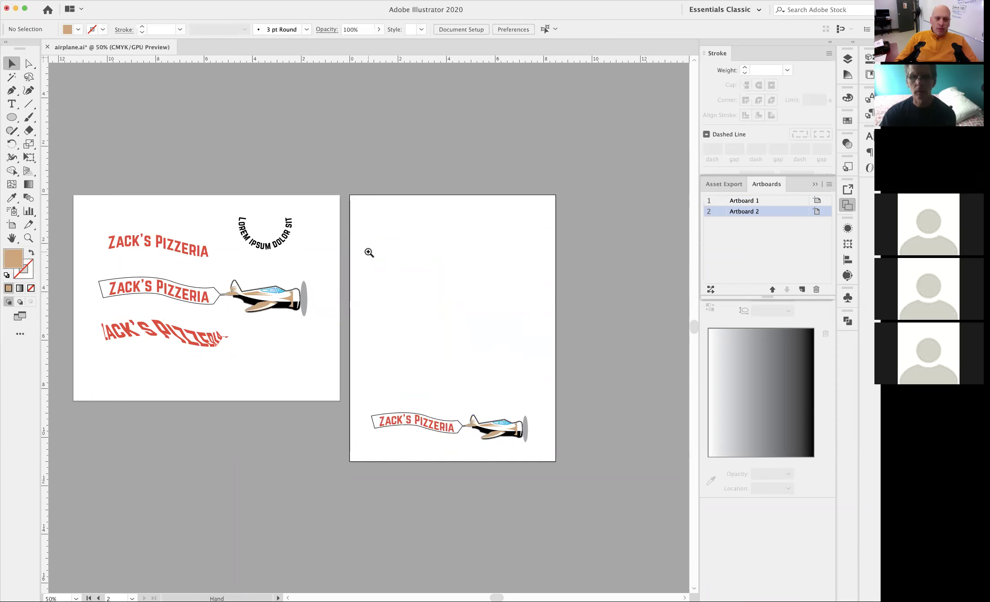
Step: Copy the curved "Zack's Pizzeria" text from Artboard 1 and paste it as a new straight text line by Artboard 2
left_click(368, 253)
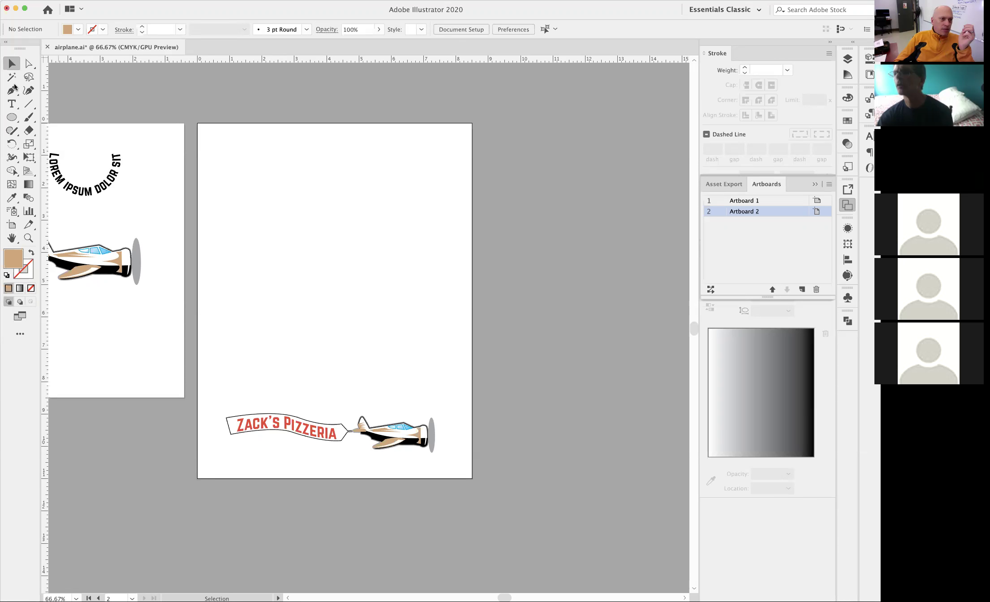
left_click_drag(213, 245, 380, 265)
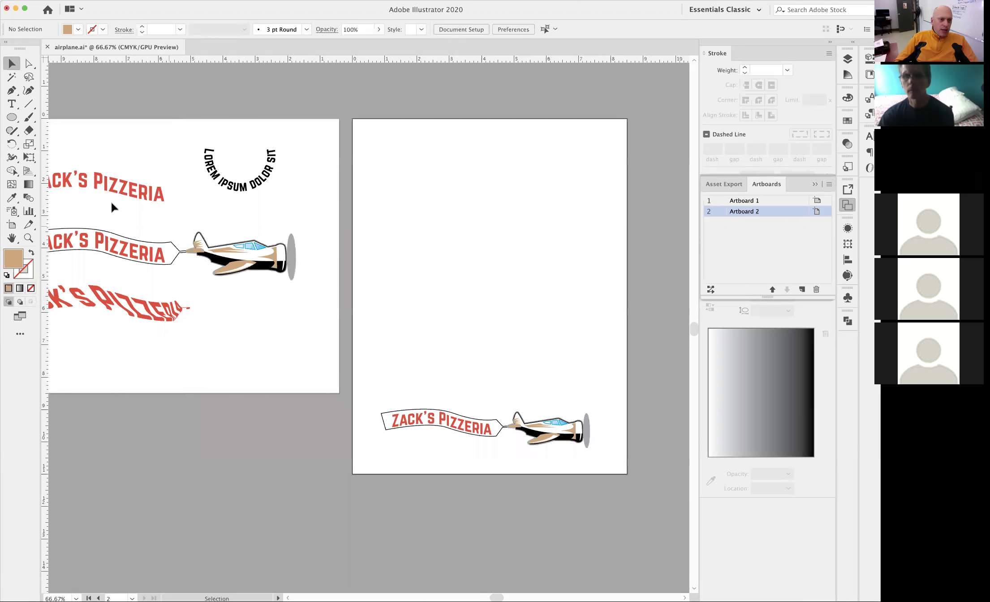
left_click(103, 184)
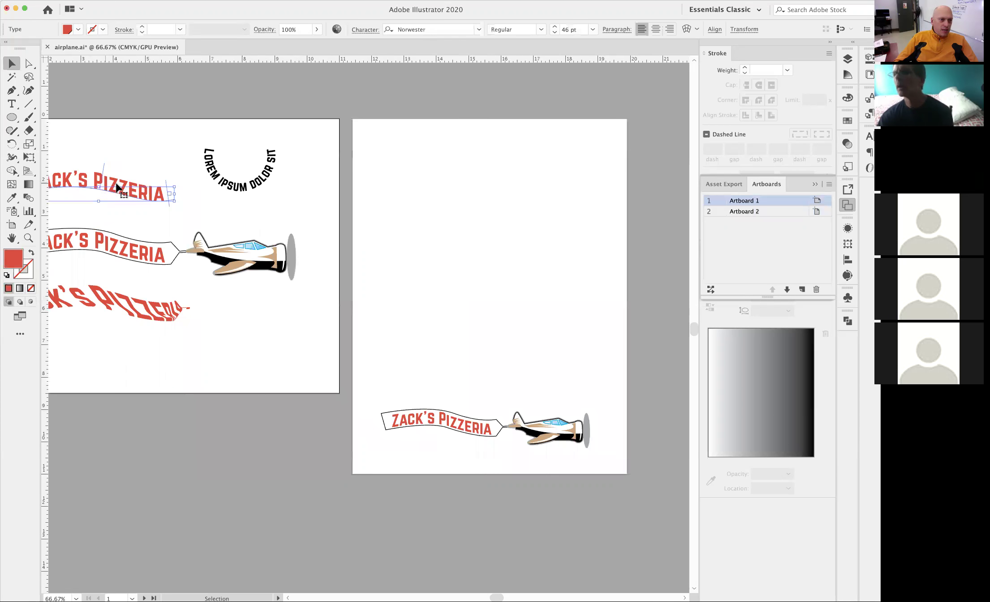
triple_click(118, 186)
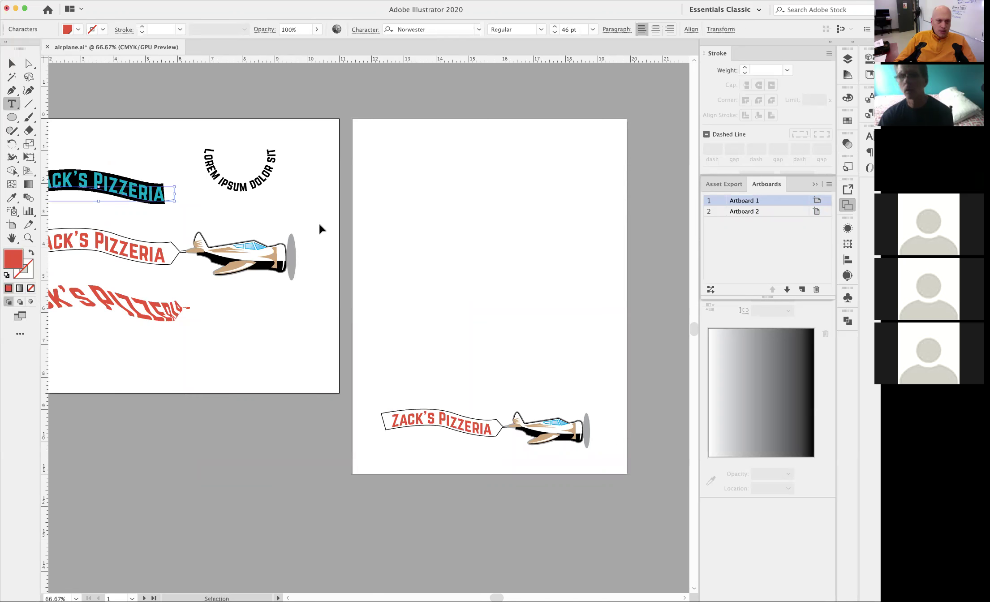
left_click(486, 194)
type("ZACK'S PIZZERIA")
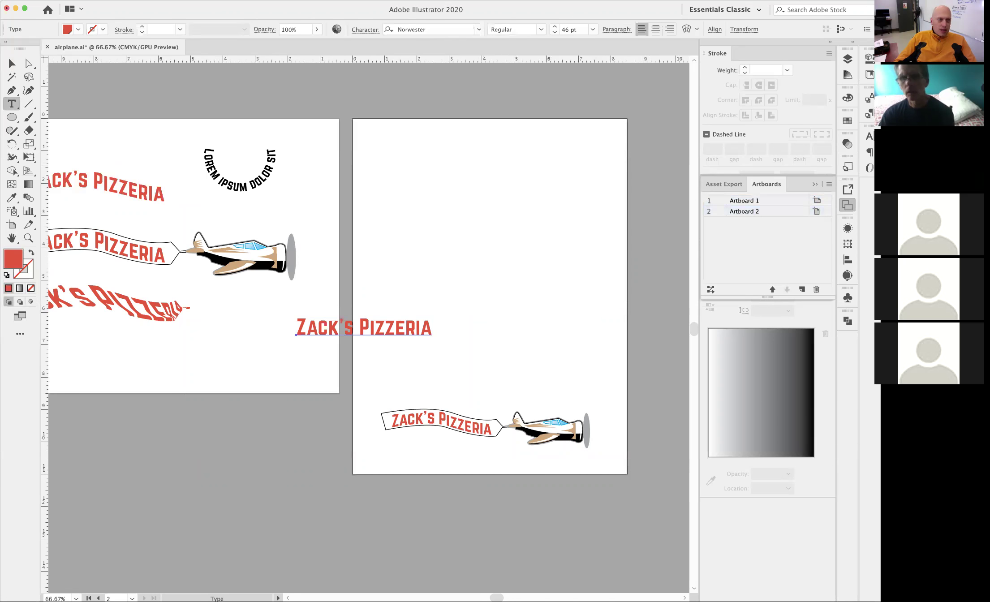
Step: Move the new "Zack's Pizzeria" text to the top of Artboard 2 and enlarge it to about 86.65 pt, nearly spanning the artboard
key("v")
left_click_drag(392, 334, 520, 152)
left_click_drag(514, 253, 376, 320)
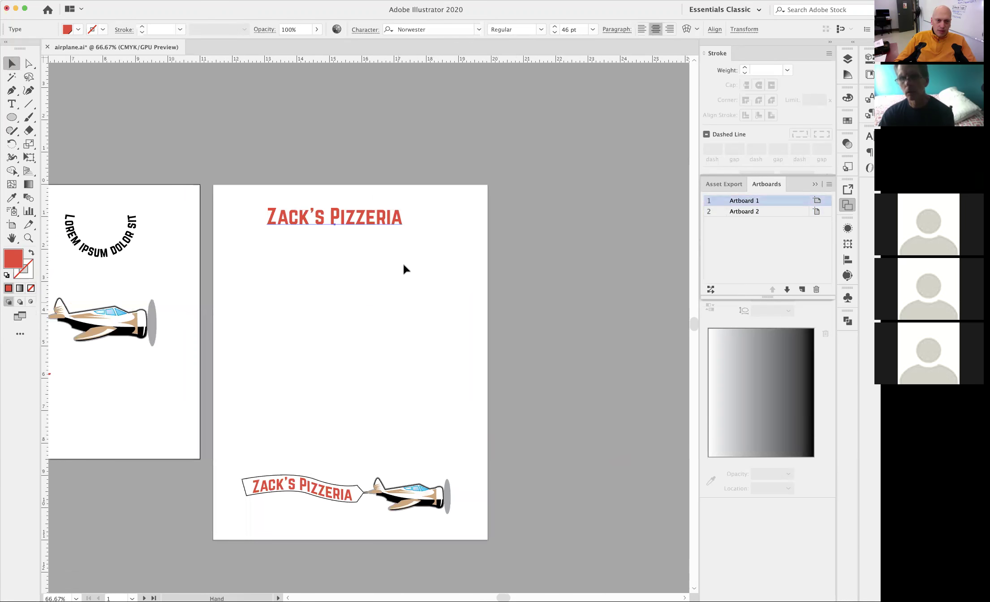
left_click_drag(401, 226, 512, 244)
left_click_drag(447, 239, 419, 229)
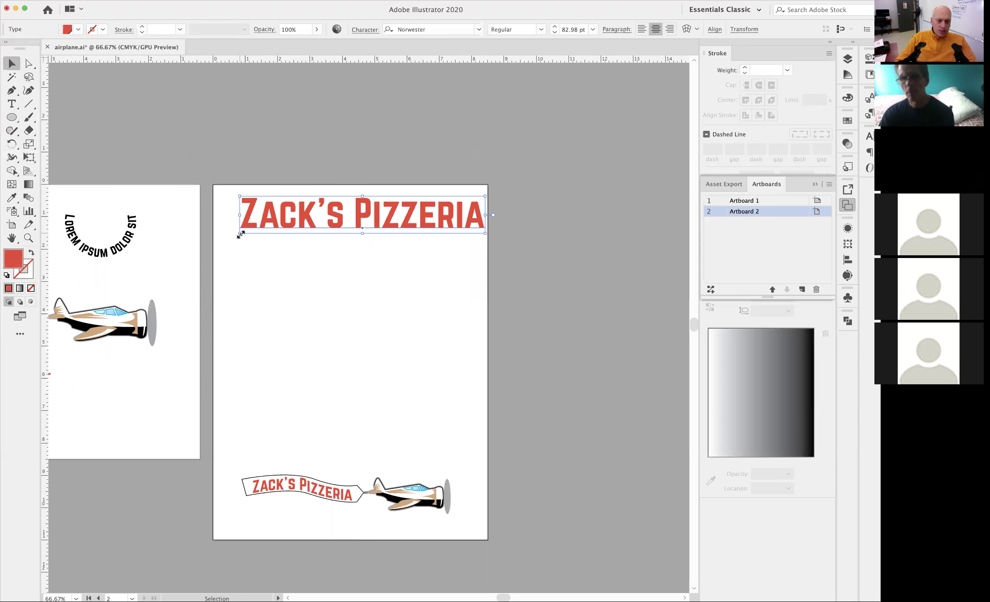
mouse_move(241, 234)
left_mouse_down()
mouse_move(222, 244)
mouse_move(226, 233)
left_mouse_up()
left_click_drag(390, 230, 383, 229)
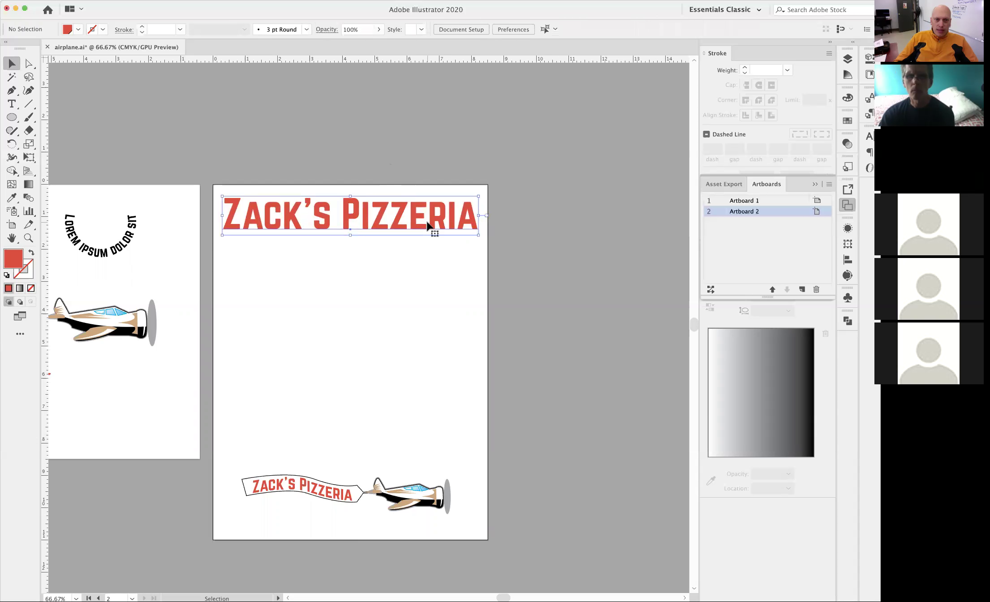
Step: Start a Make With Warp envelope on the large heading text, keeping its options window clear of the text
left_click(639, 150)
left_click(457, 214)
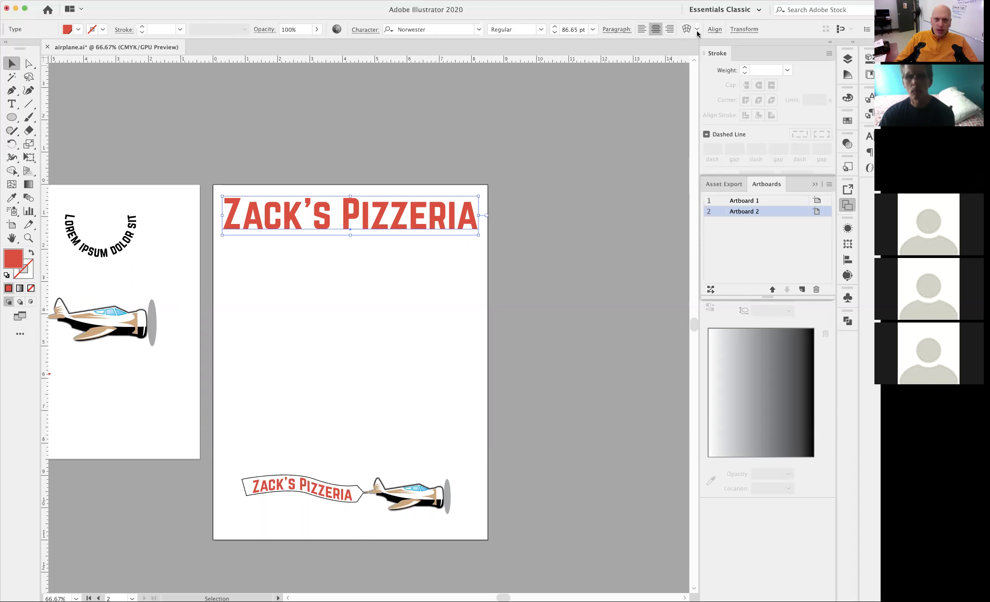
left_click(697, 30)
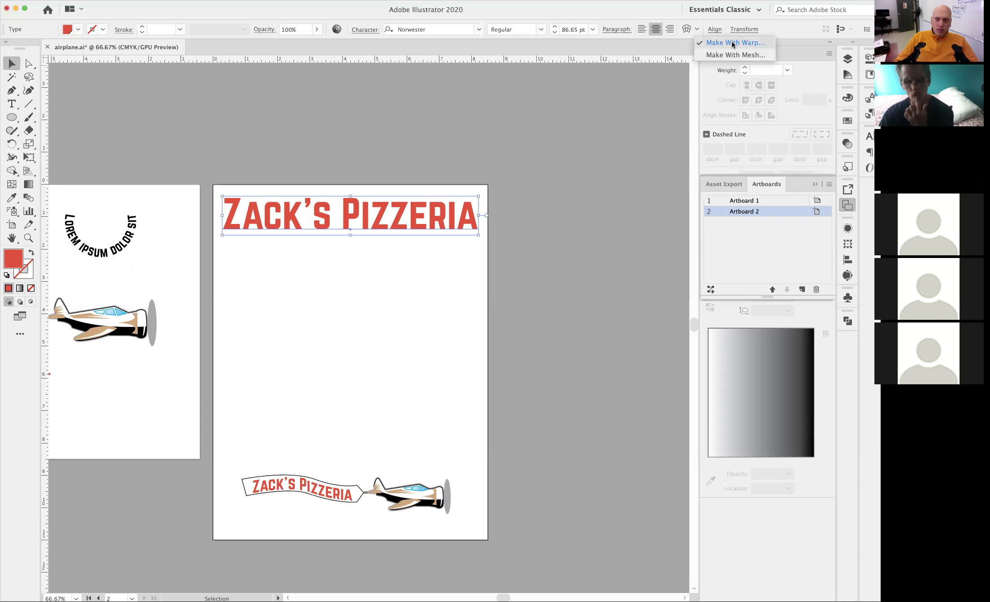
left_click(732, 44)
left_click(697, 31)
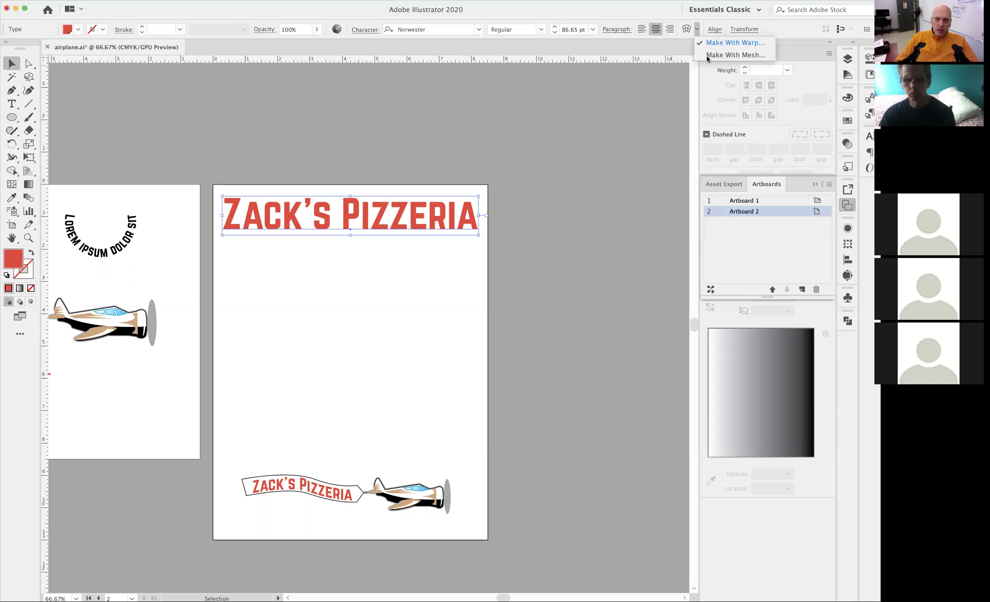
left_click(685, 29)
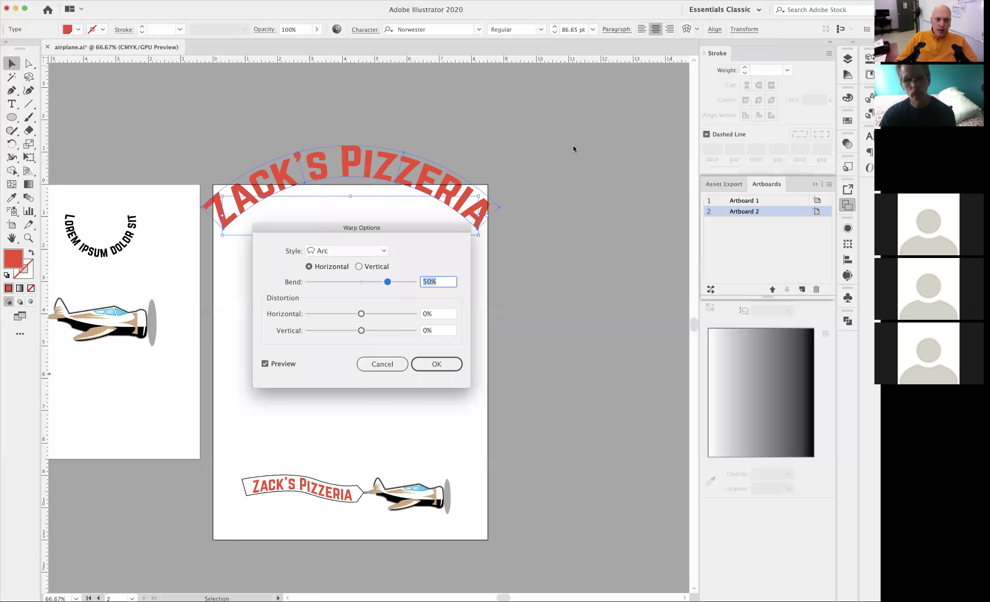
left_click_drag(364, 232, 365, 321)
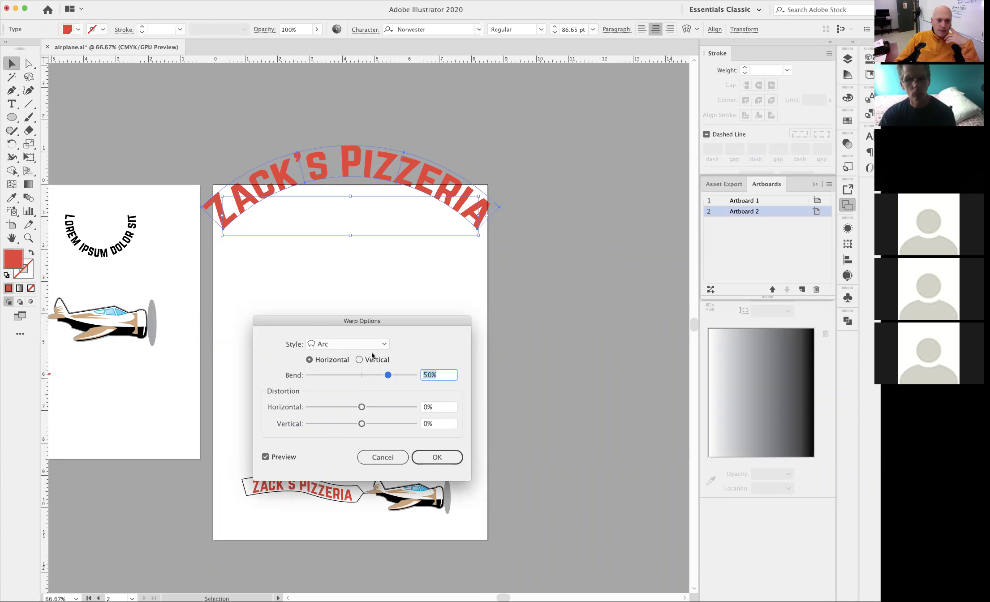
Step: Try the Flag warp style on the heading with a bend of 61%
left_click(380, 344)
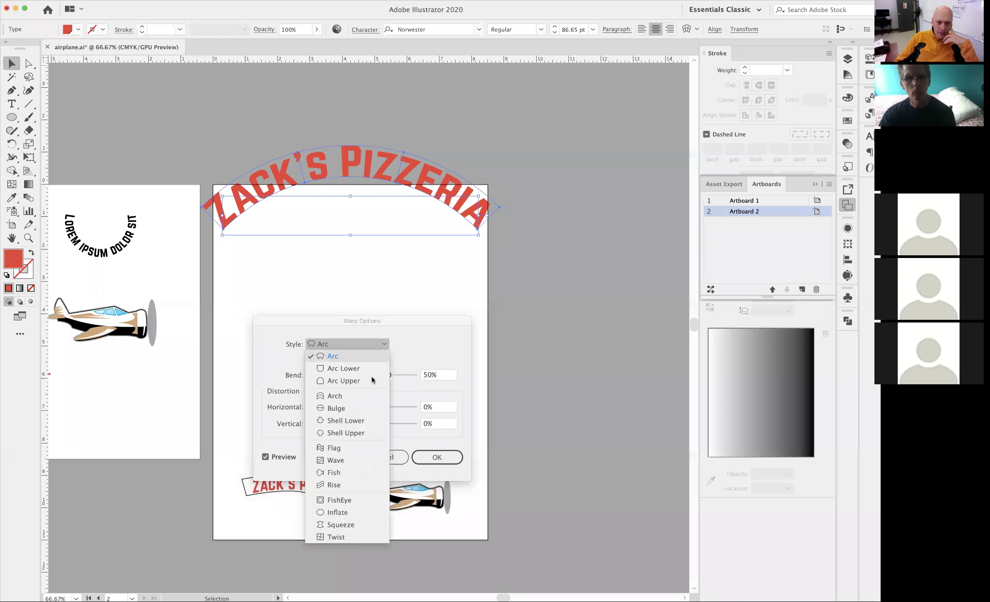
left_click(352, 448)
mouse_move(387, 375)
left_mouse_down()
mouse_move(378, 376)
mouse_move(393, 376)
left_mouse_up()
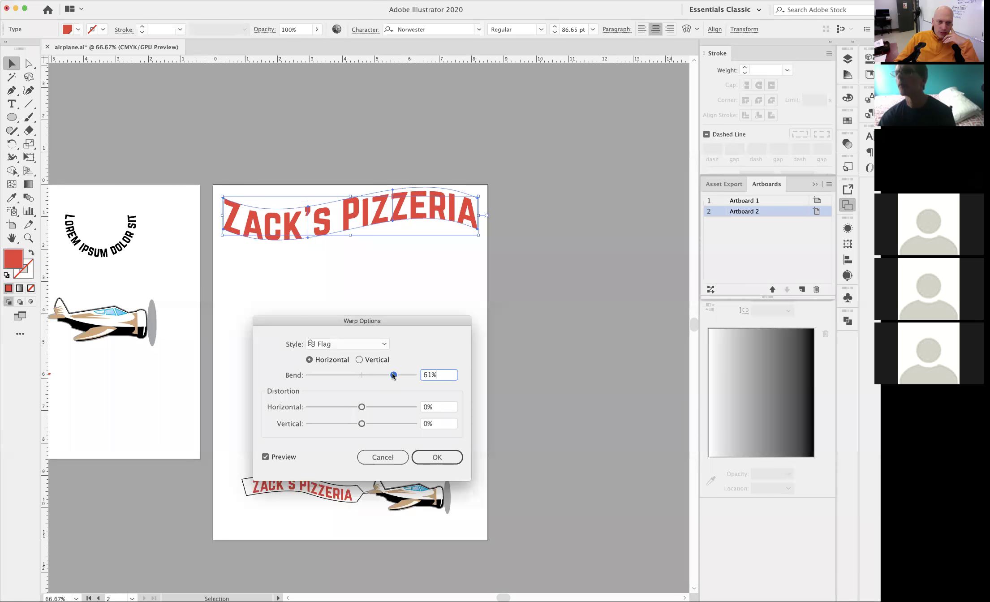
Step: Warp the heading with the Arch style, using 13% bend, 27% horizontal distortion and -10% vertical distortion
left_click(358, 344)
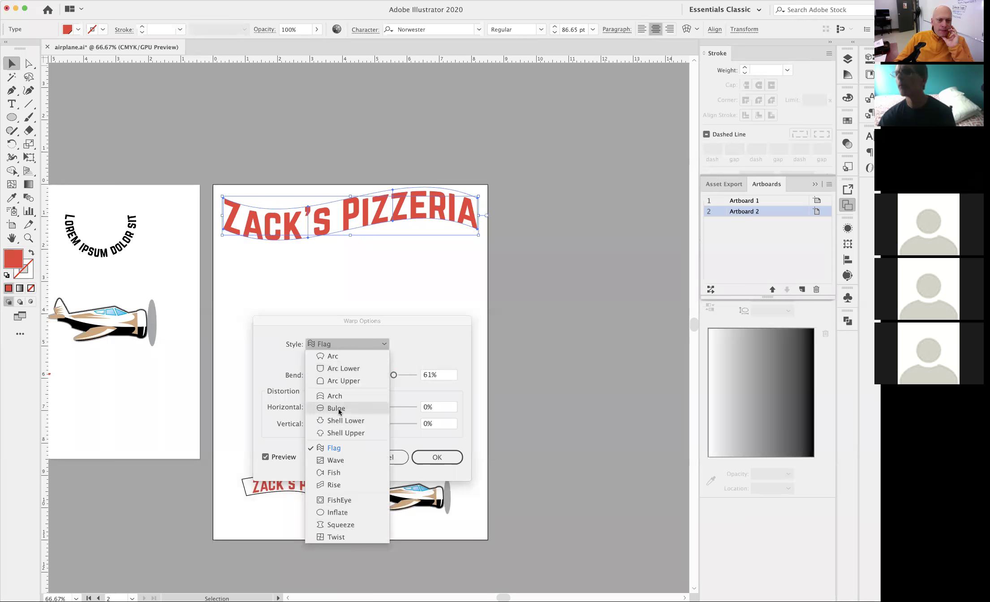
left_click(343, 396)
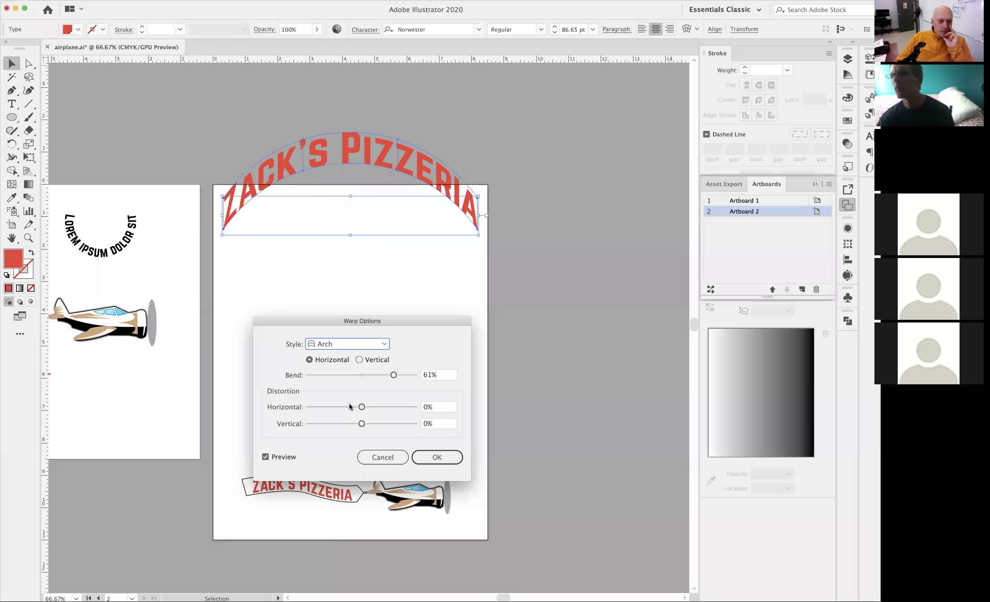
left_click_drag(366, 377, 354, 377)
left_click(368, 375)
mouse_move(349, 407)
left_mouse_down()
mouse_move(338, 410)
mouse_move(376, 408)
mouse_move(344, 425)
mouse_move(372, 426)
mouse_move(353, 426)
left_mouse_up()
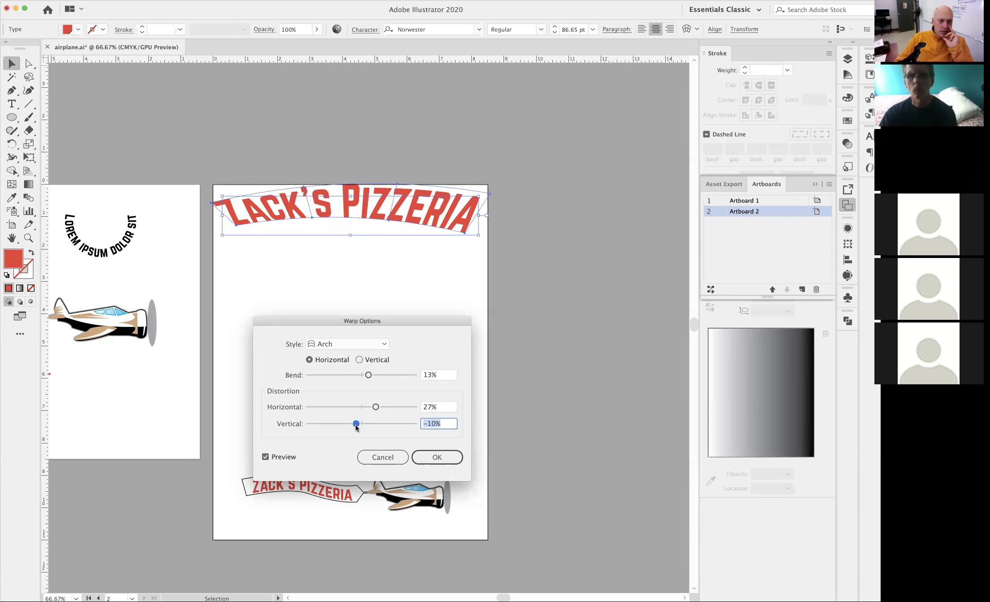
left_click(413, 454)
Step: Move the warped heading slightly down so its arch lies inside Artboard 2, and leave it deselected
left_click_drag(399, 219, 406, 228)
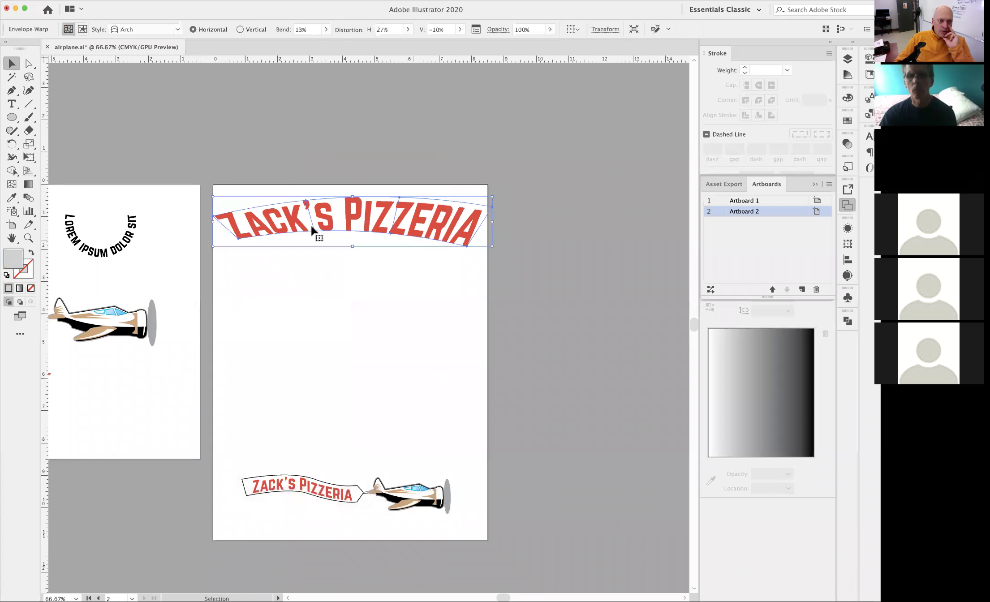
left_click(483, 284)
left_click(417, 236)
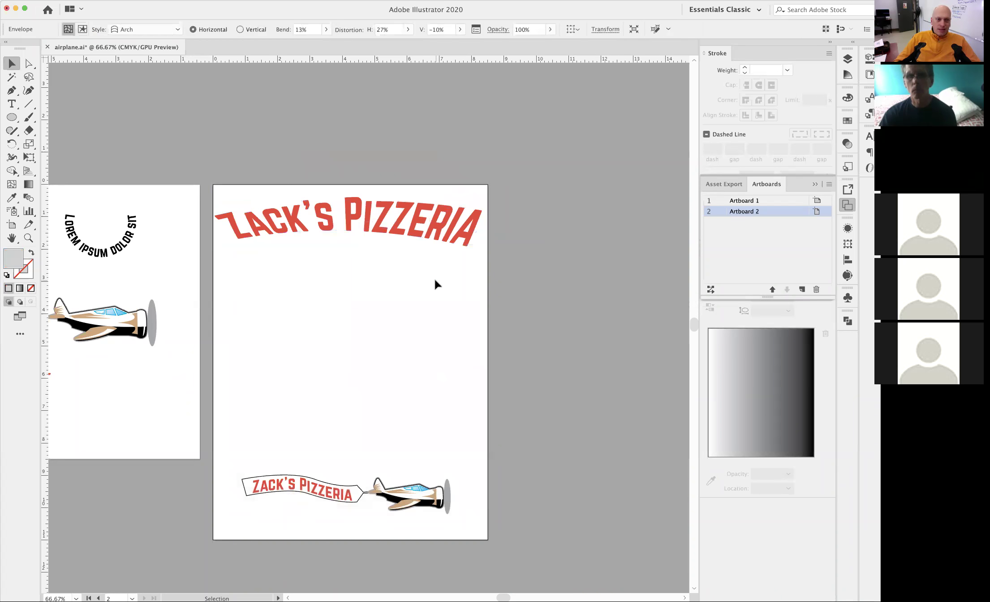
left_click(435, 281)
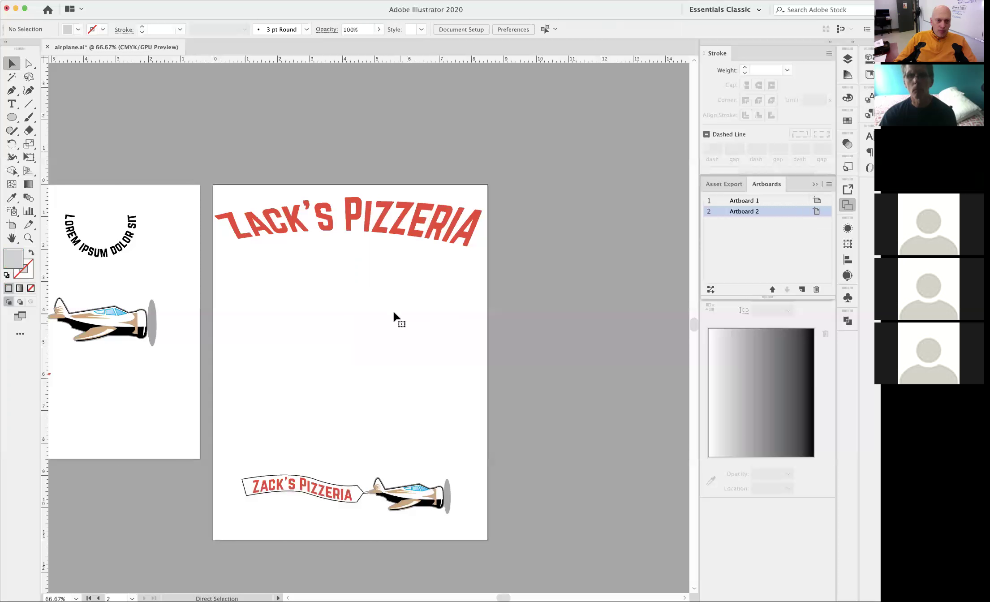
Step: Paste a plain "Zack's Pizzeria" text across the middle of Artboard 2 and give it an envelope mesh of 2 rows and 4 columns
key("ctrl+v")
left_click_drag(364, 341, 363, 355)
left_click(696, 29)
left_click(735, 54)
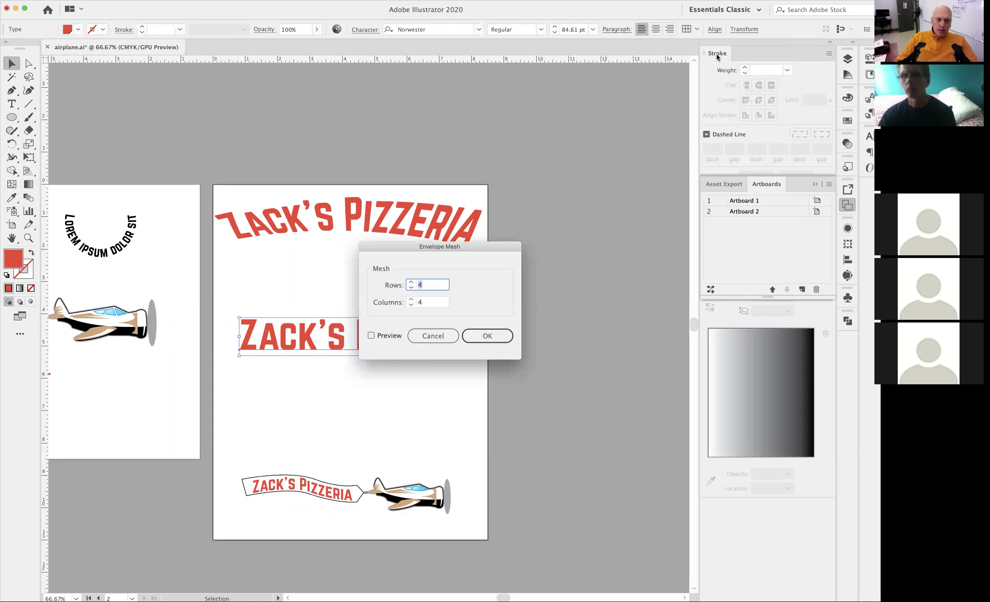
left_click_drag(445, 256, 544, 239)
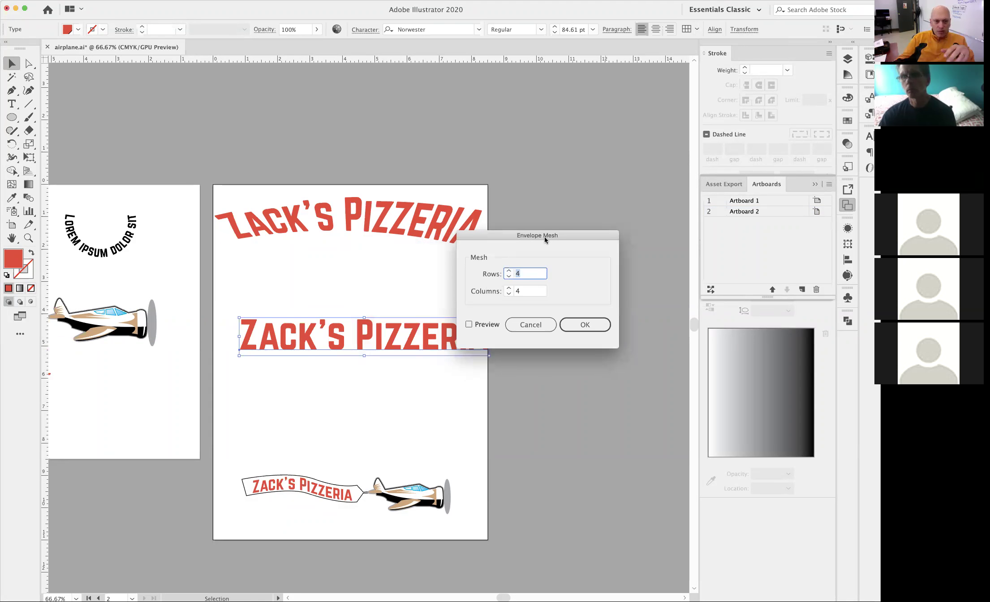
left_click_drag(540, 236, 577, 211)
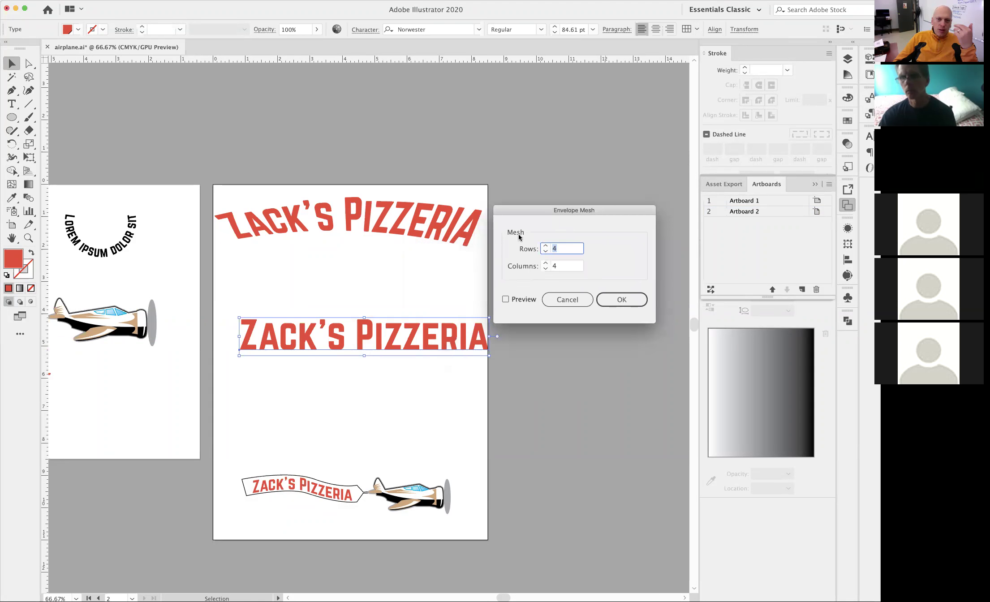
left_click(506, 299)
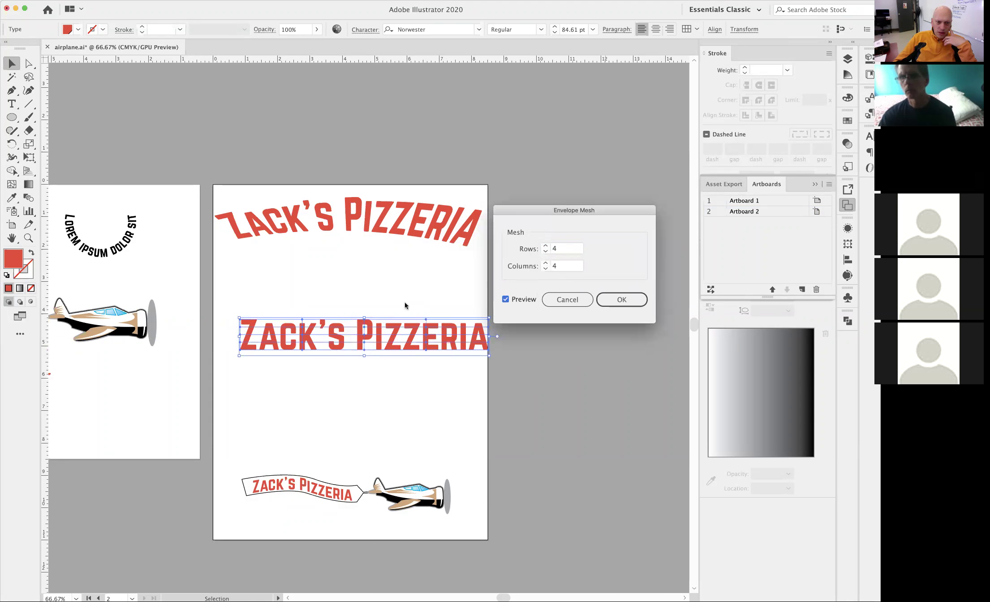
double_click(560, 249)
type("2")
key("Tab")
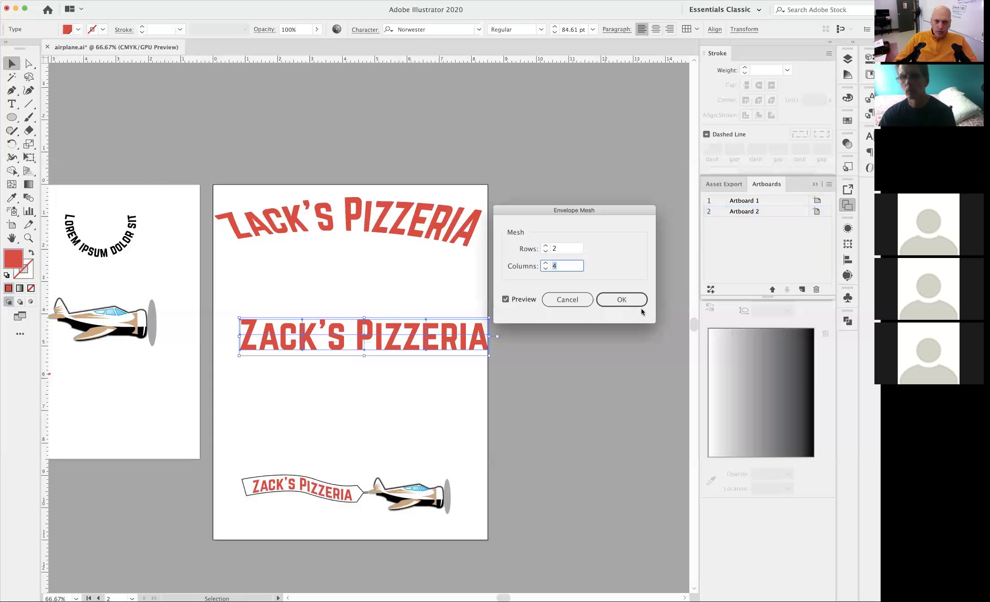
left_click(629, 303)
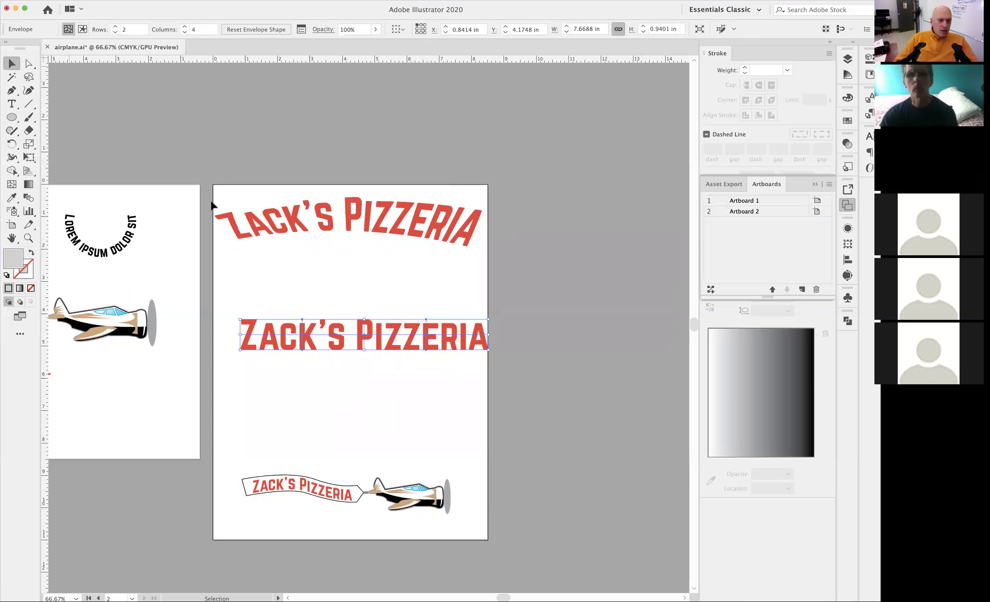
Step: On the first inner mesh line, lower the bottom point to about Y 5.11 in, raise the top to 3.83 in, and shift the center to X 2.96 in
left_click_drag(352, 302, 422, 233)
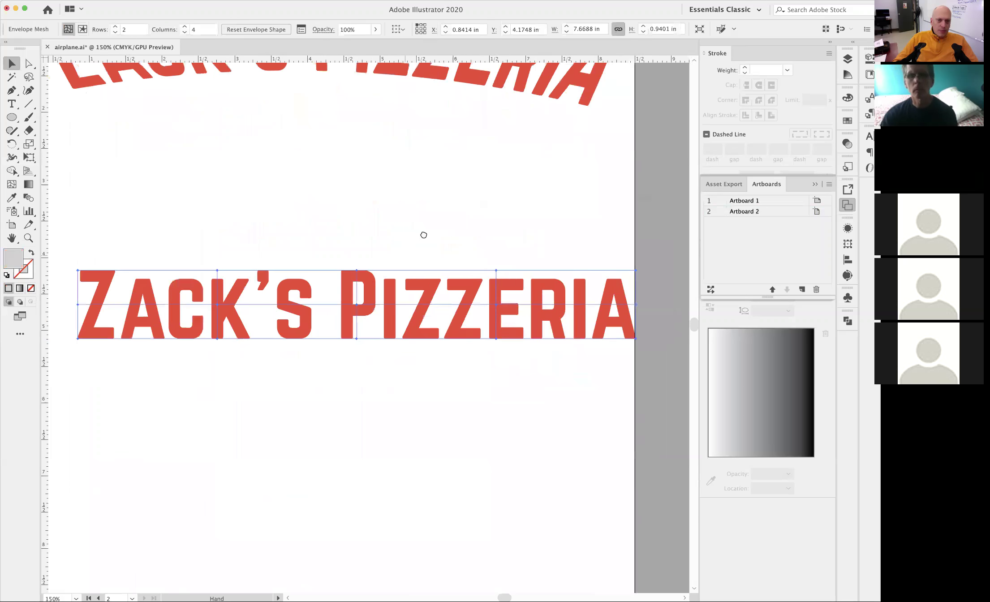
left_click(28, 63)
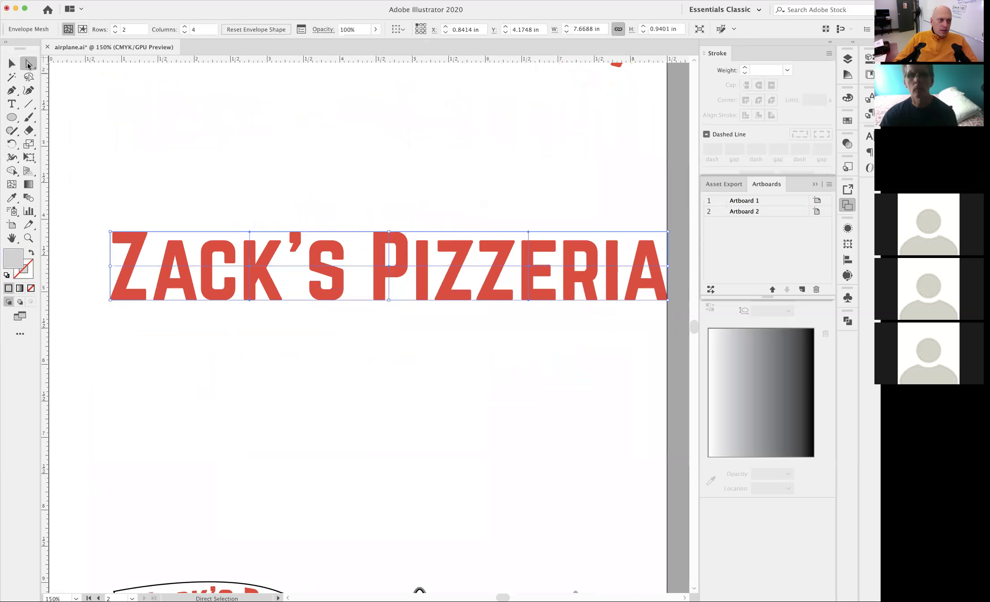
left_click(249, 304)
left_click(249, 303)
left_click_drag(249, 303, 249, 319)
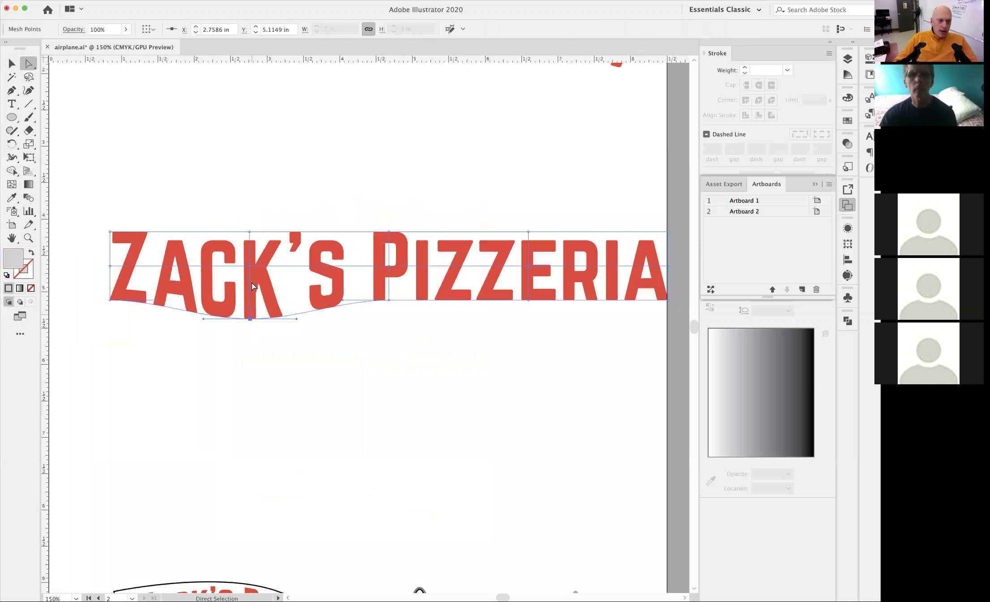
left_click_drag(250, 230, 249, 206)
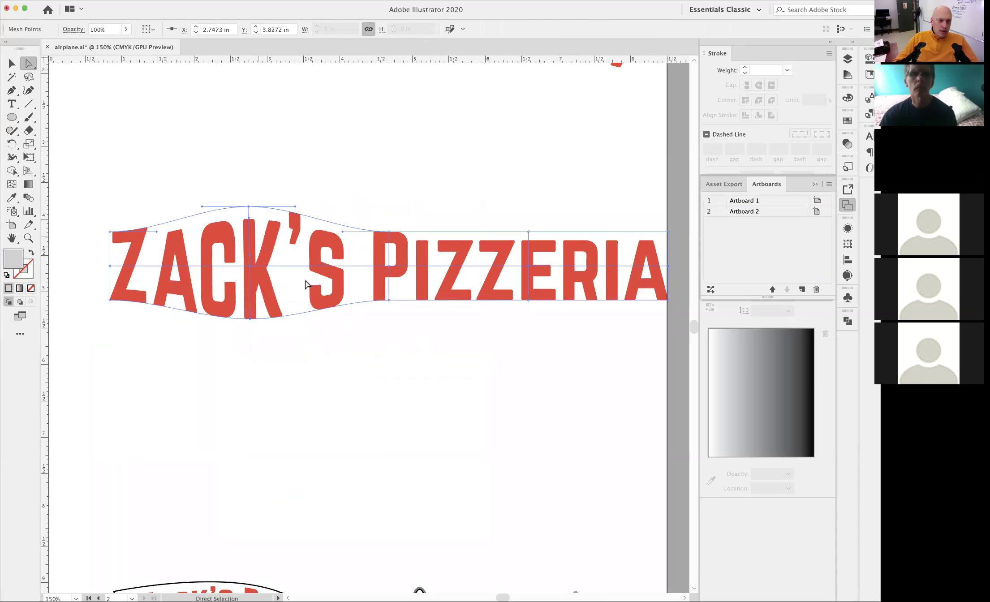
left_click_drag(256, 265, 265, 266)
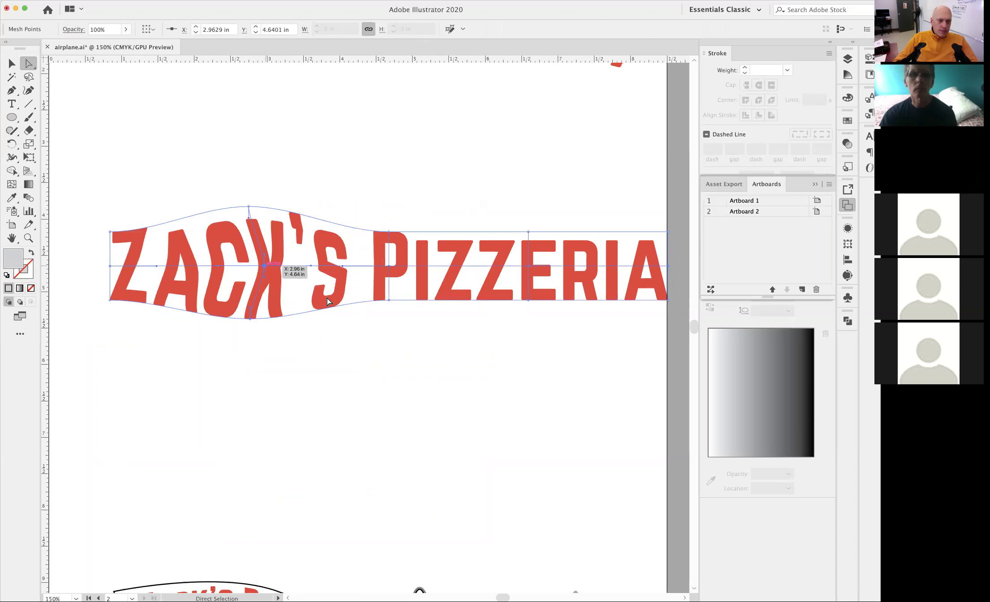
Step: Lower the central mesh line's bottom point to about Y 5.24 in, raise the next line's top point to 3.83 in, and lower the right-edge points
left_click_drag(388, 305, 388, 314)
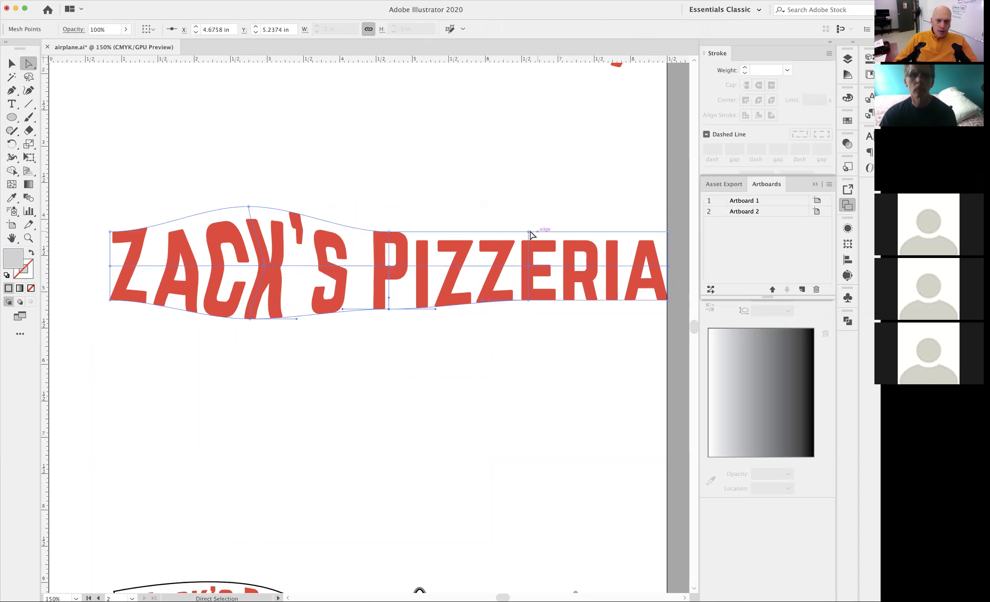
left_click_drag(529, 232, 529, 206)
scroll(536, 233, "right", 6)
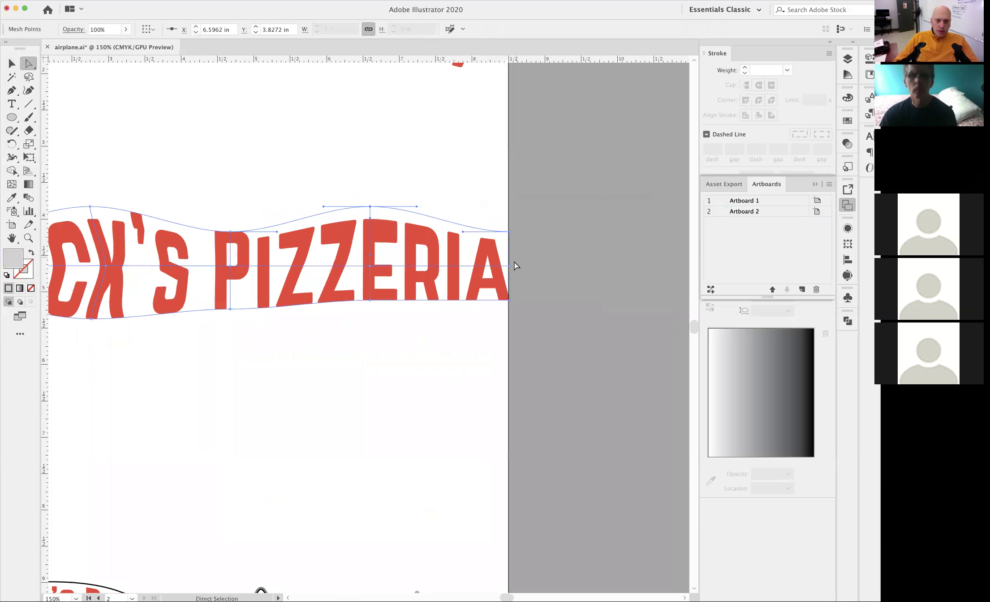
left_click_drag(507, 308, 507, 330)
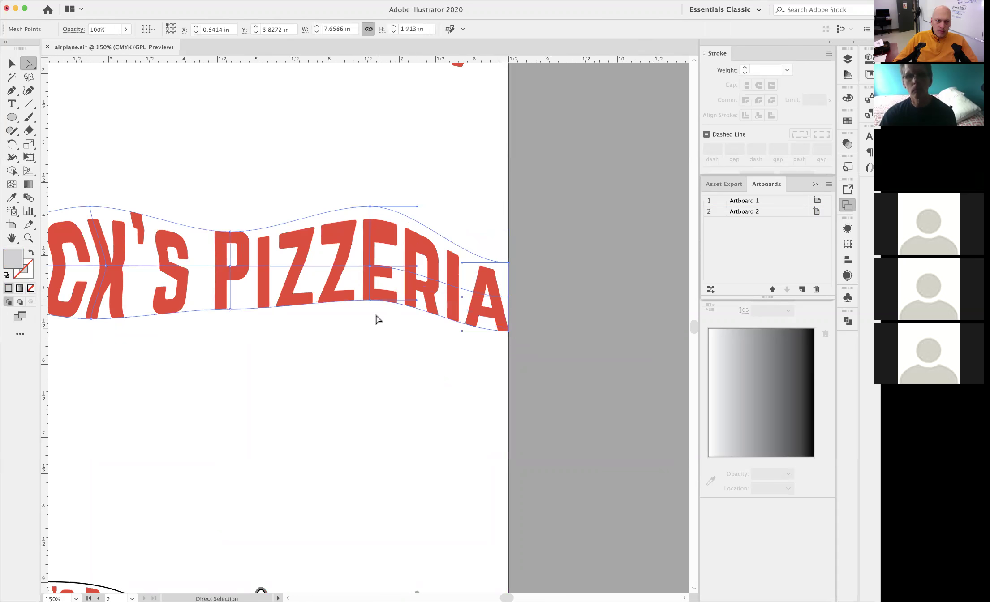
Step: Lower the third inner mesh line's bottom point, shift the lower-left corner to about X 0.89, Y 5.31 in, and the left edge's middle point to X 0.73 in
left_click_drag(369, 300, 366, 267)
left_click(362, 362)
left_click(364, 368)
key("space")
left_click_drag(306, 292, 420, 281)
left_click_drag(104, 295, 107, 301)
left_click_drag(101, 253, 95, 250)
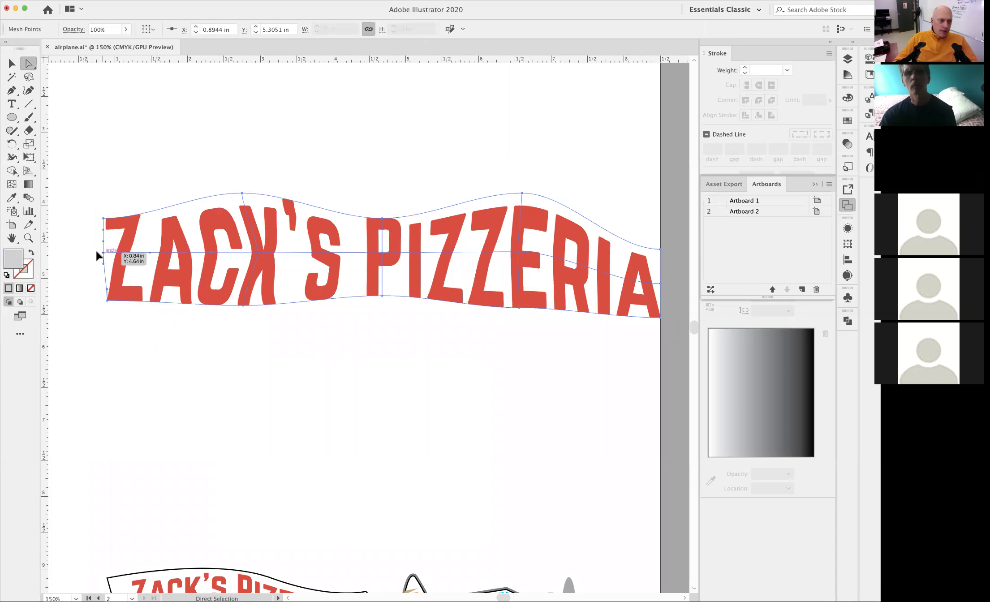
Step: Bend the middle horizontal mesh line into a wave by adjusting the direction handles of its inner points, and leave the text deselected
left_click_drag(213, 252, 206, 235)
left_click_drag(142, 253, 166, 258)
left_click(332, 253)
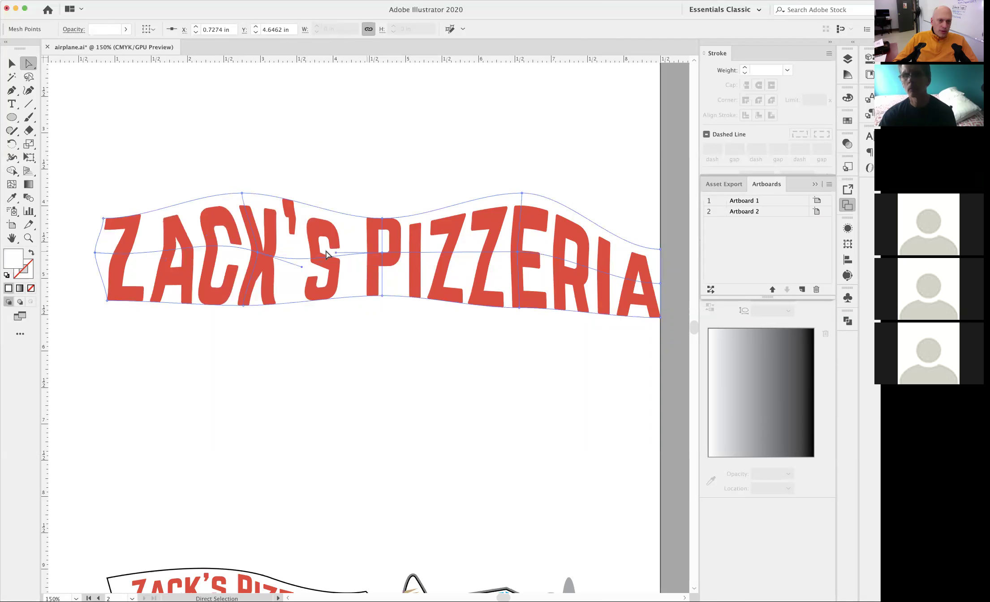
left_click_drag(332, 254, 320, 241)
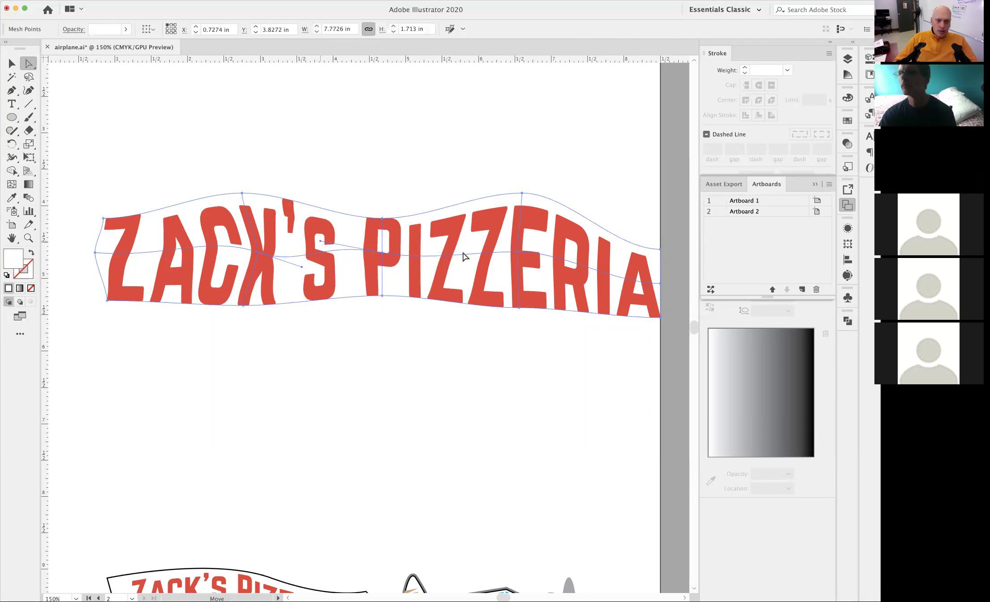
left_click(516, 253)
left_click_drag(565, 255, 600, 275)
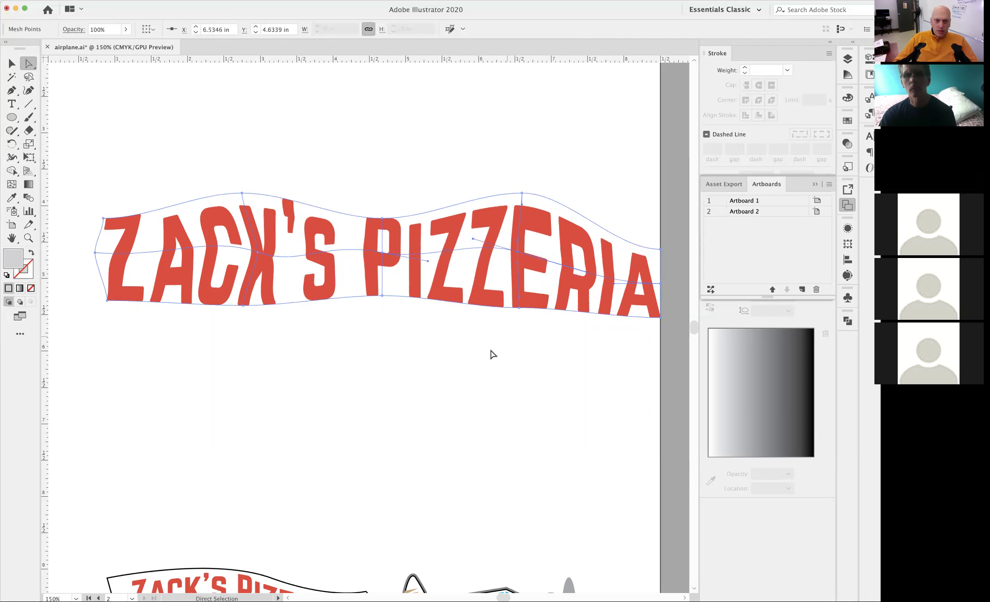
left_click(493, 354)
Step: Move the arched heading above Artboard 2 and place the mesh-distorted text at the artboard's top, at about X 0.30 in, Y 0.29 in
key("super+minus")
key("super+minus")
key("v")
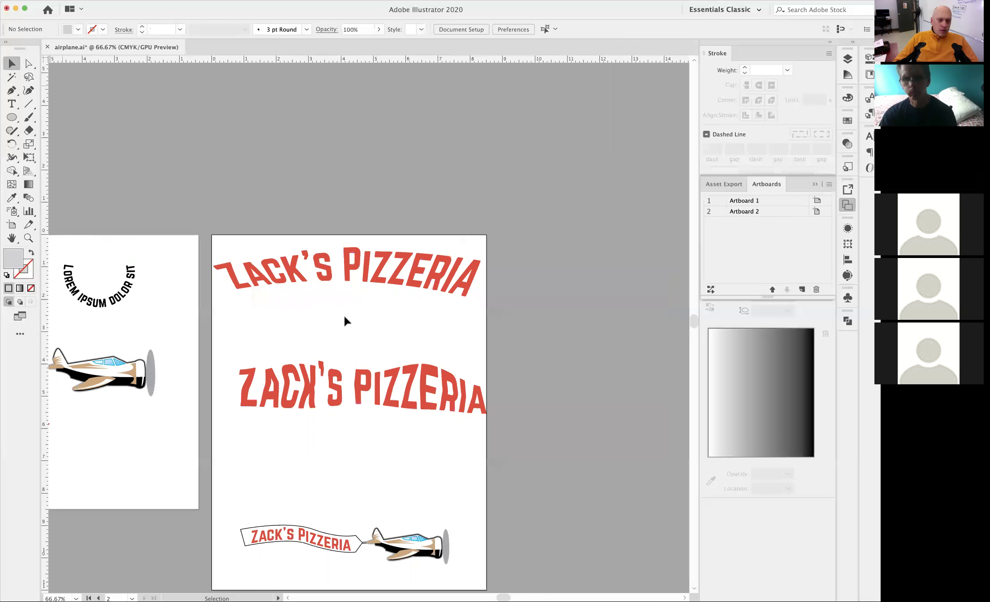
left_click_drag(389, 283, 389, 171)
left_click_drag(393, 393, 379, 273)
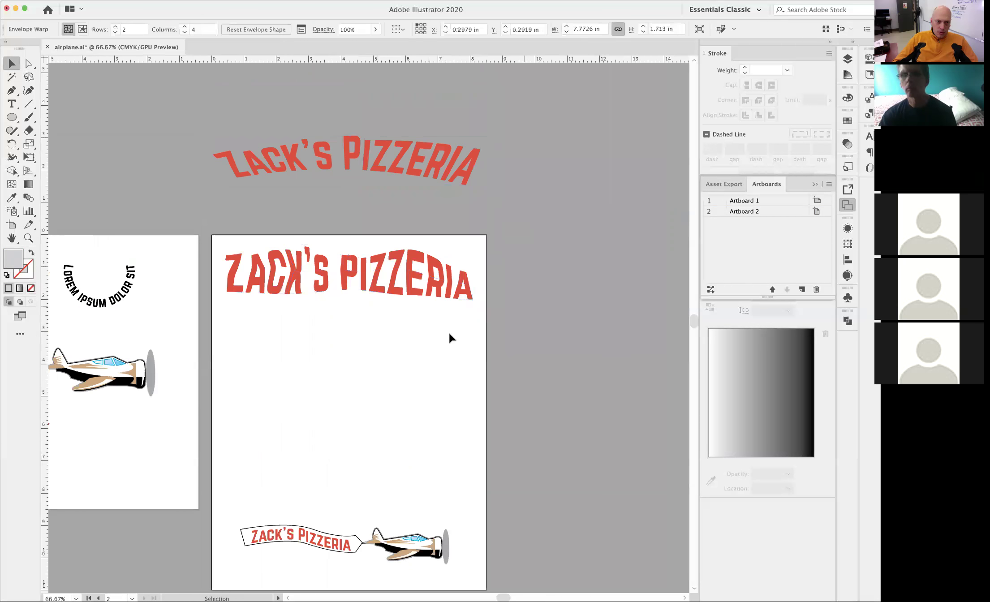
left_click(450, 338)
scroll(450, 338, "down", 2)
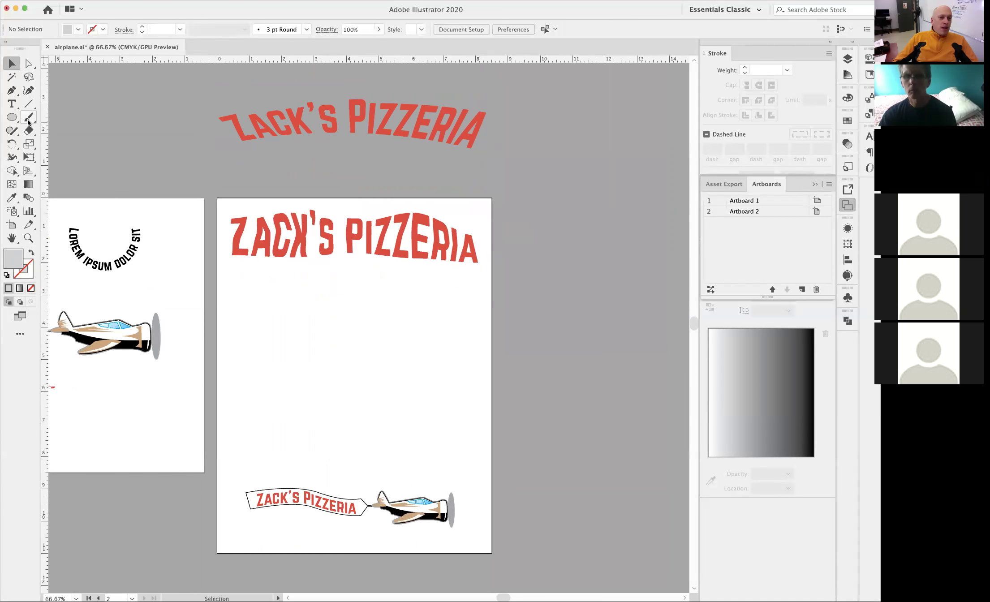
Step: Edit the mesh-distorted heading's text to read "ZED'S PIZZERIA", leave isolation mode, and shift the heading slightly right to center it on the artboard
left_click(295, 258)
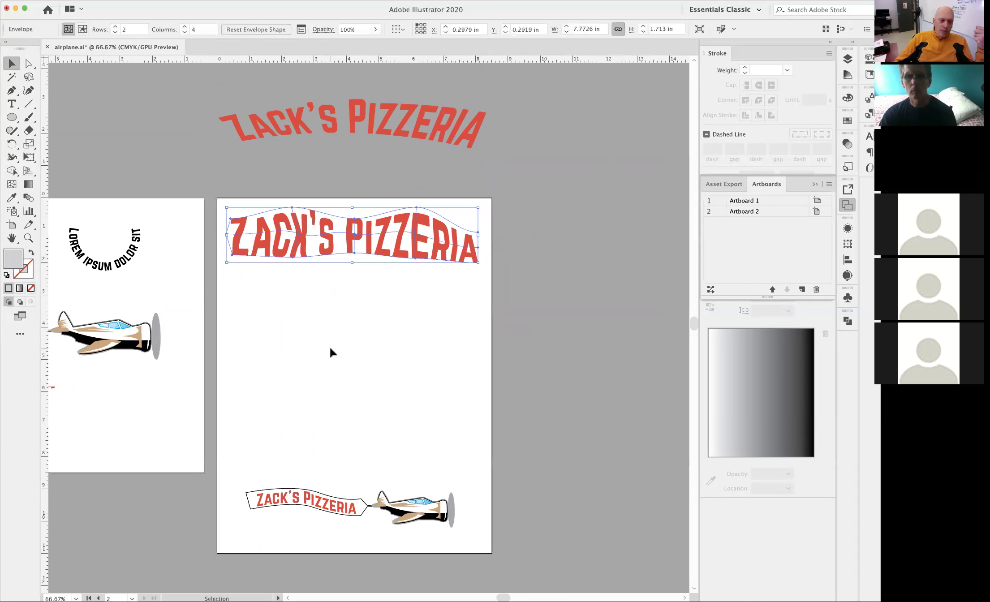
double_click(382, 244)
double_click(341, 241)
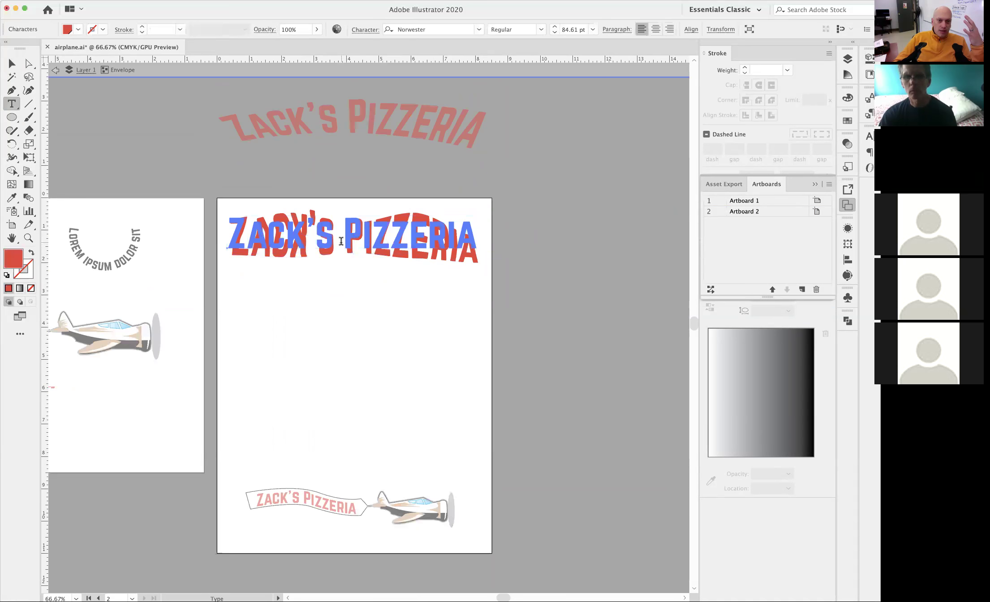
left_click_drag(304, 235, 251, 242)
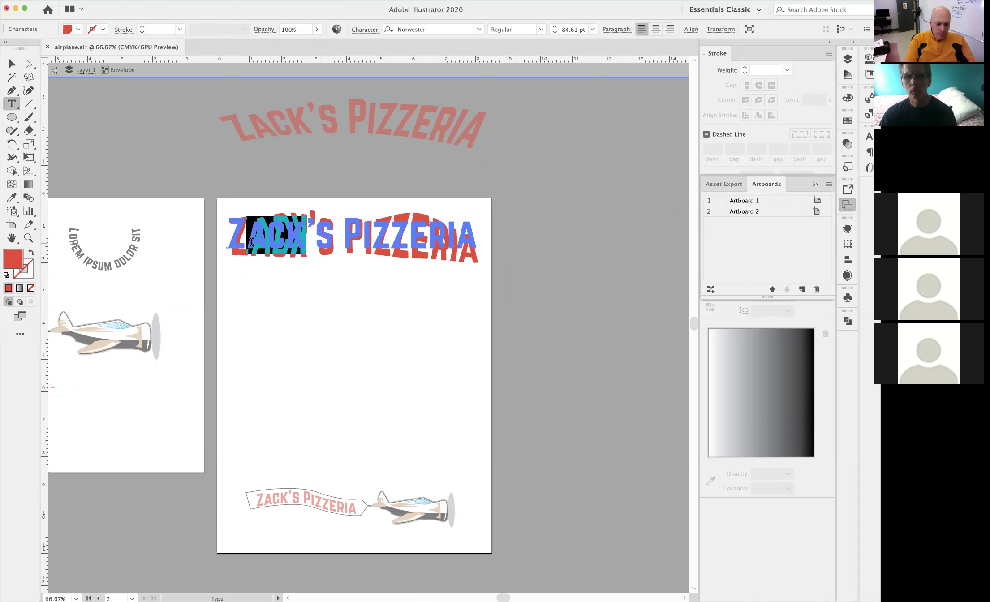
type("ED")
key("Escape")
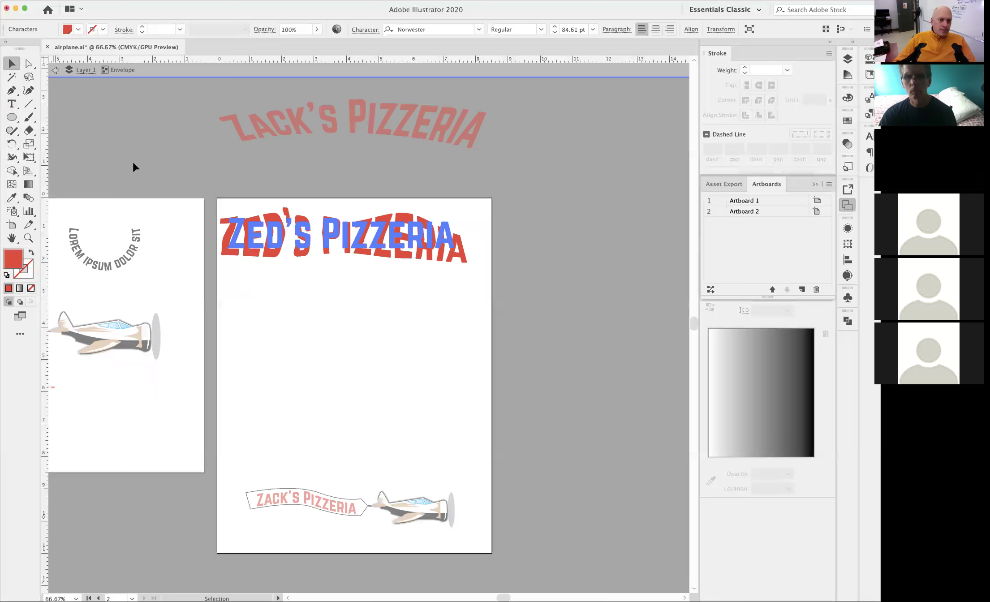
left_click(405, 337)
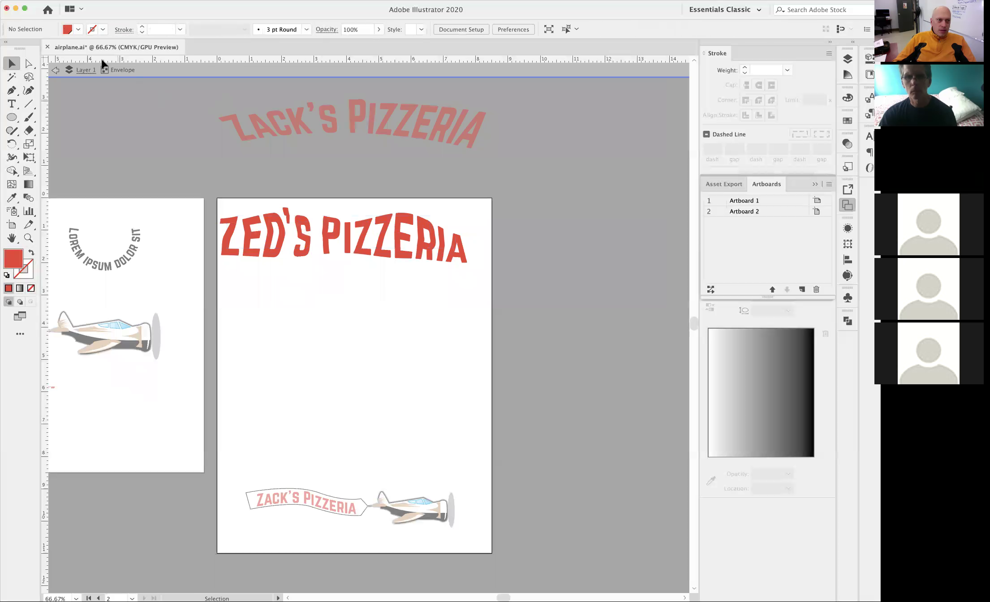
left_click(55, 69)
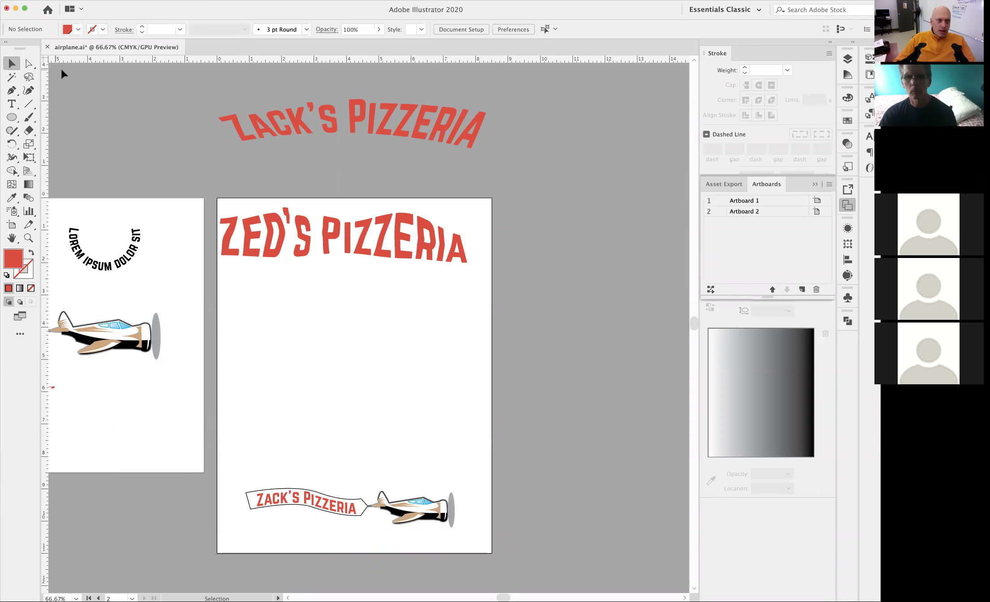
left_click(393, 252)
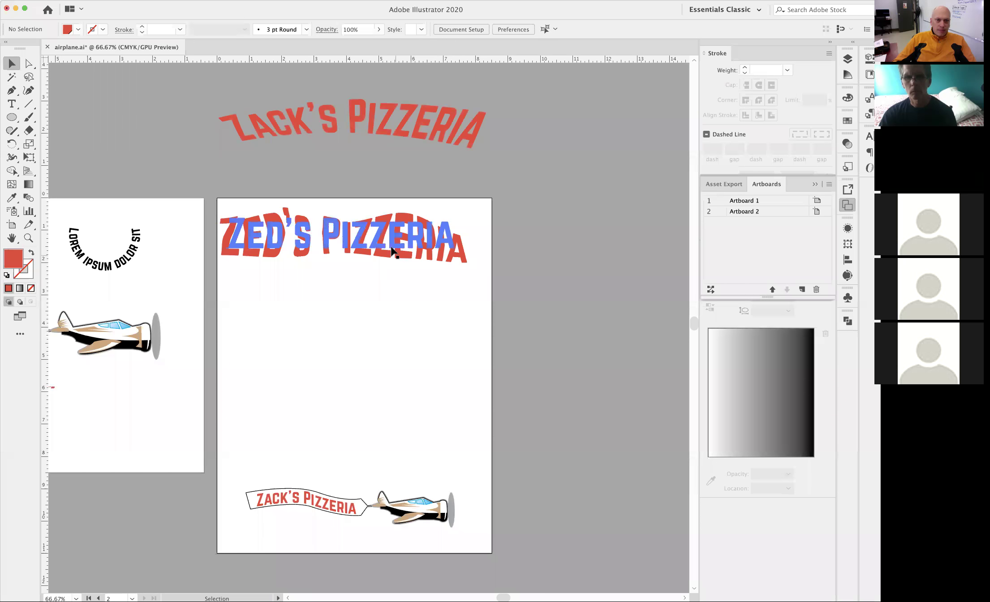
left_click(391, 322)
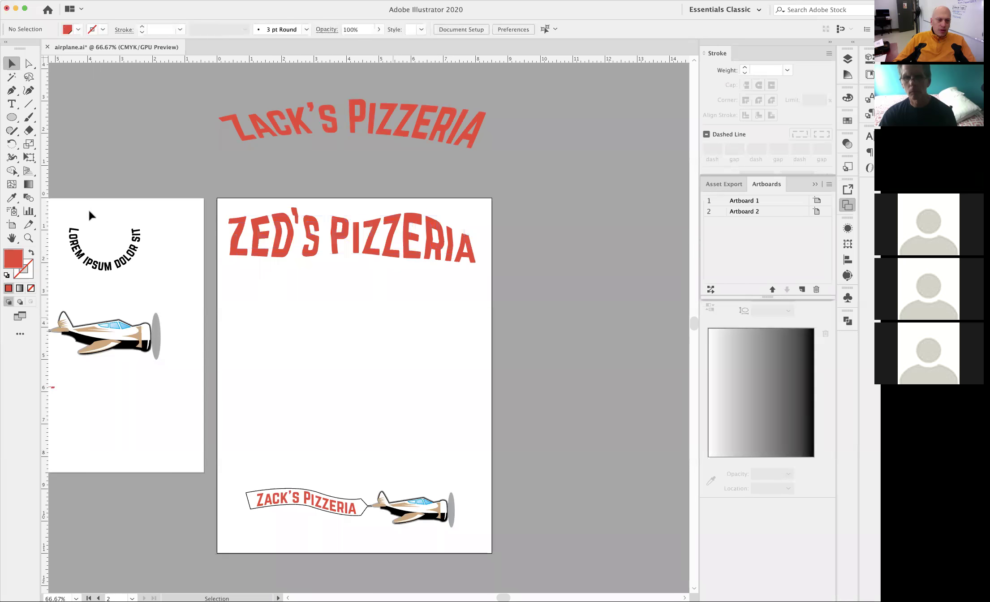
Step: Draw an area text frame about 7.5 by 6.2 in with placeholder text between the heading and the airplane banner on Artboard 2
left_click(11, 105)
left_click(11, 106)
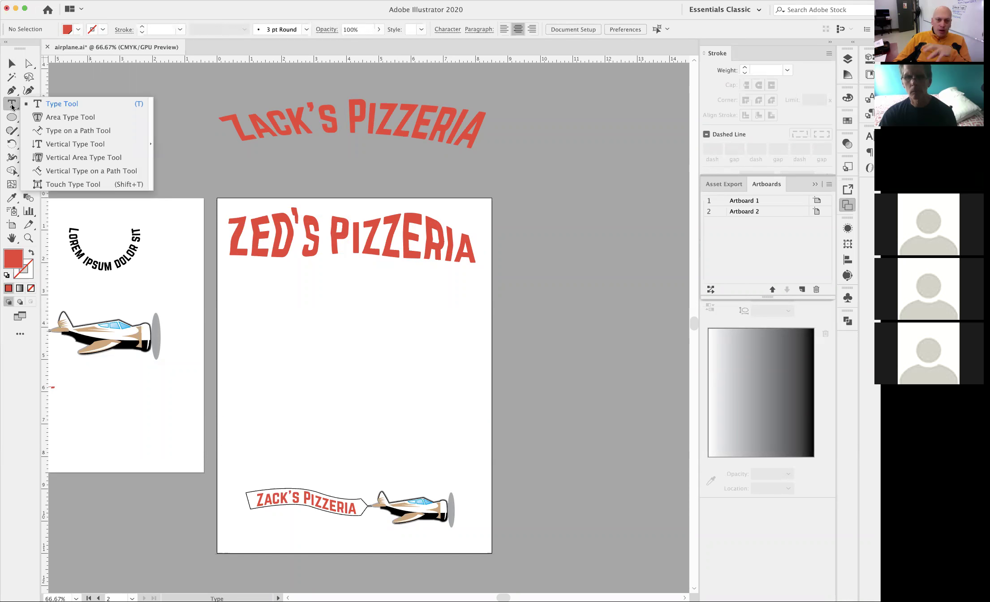
left_click(62, 104)
left_click_drag(230, 269, 474, 469)
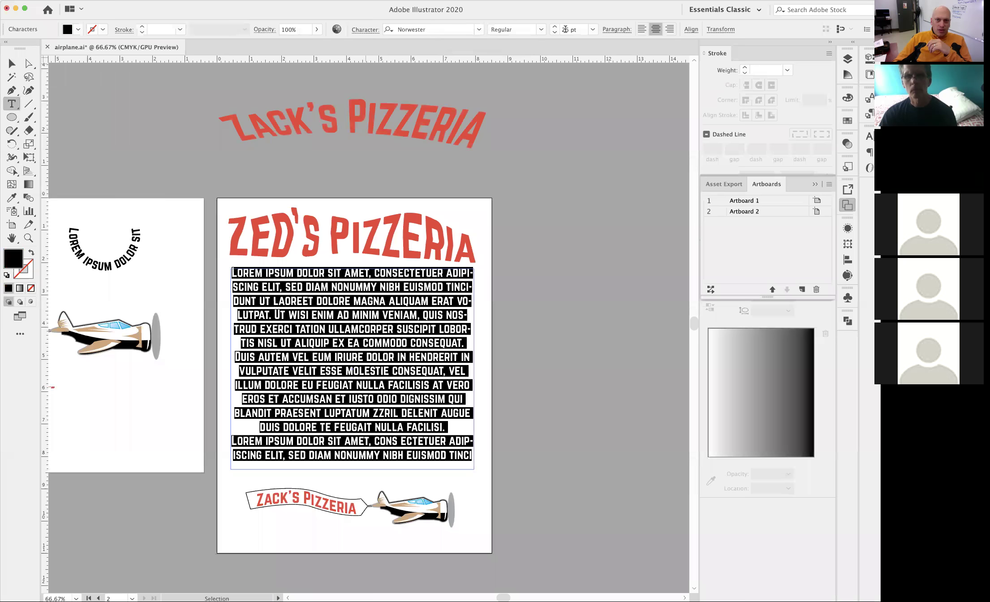
Step: Format the placeholder text as 12 pt Helvetica Neue, aligned left, and leave text editing with the frame selected
left_click(592, 29)
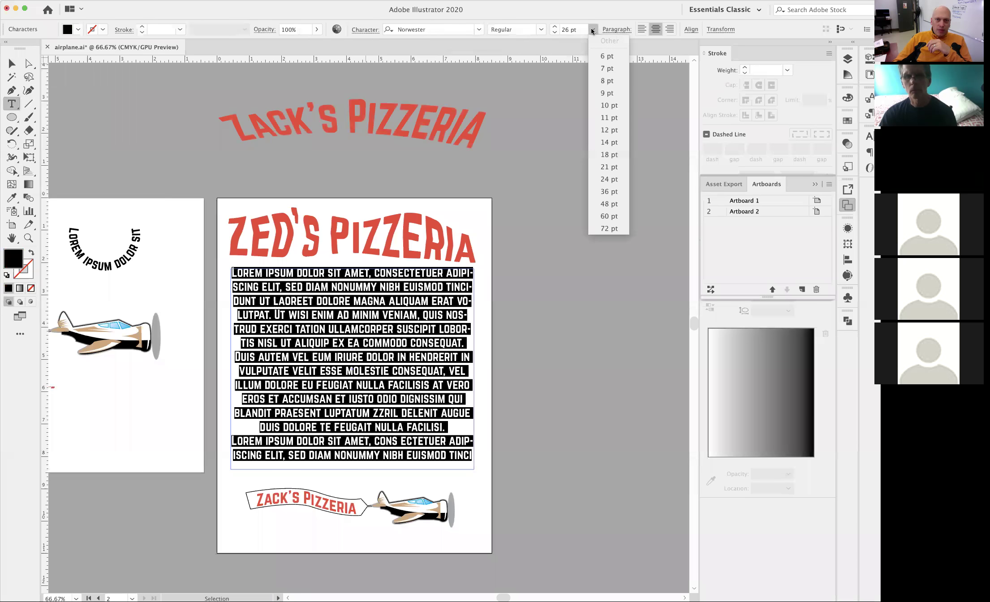
left_click(610, 130)
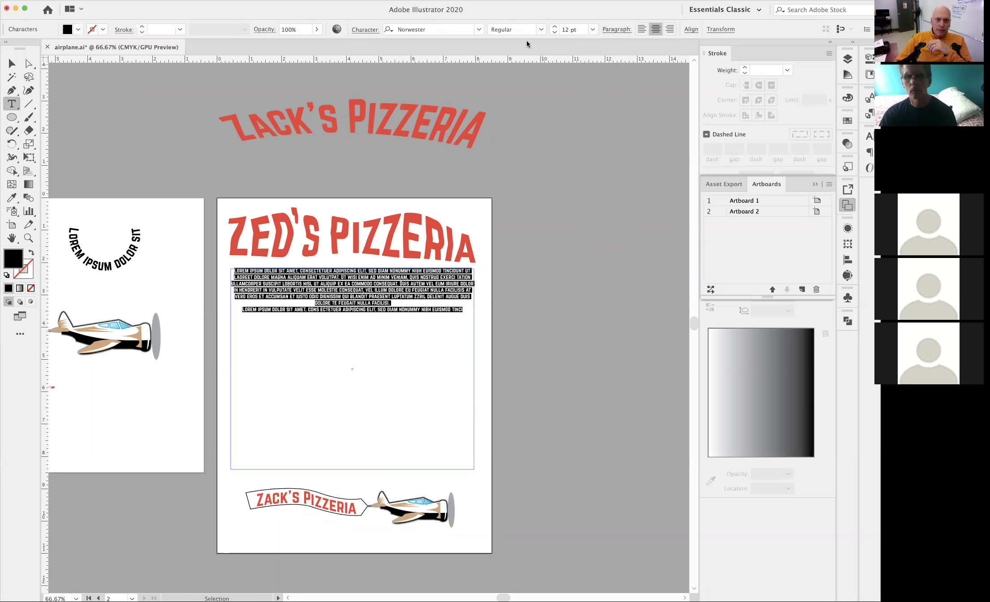
left_click(478, 30)
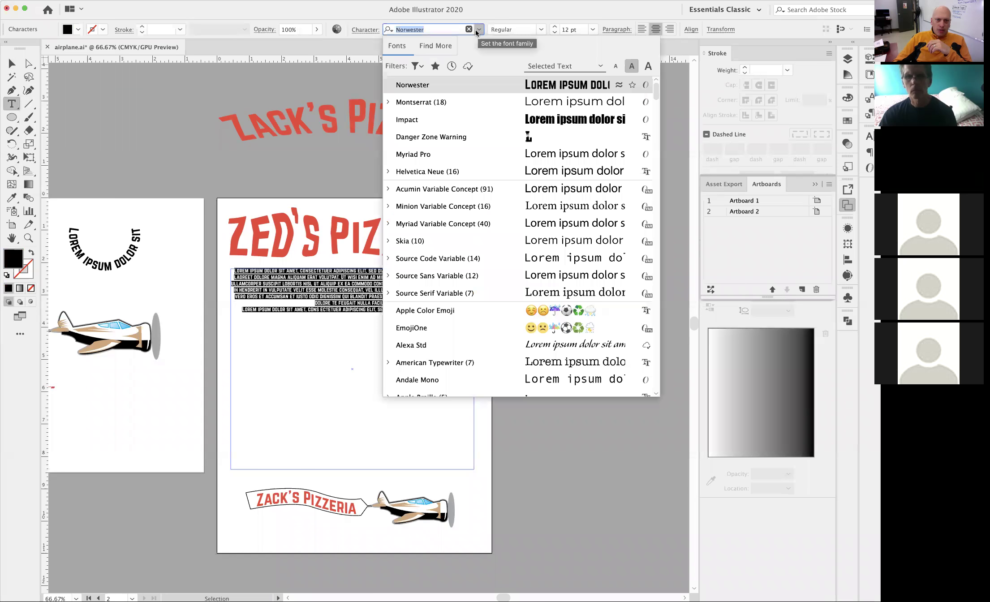
left_click(433, 174)
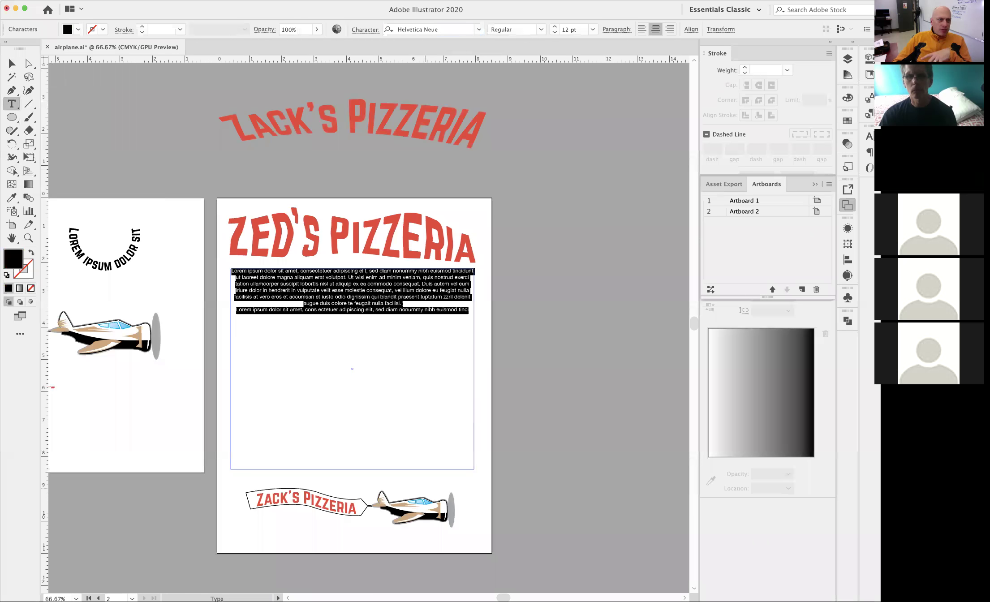
left_click(640, 29)
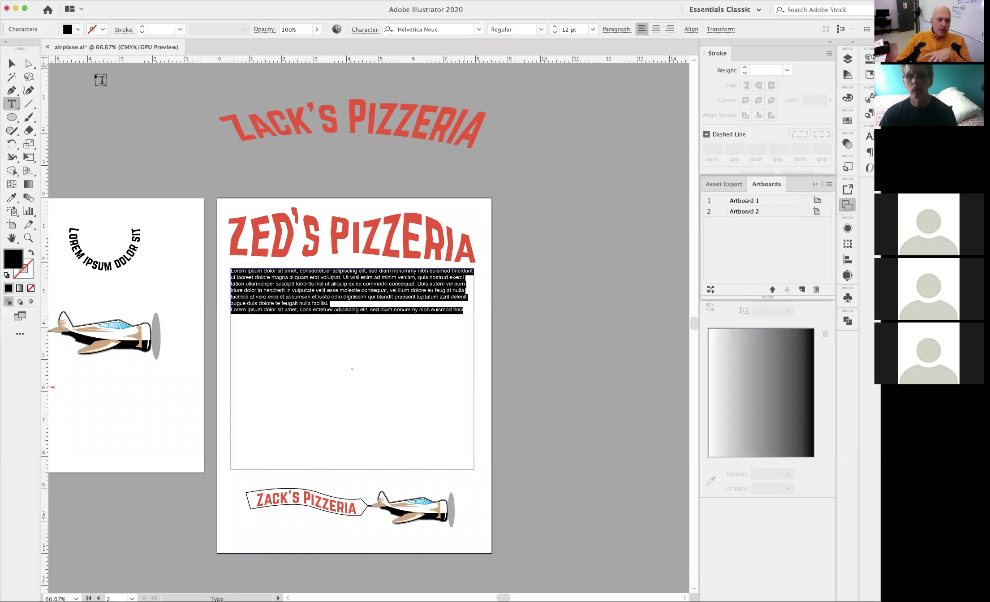
left_click(421, 354)
left_click_drag(396, 310, 156, 230)
key("Escape")
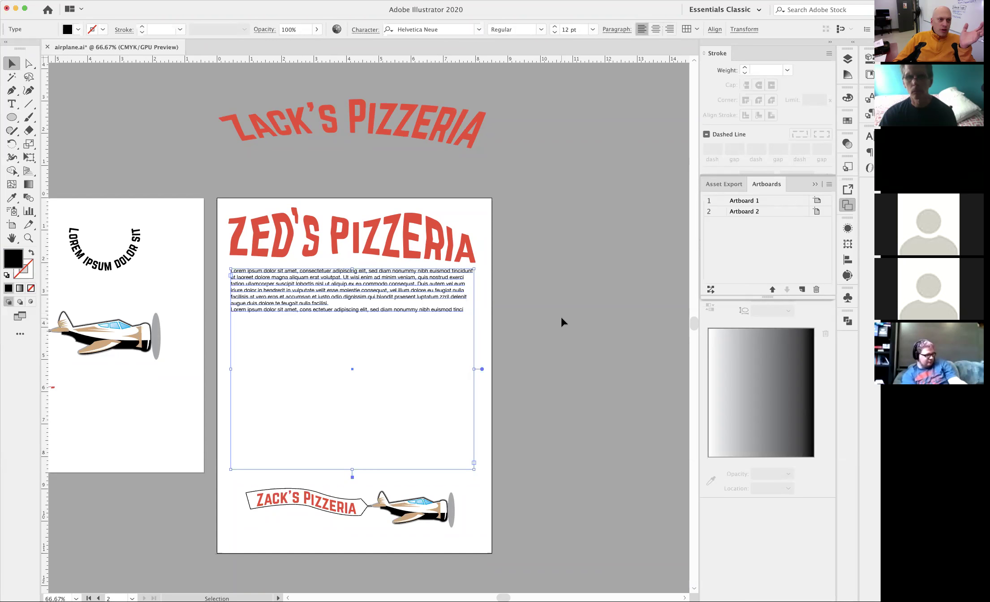
Step: Open Area Type Options for the text frame, turn on the preview, and divide the frame into 3 columns
left_click(12, 104)
left_click(14, 107)
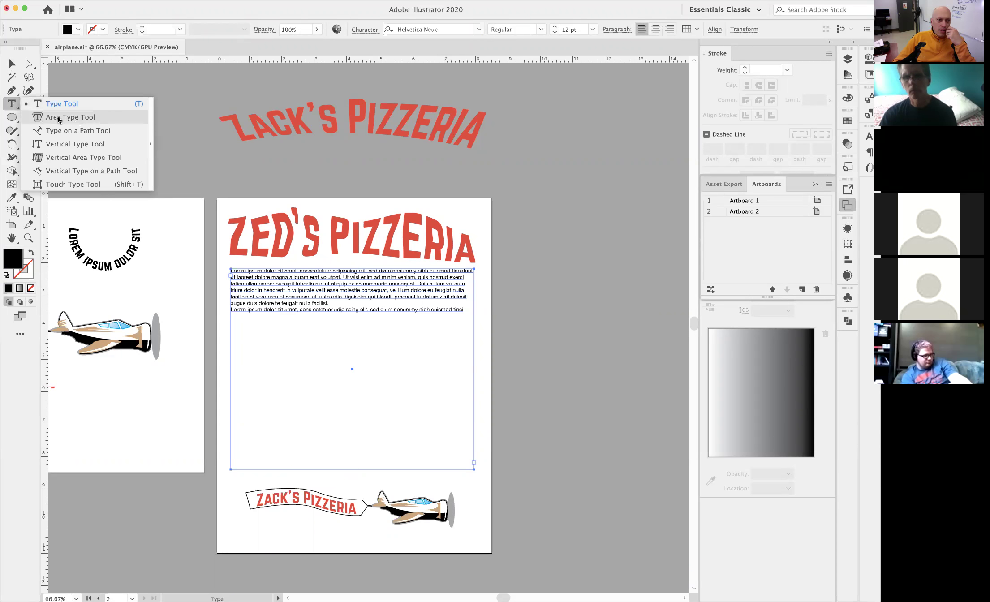
left_click(91, 118)
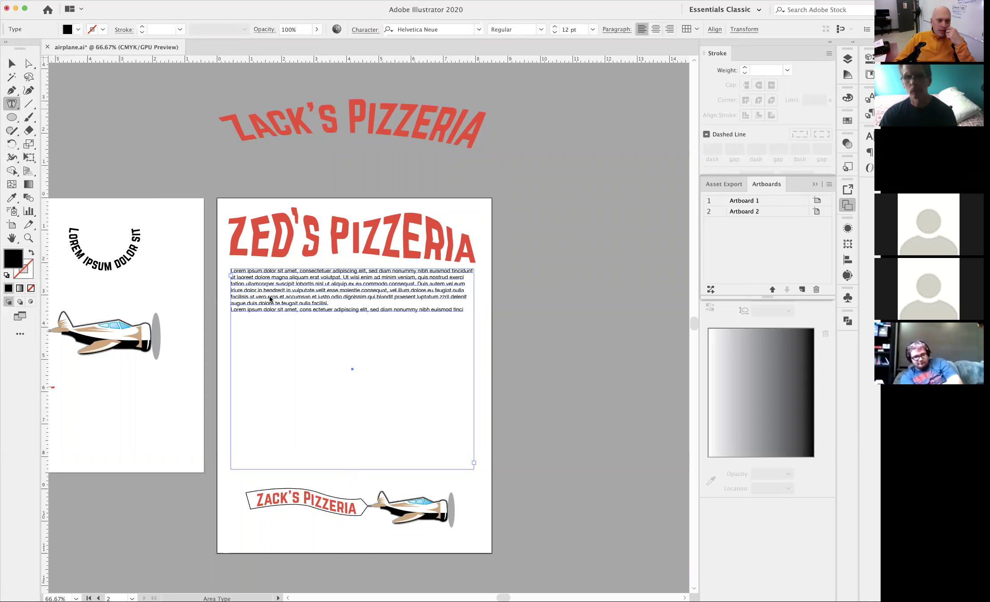
left_click_drag(256, 146, 533, 148)
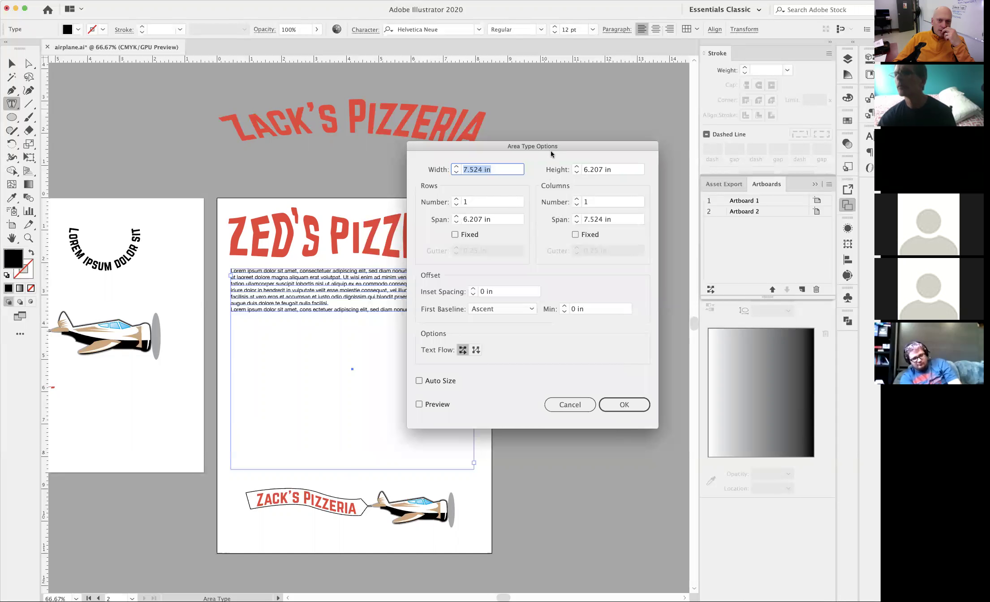
left_click_drag(547, 146, 565, 186)
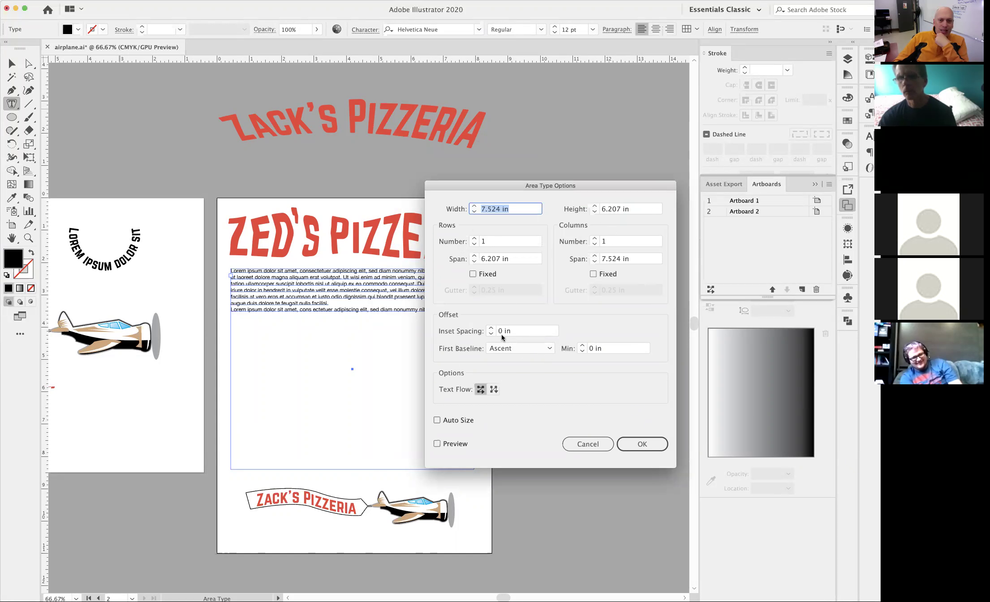
left_click(437, 444)
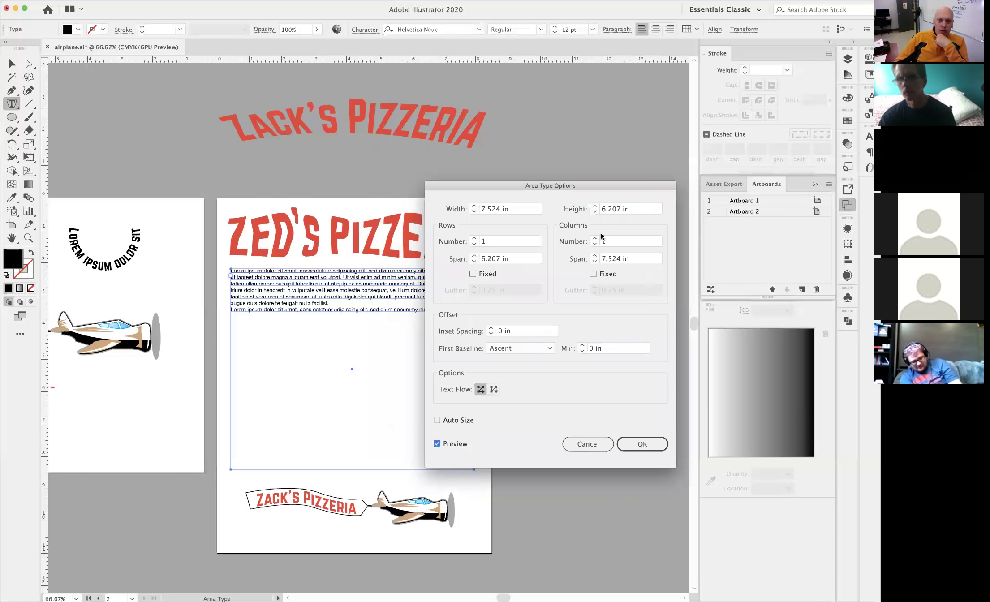
left_click_drag(594, 182, 630, 166)
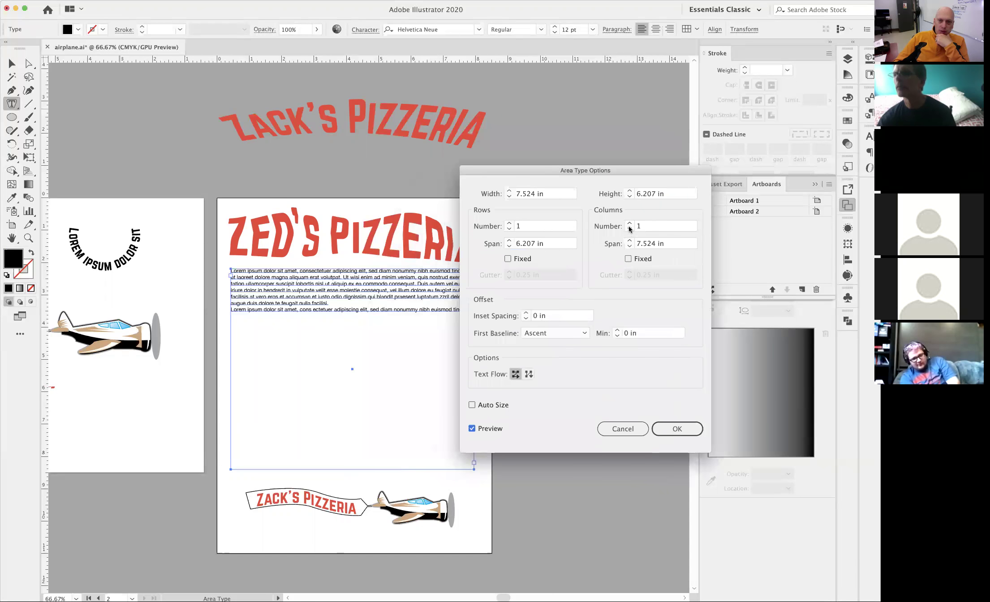
left_click(630, 224)
left_click(629, 224)
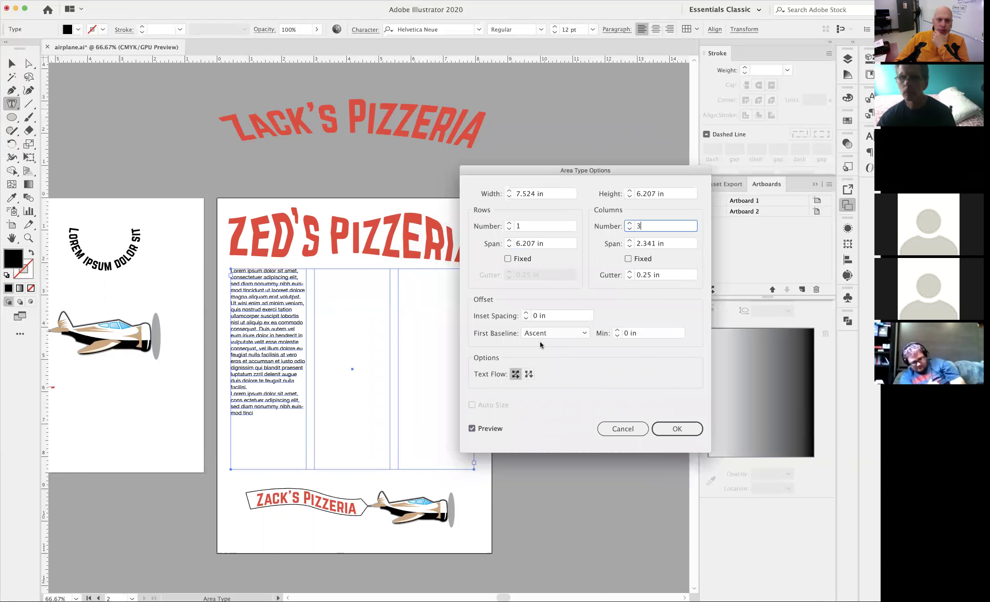
Step: Try an inset spacing of 0.188 in and 0.0625 in on the three-column text frame
left_click(526, 313)
left_click(526, 313)
left_click(526, 313)
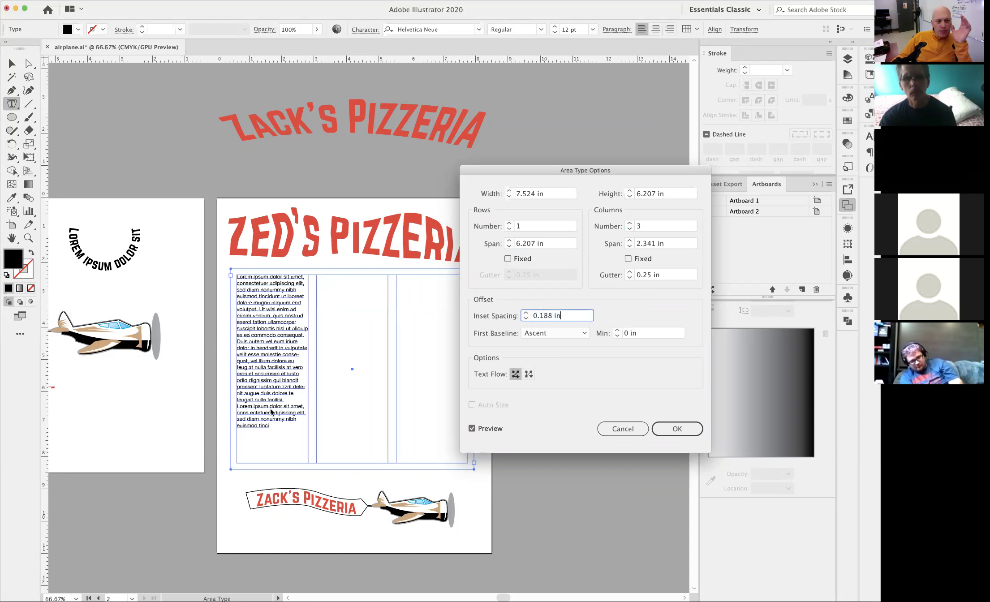
left_click(523, 319)
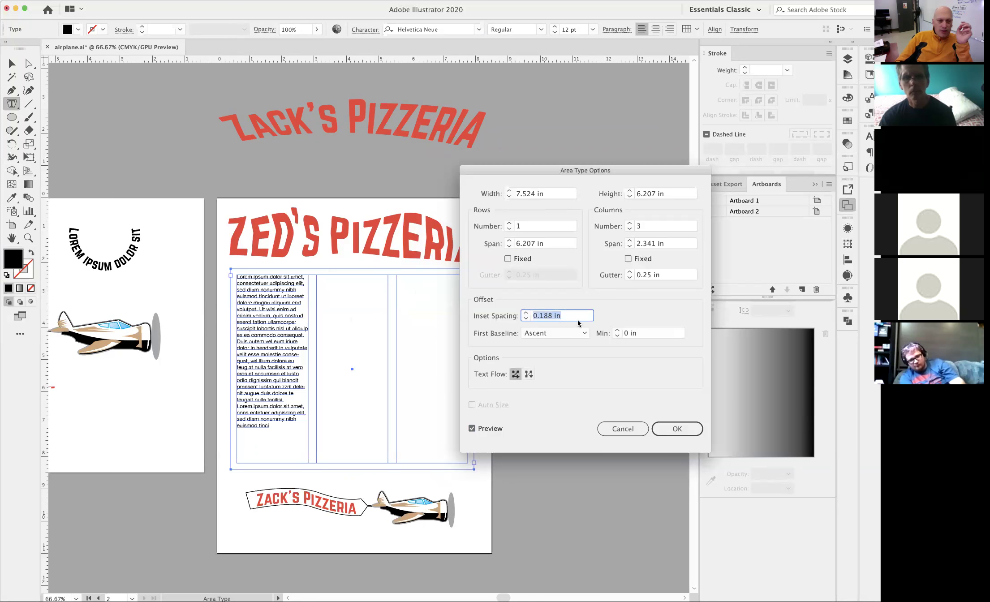
type("0.0625")
key("Tab")
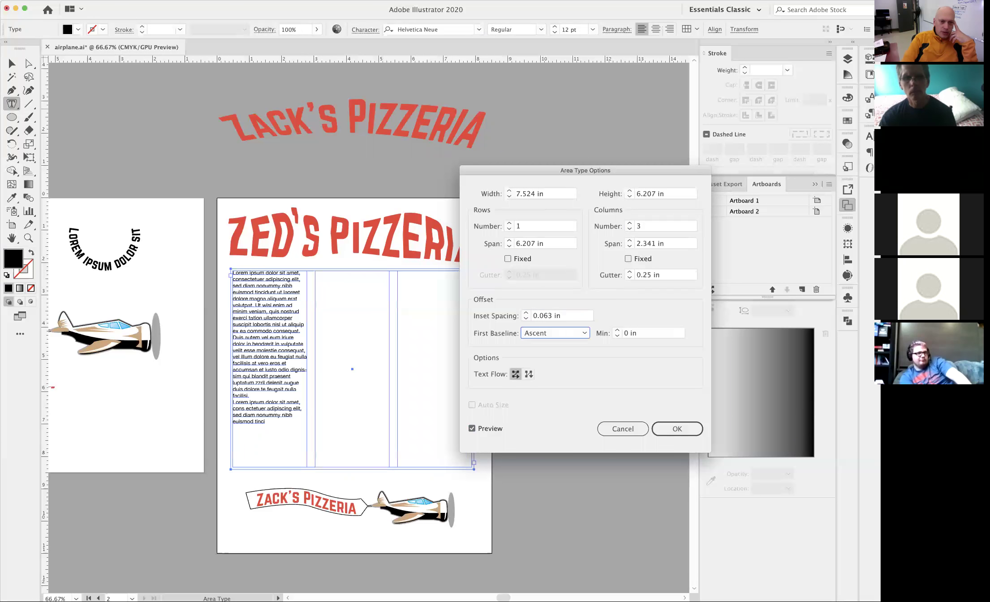
Step: Set the text frame's inset spacing back to 0 in
key("shift+Tab")
type("0")
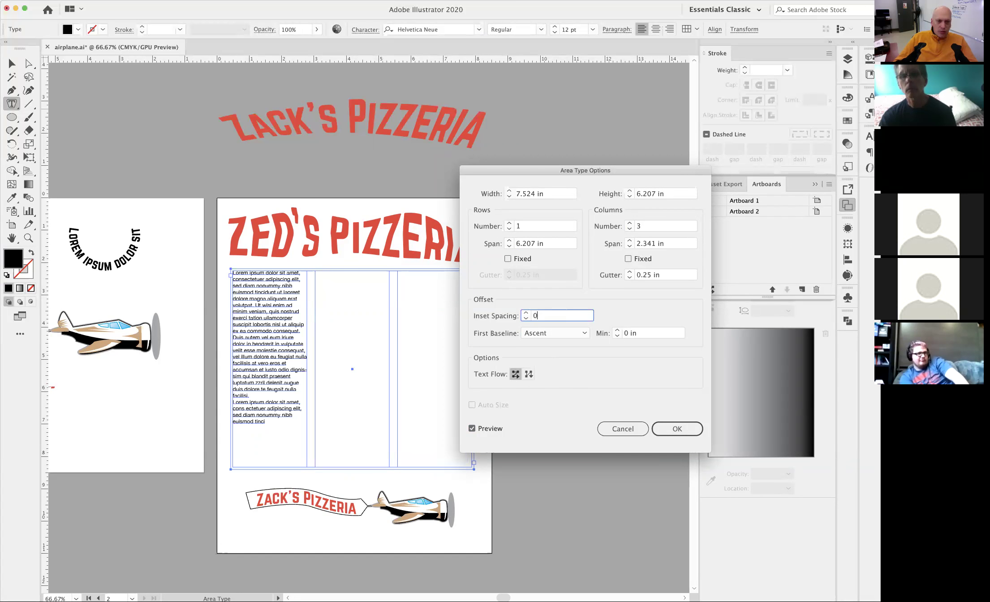
key("Tab")
key("shift+Tab")
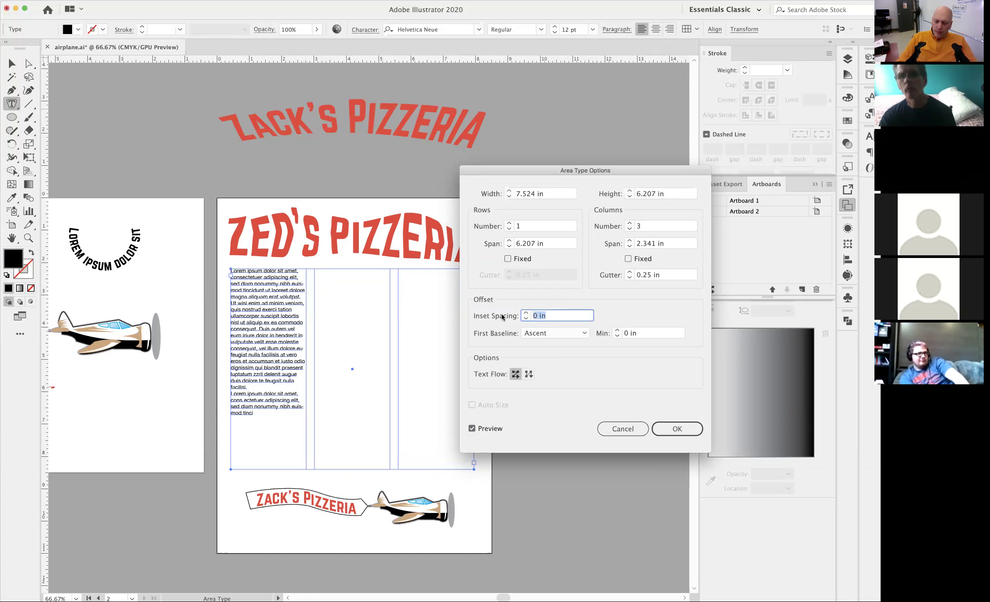
Step: Set the three-column text frame's inset spacing to 0.125 in and apply the area type options
type(".125")
key("Tab")
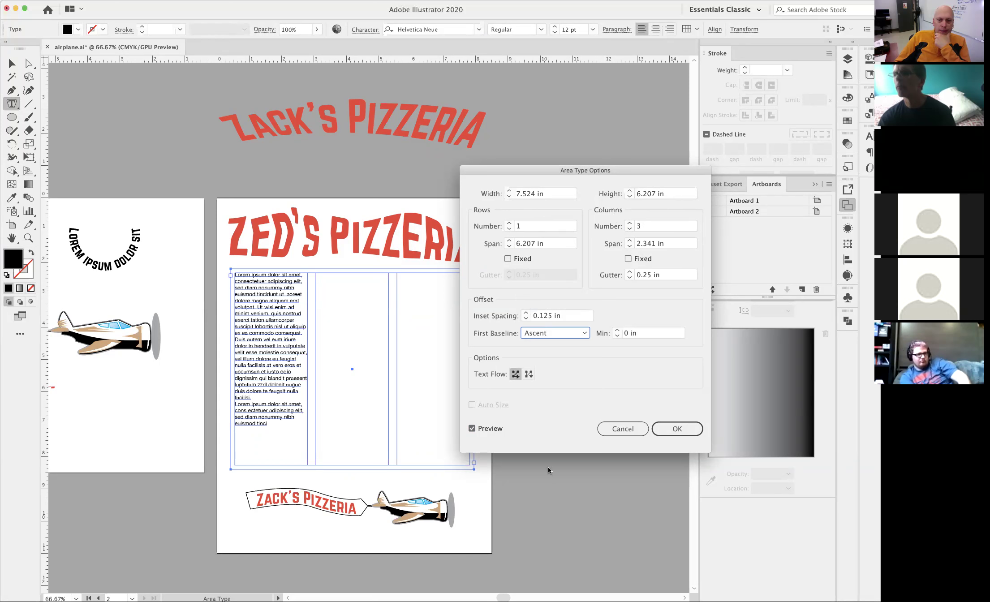
left_click(685, 426)
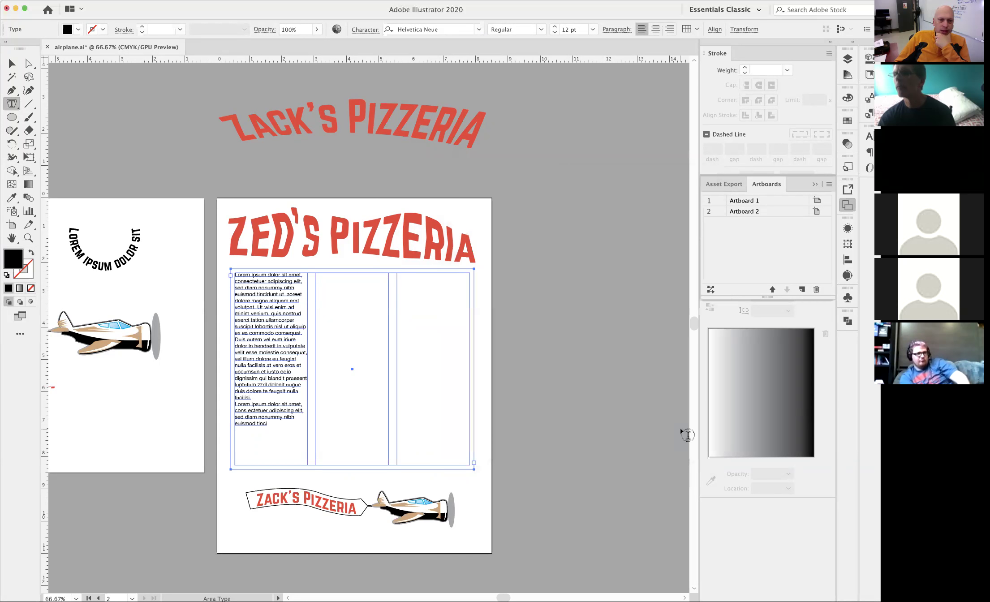
Step: Using the Type tool, end the last sentence of the placeholder text with a period after "tinci"
left_click(294, 435)
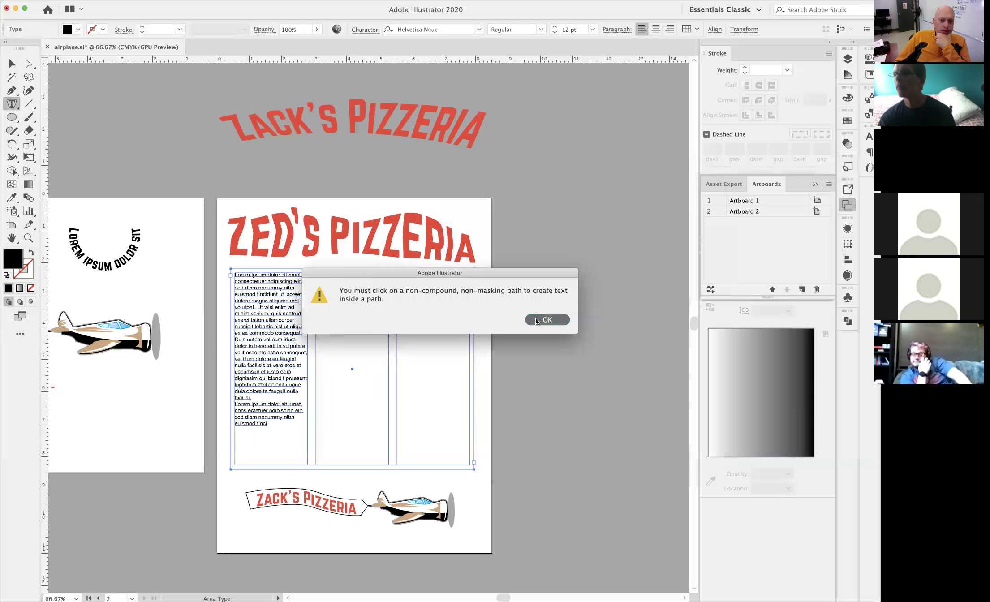
key("Return")
left_click_drag(15, 104, 33, 107)
left_click(269, 424)
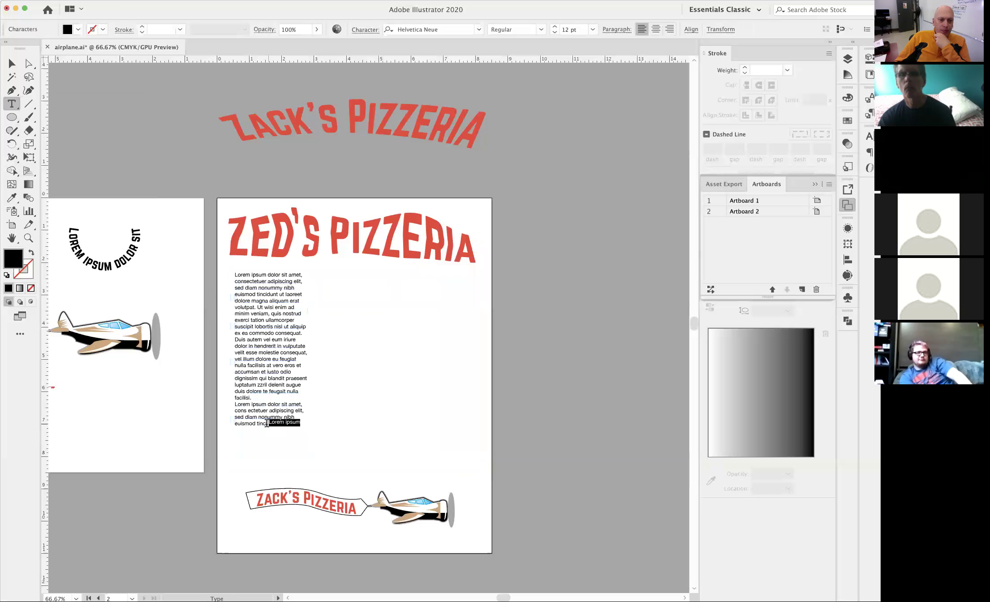
key("super+z")
key("super+z")
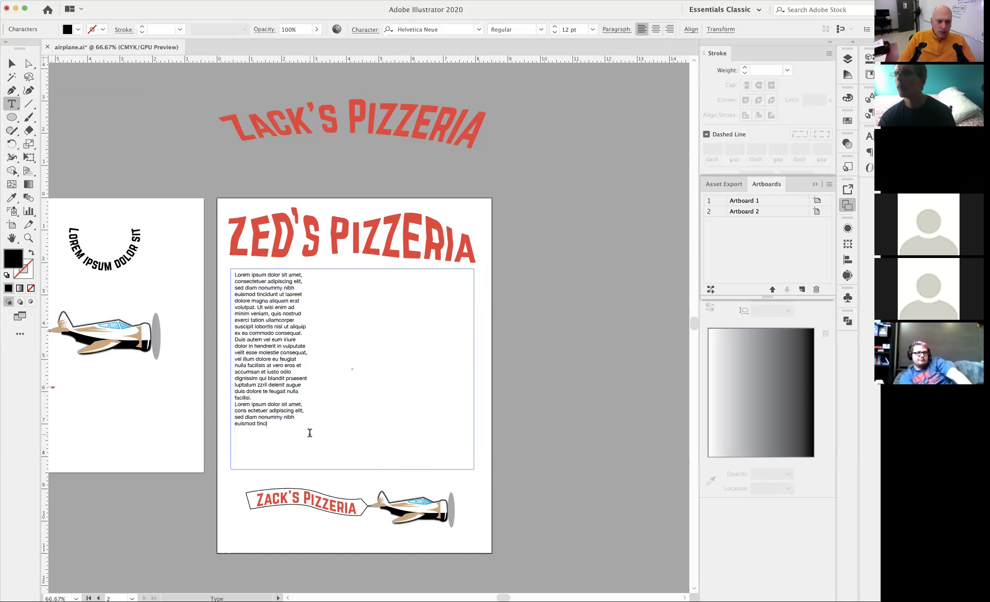
type(".")
key("Return")
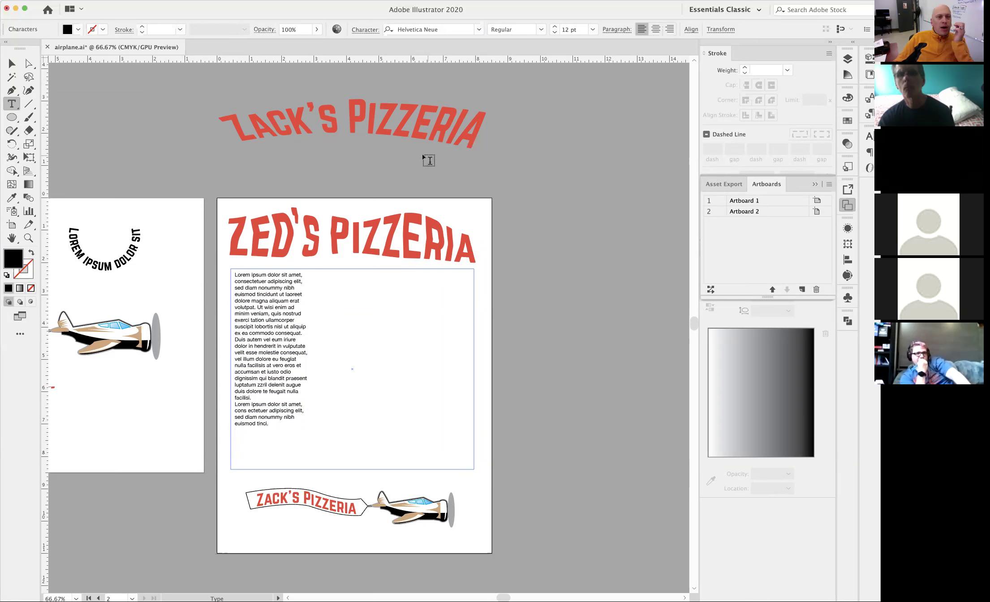
Step: Show the Paragraph Styles and place them on the canvas beside the portrait artboard
left_click(217, 0)
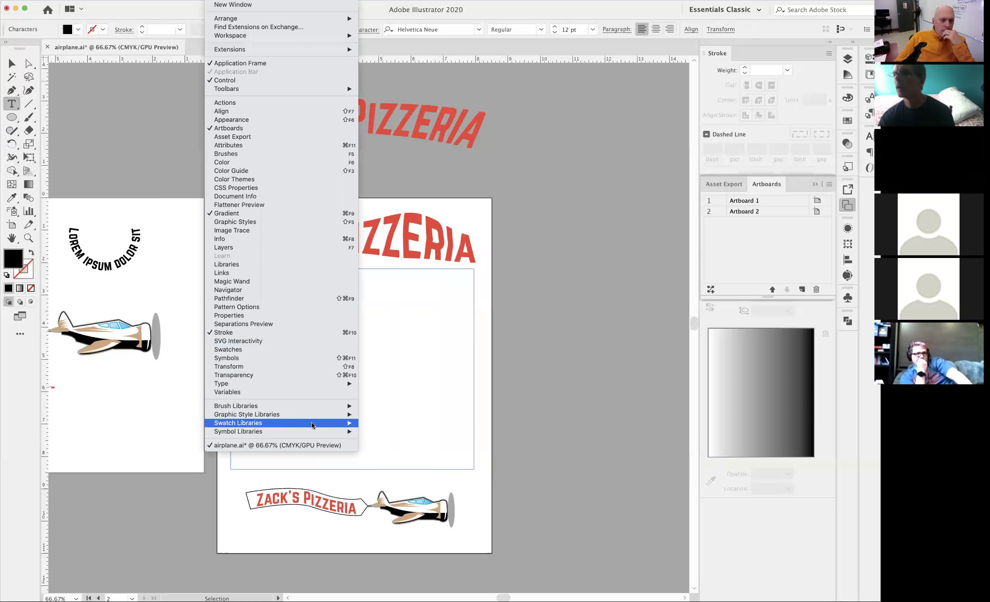
mouse_move(307, 386)
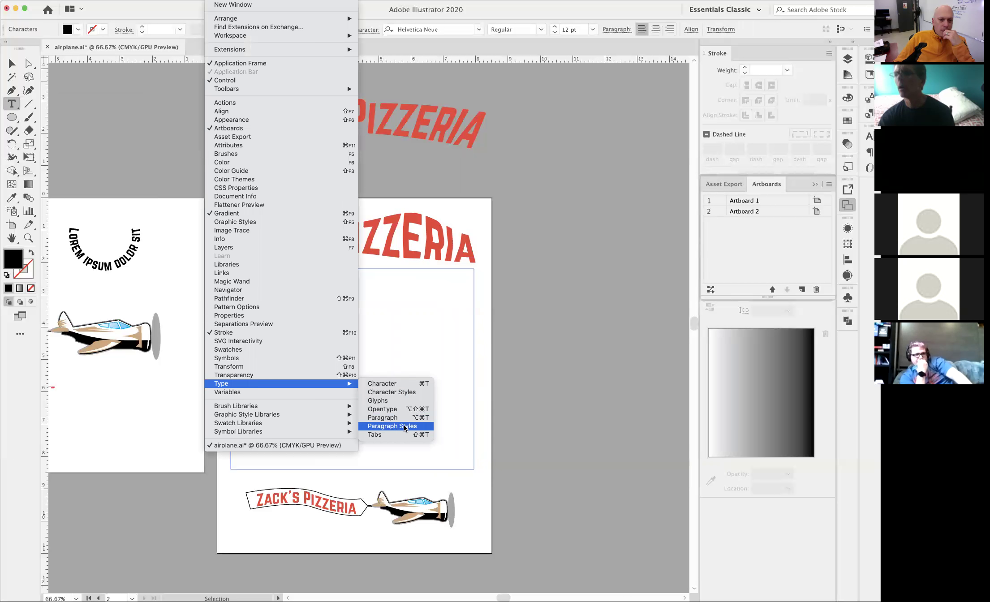
left_click(396, 427)
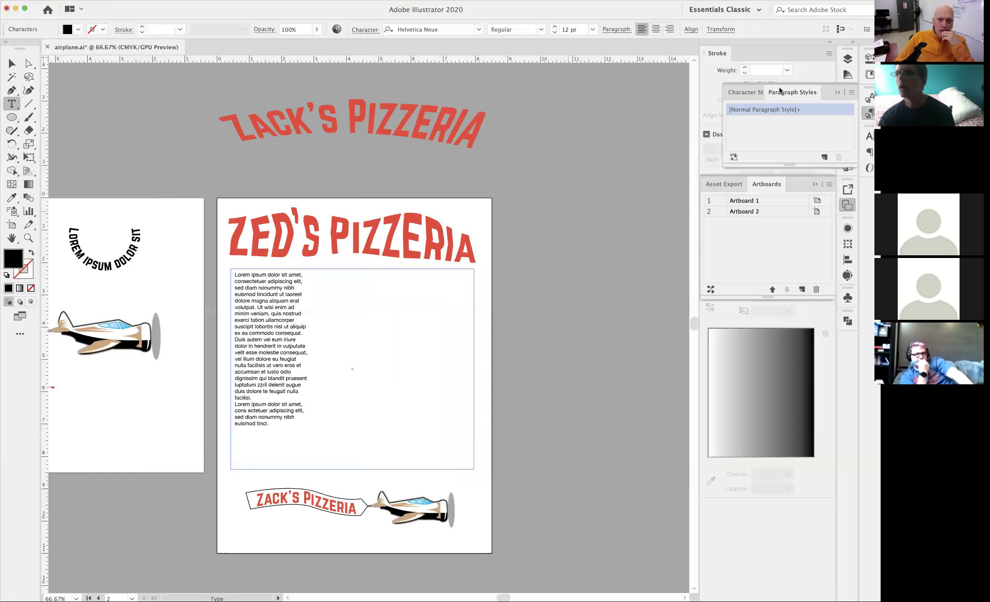
left_click_drag(835, 85, 624, 286)
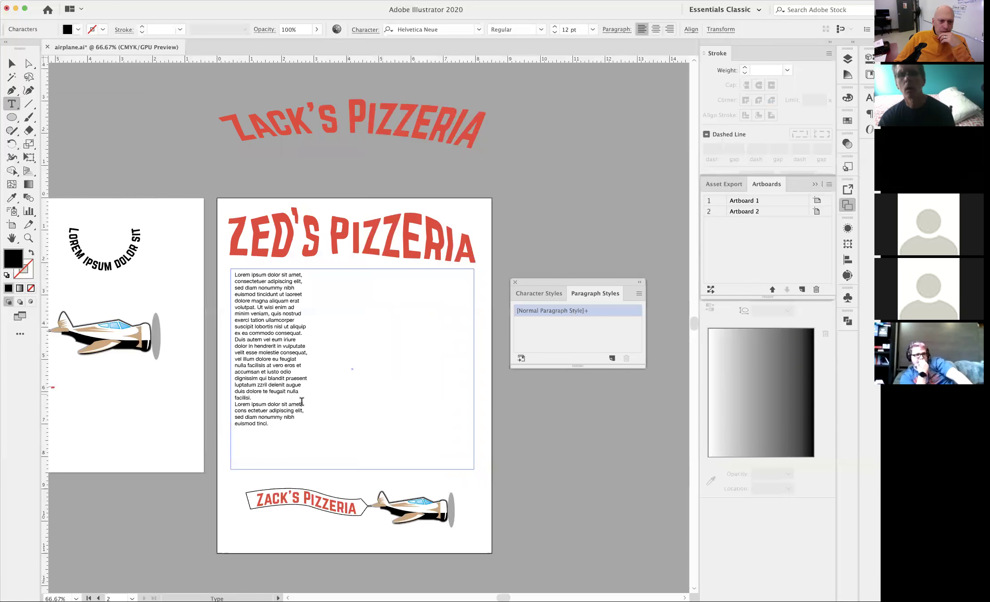
Step: Create a new paragraph style from the whole placeholder text and apply it to that text
left_click_drag(274, 427, 223, 268)
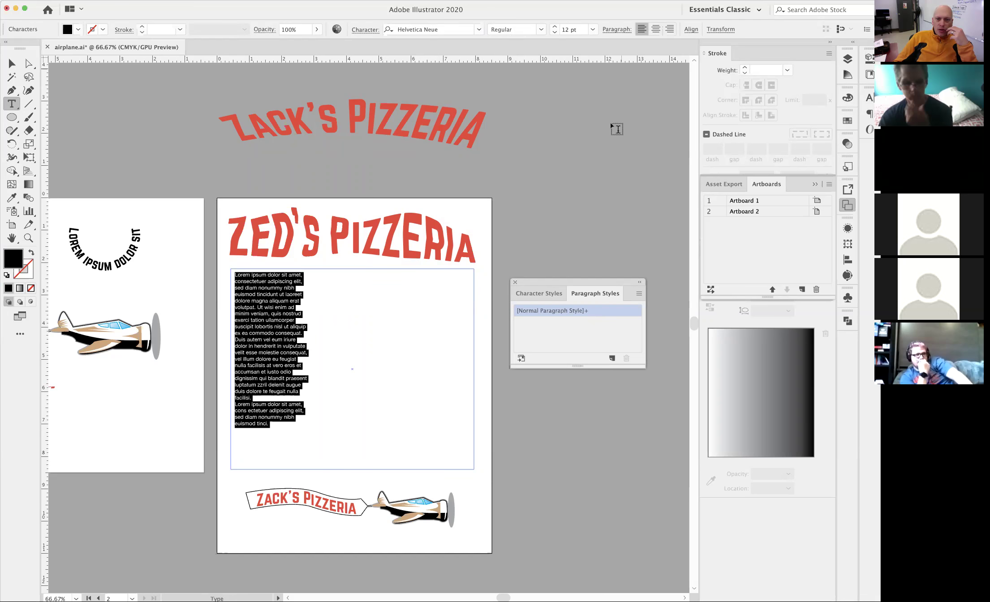
left_click(612, 359)
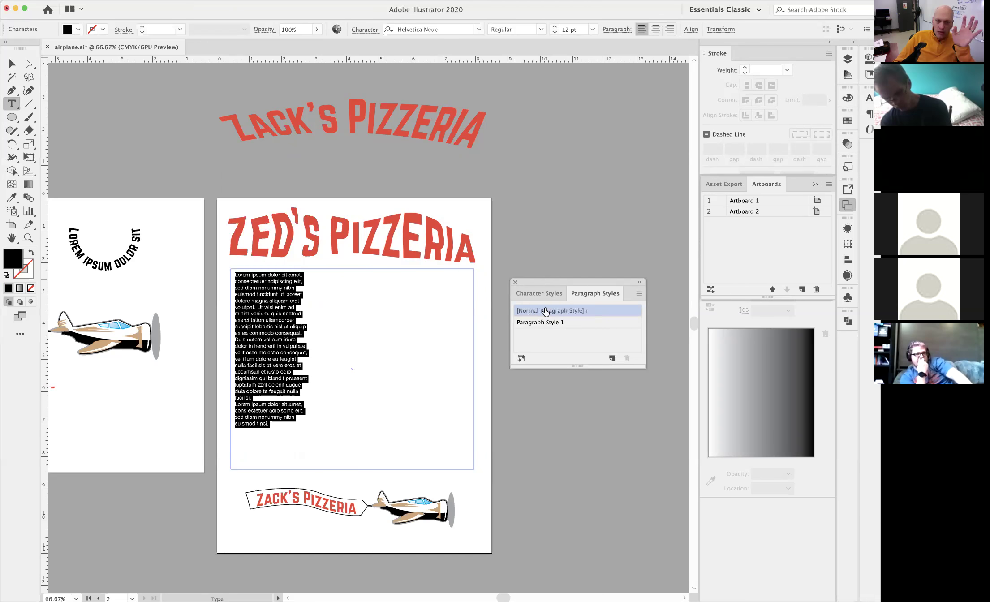
left_click(579, 327)
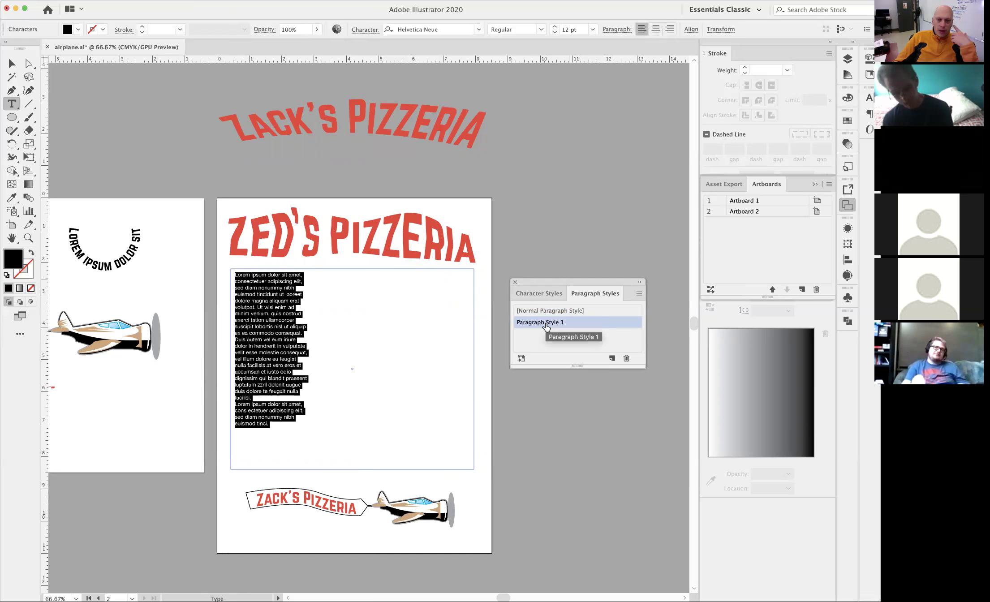
left_click_drag(539, 283, 545, 86)
mouse_move(541, 131)
left_mouse_down()
mouse_move(520, 126)
mouse_move(545, 129)
left_mouse_up()
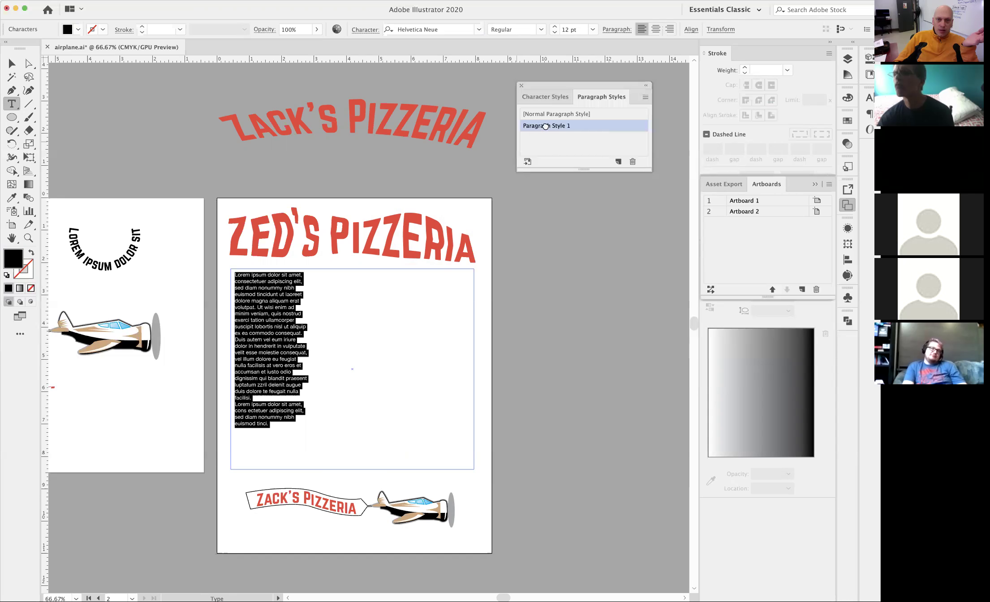
Step: Open the options of the new paragraph style and name the style "Body copy"
double_click(545, 127)
left_click(591, 125)
key("Return")
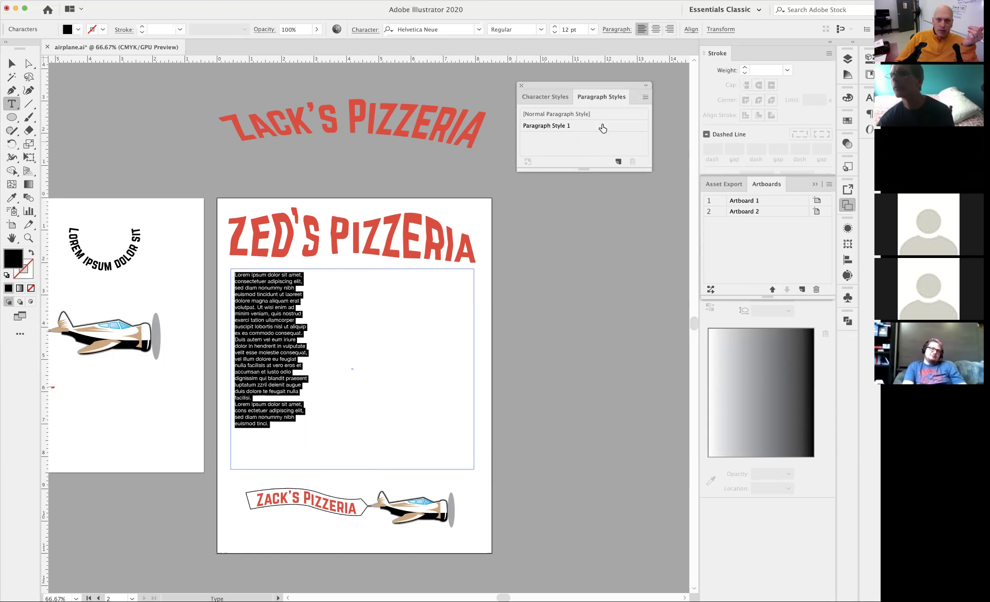
double_click(603, 129)
left_click_drag(513, 180, 565, 187)
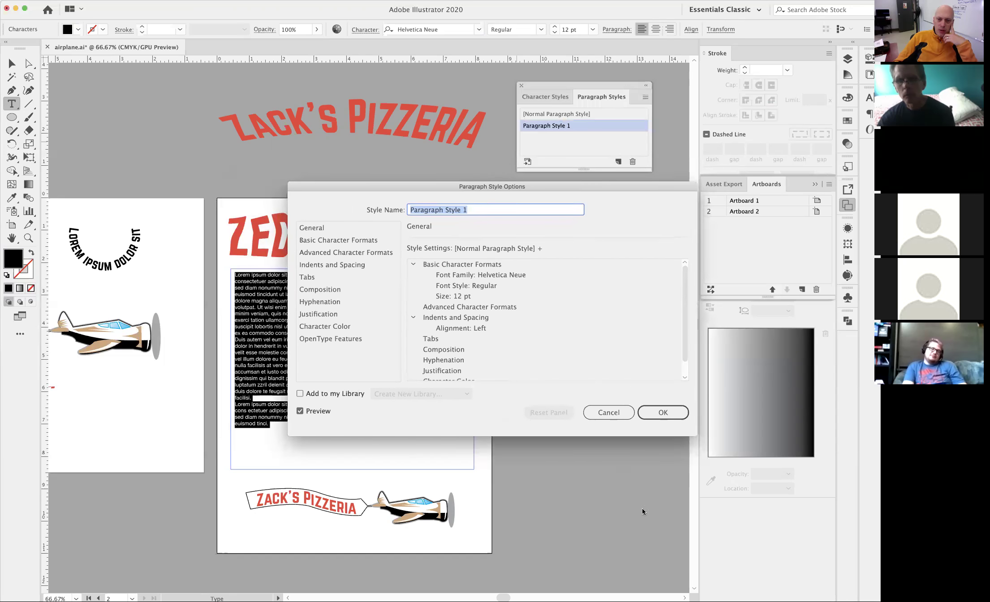
left_click_drag(469, 184, 502, 182)
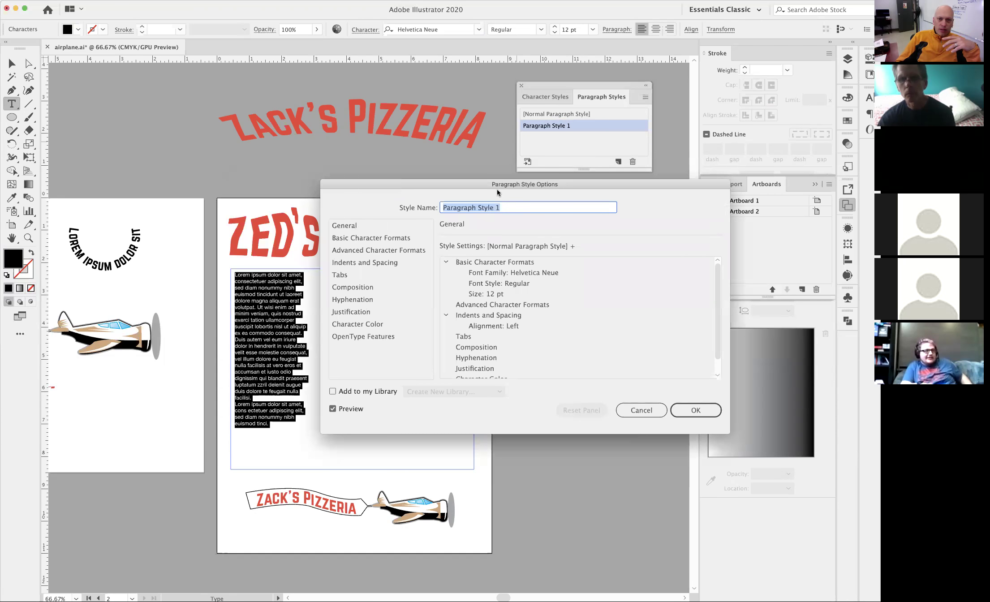
left_click_drag(497, 191, 503, 215)
type("Body copy")
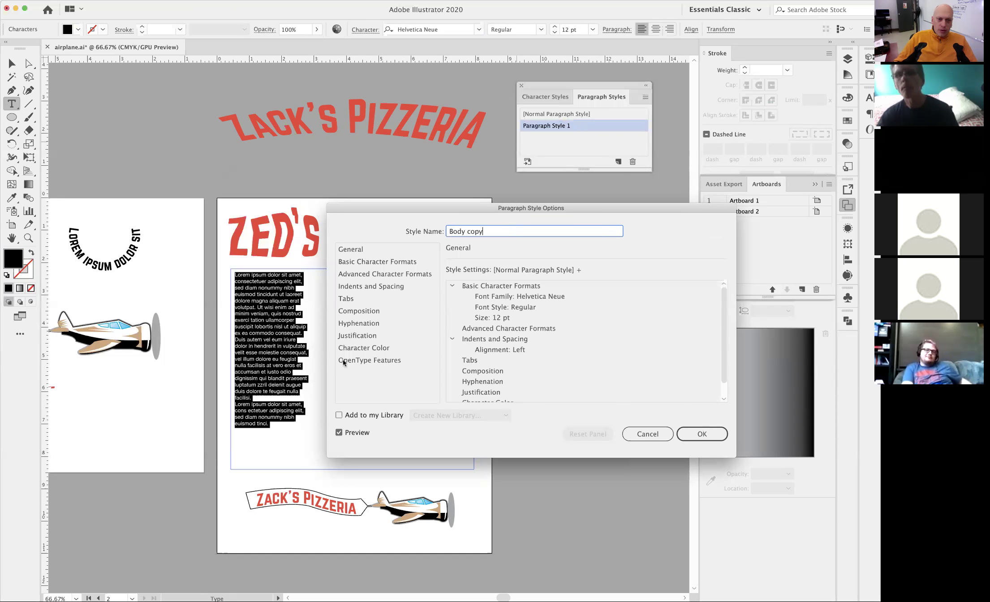
Step: Examine the style's general settings, basic and advanced character formats, indents and spacing, and tabs
left_click(359, 254)
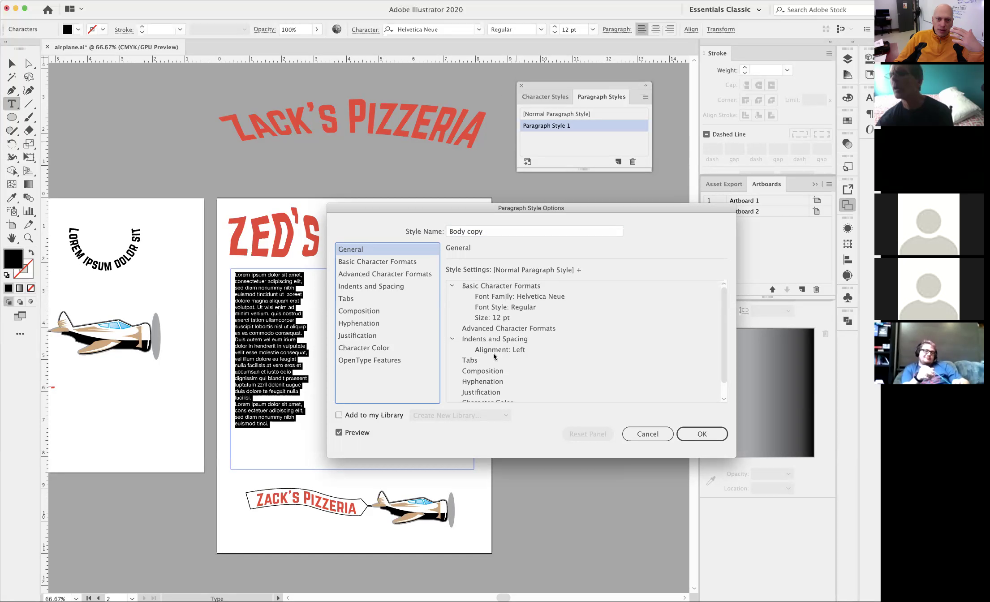
mouse_move(723, 335)
left_mouse_down()
mouse_move(726, 370)
mouse_move(722, 324)
left_mouse_up()
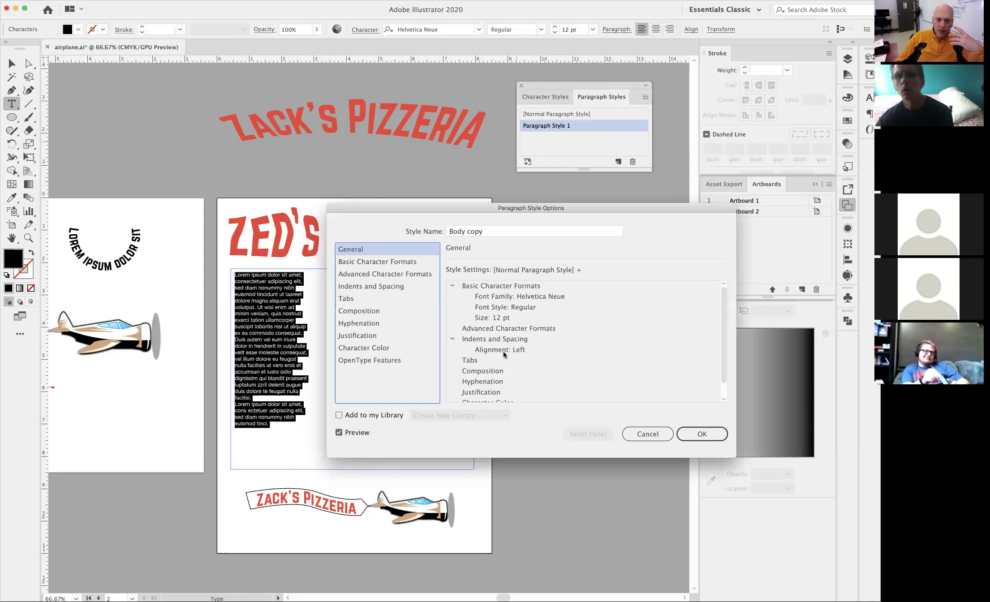
left_click(357, 261)
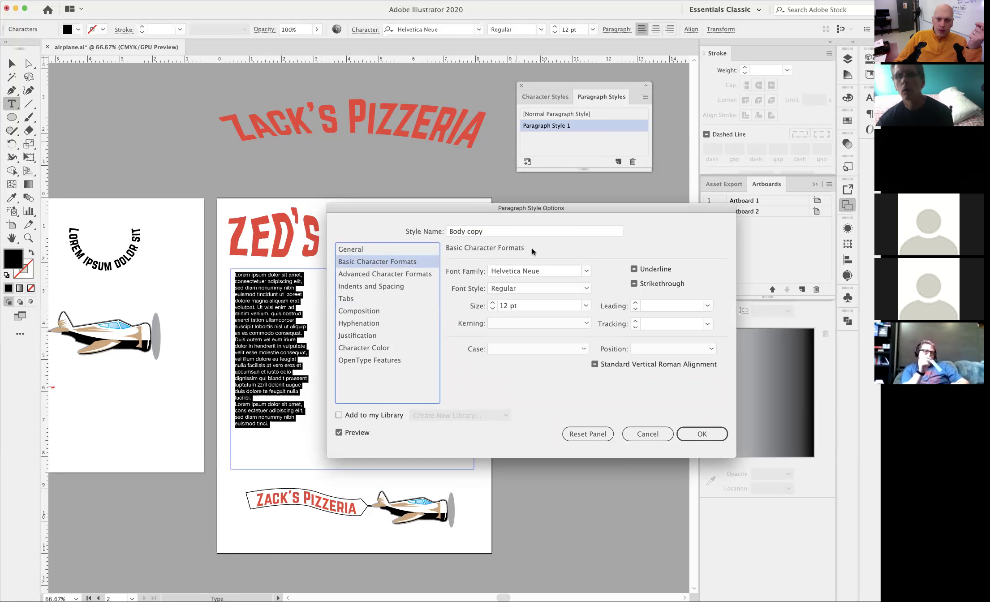
left_click(371, 275)
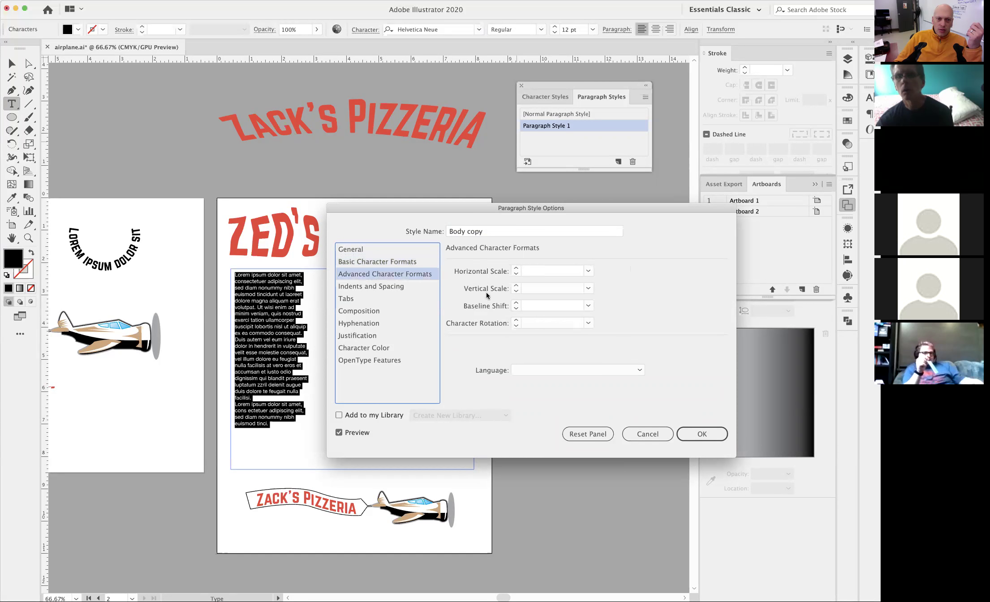
left_click(365, 287)
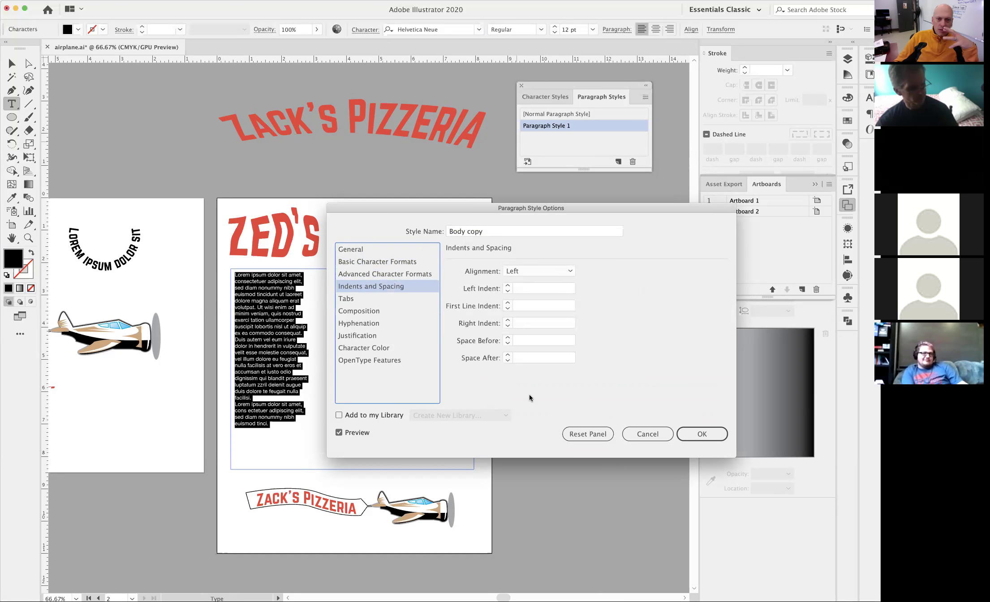
left_click(346, 298)
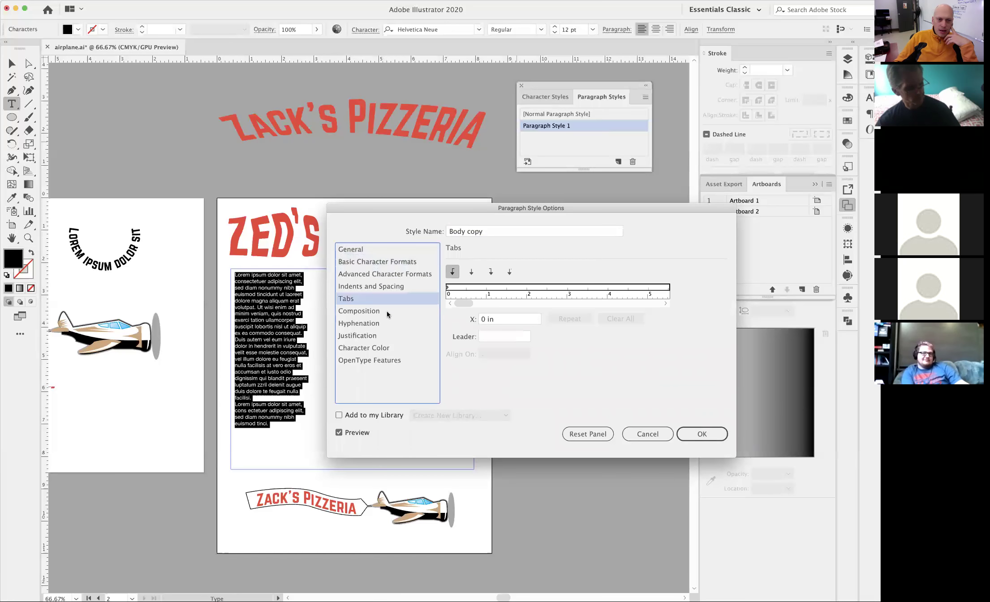
Step: Turn off hyphenation in the Body copy style and review its character color and general settings
left_click(376, 324)
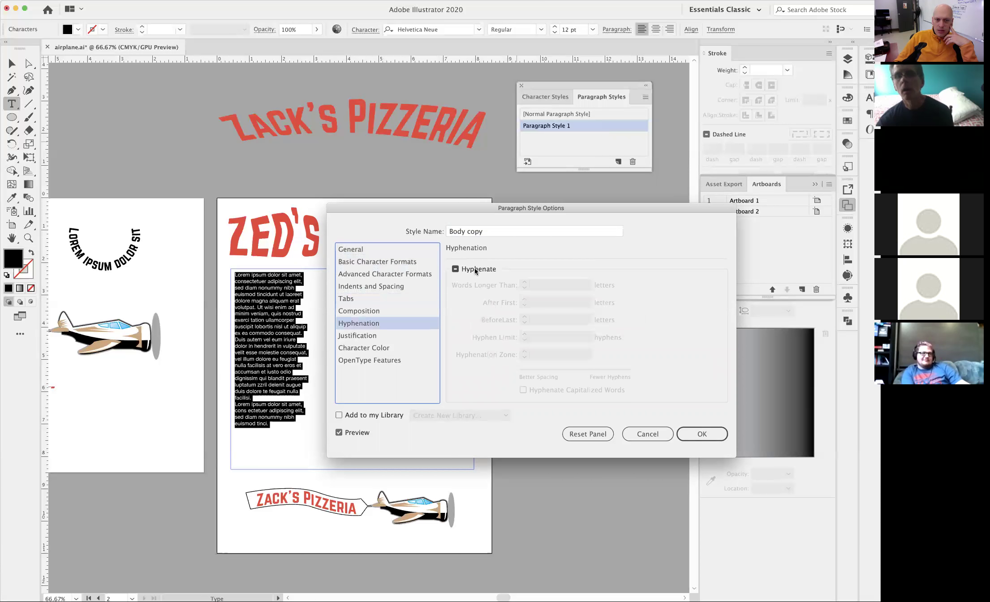
left_click(456, 269)
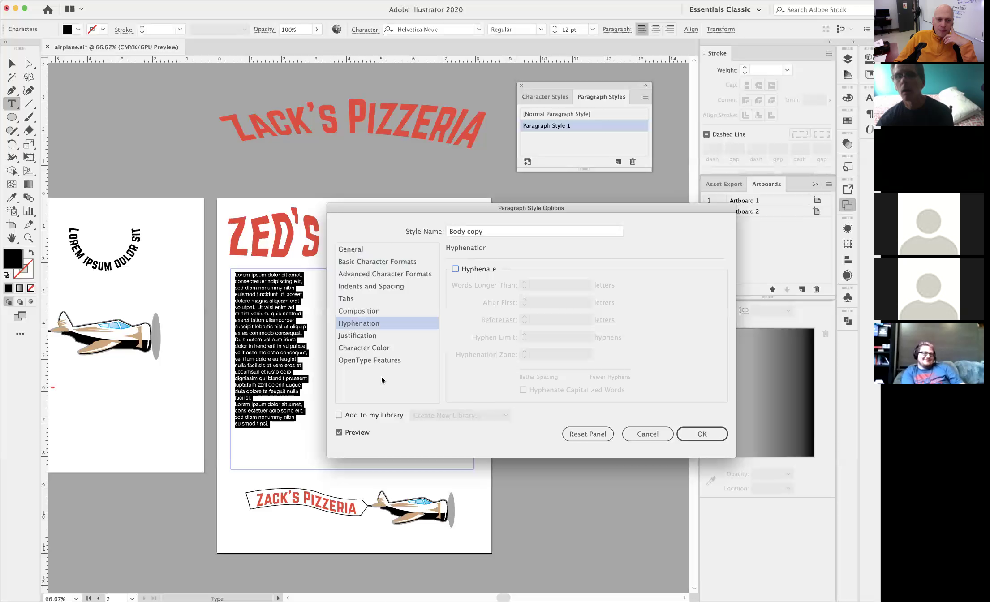
left_click(372, 349)
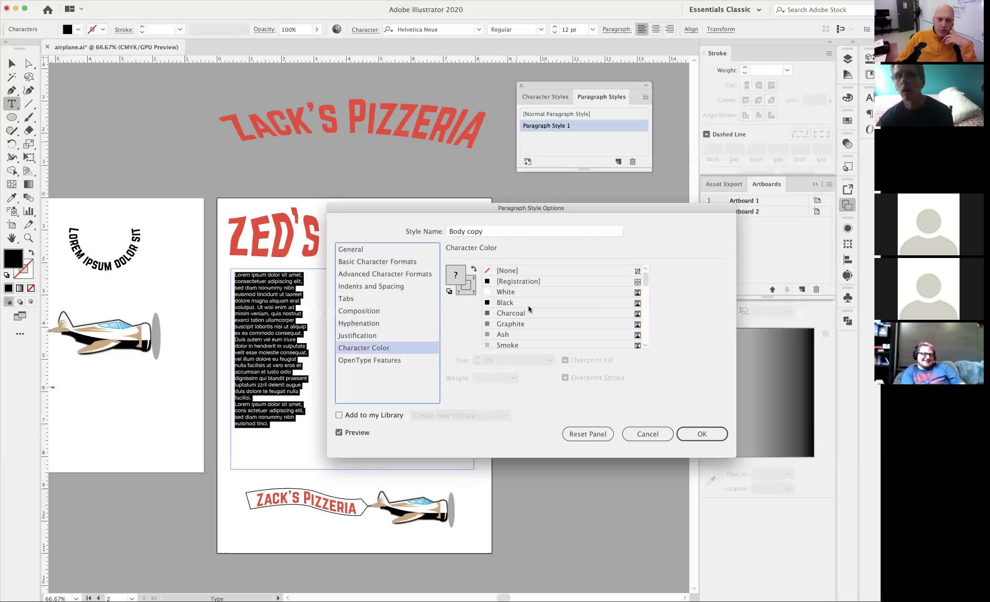
left_click(406, 254)
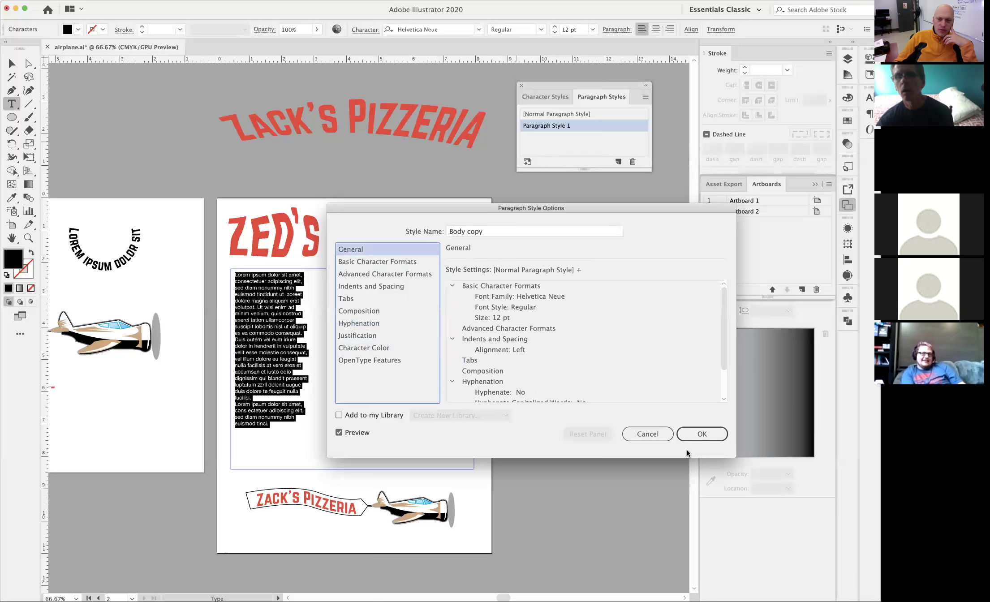
left_click(689, 435)
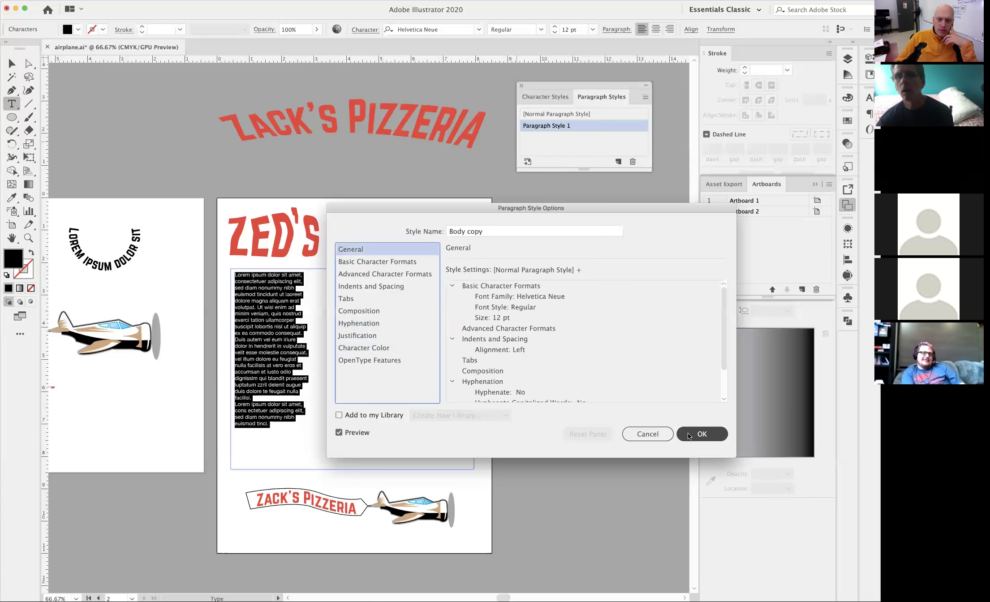
Step: Set the Body copy style's space after paragraphs to 10 pt and confirm the style options
left_click(381, 287)
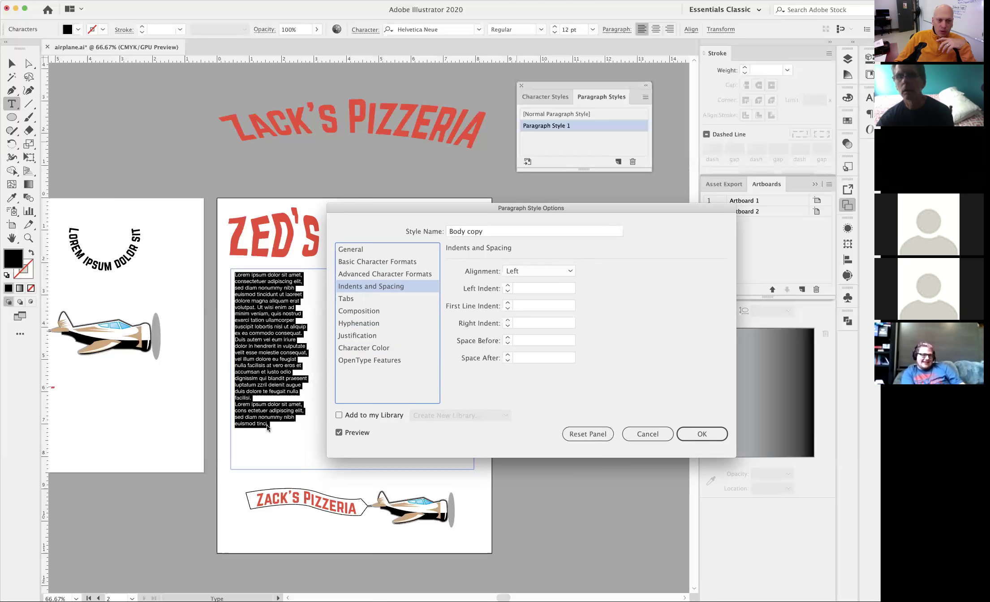
left_click(518, 358)
left_click(508, 355)
left_click(507, 354)
left_click(507, 354)
left_click(507, 354)
left_click(507, 353)
left_click(507, 354)
left_click(507, 354)
left_click(507, 354)
left_click(507, 354)
left_click(507, 354)
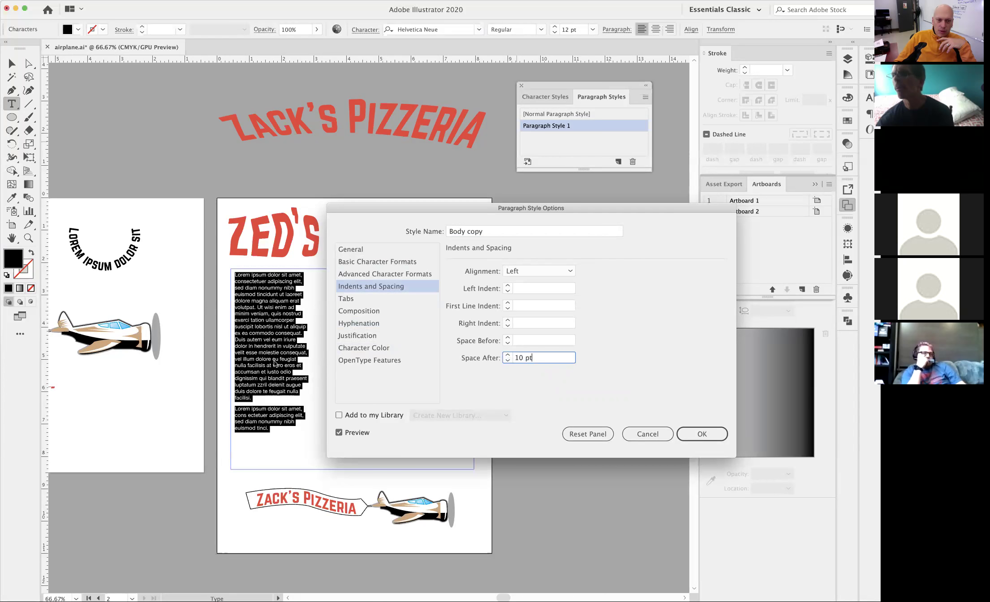
key("Return")
left_click(562, 348)
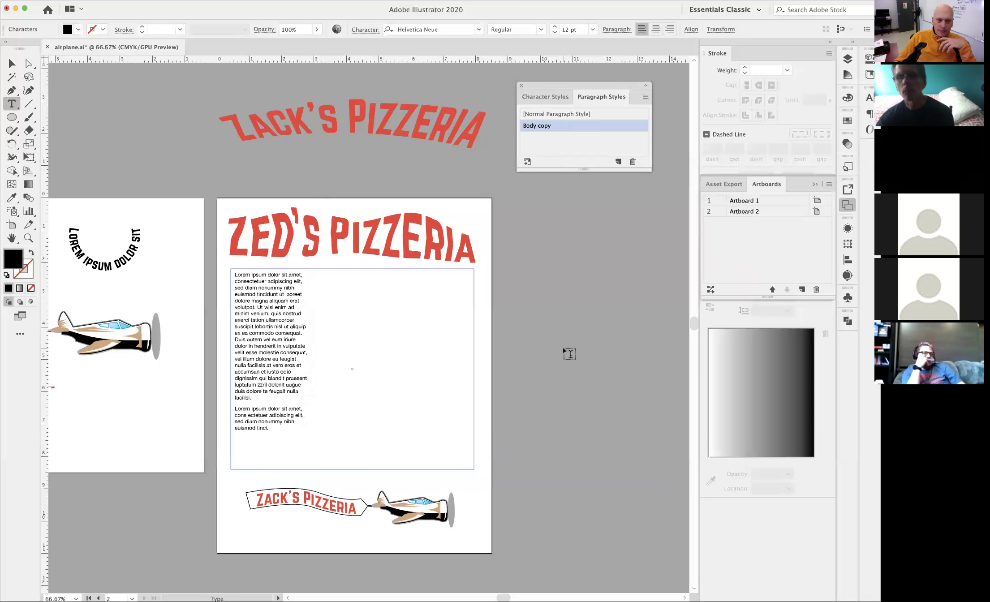
Step: Fill the rest of the three columns with placeholder text after the last paragraph and select several lines in the first column
left_click(270, 429)
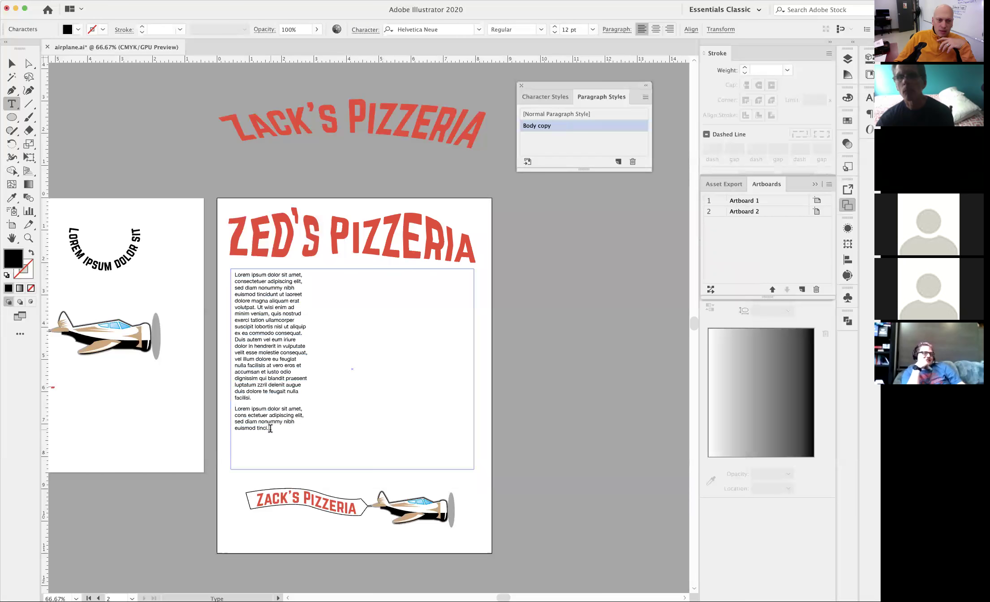
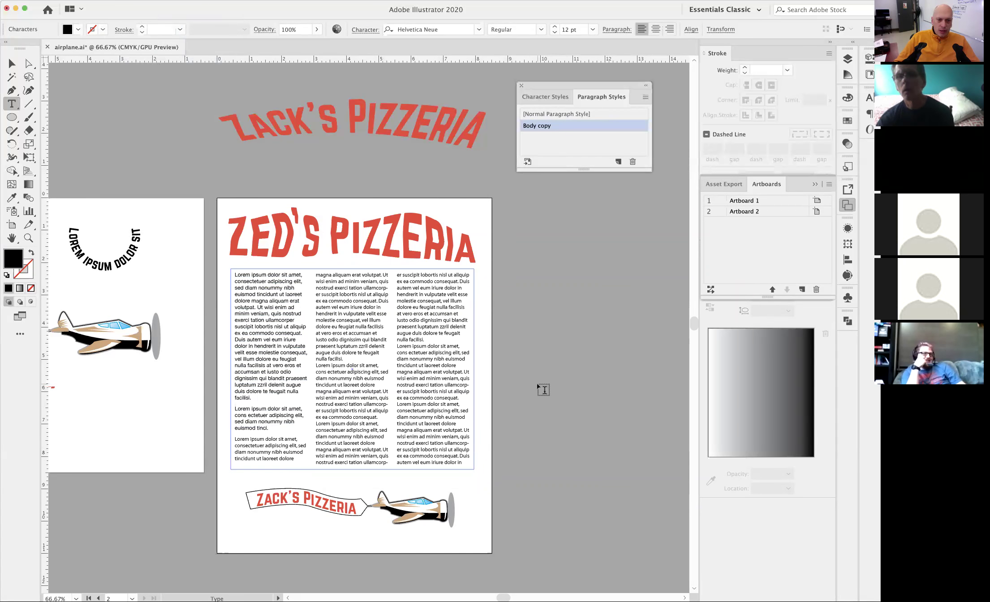
left_click_drag(261, 320, 267, 364)
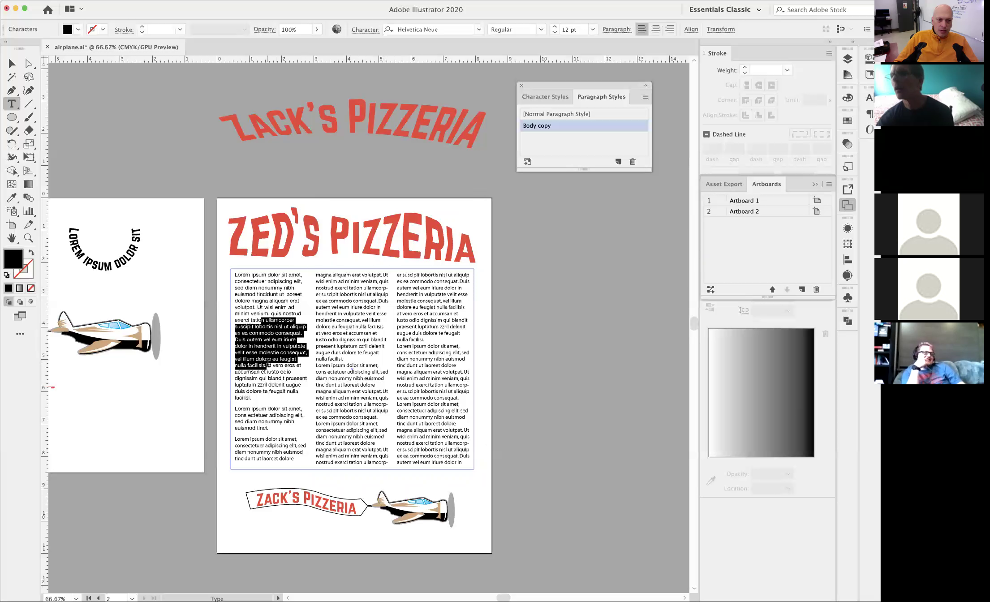
Step: Apply the Body copy paragraph style to the remaining unstyled placeholder text in the three columns and deselect it
triple_click(261, 416)
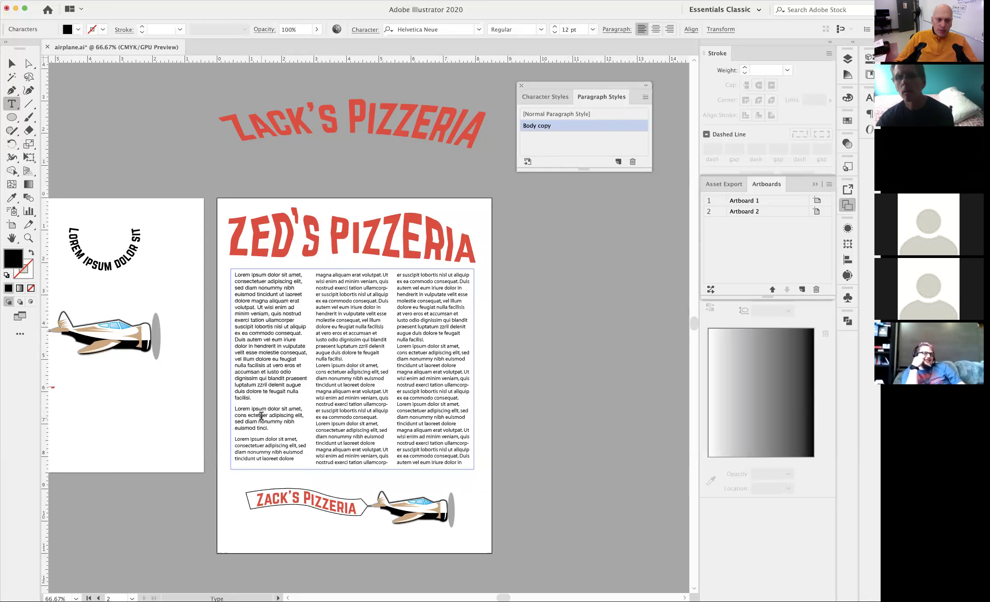
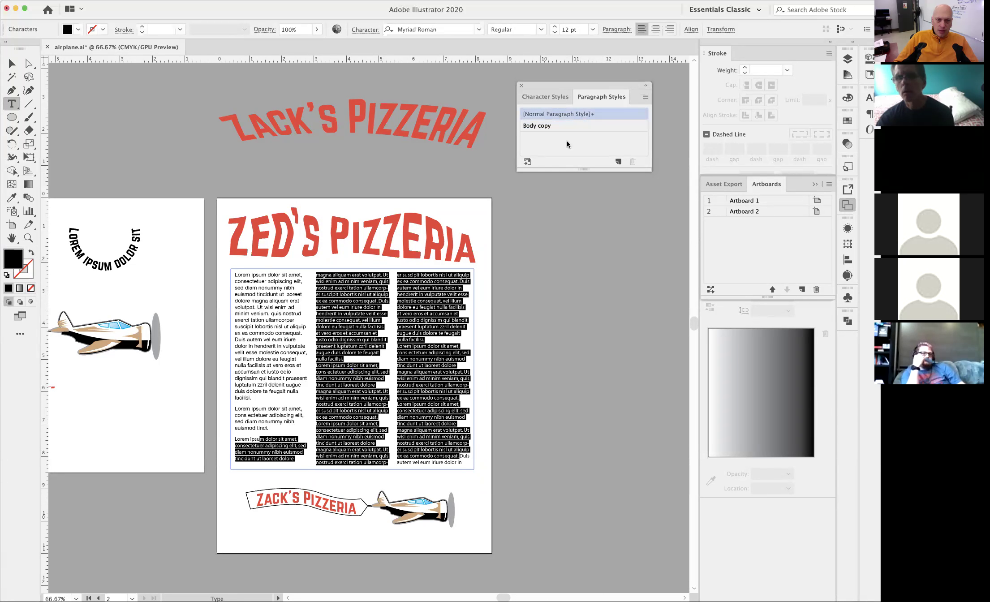
left_click(565, 127)
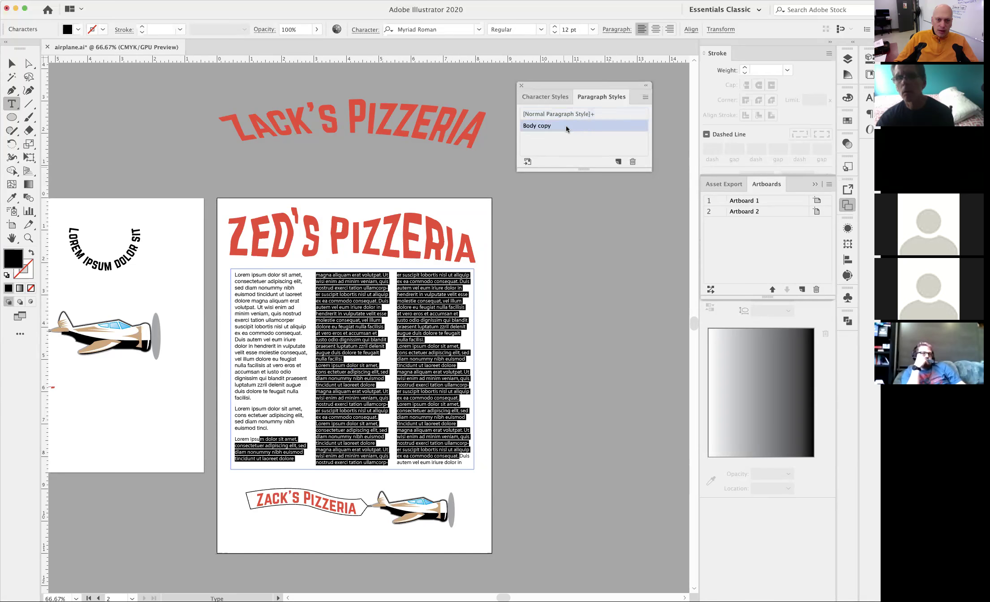
left_click(10, 65)
left_click(558, 392)
Step: Delete the short second paragraph in the first column and one full paragraph in the third column of the text area
key("super+1")
left_click_drag(391, 357, 399, 378)
left_click(448, 330)
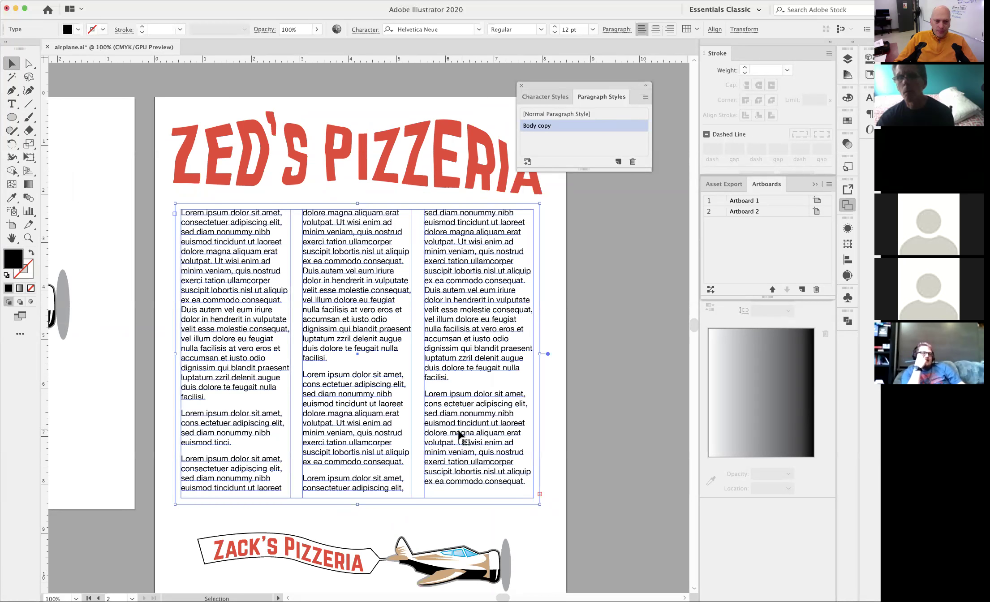
triple_click(228, 433)
key("BackSpace")
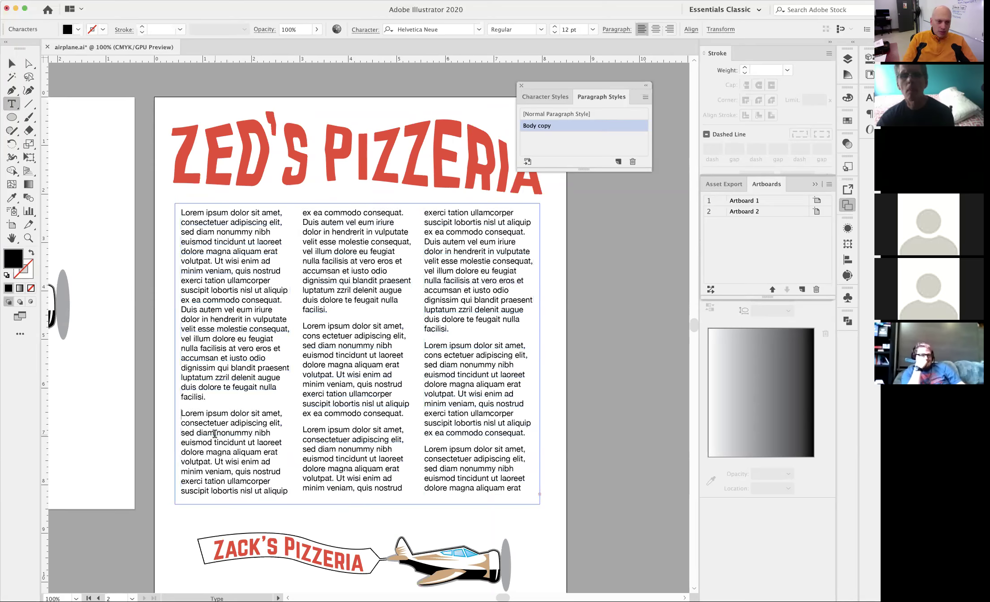
triple_click(463, 375)
key("BackSpace")
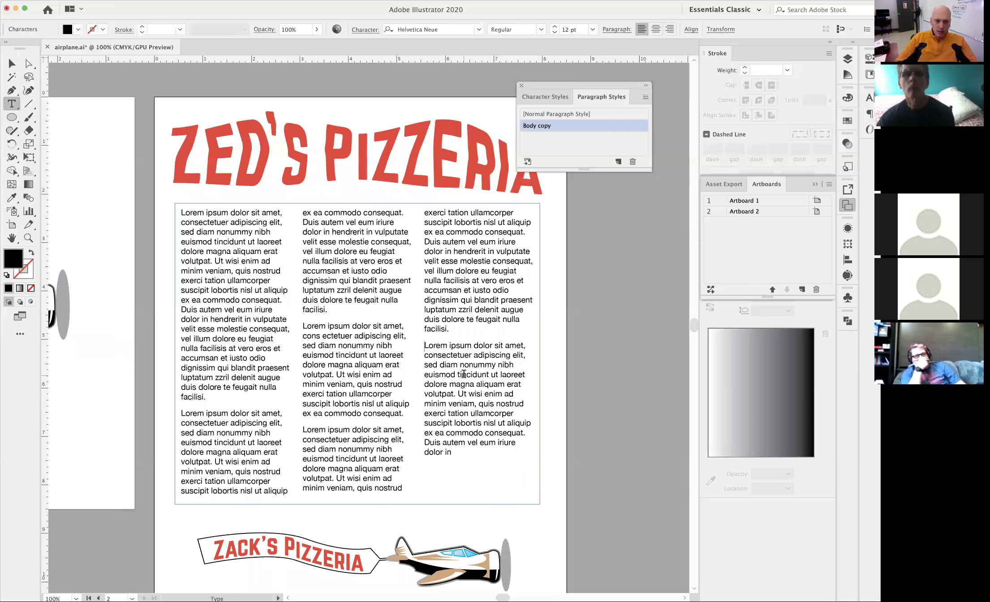
left_click(14, 65)
left_click(637, 356)
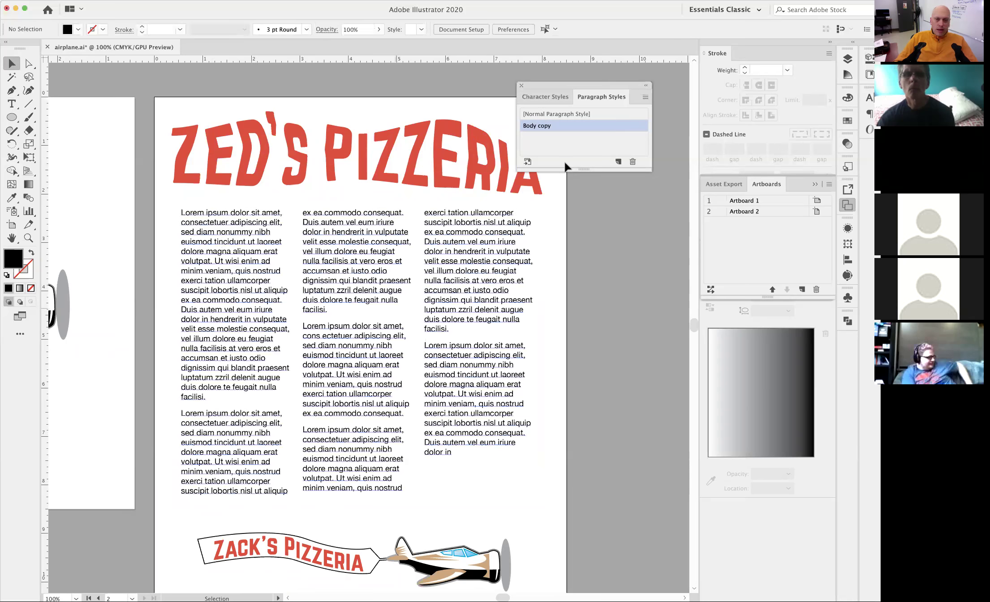
left_click(467, 271)
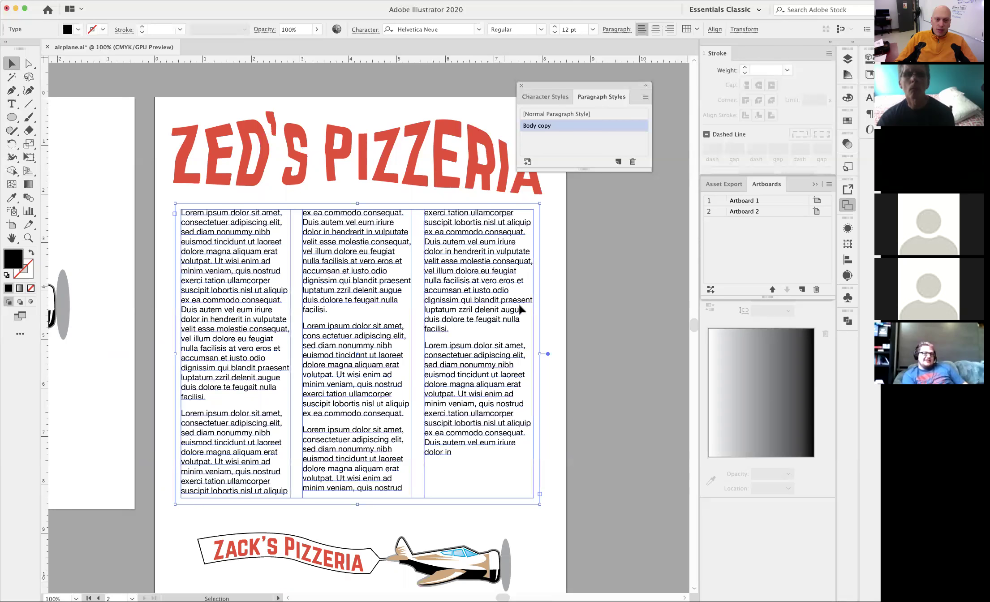
triple_click(472, 281)
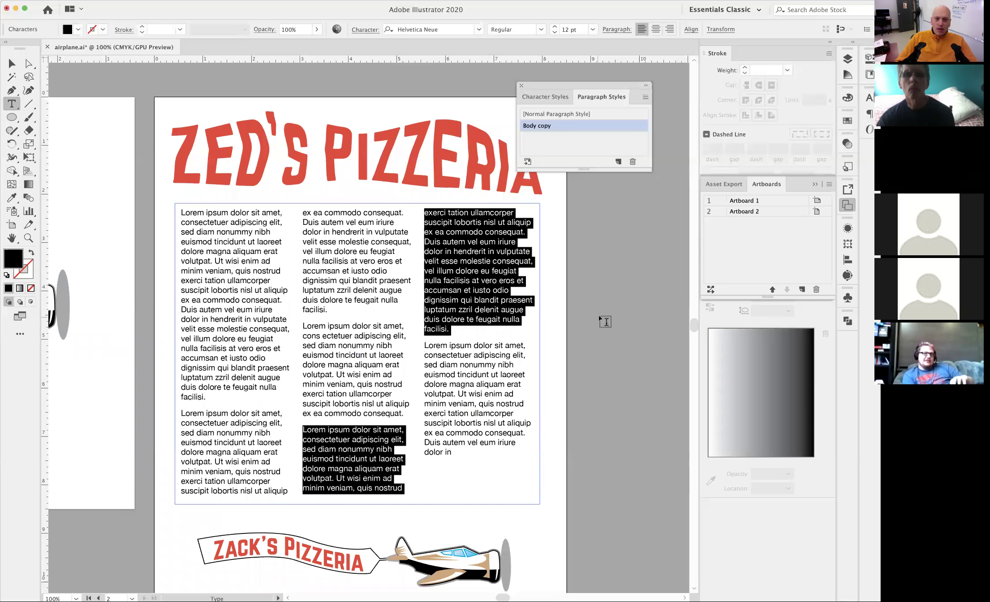
key("Escape")
left_click(566, 304)
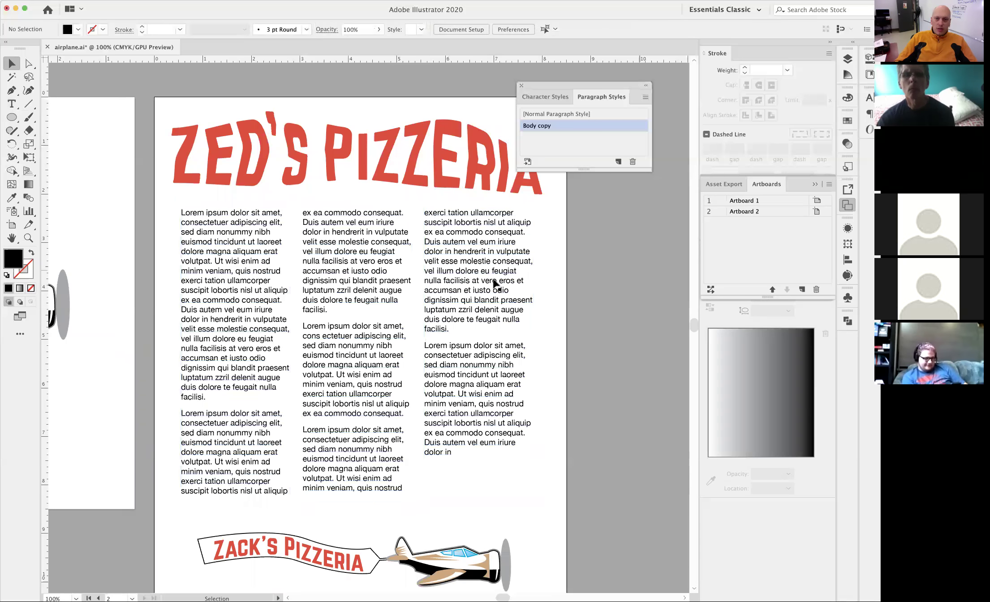
Step: Edit the Body copy paragraph style and set its font size to 10 pt
double_click(586, 131)
left_click_drag(477, 217, 479, 262)
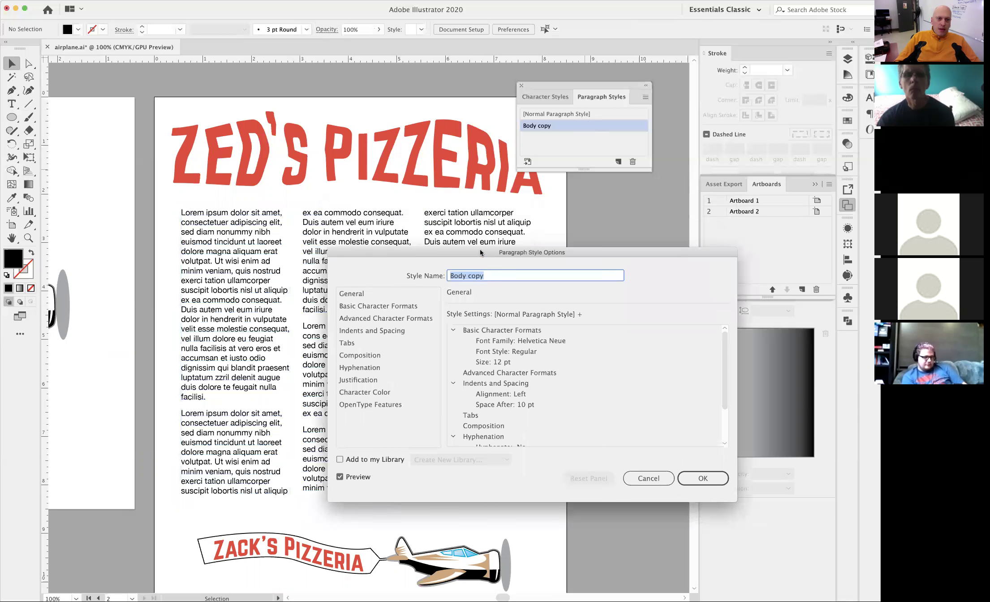
left_click(374, 307)
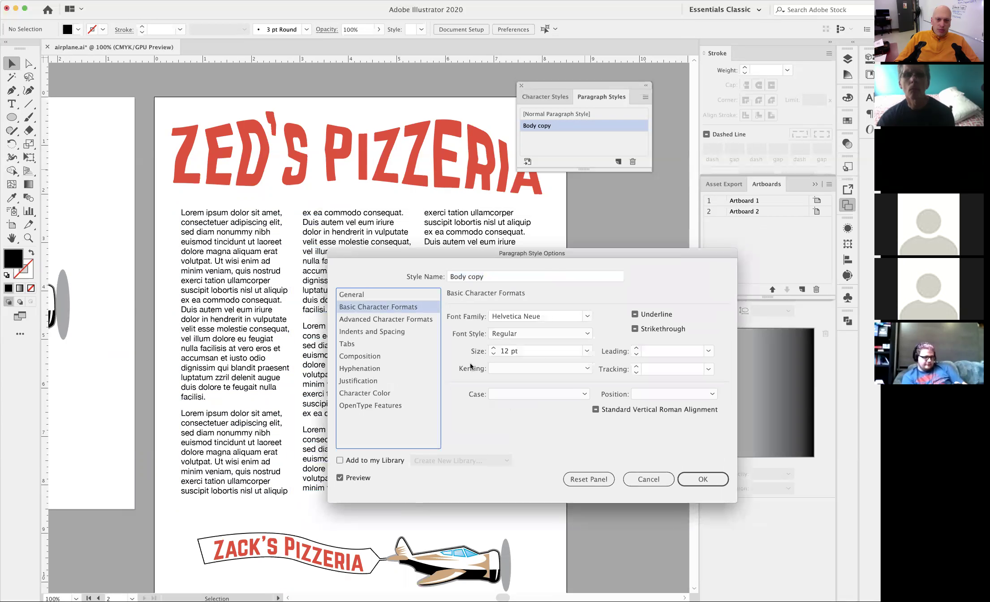
left_click(494, 354)
left_click(494, 354)
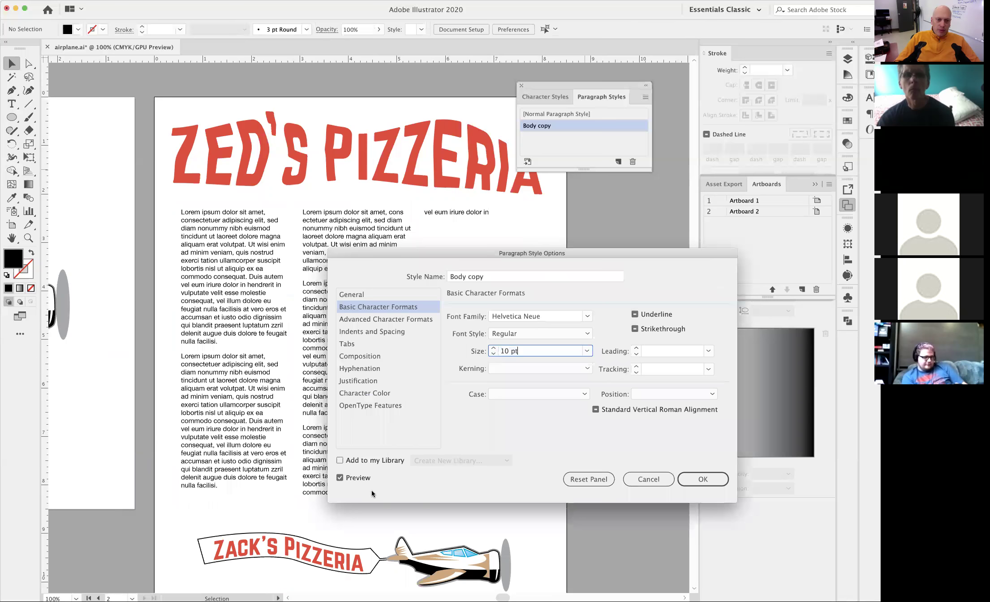
left_click_drag(379, 252, 402, 260)
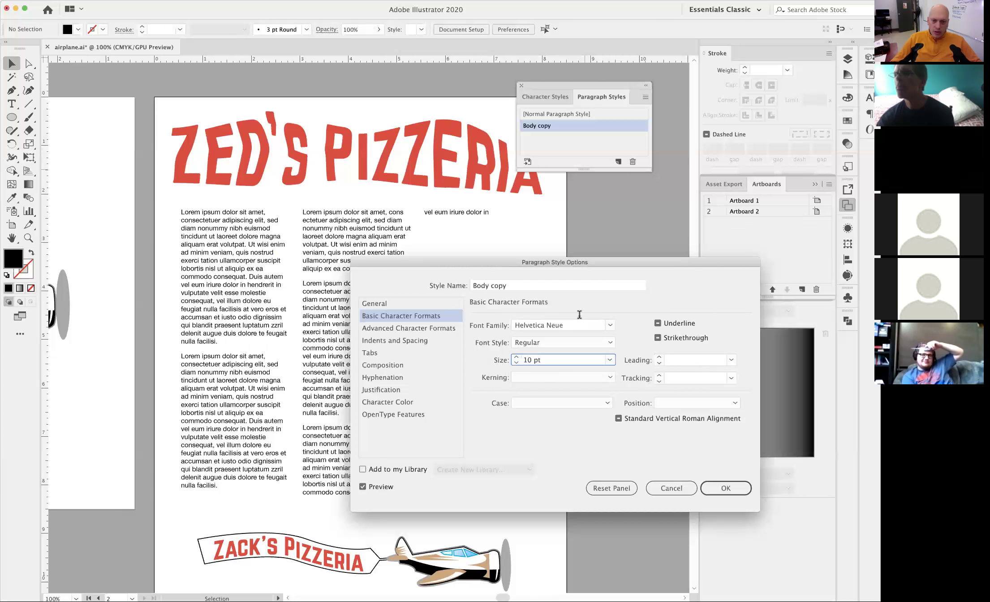
left_click(517, 357)
left_click(516, 362)
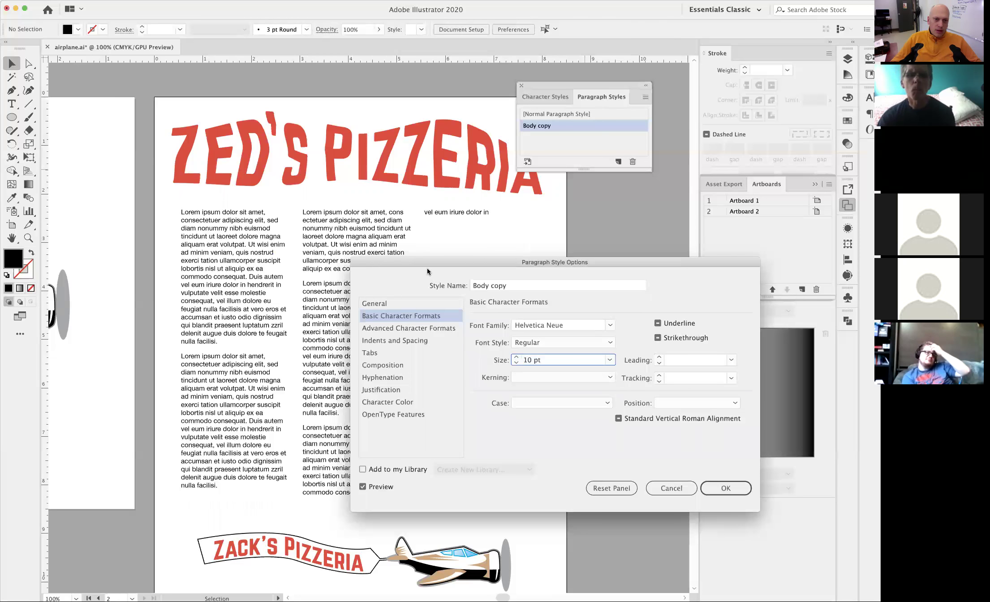
Step: Try Left Justify alignment on the Body copy style, and return the alignment to Left
left_click_drag(427, 267, 509, 243)
left_click(491, 301)
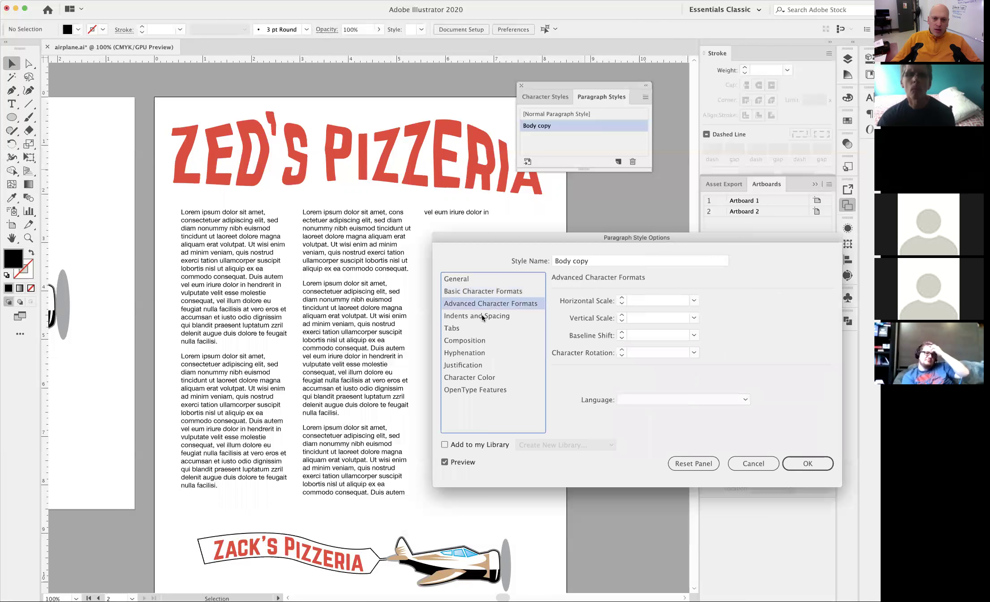
left_click(482, 315)
left_click(648, 300)
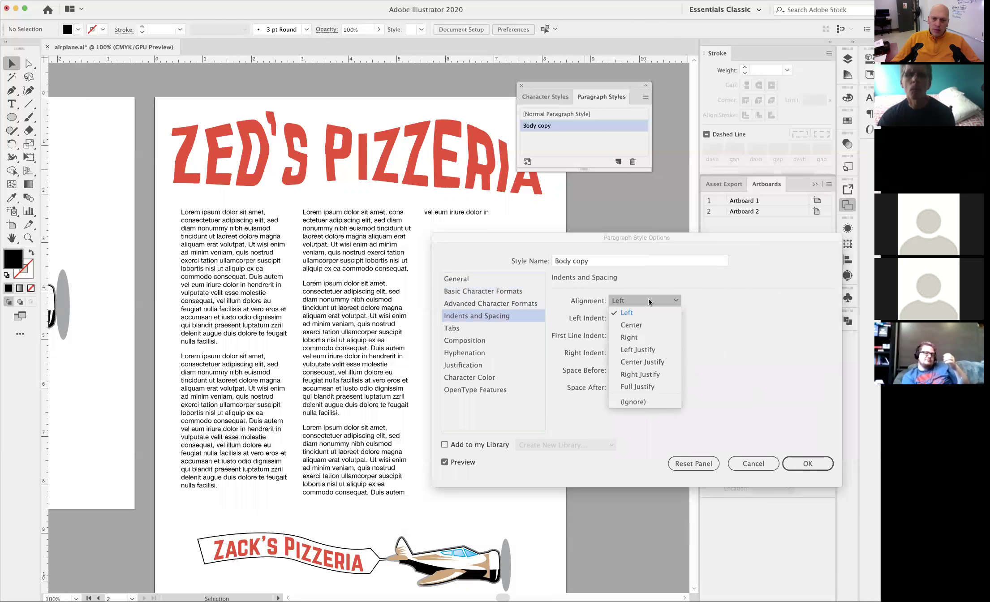
left_click(646, 350)
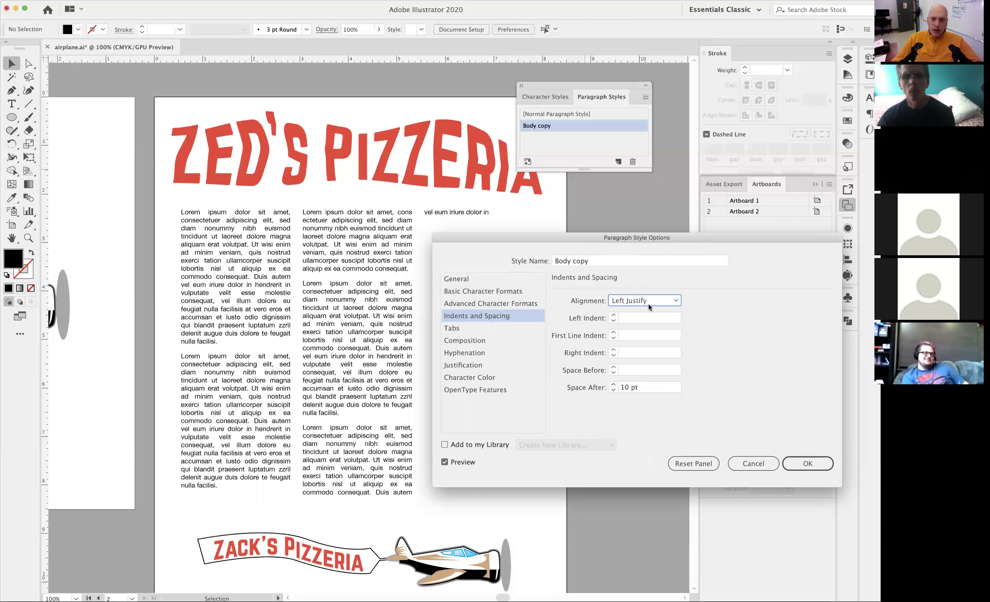
left_click(671, 300)
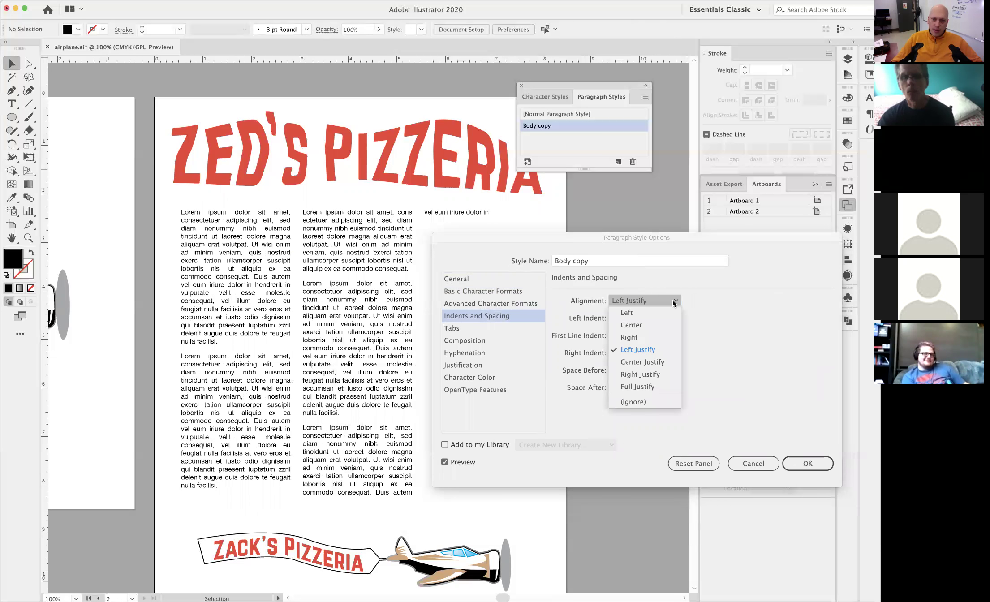
left_click(647, 313)
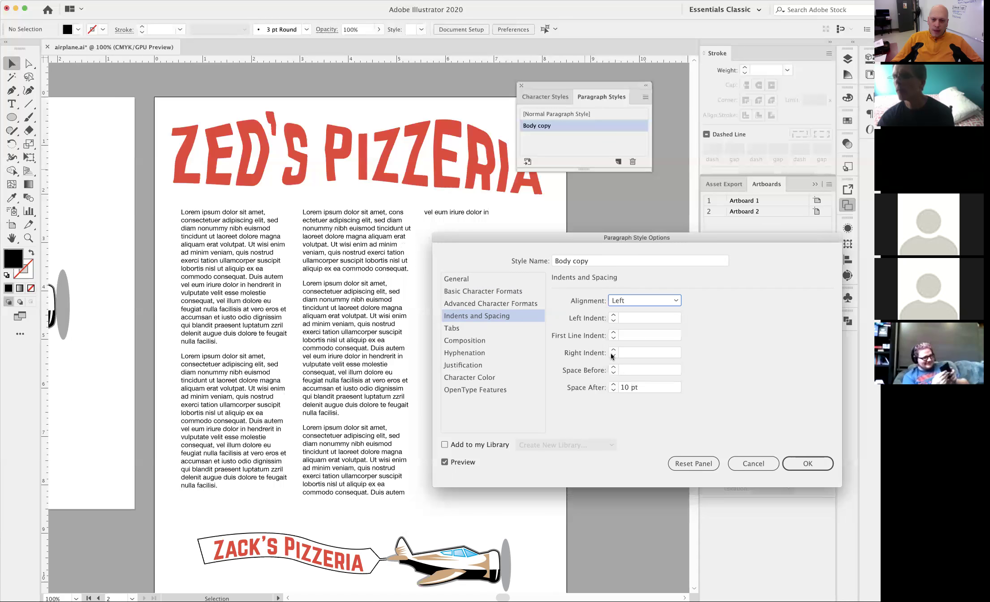
Step: Set the Body copy style's character color to Charcoal, and review its OpenType features, composition and advanced character formats
left_click(458, 329)
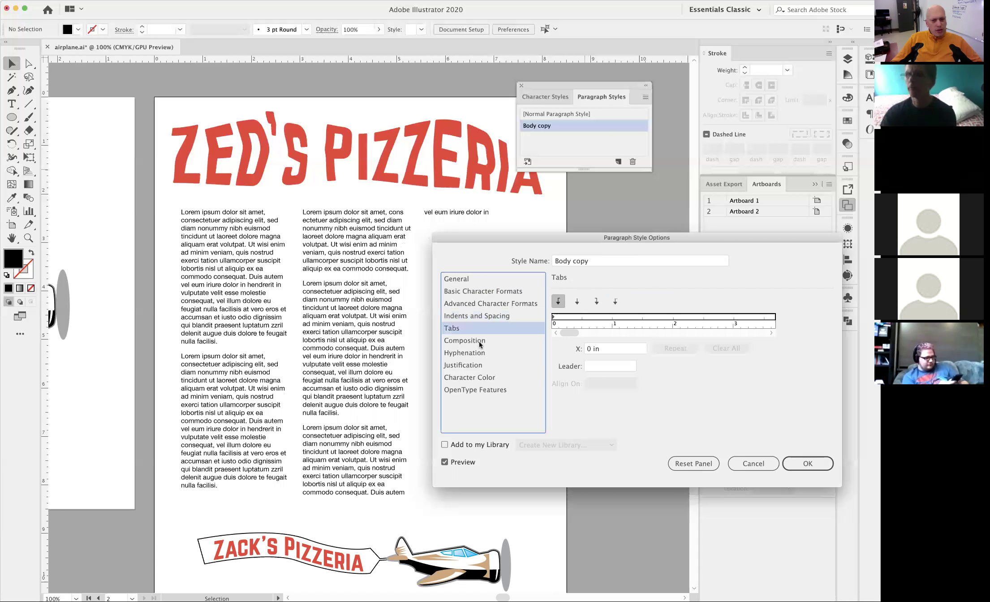
left_click(481, 380)
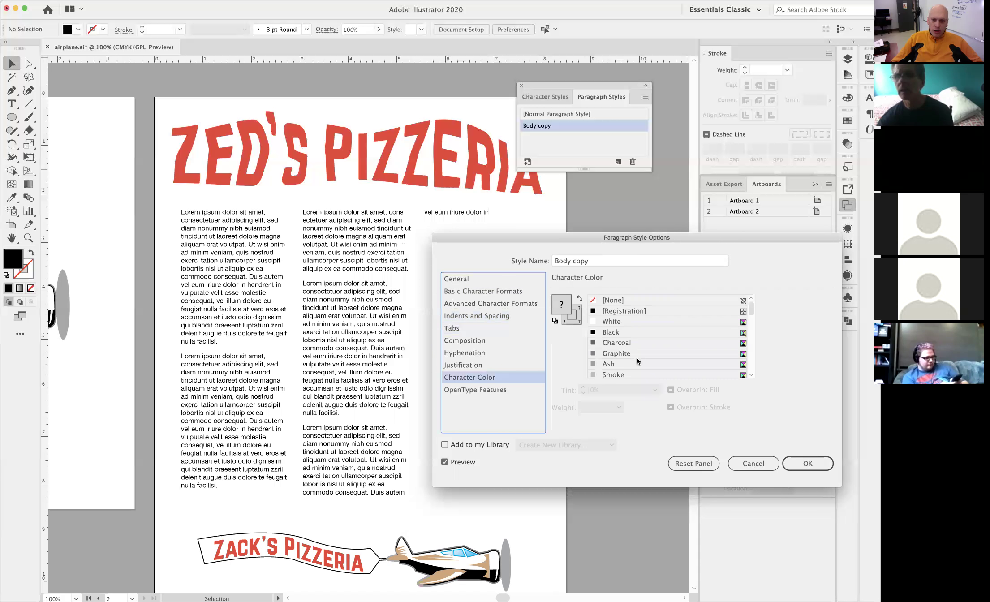
left_click(623, 344)
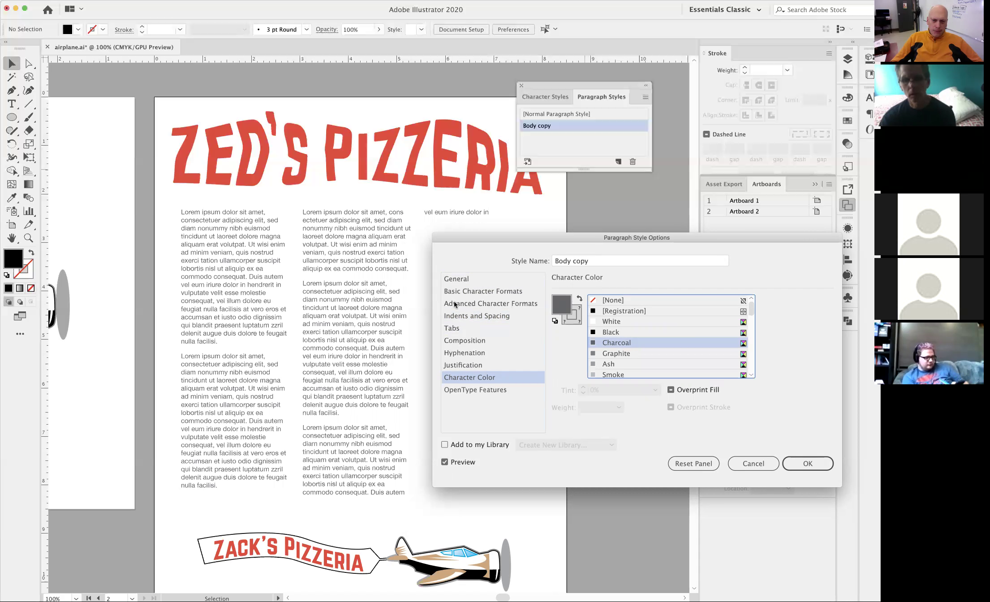
left_click(451, 391)
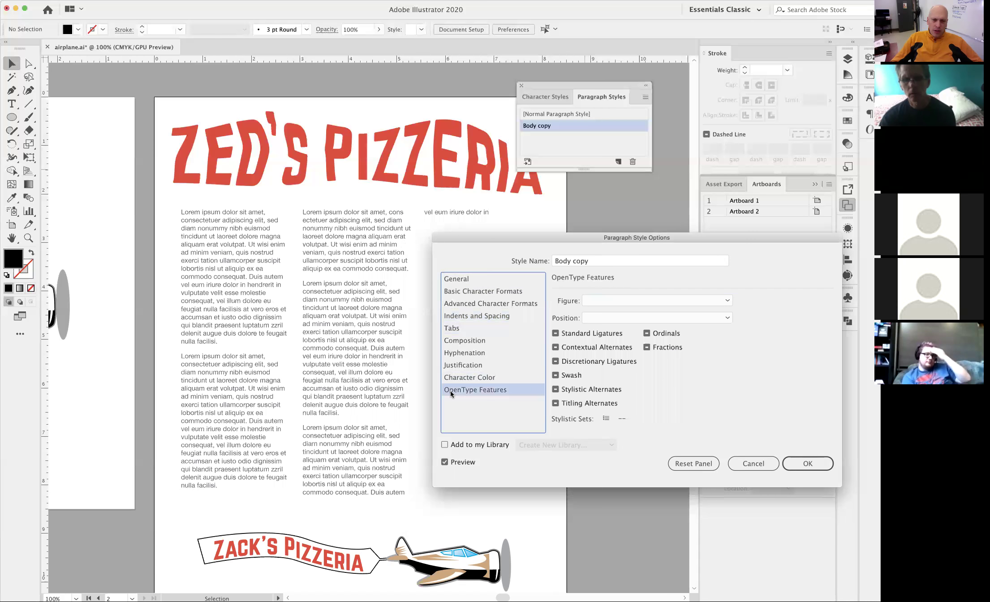
left_click(455, 340)
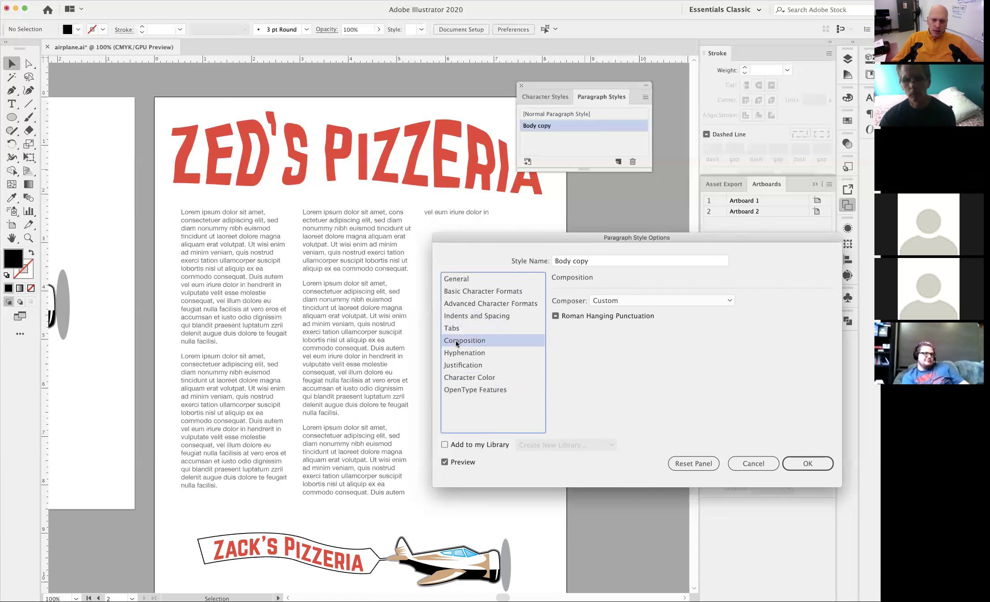
left_click(471, 303)
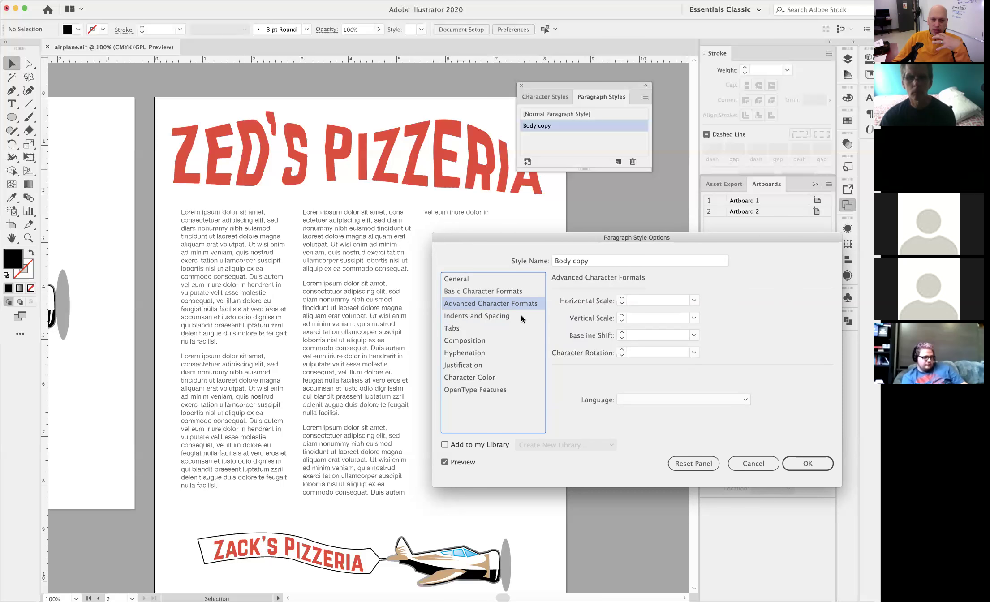
Step: Look over the Body copy style's kerning and leading choices, and try Auto and 14 pt leading
left_click(472, 291)
left_click_drag(737, 244, 705, 264)
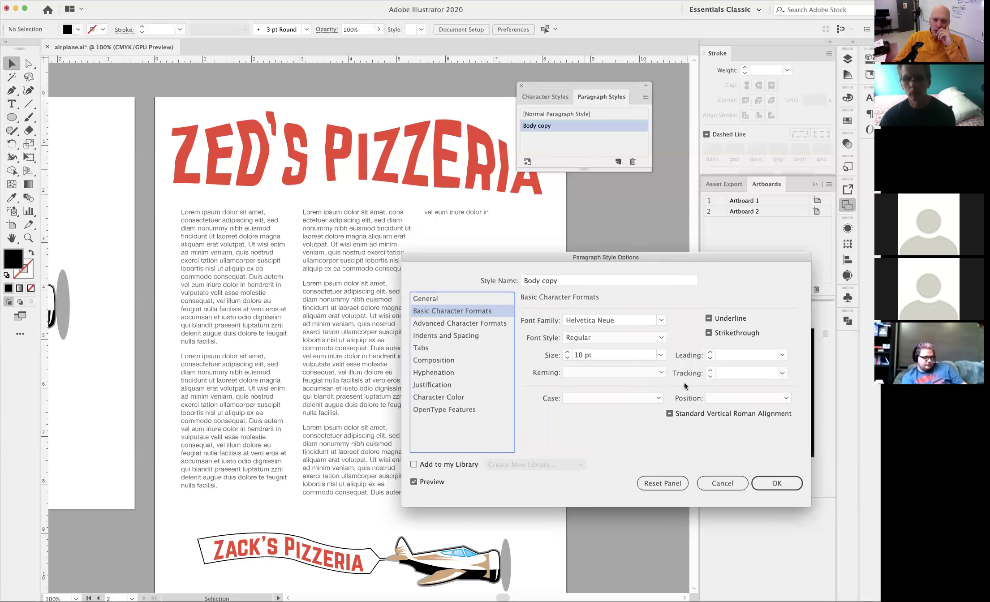
left_click(661, 373)
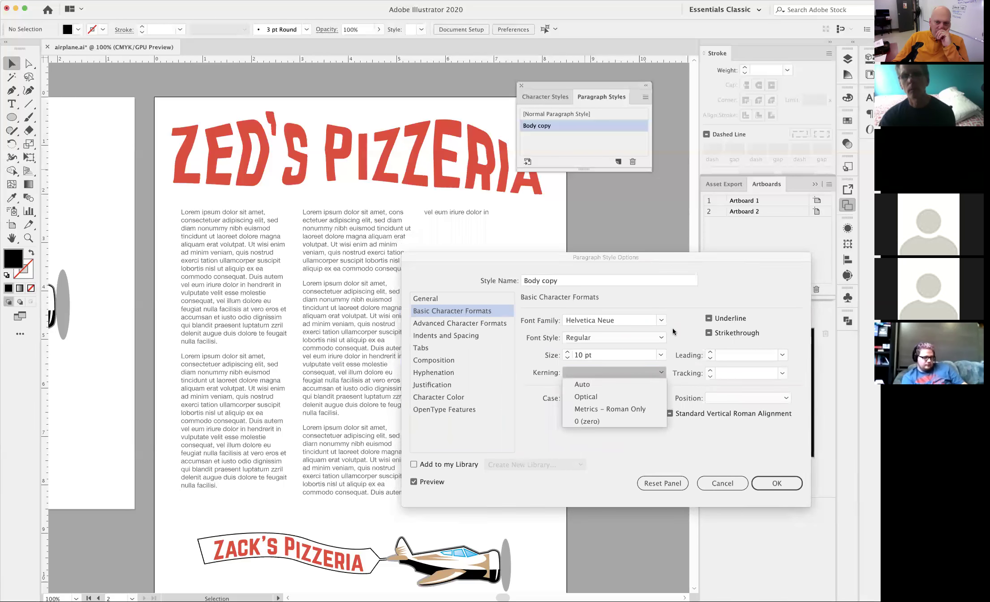
left_click(733, 373)
left_click(781, 355)
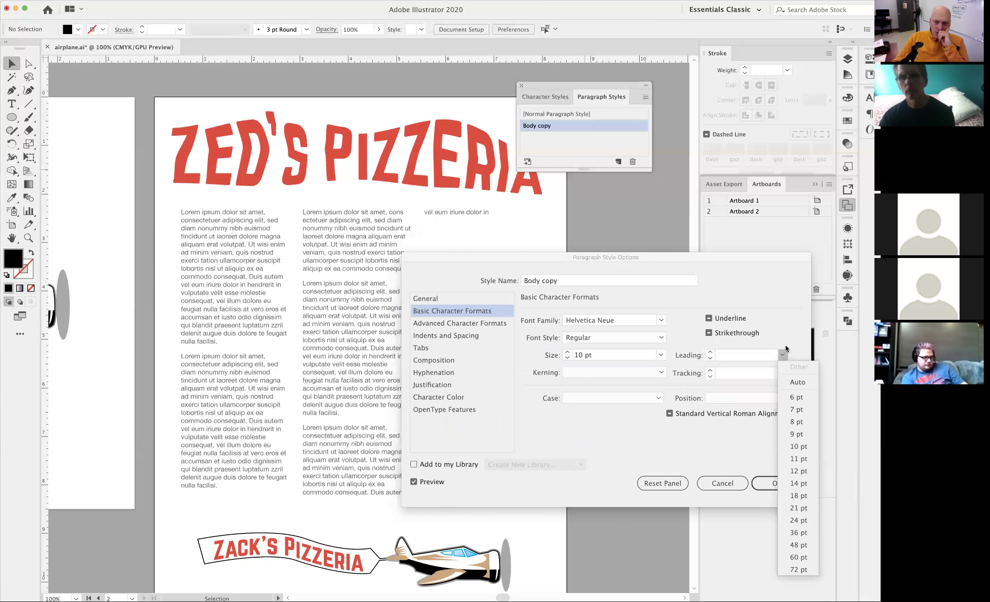
left_click(782, 355)
left_click(782, 354)
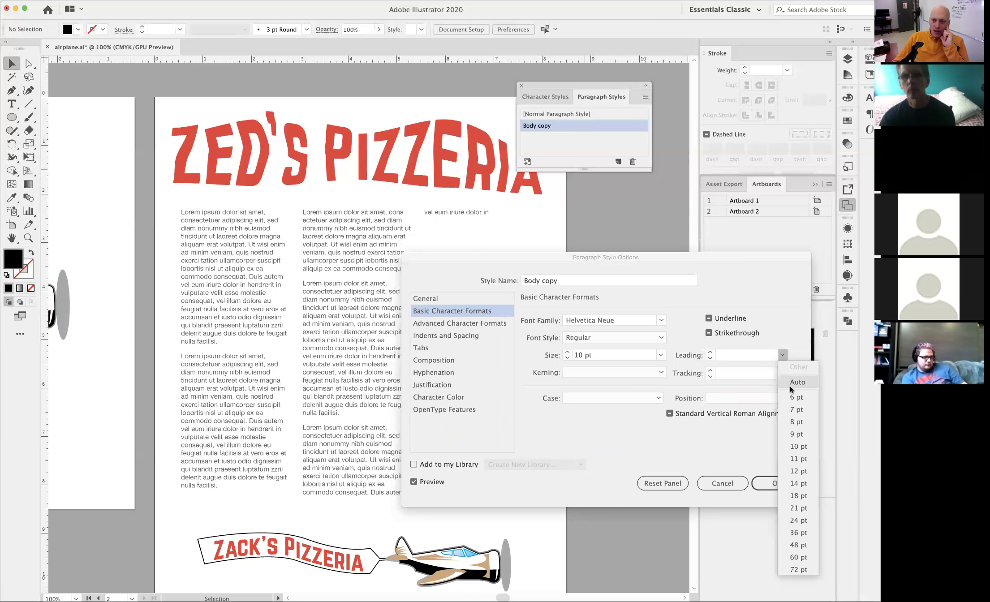
left_click(796, 386)
left_click(782, 355)
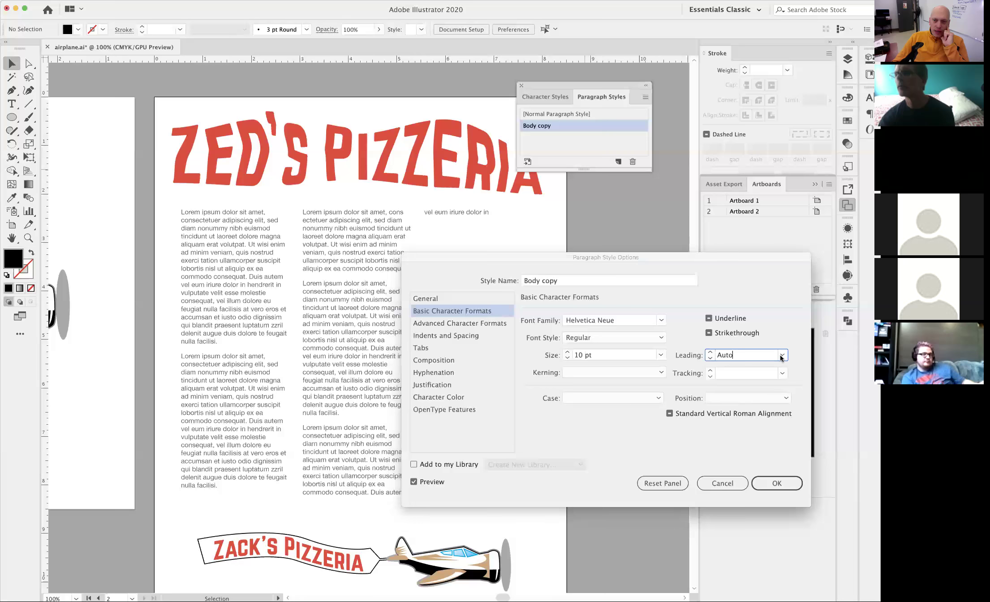
left_click(799, 483)
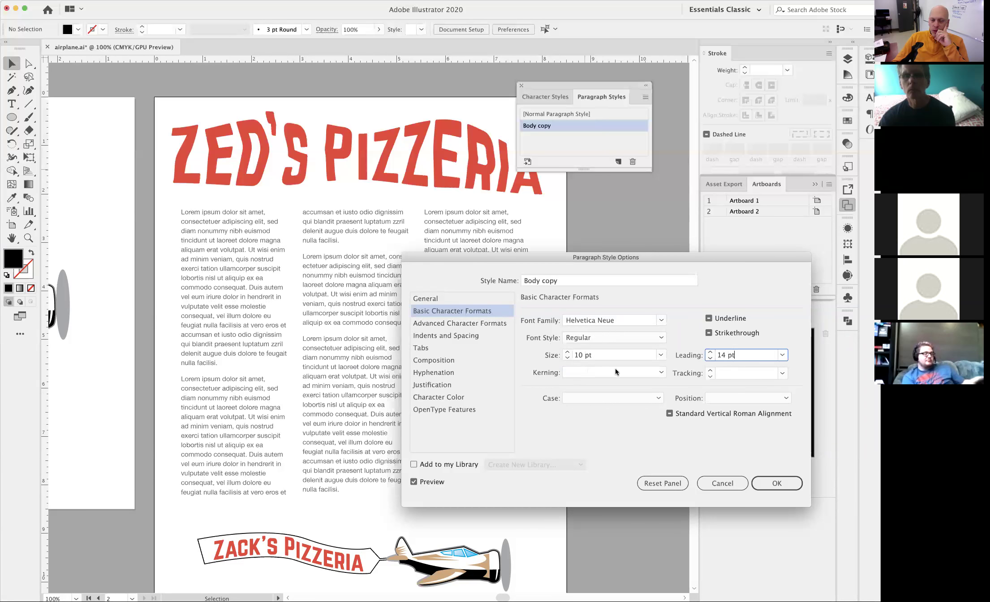
Step: Reduce the Body copy style's leading to 12 pt and further to 9 pt
left_click(782, 354)
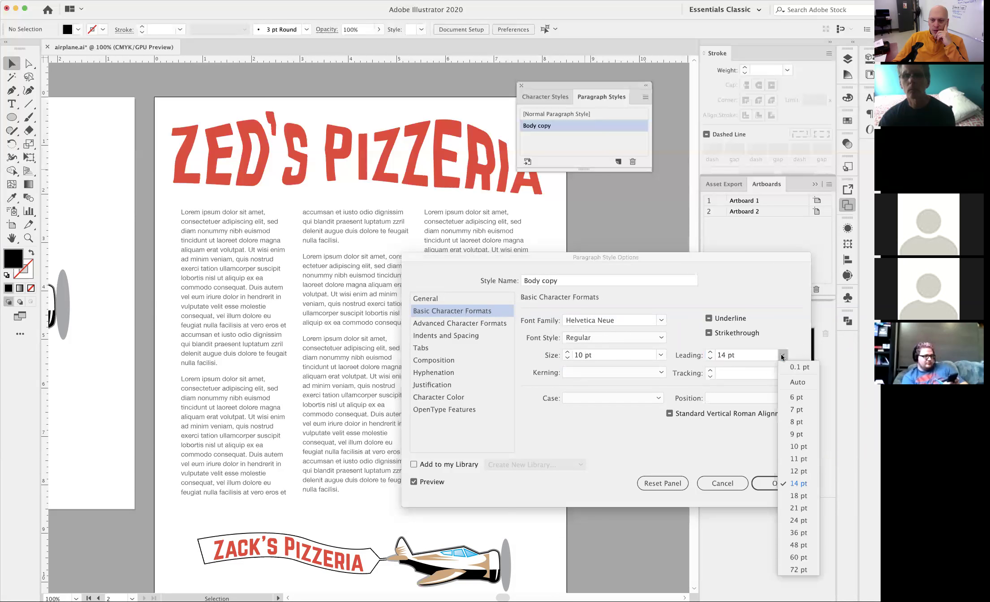
left_click(796, 468)
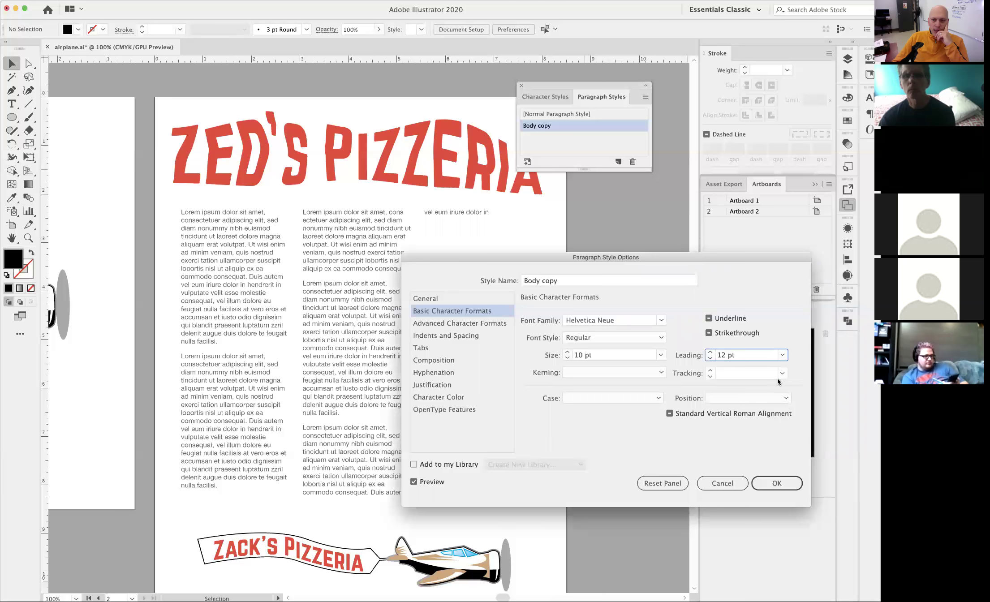
left_click(782, 355)
left_click(796, 434)
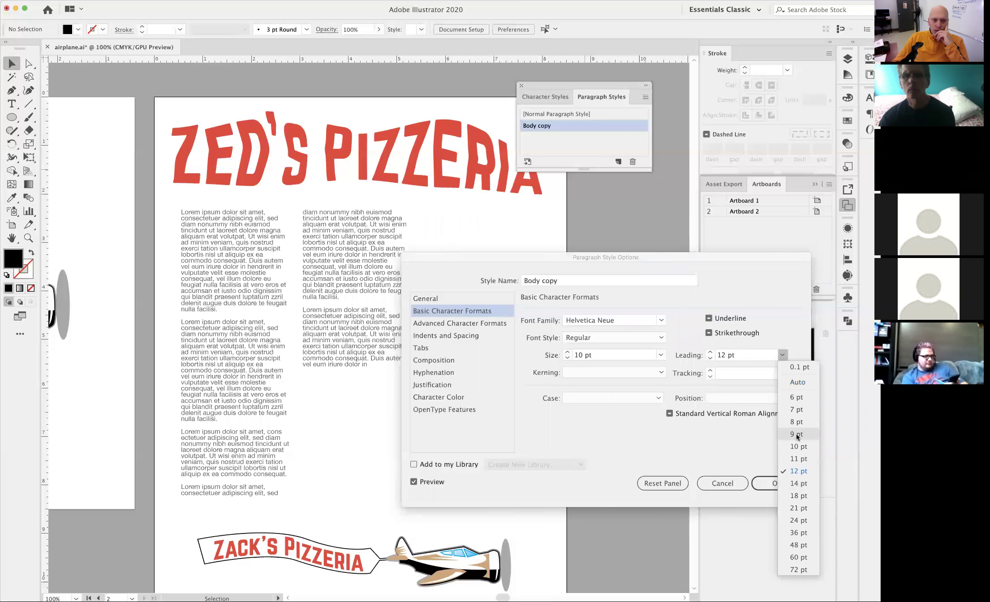
Step: Set the Body copy style's leading to 14 pt, and look over its kerning choices
left_click(782, 355)
left_click(792, 485)
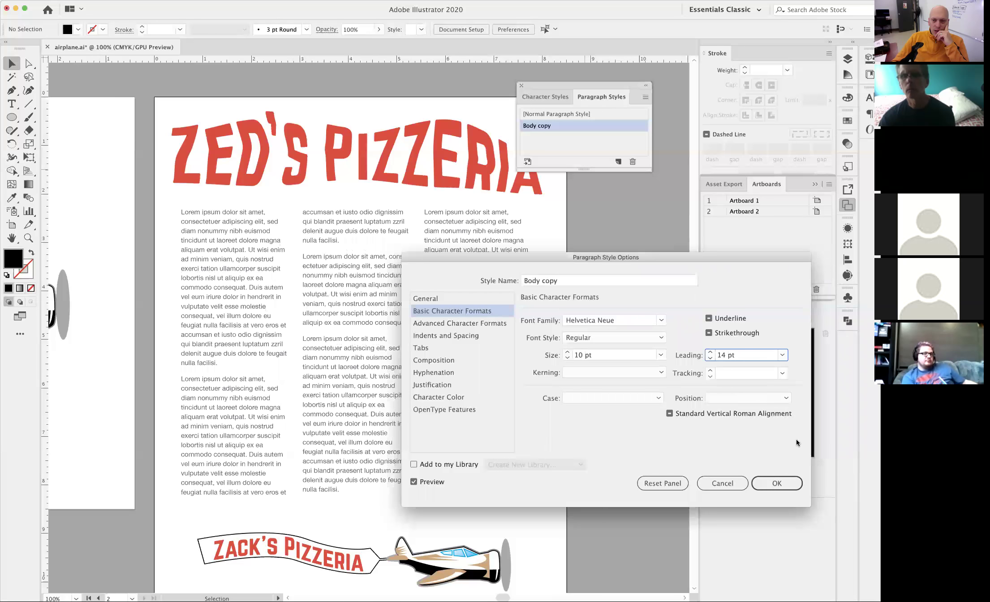
left_click(660, 373)
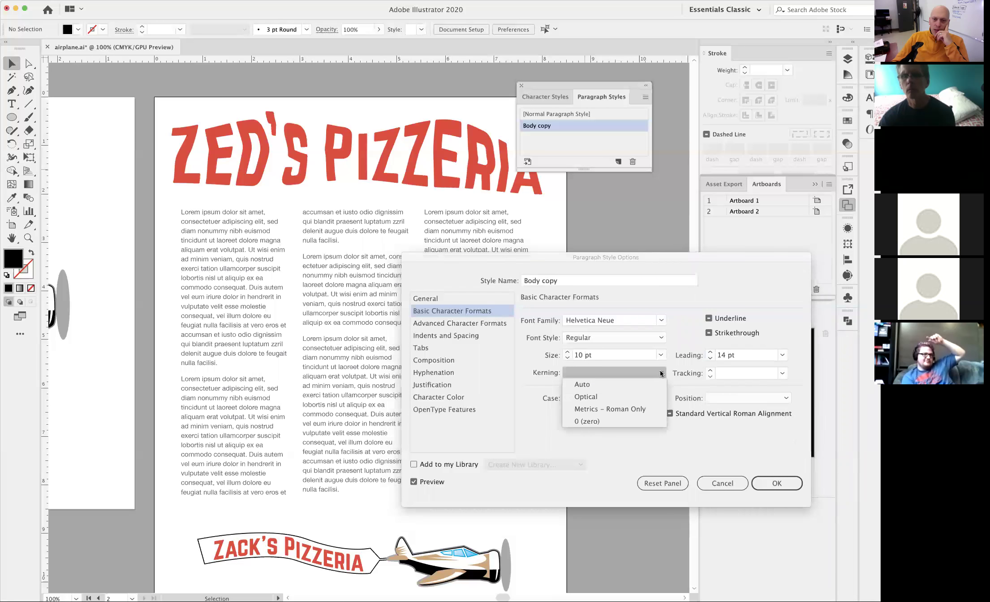
left_click(658, 374)
Step: Try tracking values of 0 and 100 on the Body copy style, and settle on -10
left_click(782, 373)
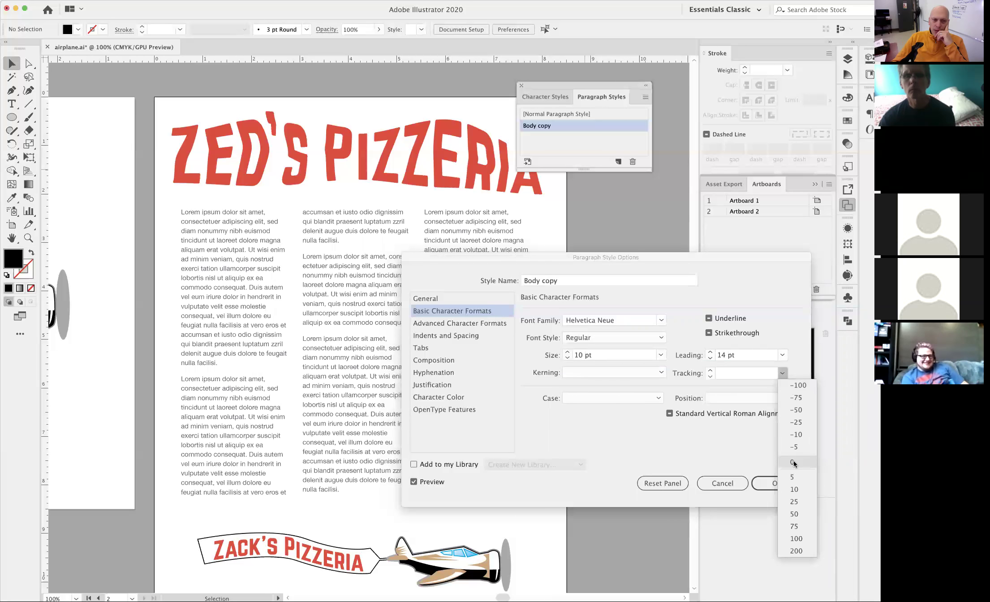
key("Escape")
left_click(783, 372)
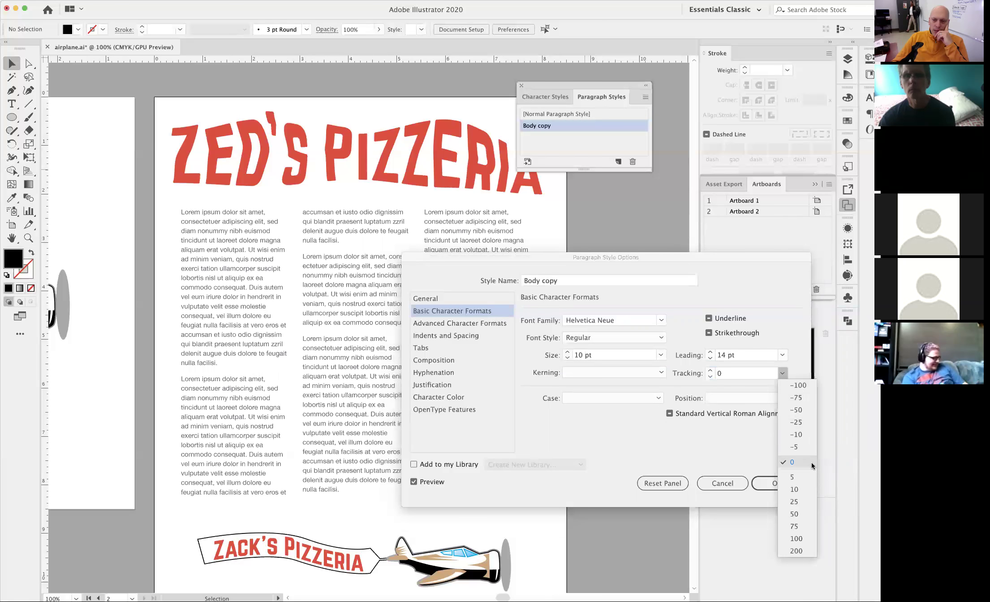
left_click(798, 538)
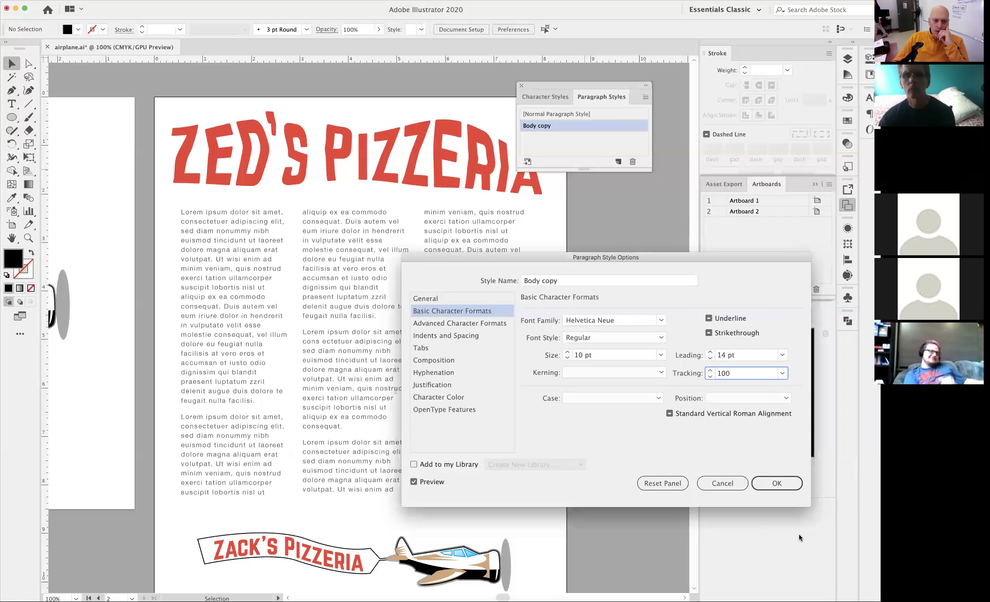
left_click(782, 374)
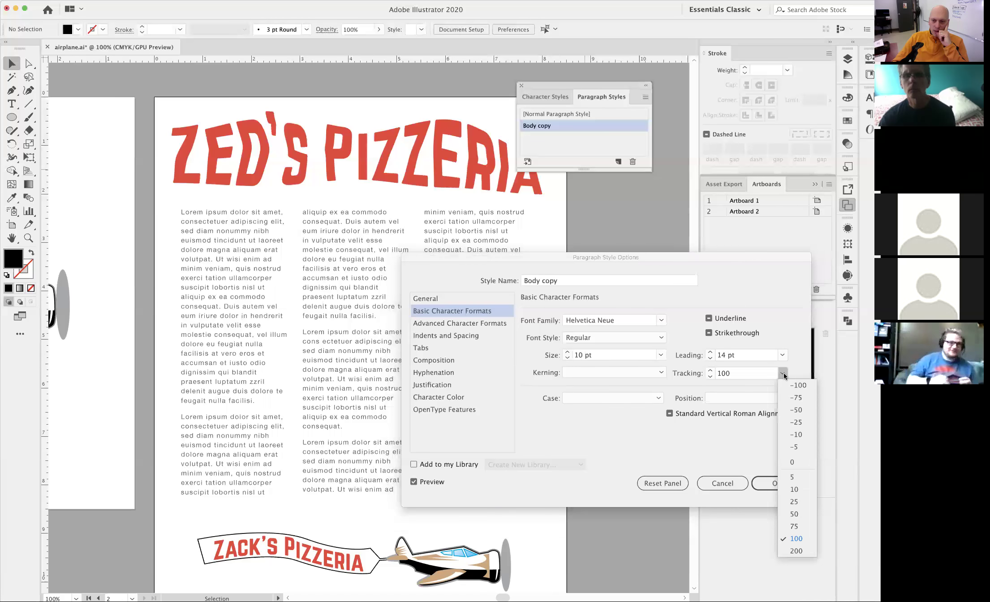
left_click(801, 436)
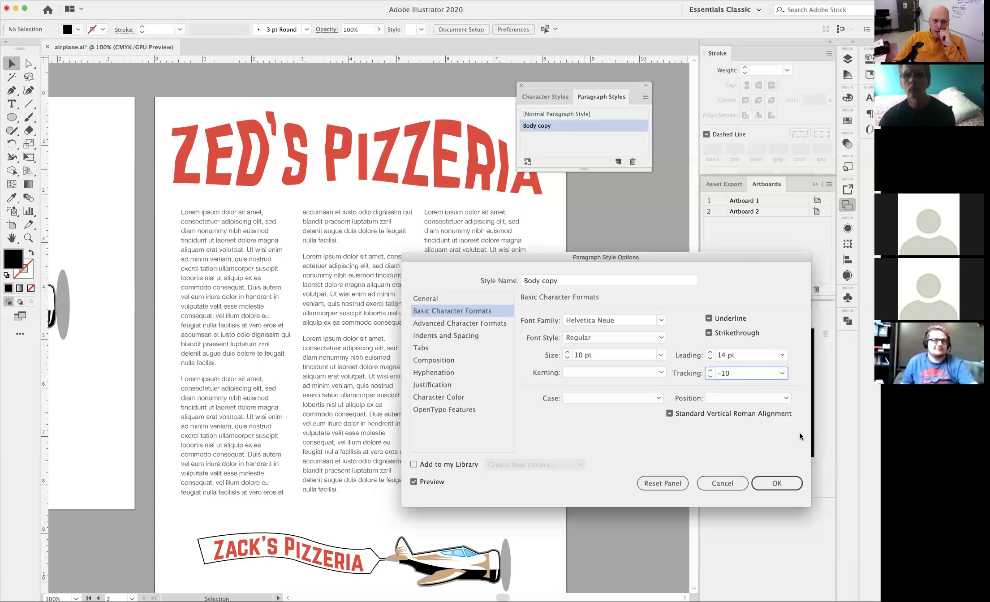
Step: Try Optical and Metrics - Roman Only kerning on the Body copy style, and set the kerning to Auto
left_click(660, 373)
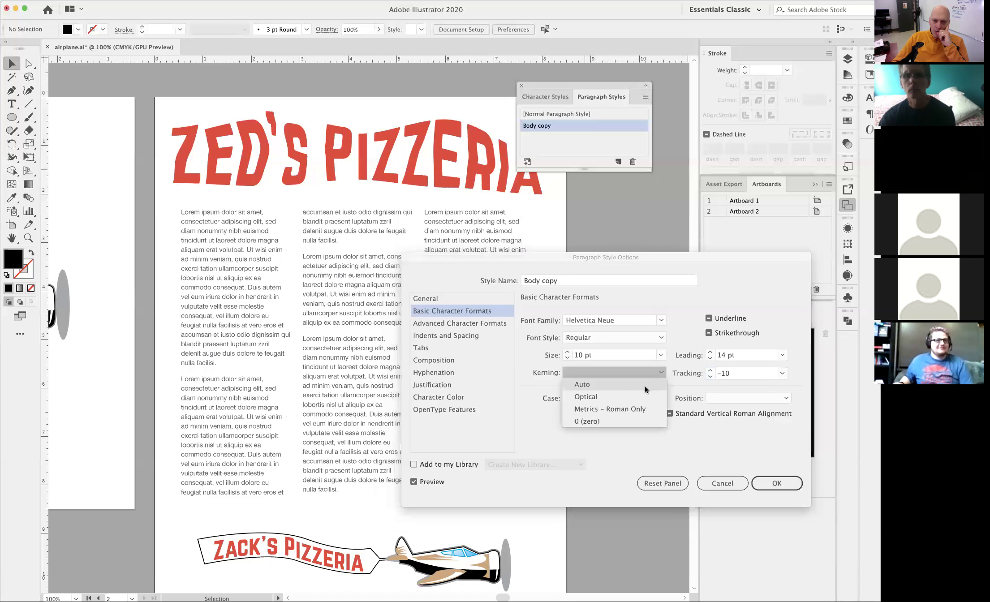
left_click(646, 384)
left_click(664, 377)
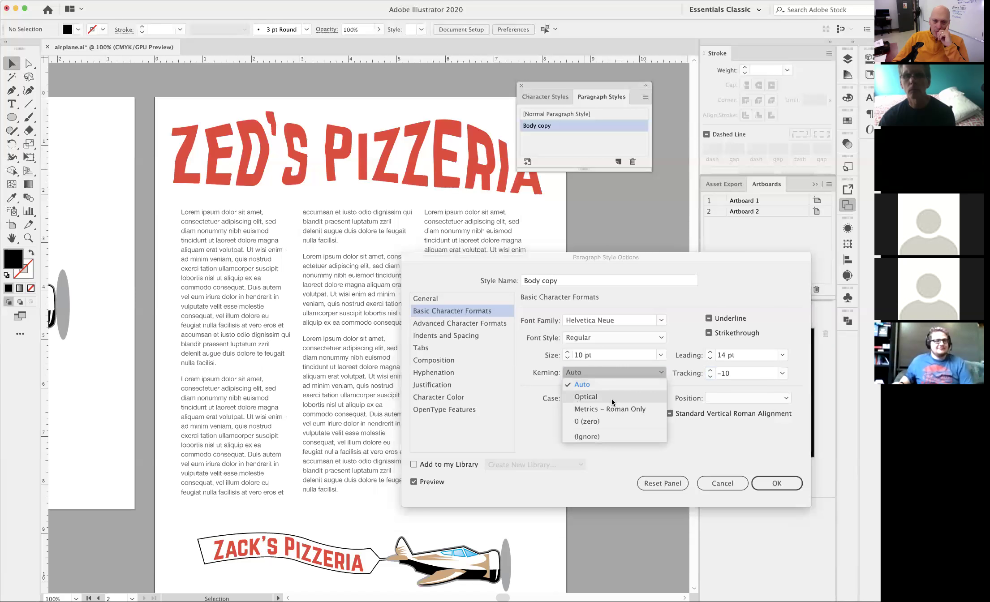
left_click(648, 396)
left_click(662, 378)
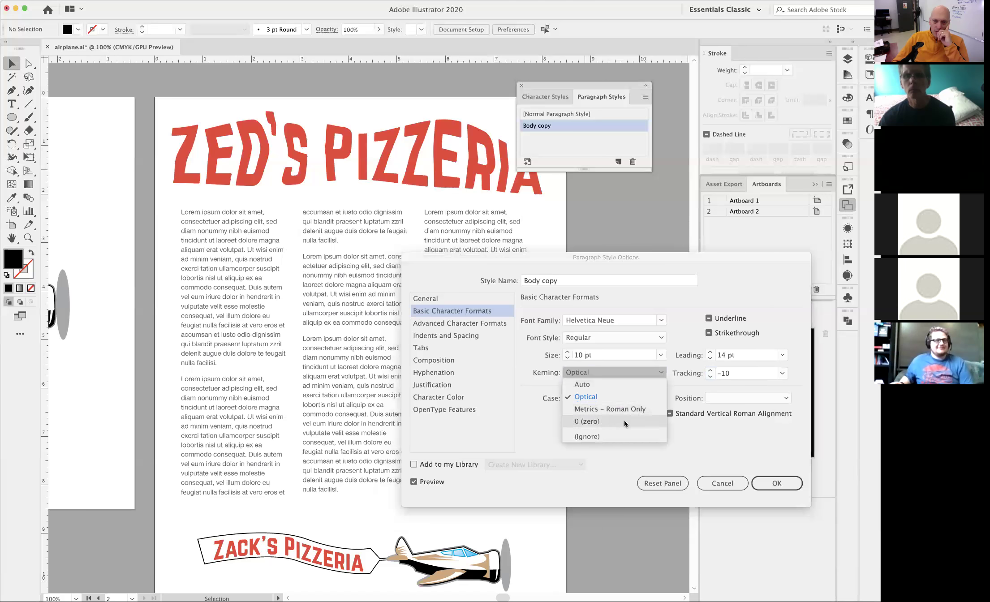
left_click(627, 409)
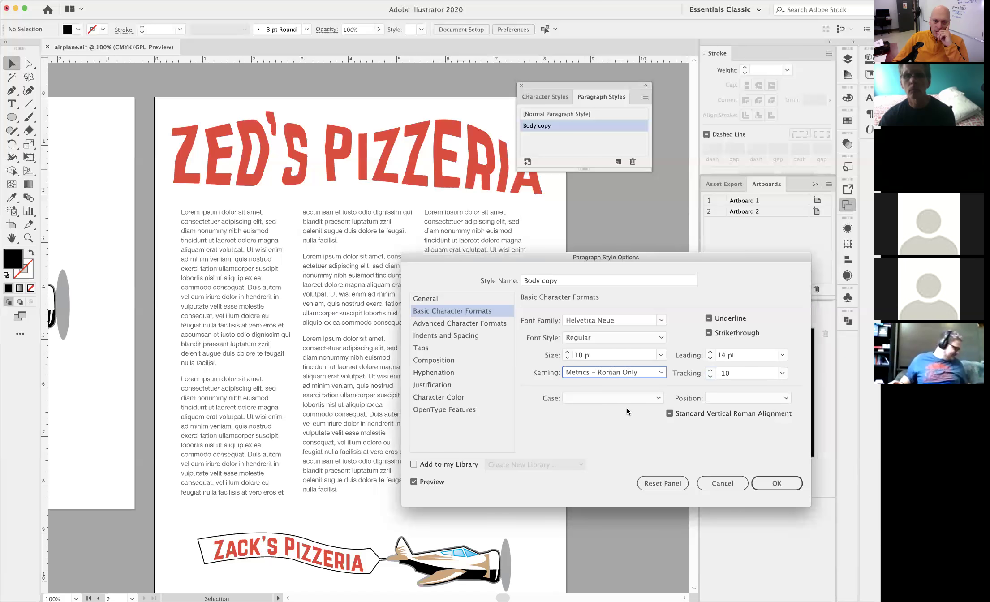
left_click(662, 374)
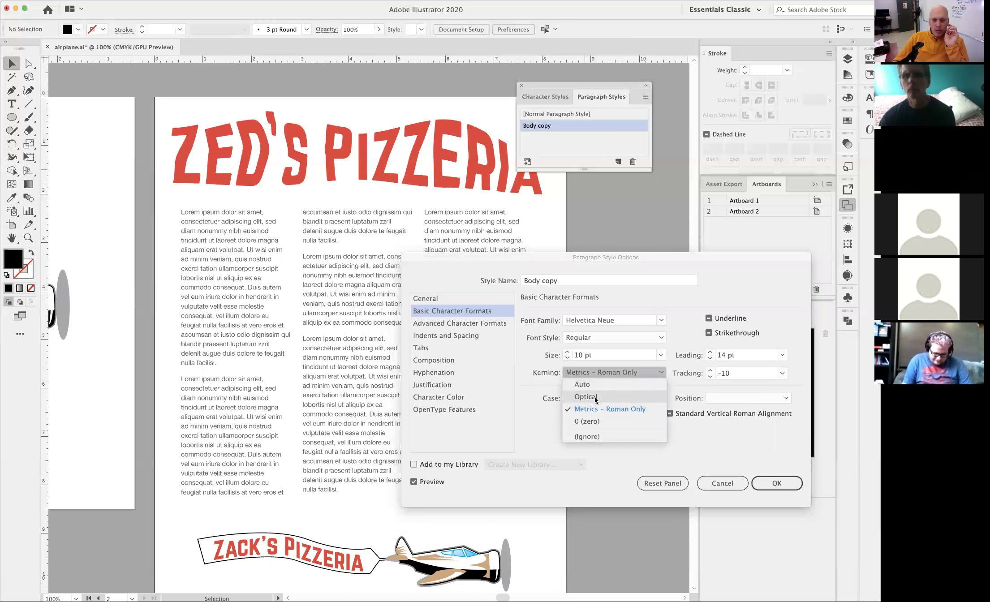
left_click(592, 385)
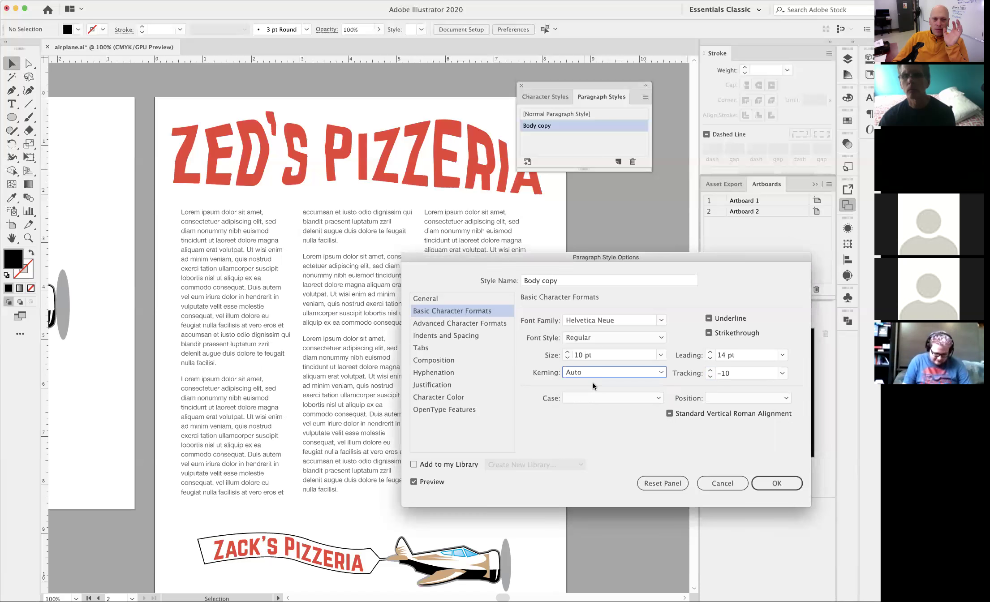
Step: Try All Caps and Small Caps on the Body copy style, and set its case to Normal
left_click(654, 396)
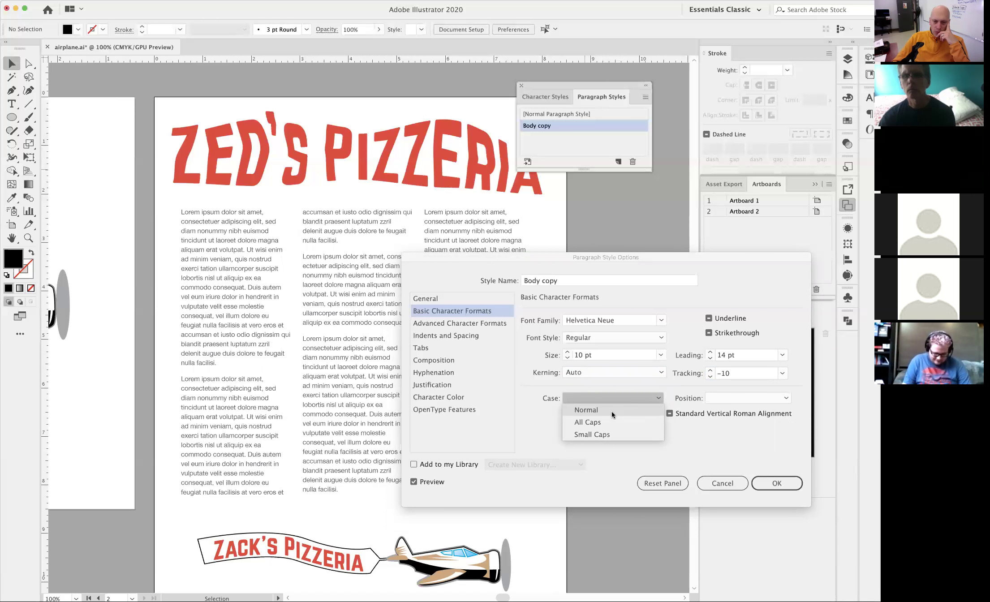
left_click(589, 410)
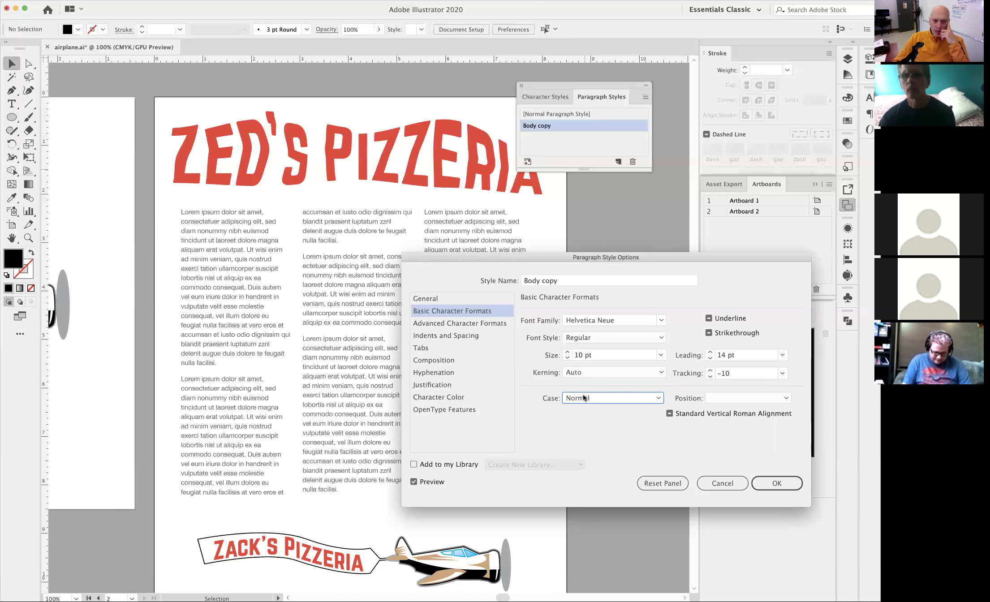
left_click(649, 397)
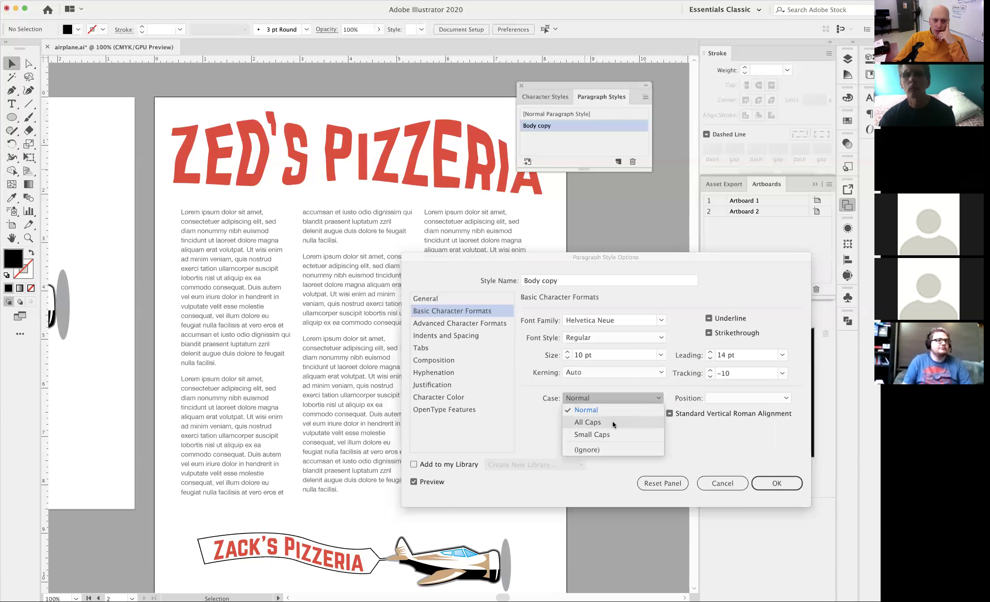
left_click(613, 422)
left_click(630, 397)
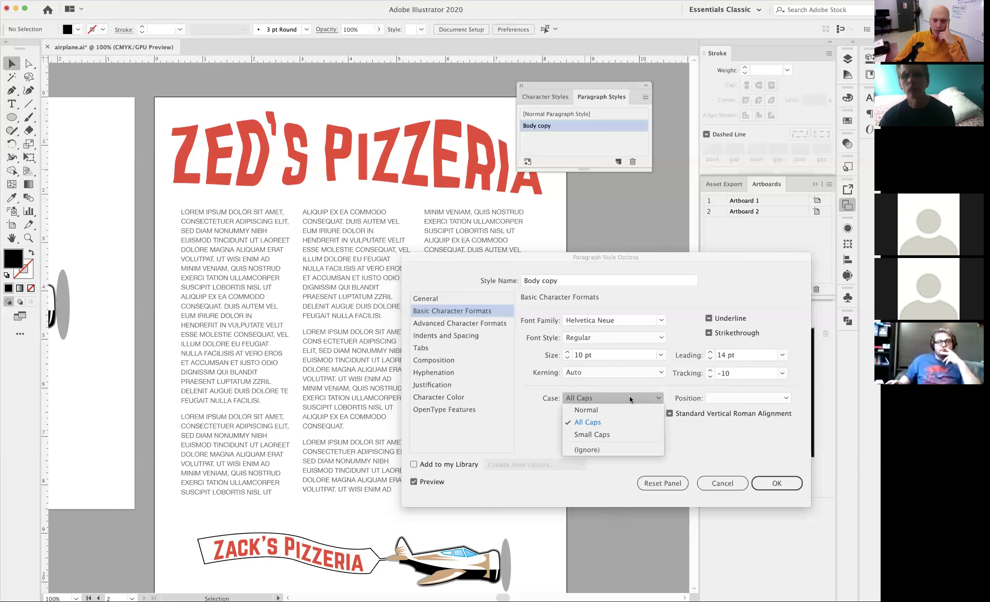
left_click(618, 435)
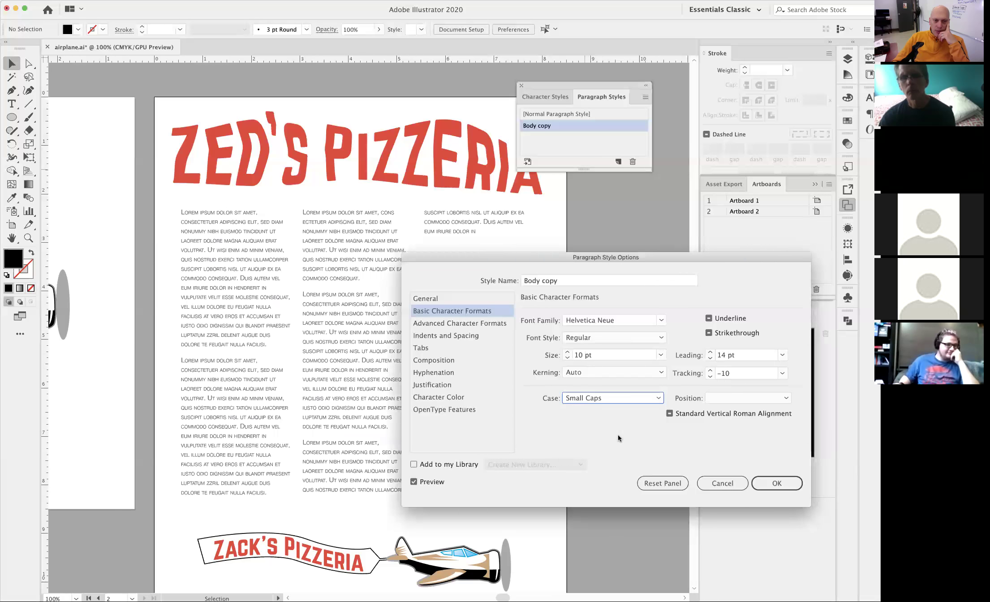
left_click(614, 397)
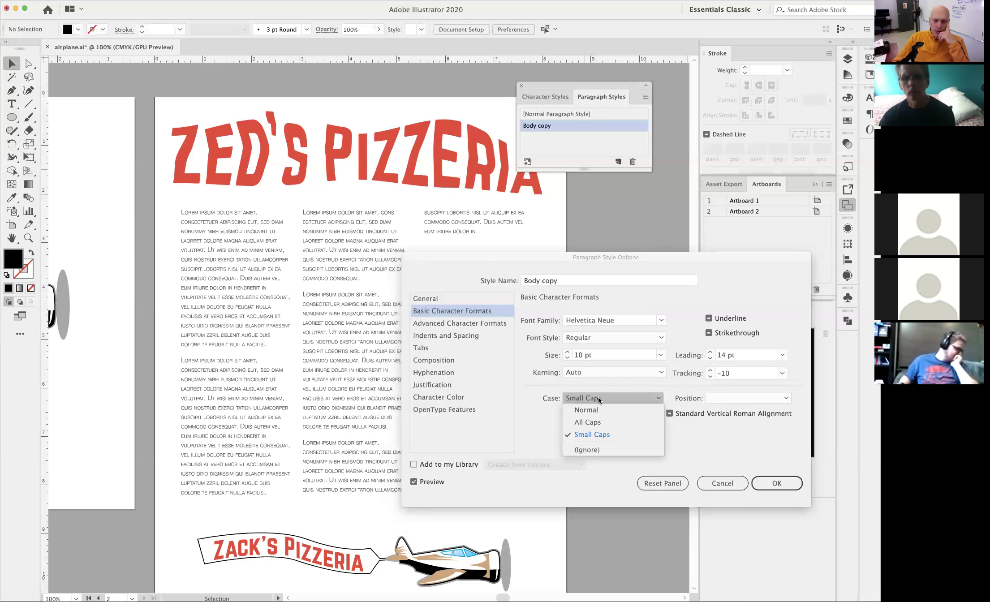
left_click(595, 409)
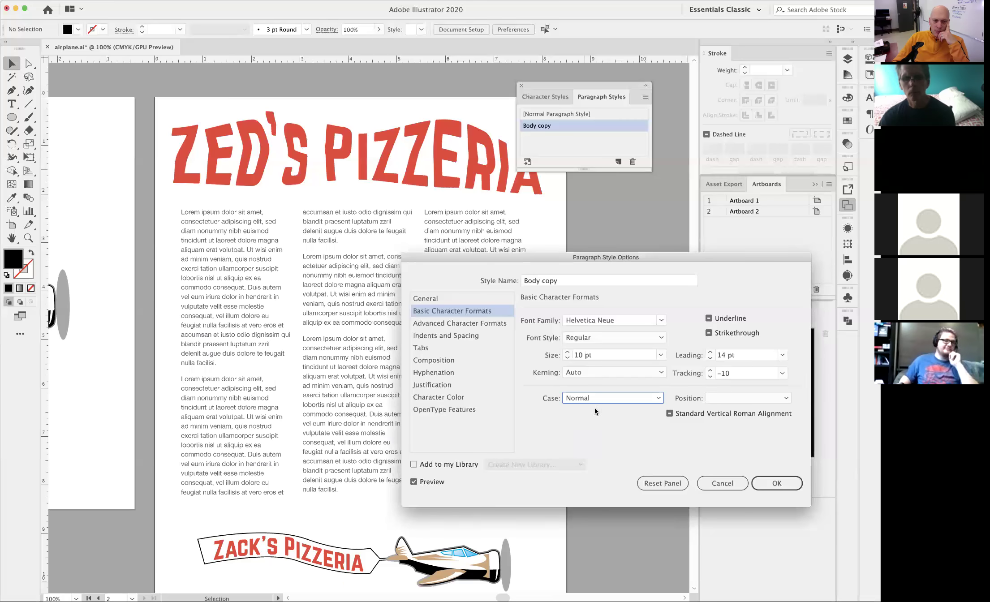
Step: Try the Superscript and Subscript positions, set the position to Normal, and accept the Body copy style changes
left_click(746, 398)
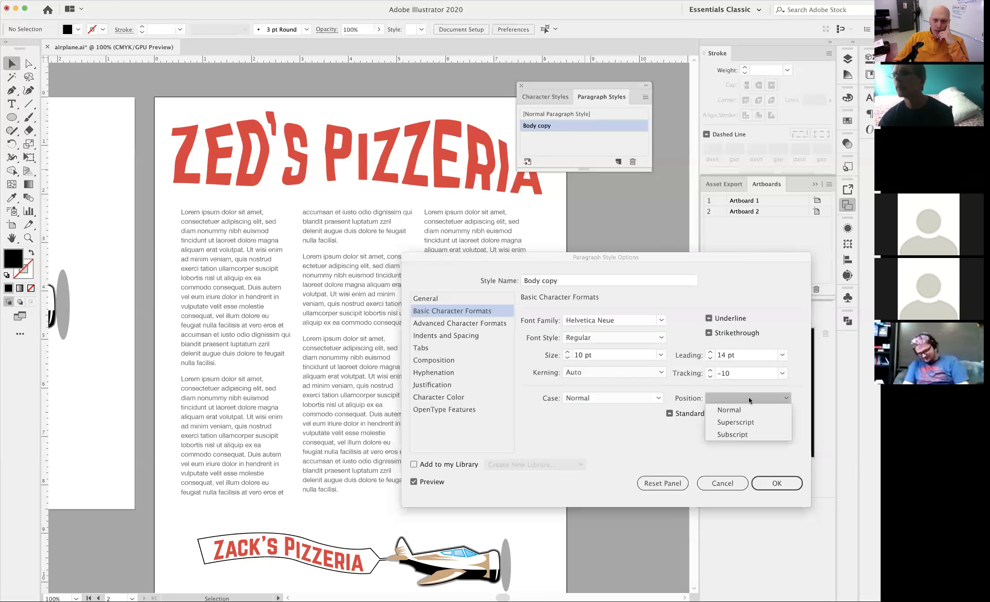
left_click(752, 422)
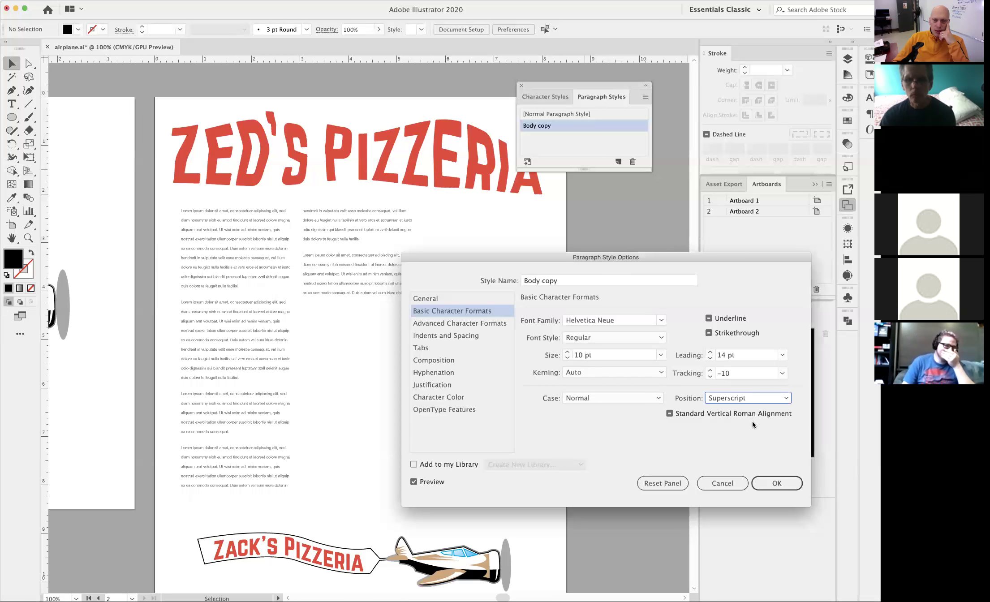
left_click(752, 396)
left_click(746, 434)
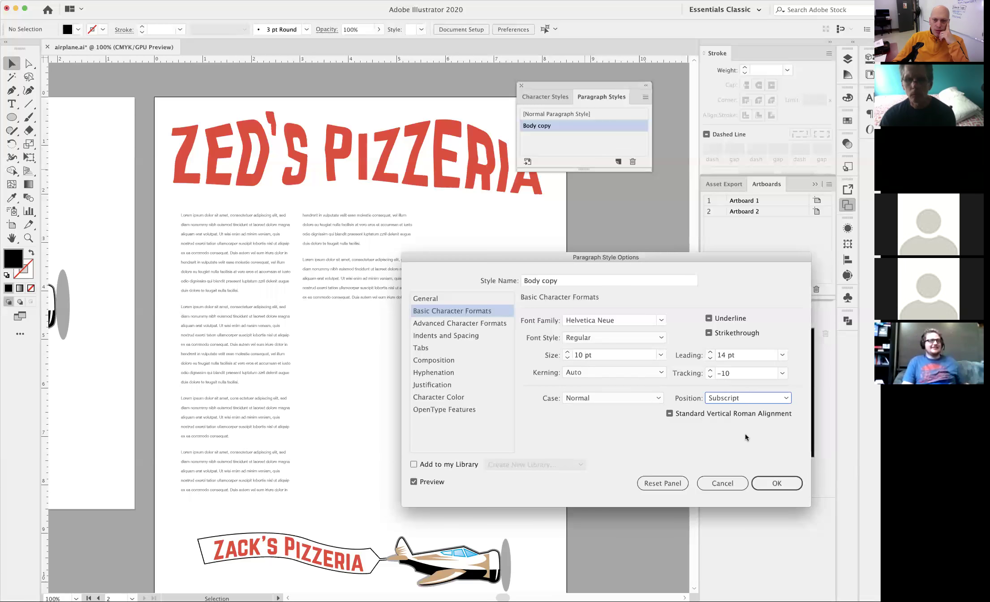
left_click(745, 396)
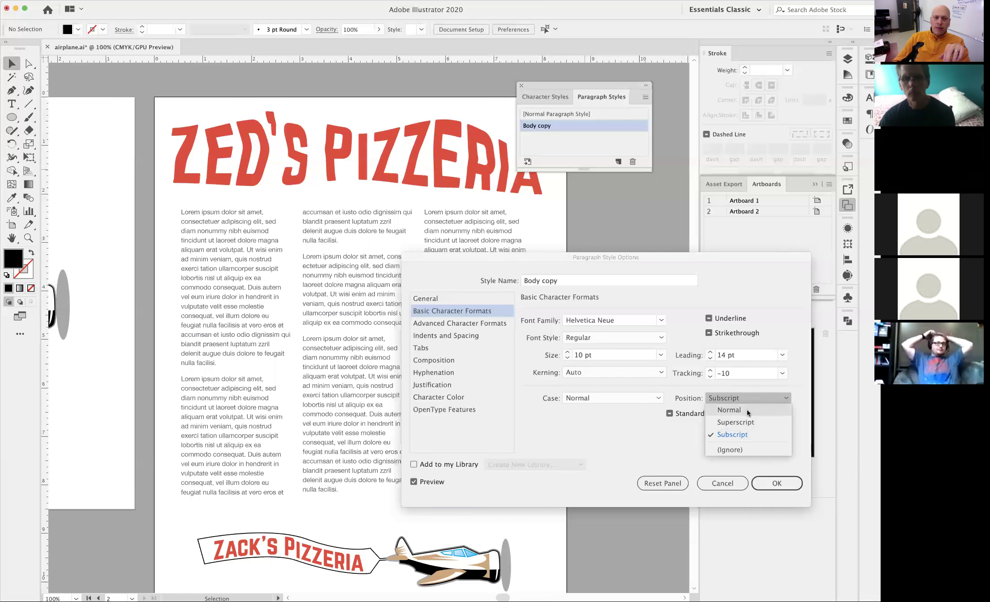
left_click(747, 409)
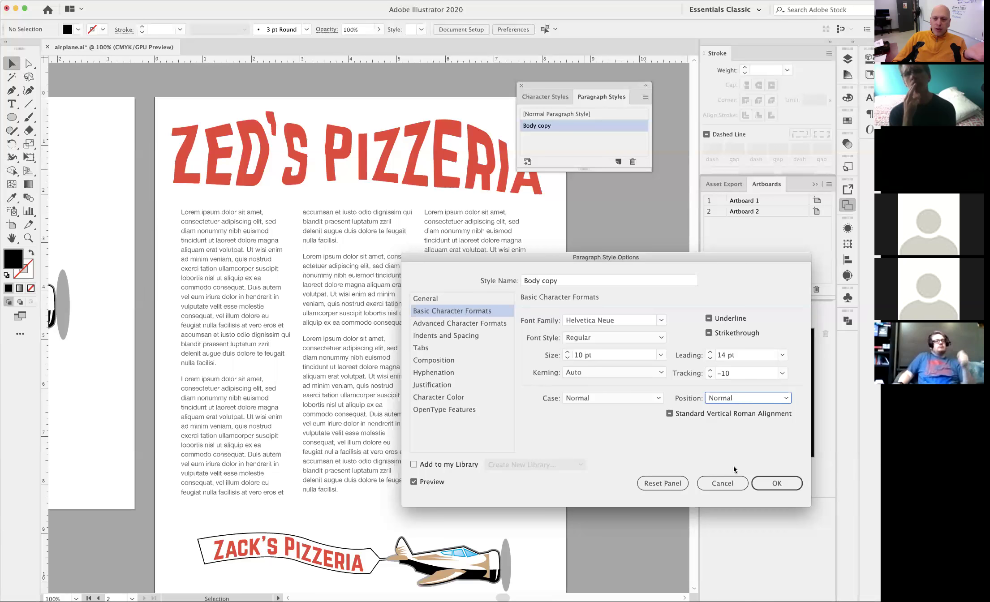
left_click(777, 483)
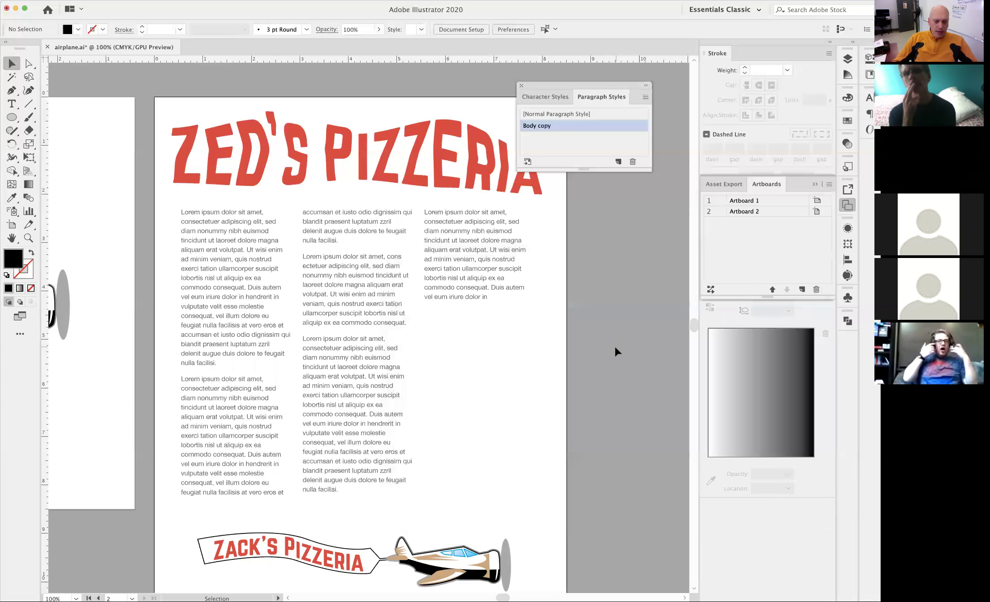
Step: Add the line "Title style here" as its own paragraph above the first body paragraph
key("t")
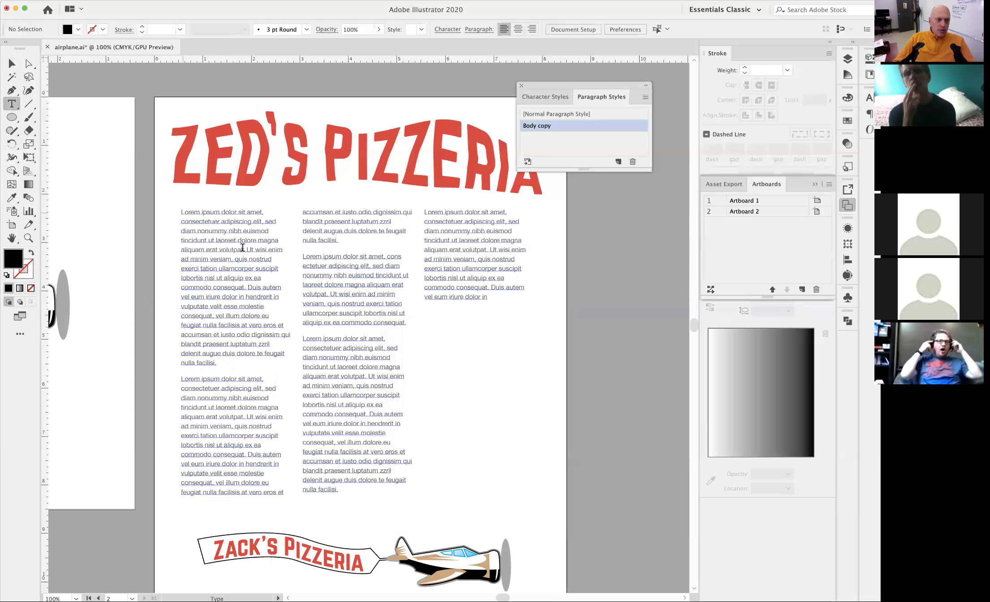
left_click(276, 285)
key("Return")
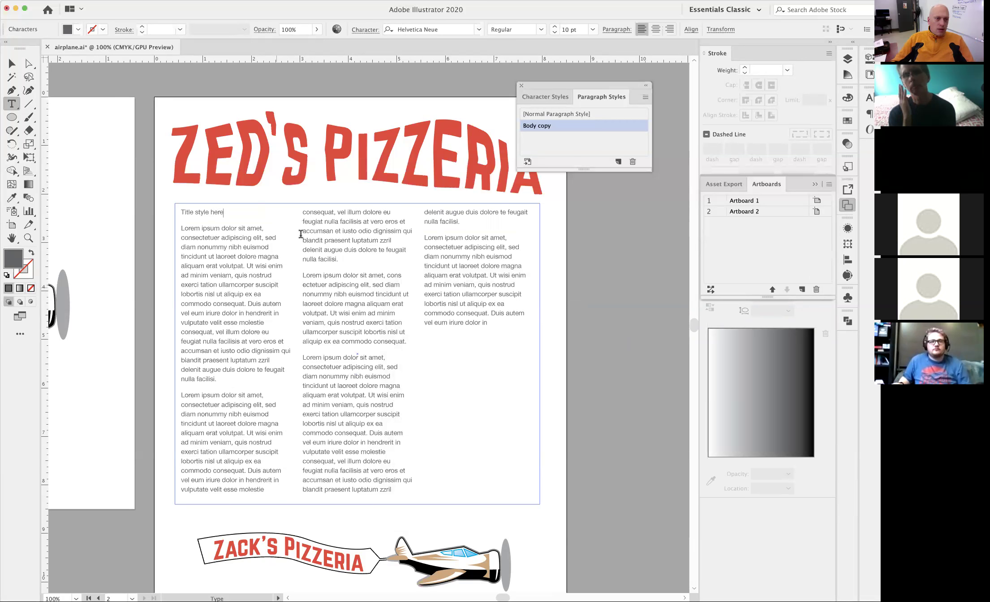
Step: Format the "Title style here" line as Bold at 13 pt
triple_click(207, 211)
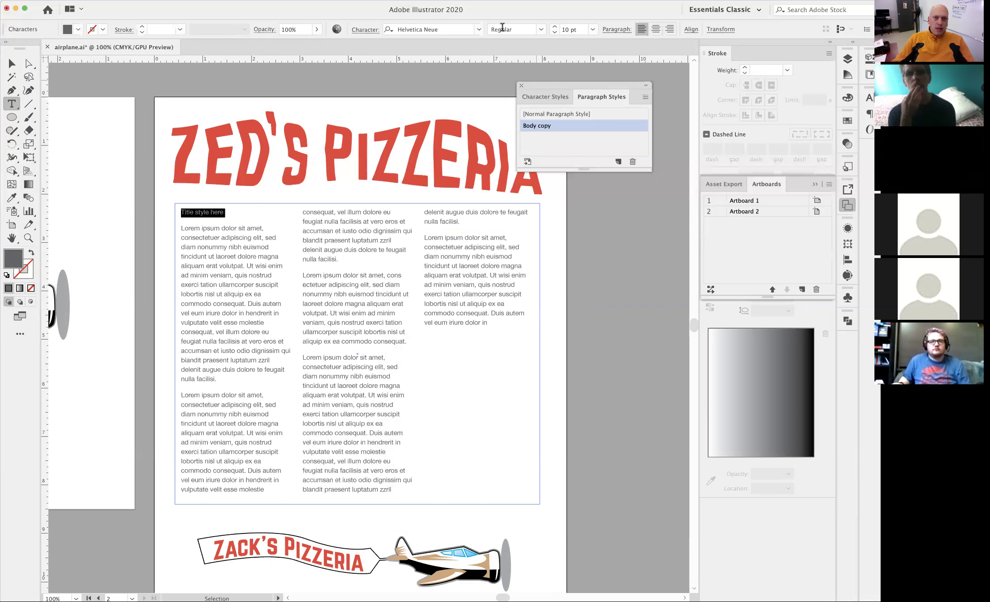
left_click(542, 30)
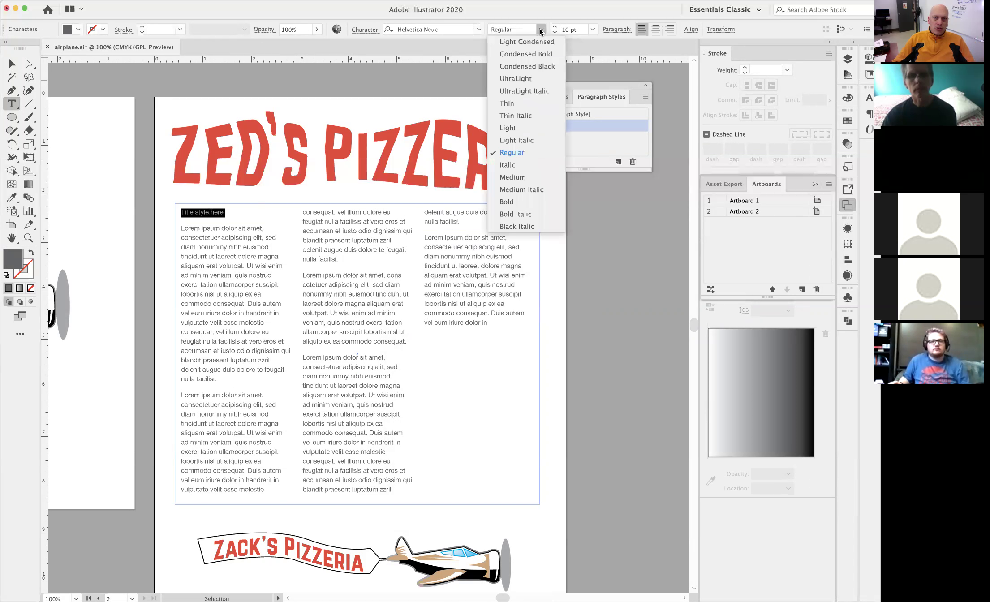
left_click(518, 204)
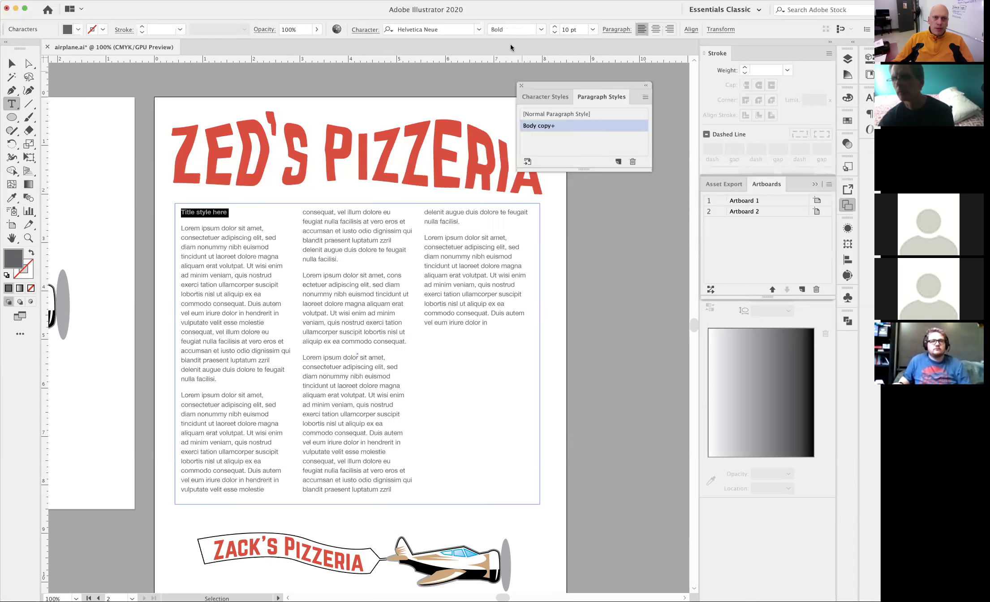
left_click(555, 26)
left_click(555, 27)
left_click(555, 27)
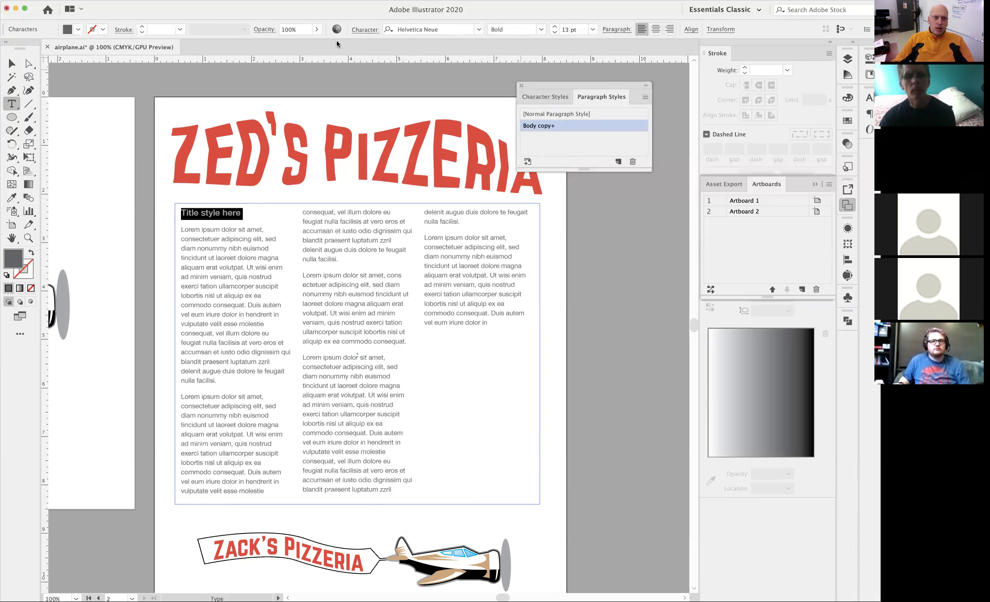
Step: Color the title line with the Ruby swatch, and clear its overrides to restore the plain Body copy style
left_click(846, 124)
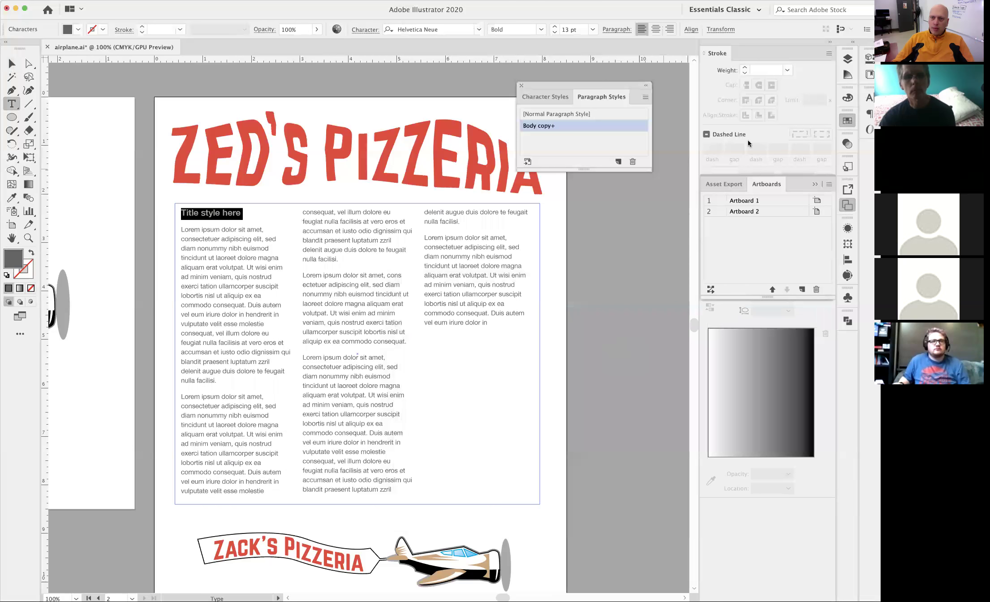
left_click(739, 265)
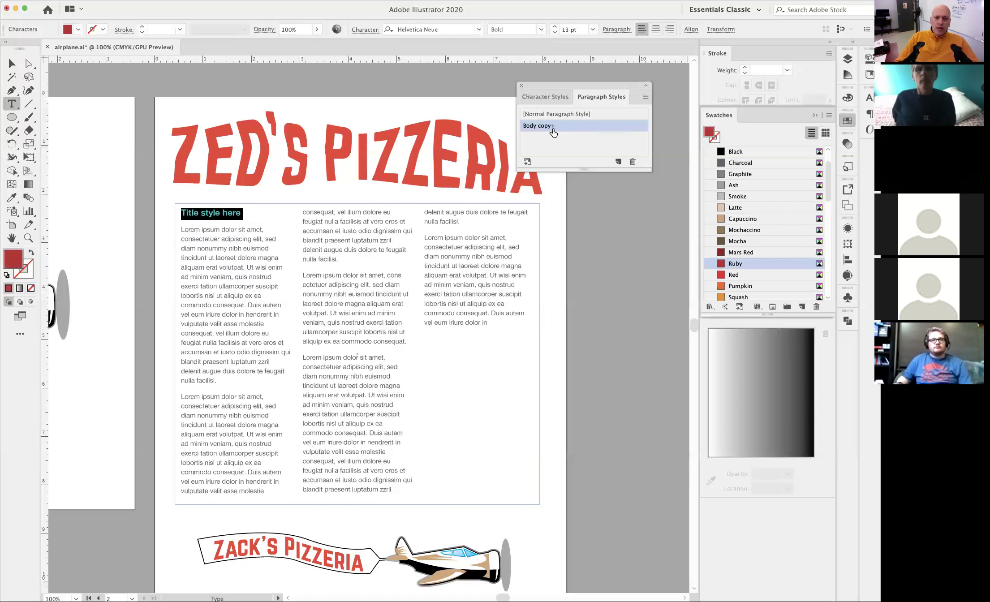
left_click(581, 128, "alt")
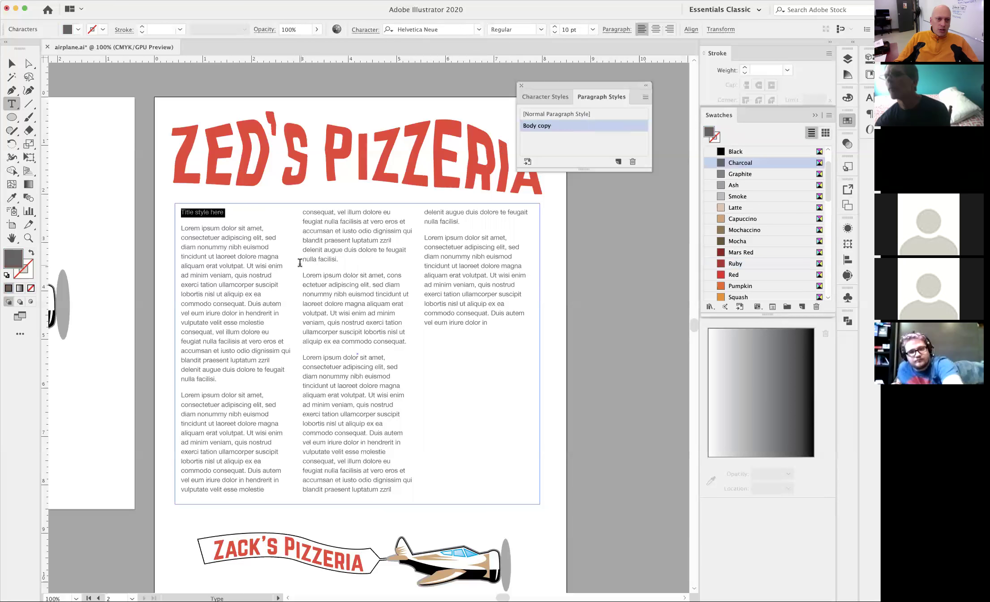
Step: Format the "Title style here" line as 14 pt Bold and color it with the Ruby swatch
left_click(282, 259)
triple_click(195, 211)
left_click(194, 210)
triple_click(193, 210)
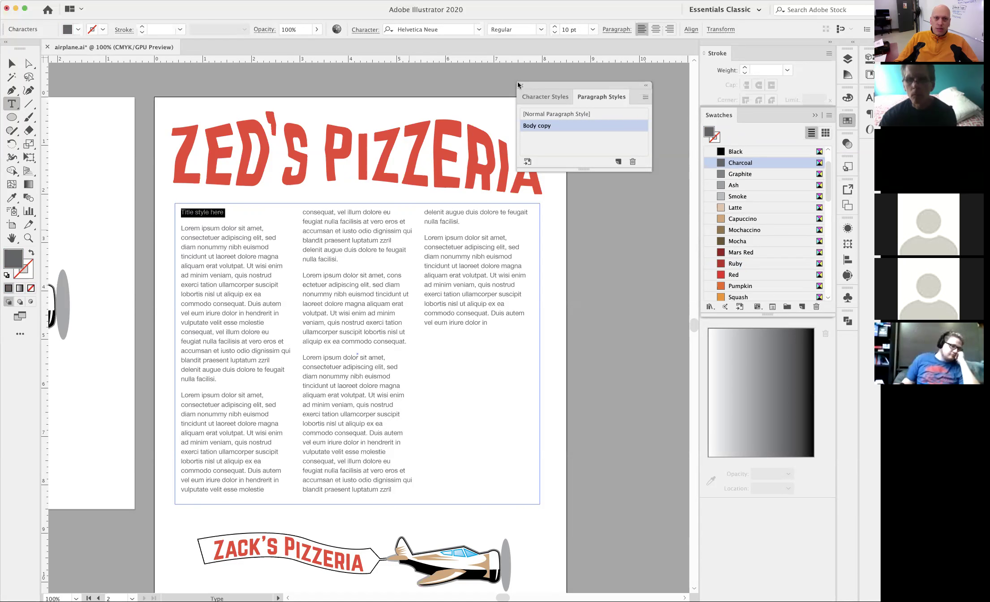
left_click(554, 26)
left_click(554, 26)
left_click(554, 27)
left_click(555, 26)
left_click(541, 30)
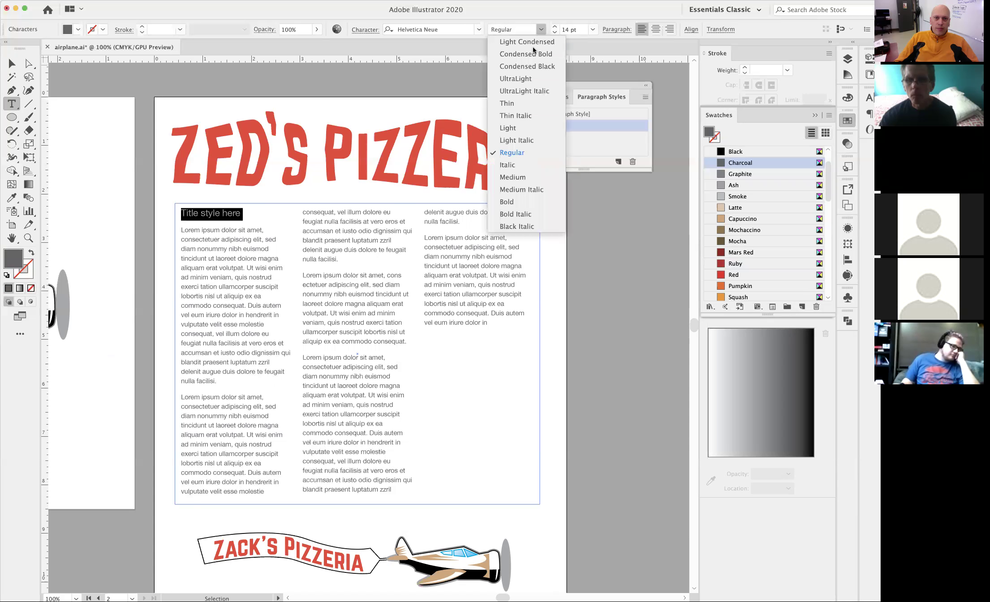
left_click(516, 202)
left_click(751, 265)
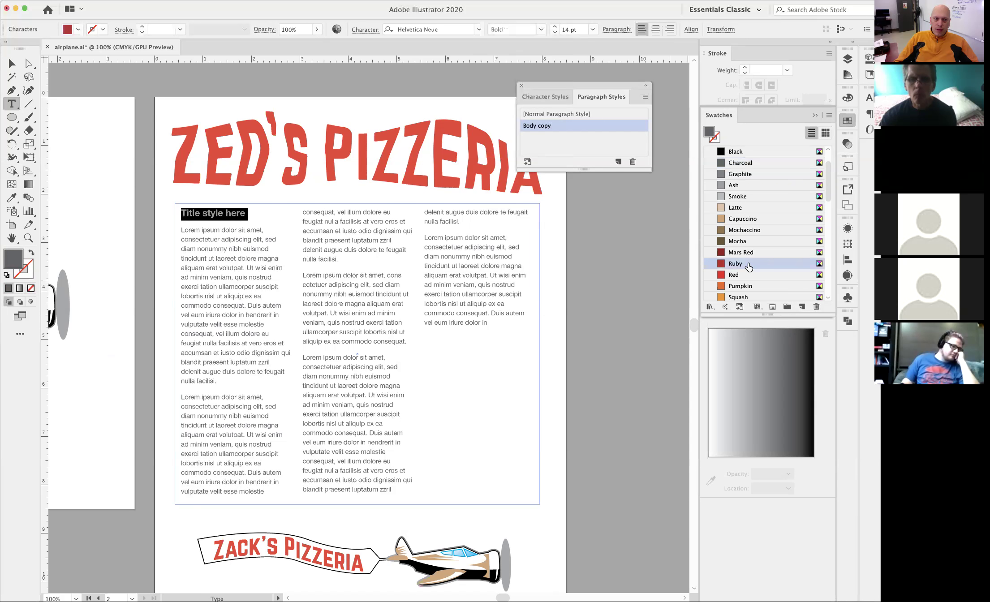
Step: Create a paragraph style from the formatted title line, apply it to the line, and name it "Title"
left_click(618, 162)
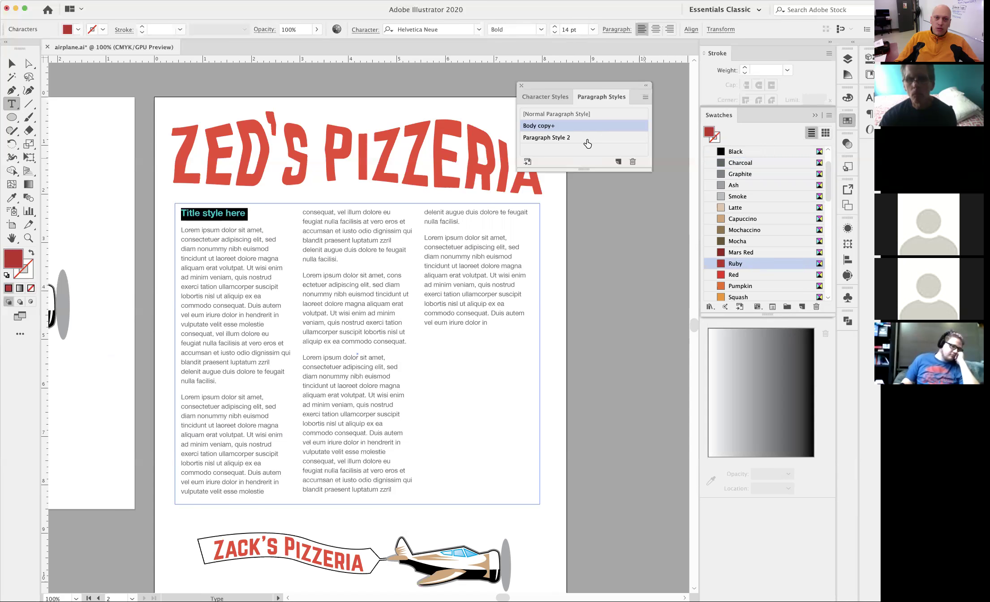
left_click(587, 139)
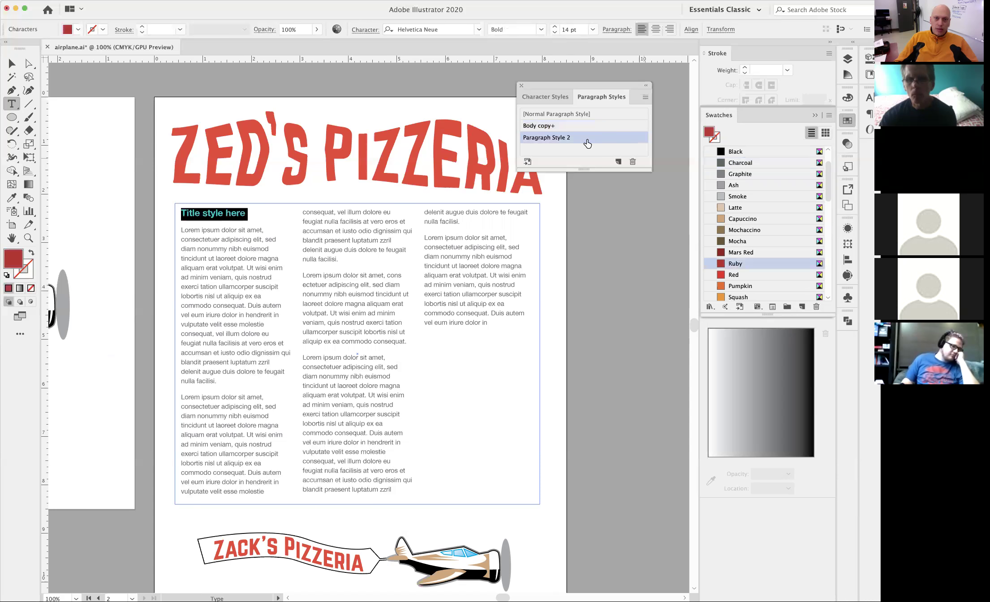
double_click(561, 140)
type("Title")
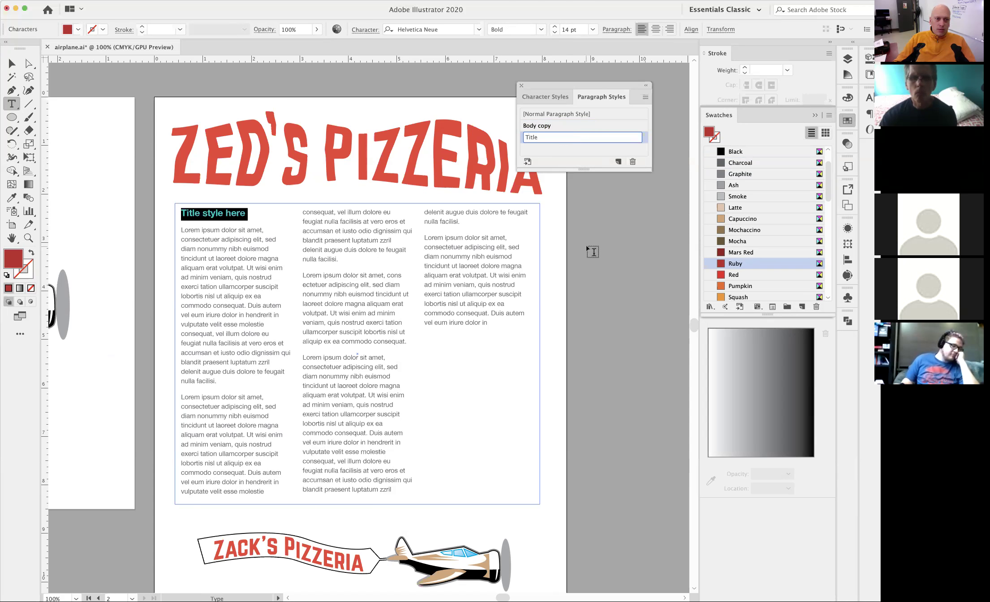
key("Return")
left_click(11, 65)
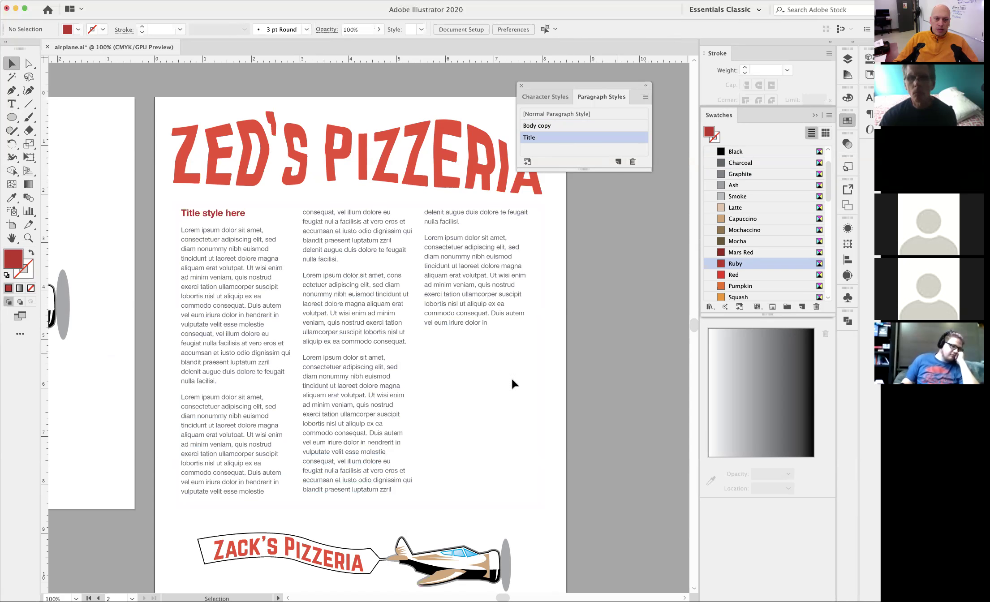
Step: Extend the three-column text area downward so it overlaps the Zack's Pizzeria banner and airplane
scroll(415, 354, "down", 2)
left_click(373, 421)
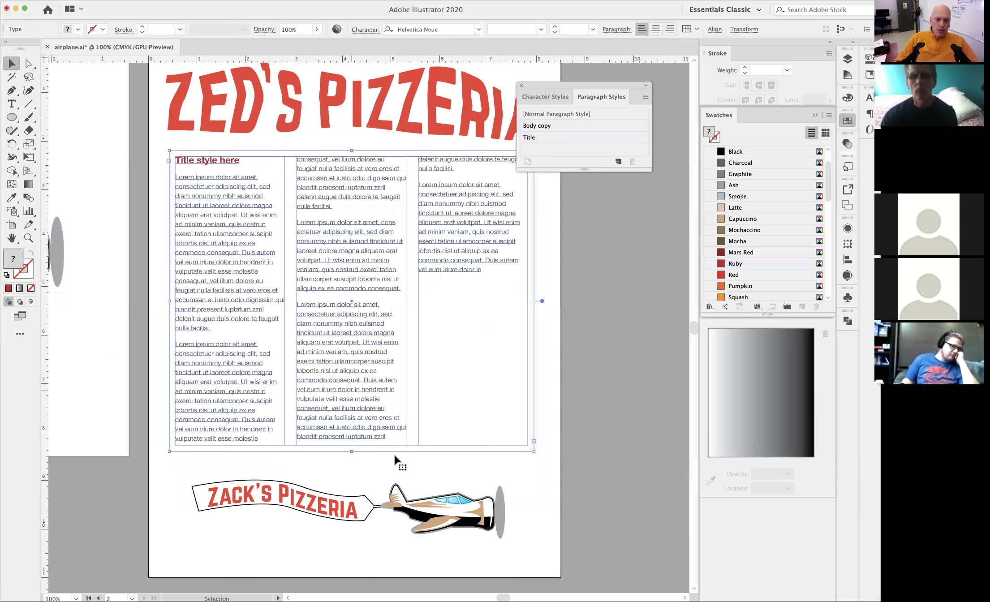
key("super+minus")
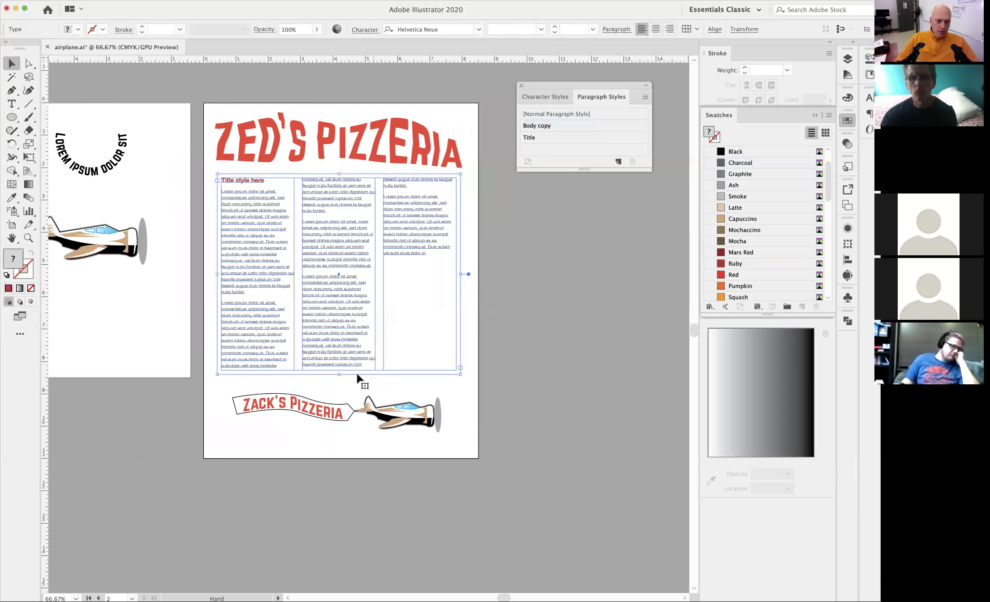
left_click_drag(339, 378, 411, 430)
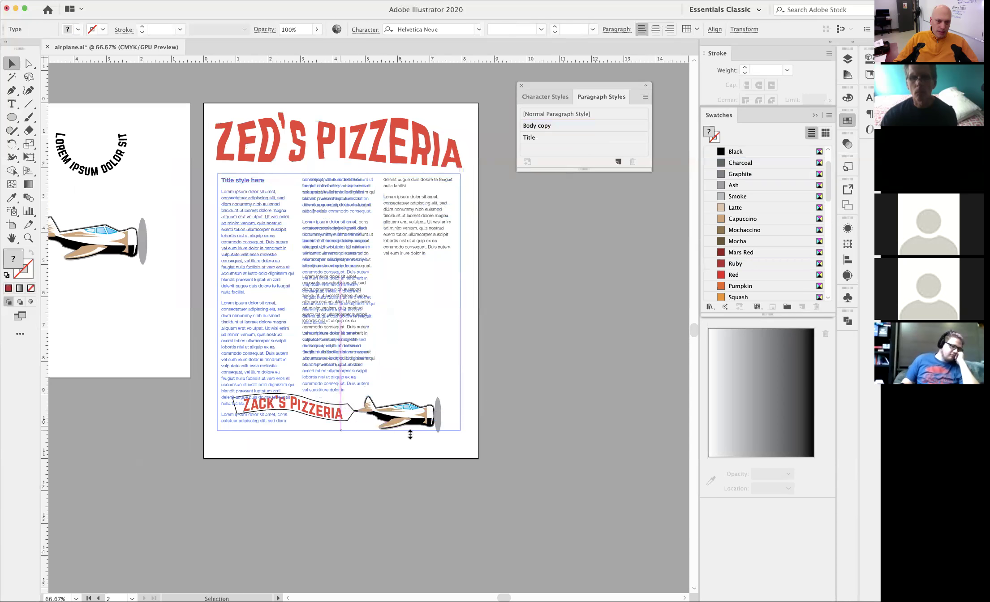
left_click(398, 359)
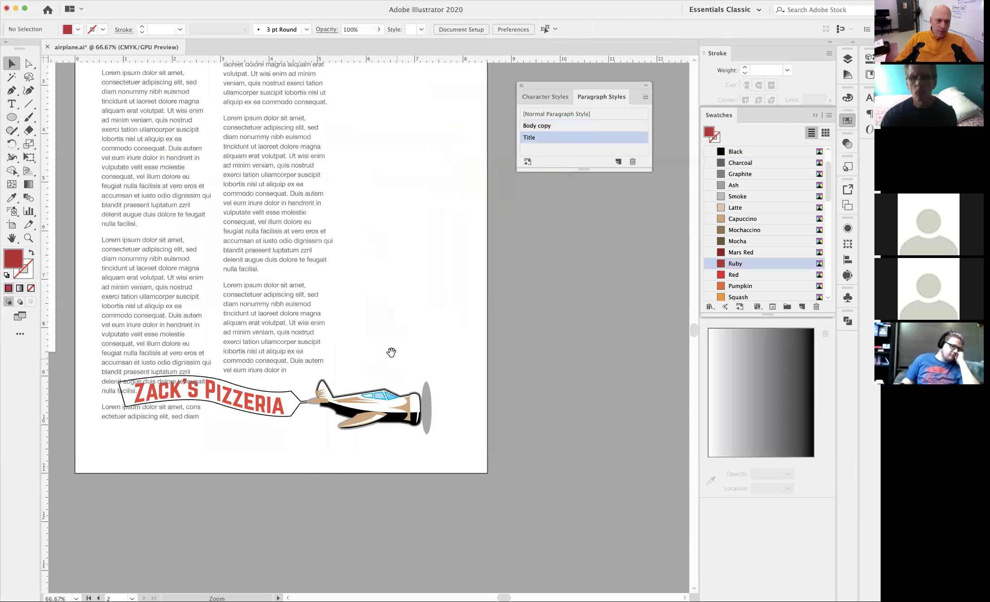
Step: Fill the remaining space after the last body paragraph with placeholder text
double_click(283, 370)
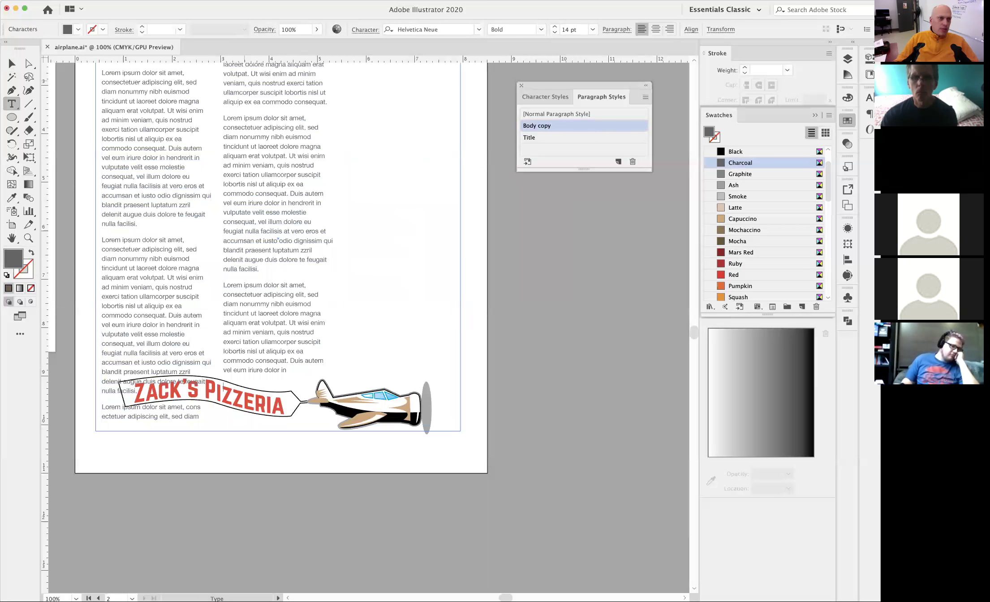
left_click(121, 1)
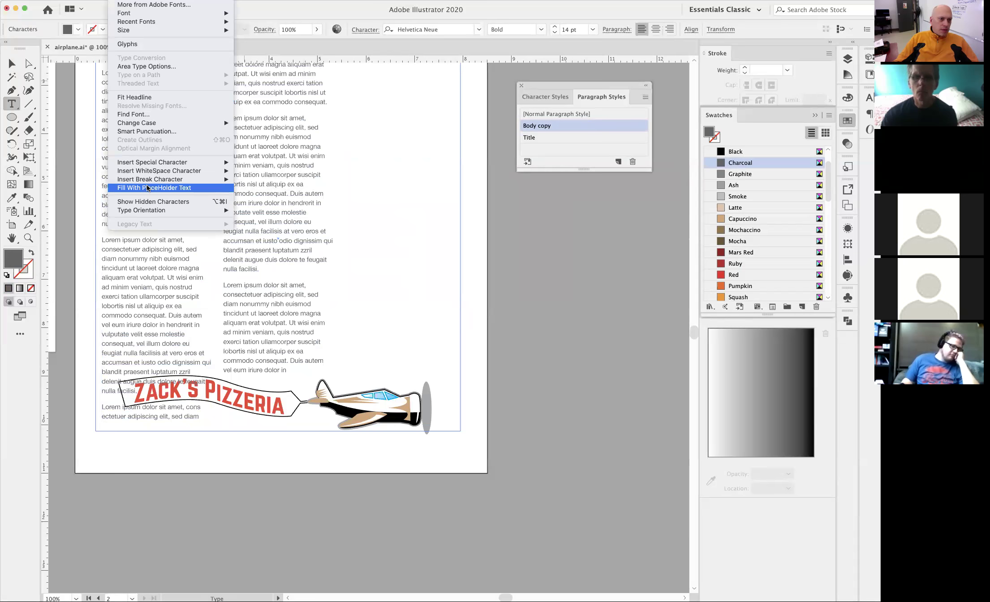
left_click(174, 192)
key("Escape")
left_click(570, 394)
scroll(503, 371, "up", 4)
scroll(504, 372, "left", 5)
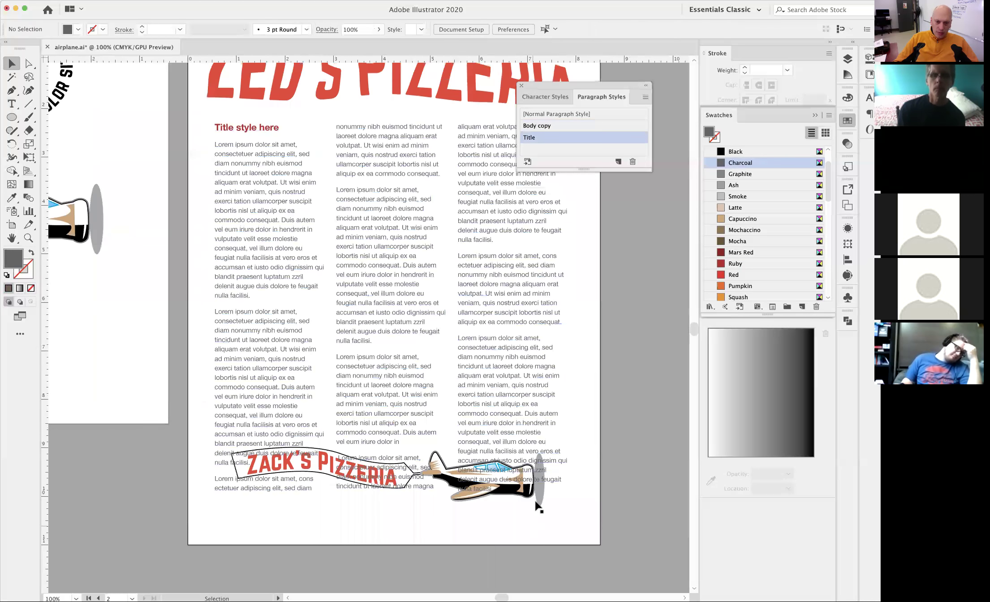
Step: Bring the banner and airplane group in front of the body text
left_click(539, 502)
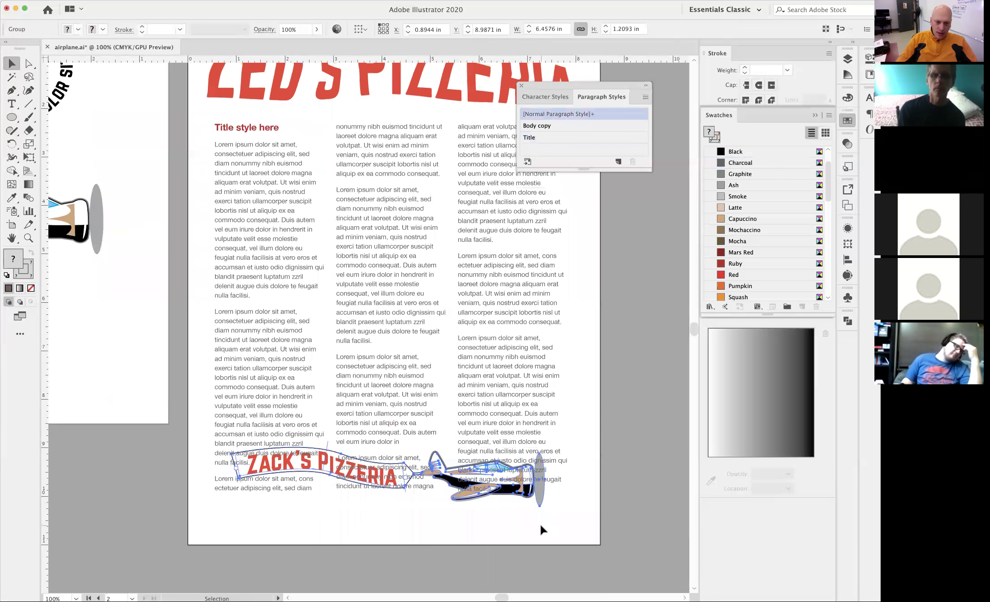
right_click(536, 492)
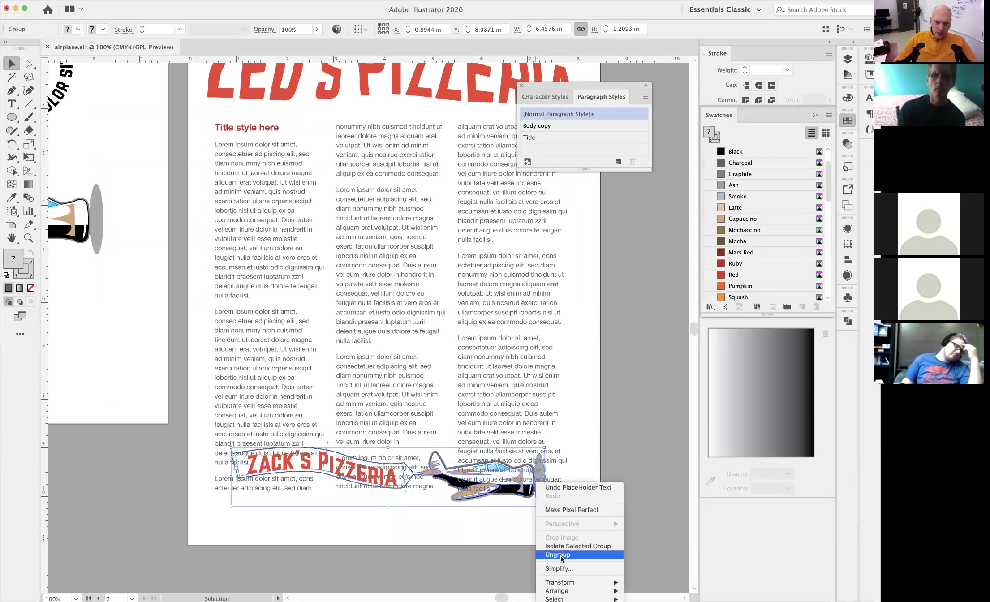
mouse_move(565, 584)
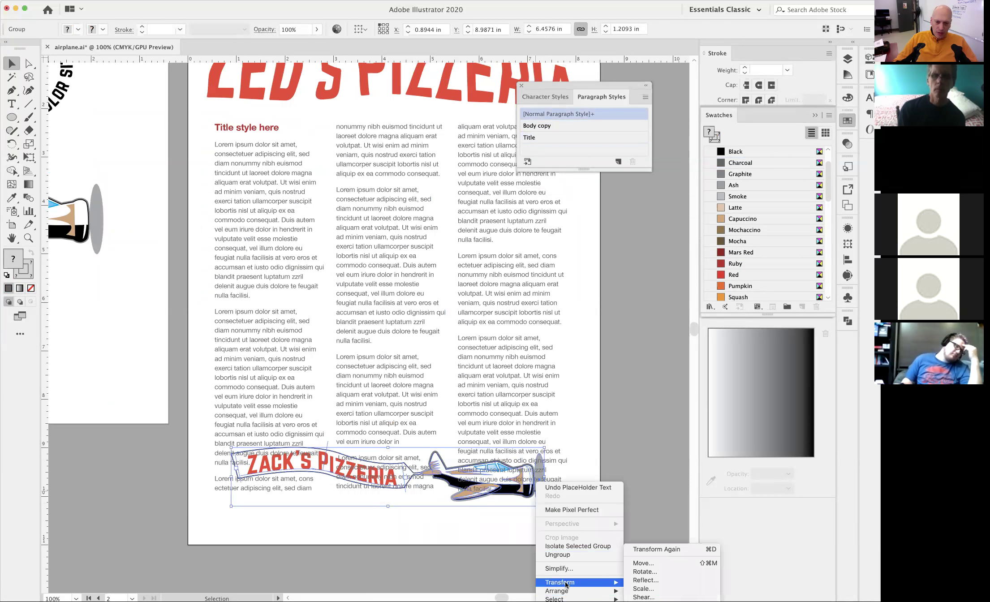
left_click(650, 585)
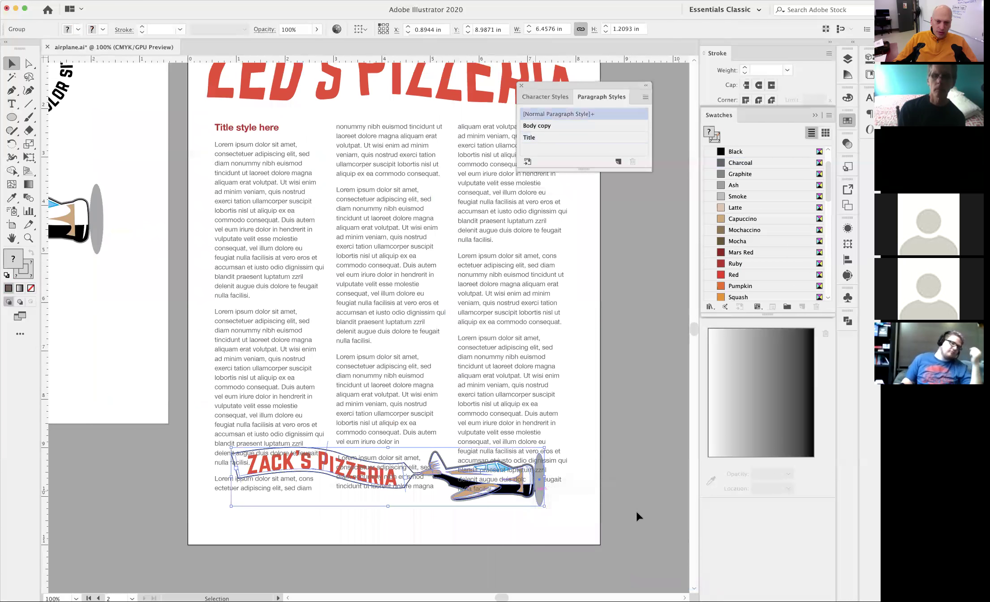
left_click(646, 441)
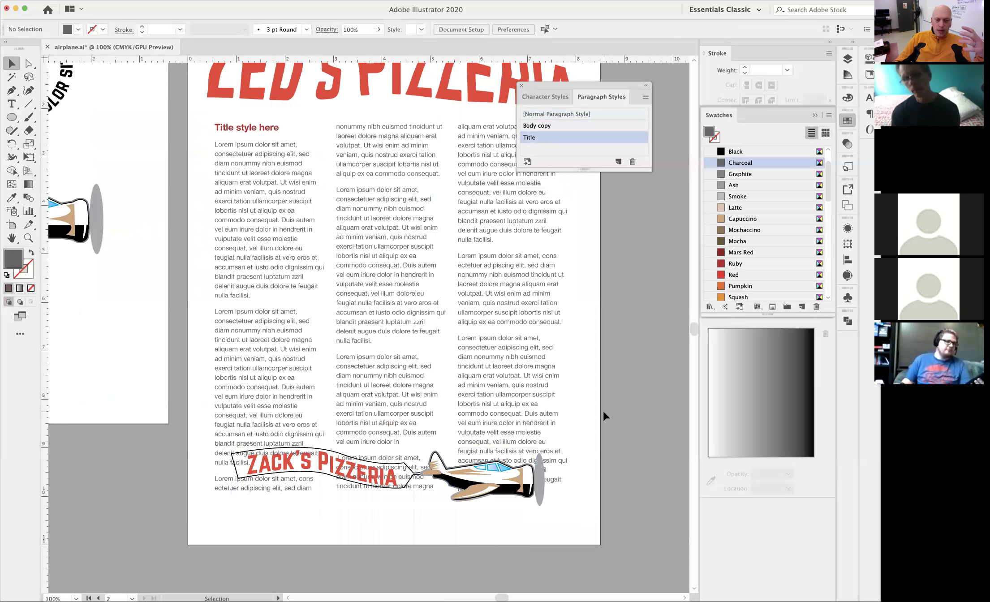
Step: Apply a text wrap to the banner and airplane group so the body text flows around it
left_click(538, 498)
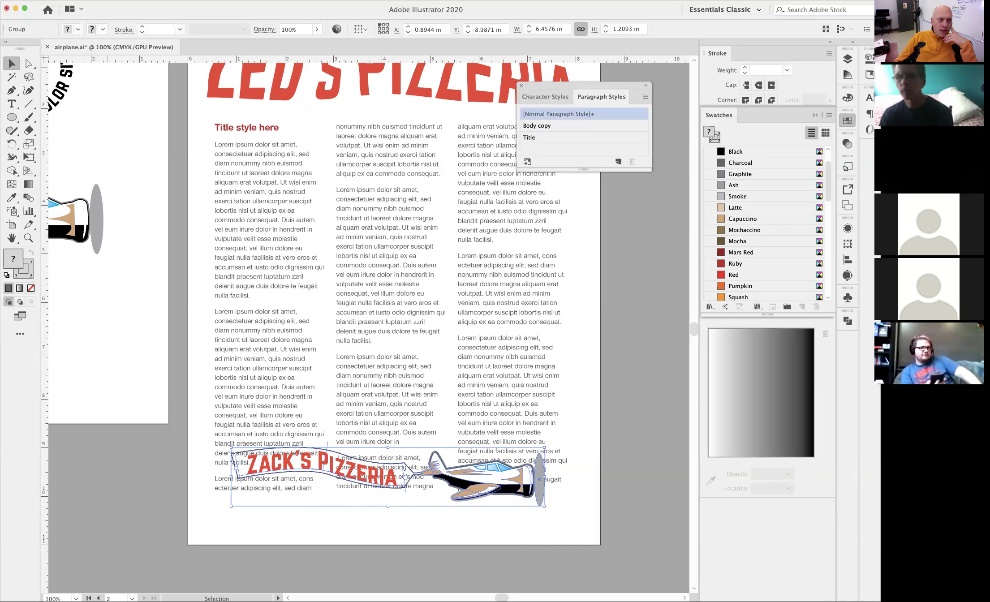
left_click(121, 0)
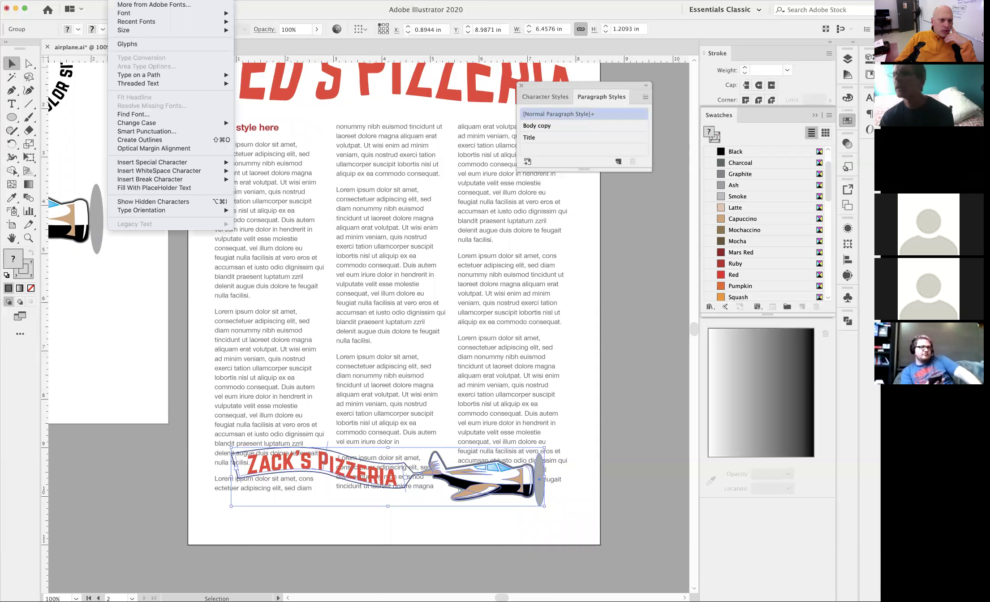
mouse_move(94, 0)
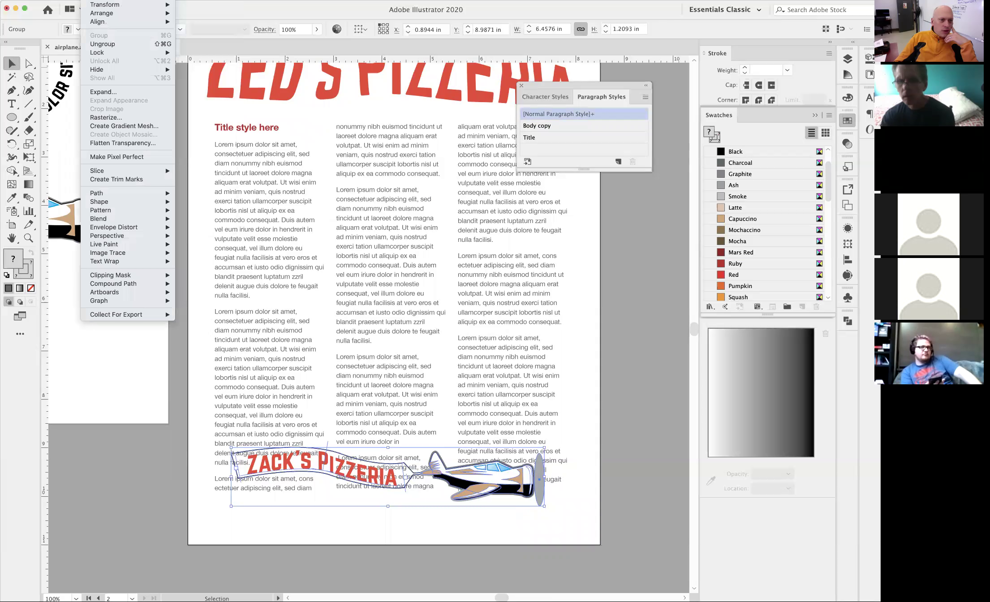
mouse_move(118, 263)
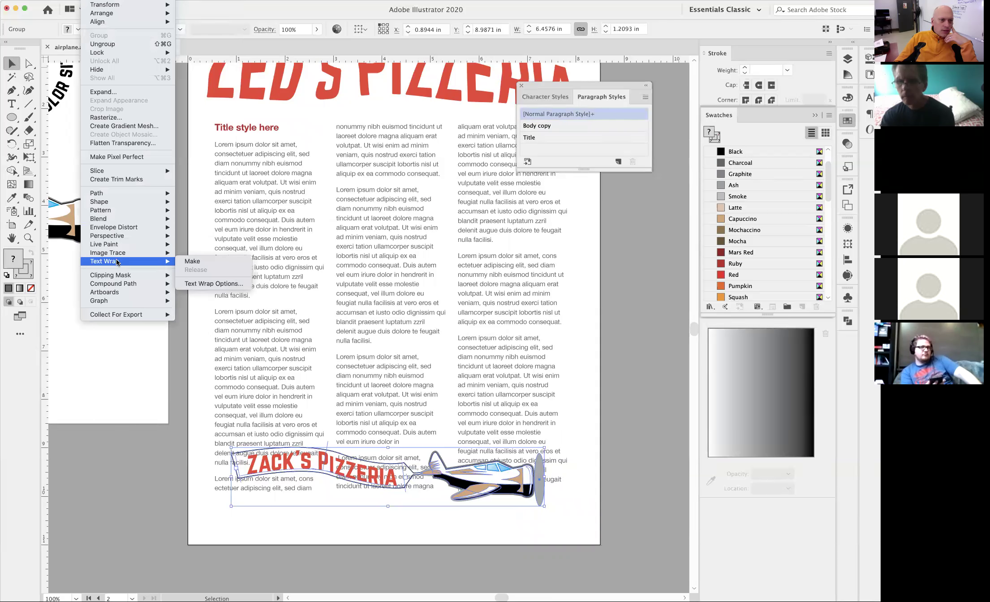
left_click(193, 261)
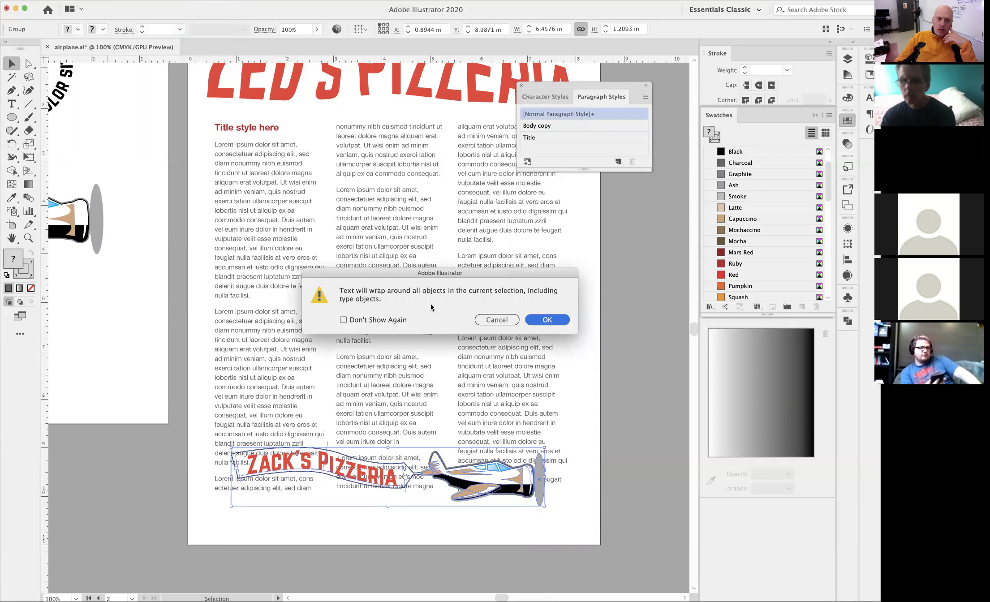
left_click(547, 320)
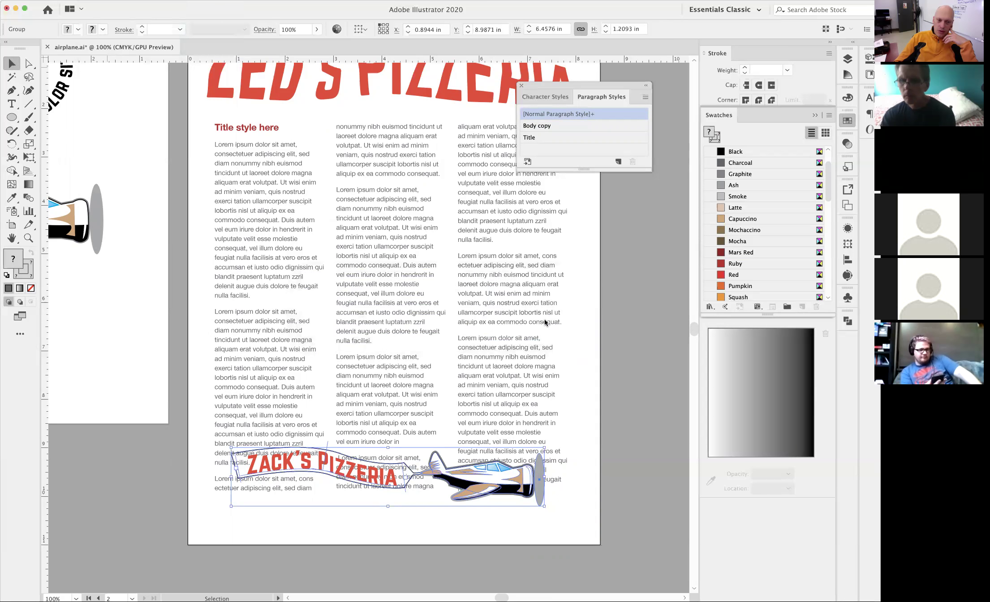
left_click(638, 450)
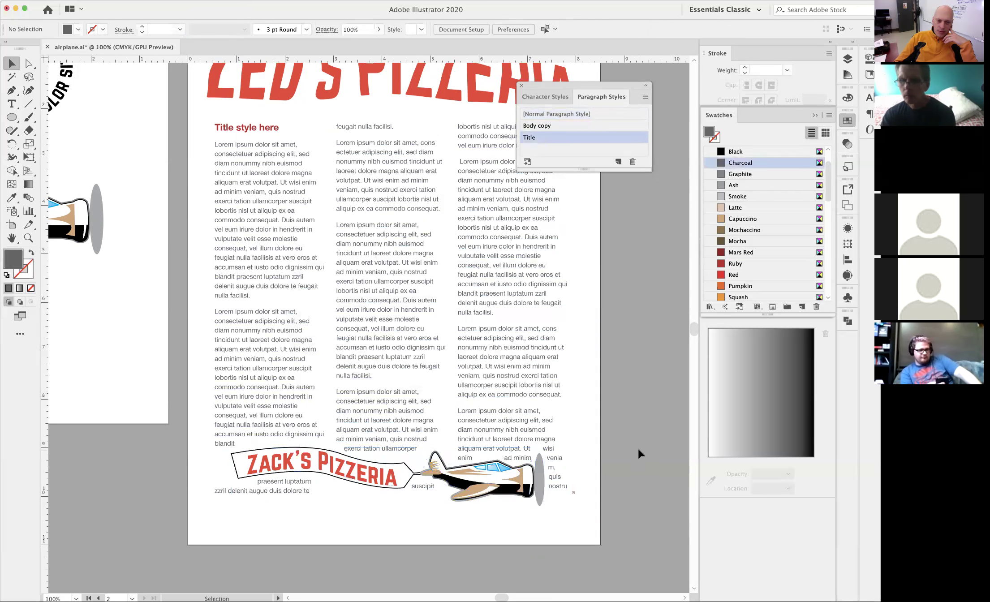
Step: Move the banner and airplane group straight up into the middle of the text columns, at about Y 5.9 in
left_click(502, 494)
left_click_drag(508, 494, 508, 345)
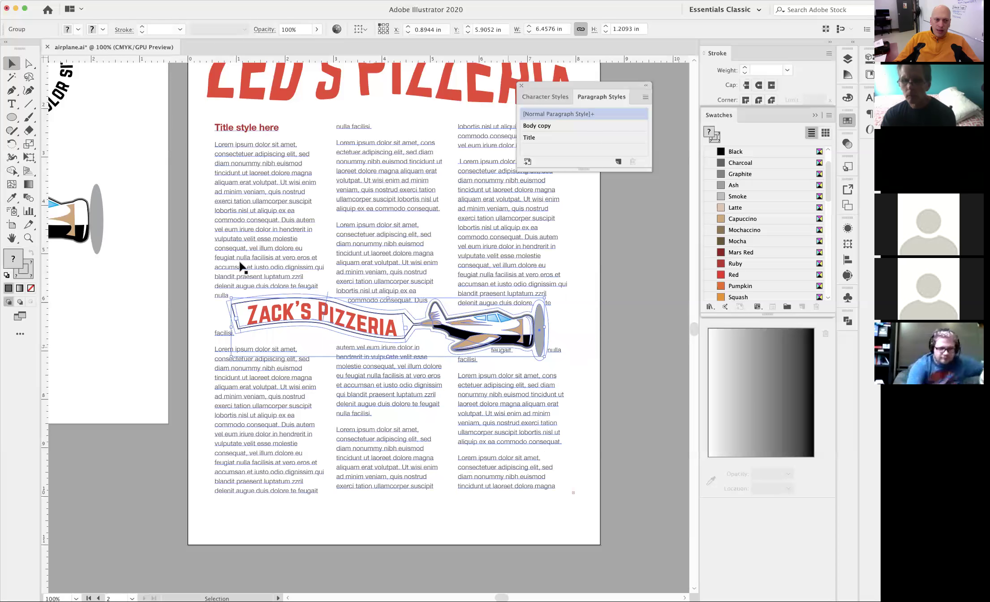
left_click(620, 363)
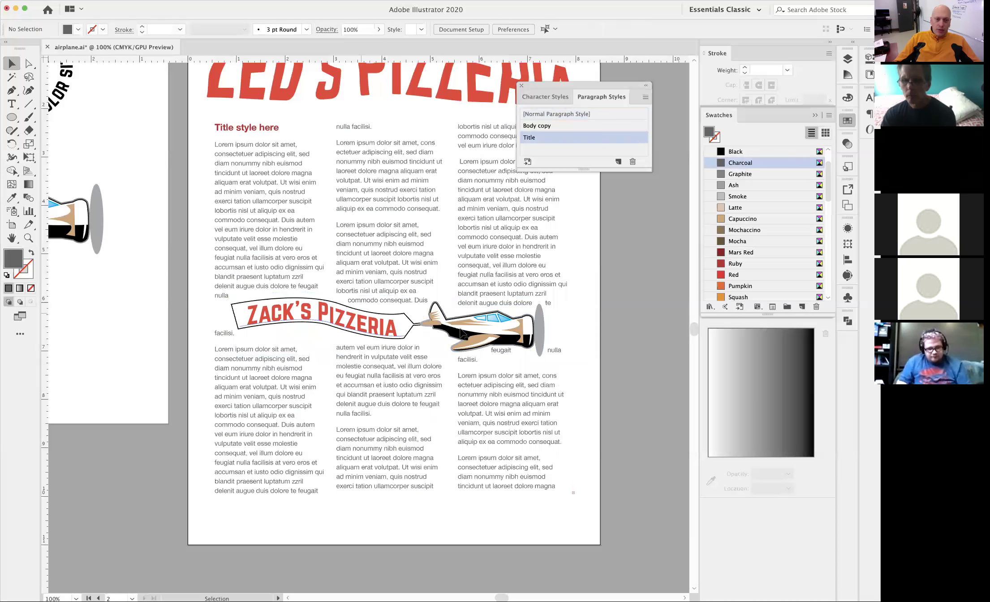
Step: Examine up close how the first column's text breaks above and below the banner's left end
left_click_drag(207, 260, 460, 339)
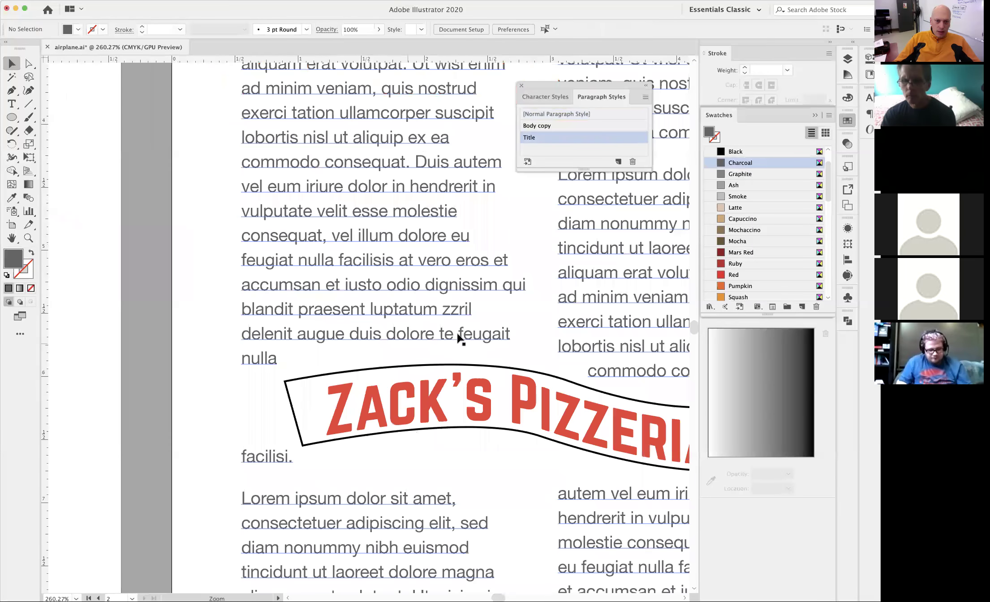
double_click(398, 307)
left_click_drag(382, 285, 280, 359)
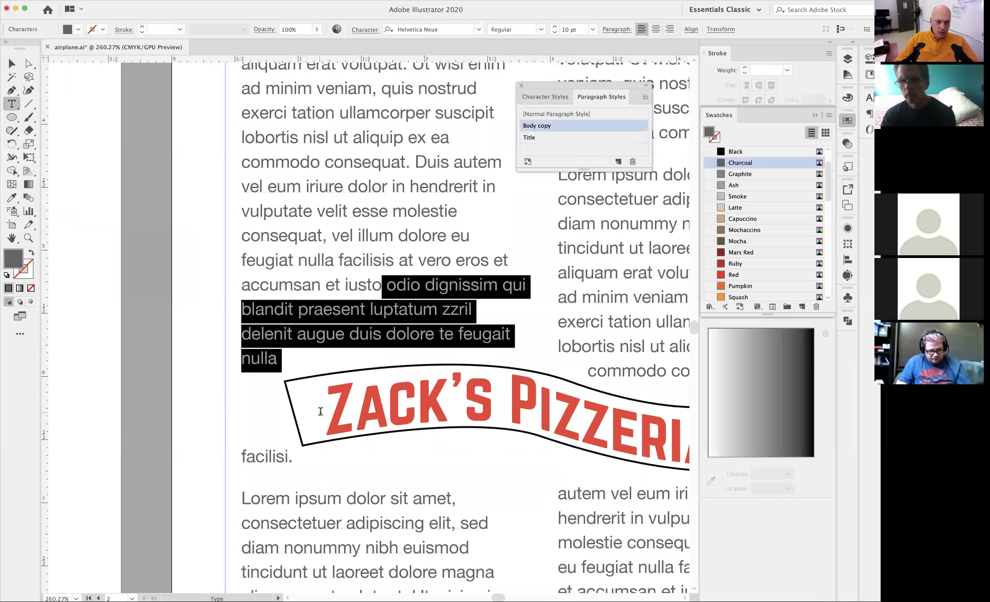
left_click(11, 63)
left_click(149, 217)
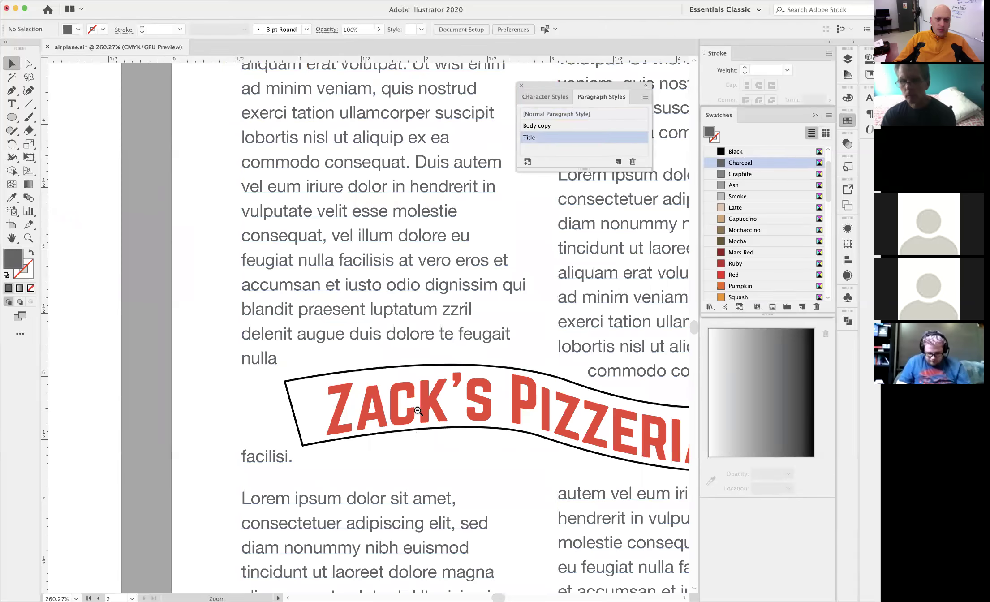
Step: Move the banner and airplane group back down to the bottom of the text columns, at about Y 9.4 in
left_click(457, 312, "alt+super")
left_click(457, 312, "alt+super")
left_click(439, 365, "super")
mouse_move(439, 366)
left_mouse_down()
mouse_move(408, 316)
mouse_move(432, 374)
left_mouse_up()
left_click(408, 316, "alt+super")
left_click(408, 315, "alt+super")
left_click_drag(479, 316, 479, 485)
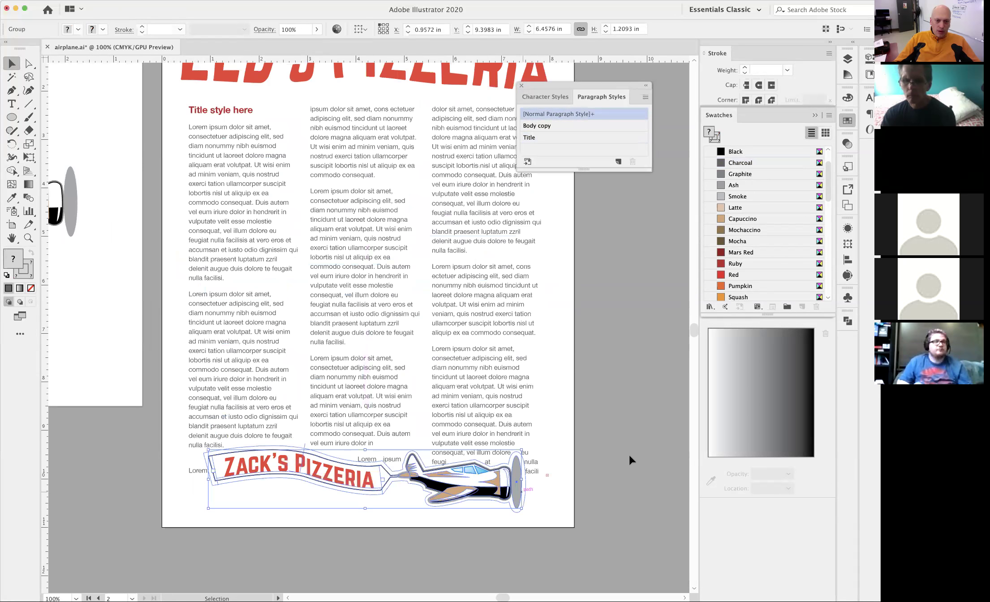
left_click(628, 454)
Step: Open the banner and airplane group's text wrap options, preview the inverted wrap, and turn Invert Wrap back off
left_click(512, 495)
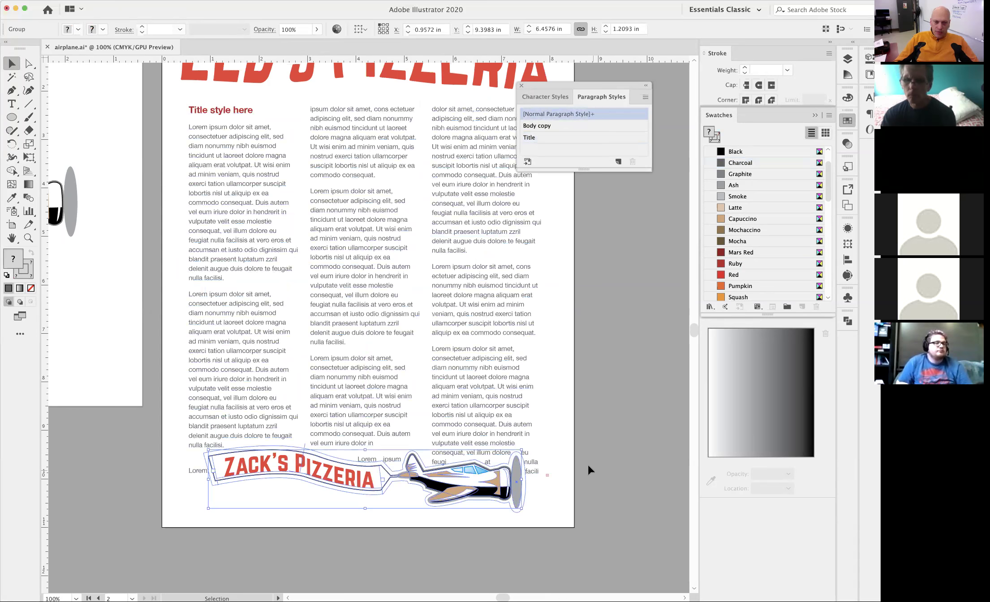
scroll(538, 459, "up", 5)
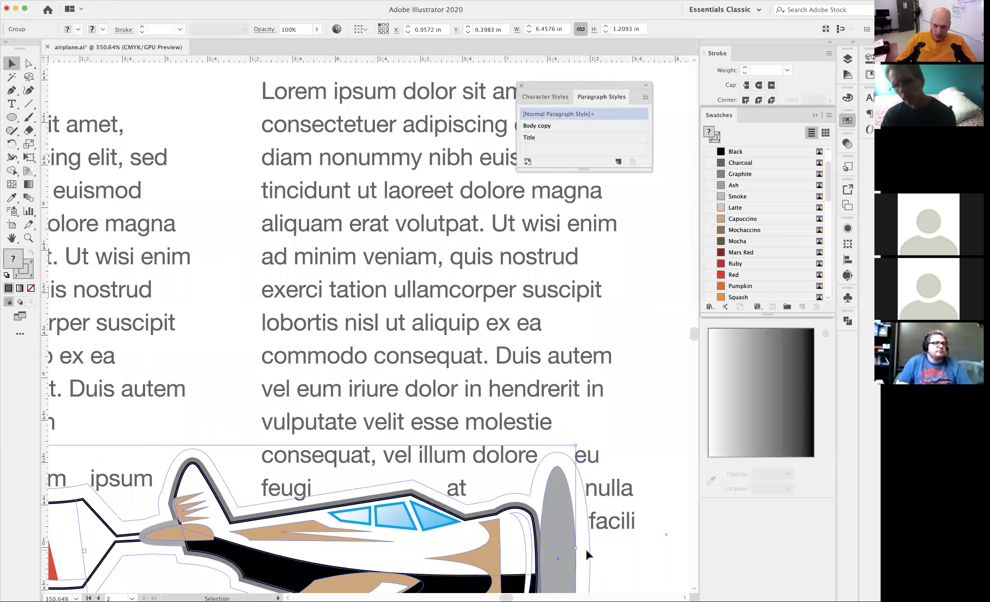
key("super+alt+space")
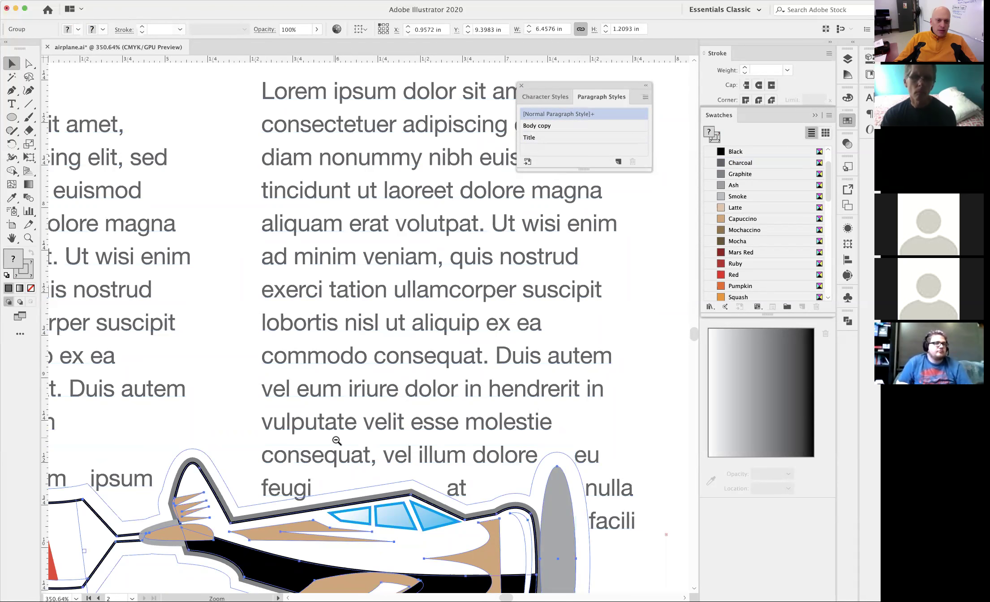
left_click_drag(338, 442, 328, 342)
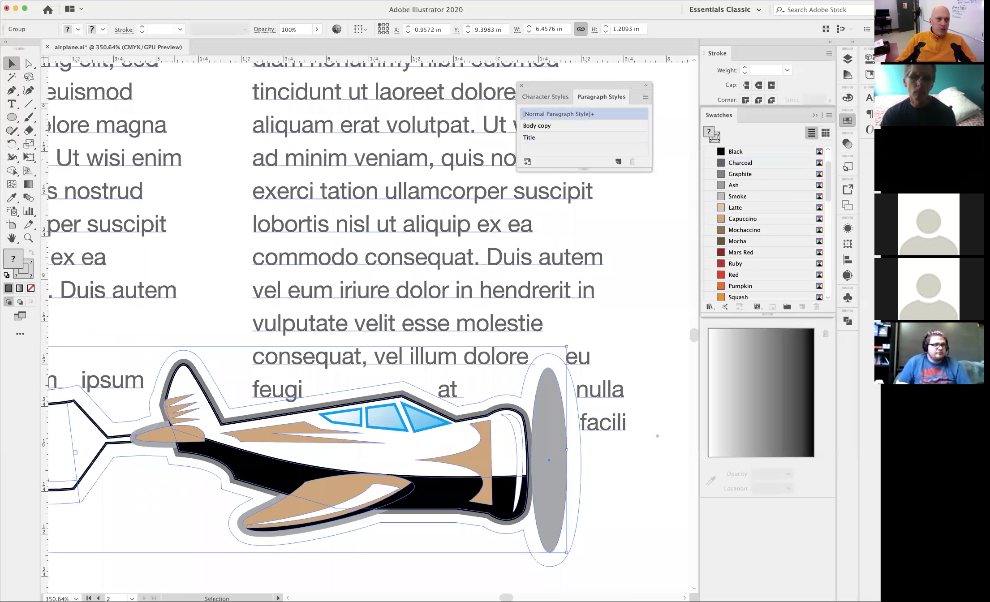
left_click(92, 0)
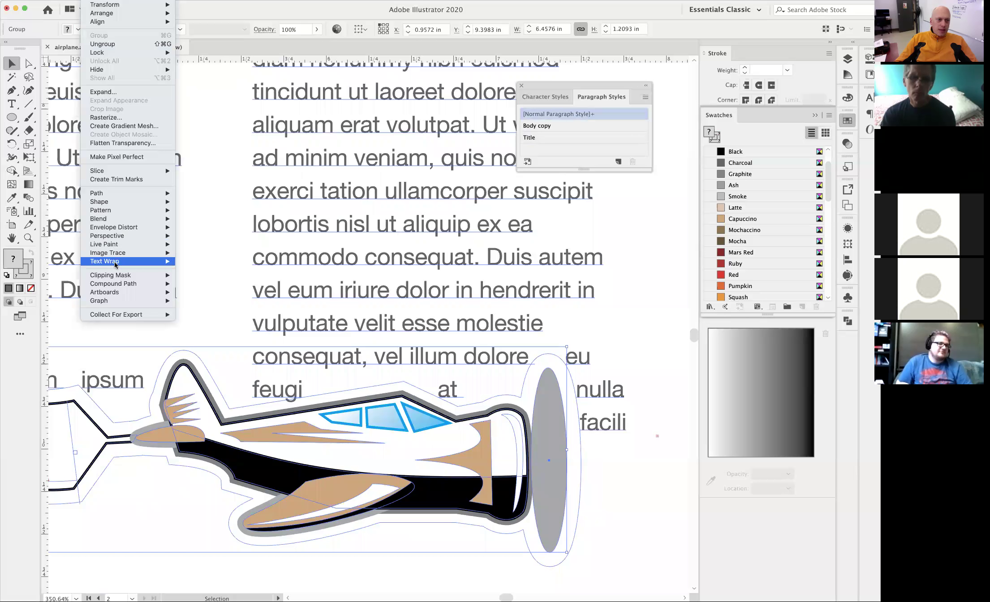
mouse_move(116, 265)
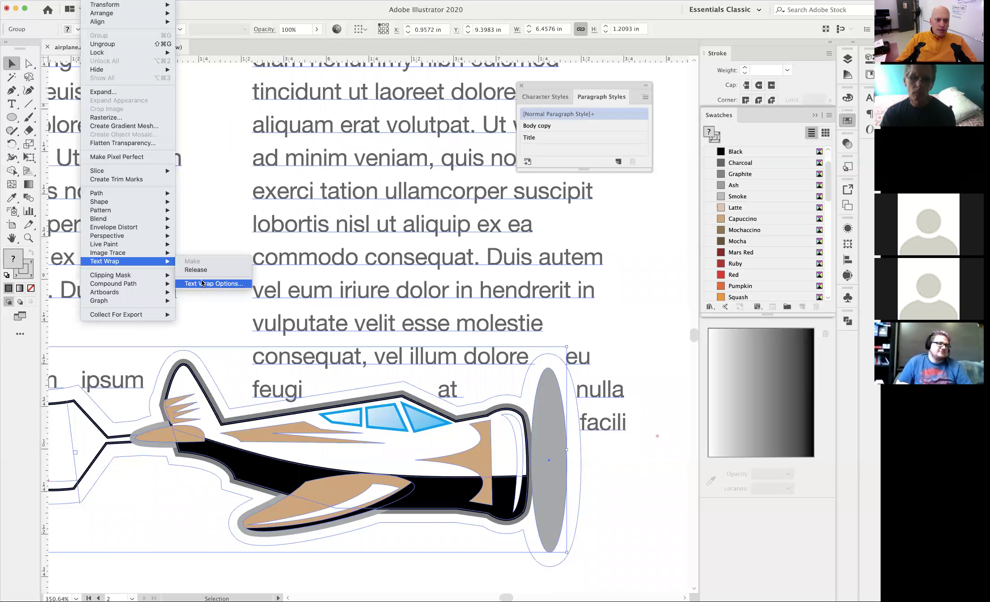
left_click(227, 284)
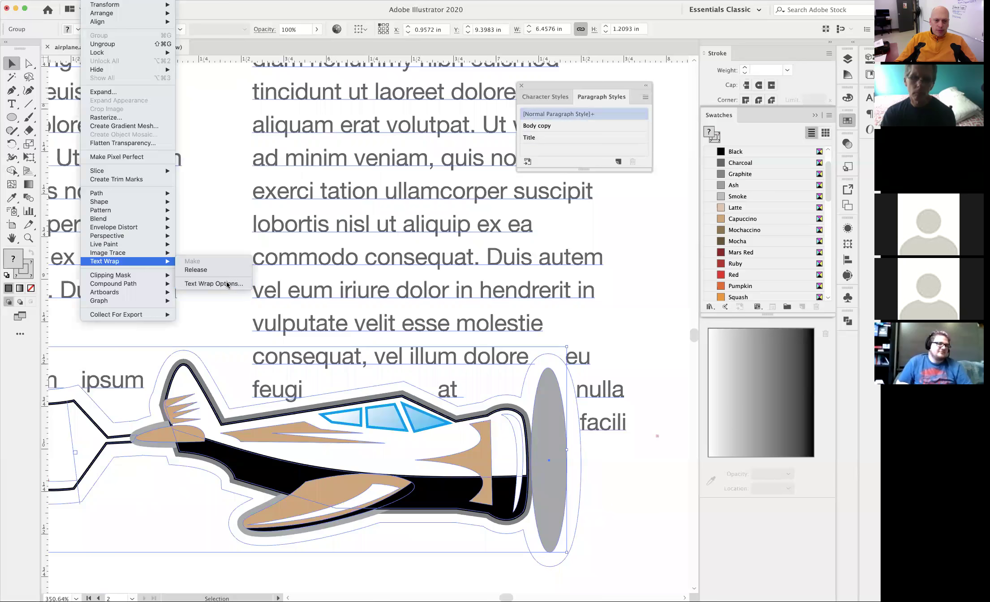
left_click_drag(399, 243, 363, 184)
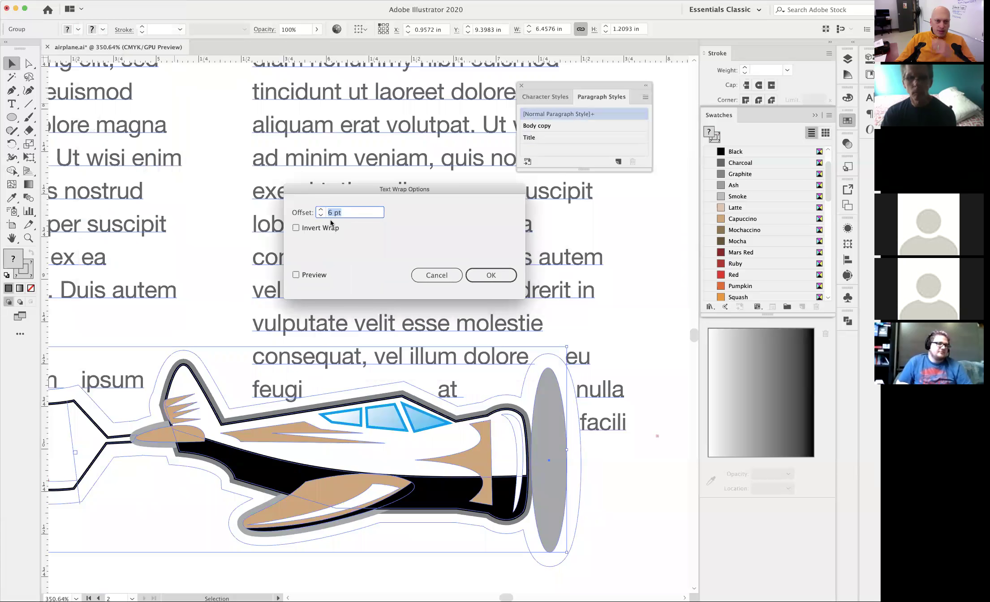
left_click(295, 228)
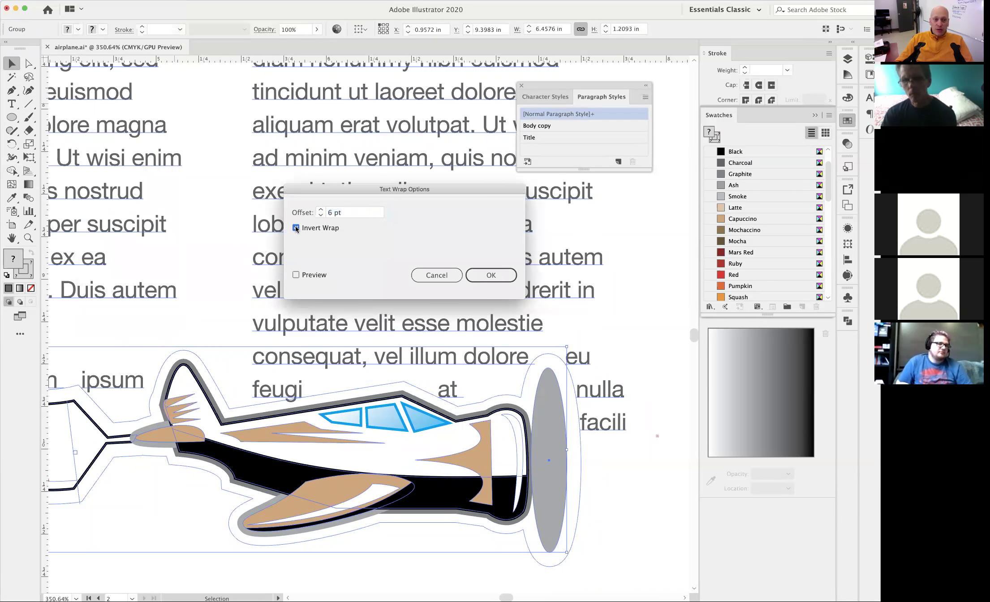
left_click(296, 275)
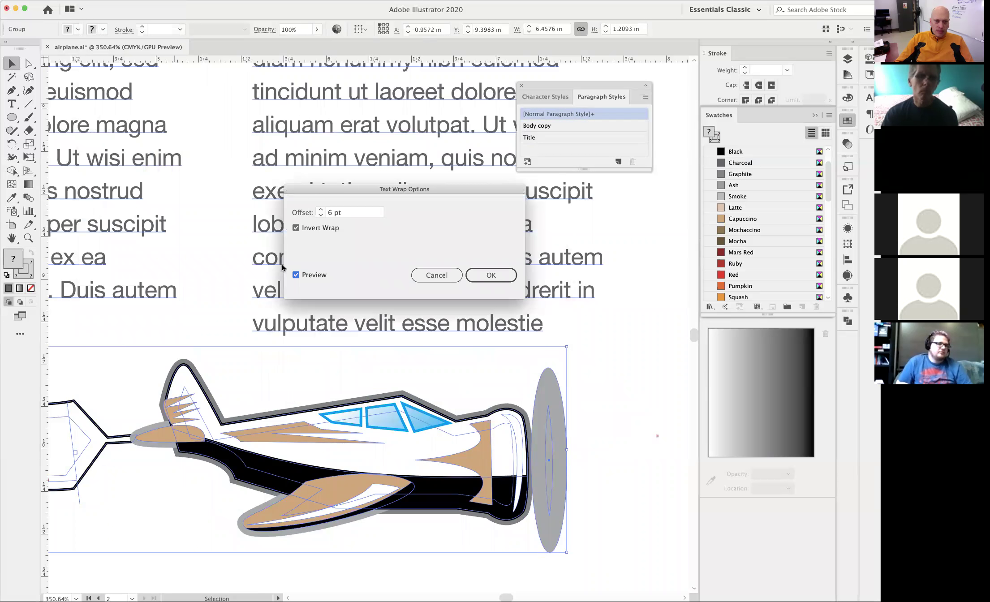
left_click(296, 227)
Step: Set the group's text wrap offset to 15 pt and apply it
left_click(320, 210)
left_click(320, 210)
left_click(320, 210)
left_click(320, 210)
left_click(321, 210)
left_click(320, 210)
left_click(320, 210)
left_click(321, 210)
left_click(320, 210)
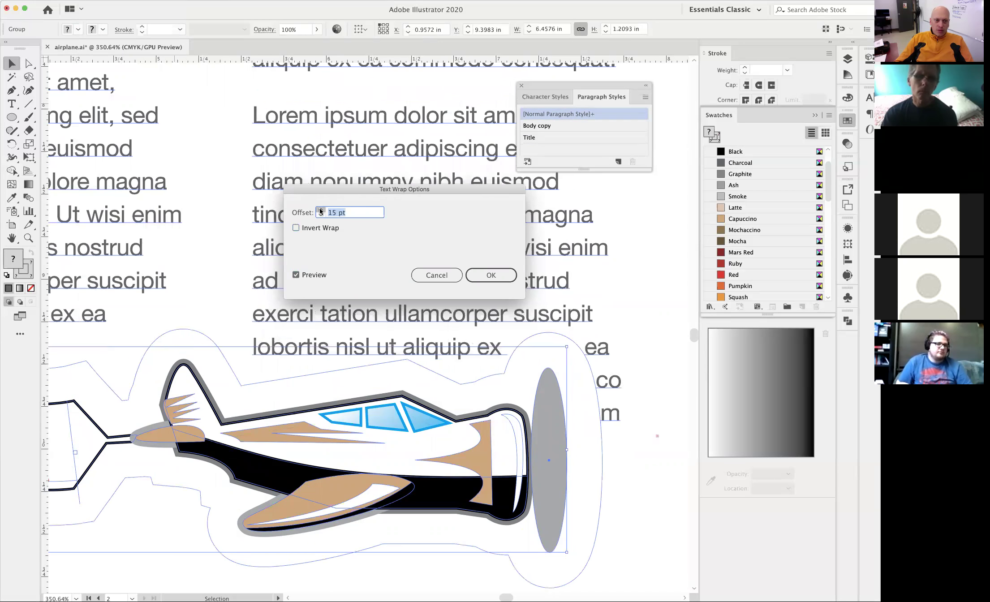
left_click(485, 272)
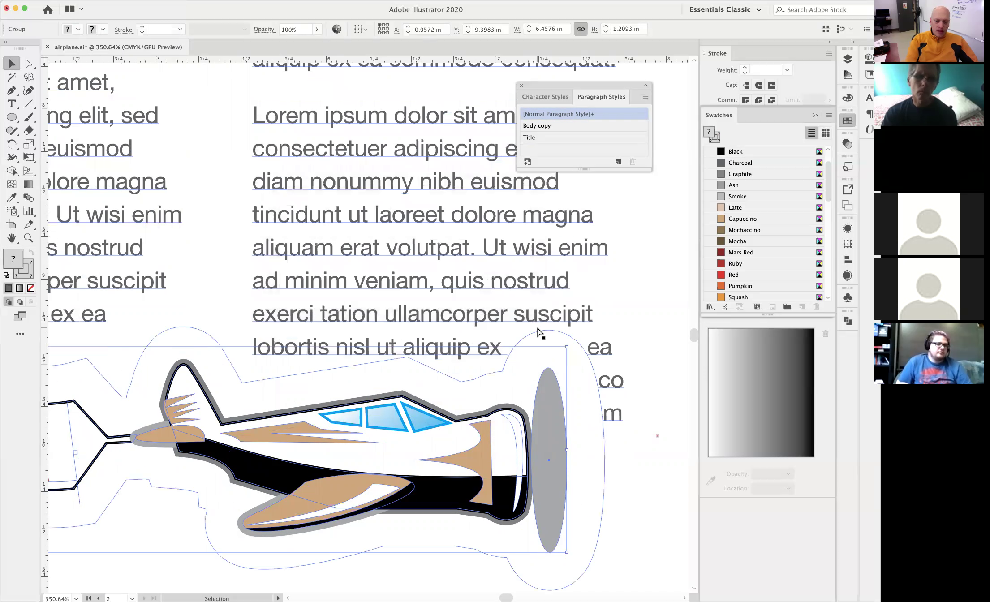
Step: Nudge the banner and airplane group toward the page's lower-left corner, at about X 0.26 in, Y 9.54 in
key("super+1")
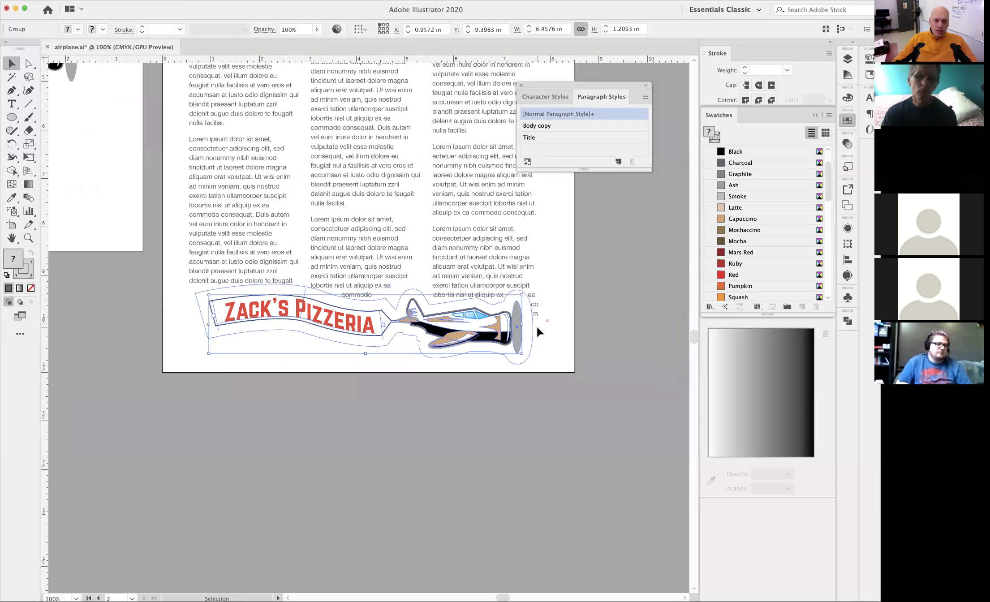
key("super+shift+a")
key("super+minus")
left_click_drag(413, 336, 439, 460)
left_click(449, 470)
key("shift+Left")
key("shift+Left")
key("shift+Left")
key("shift+Left")
key("shift+Left")
key("shift+Down")
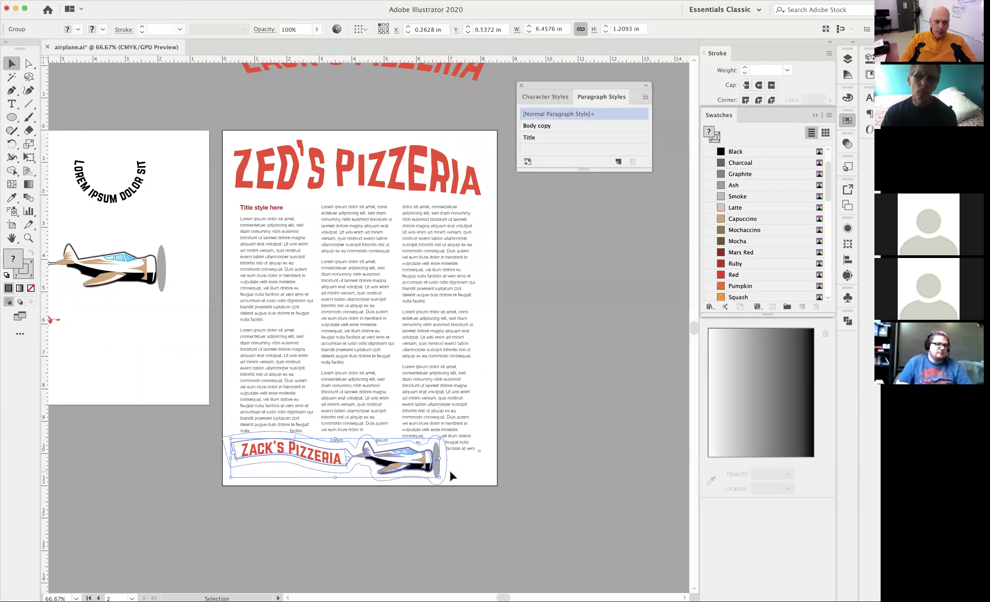
Step: Move the banner and airplane group up directly beneath the ZED'S PIZZERIA headline, at about X 0.72 in, Y 2.0 in
left_click(529, 400)
left_click(405, 390, "super")
left_click_drag(405, 390, 423, 409)
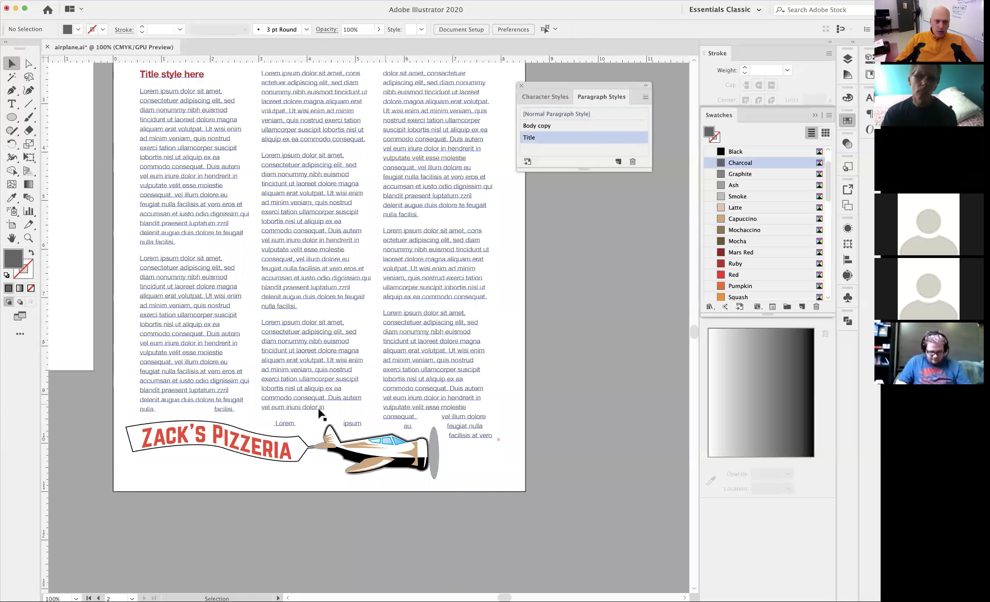
scroll(556, 403, "up", 3)
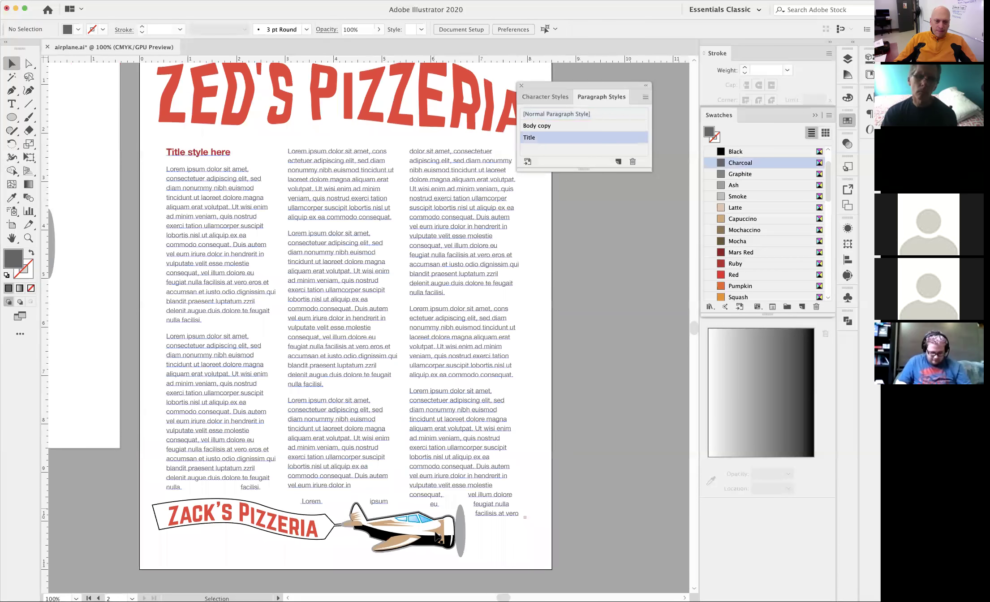
left_click_drag(443, 535, 460, 159)
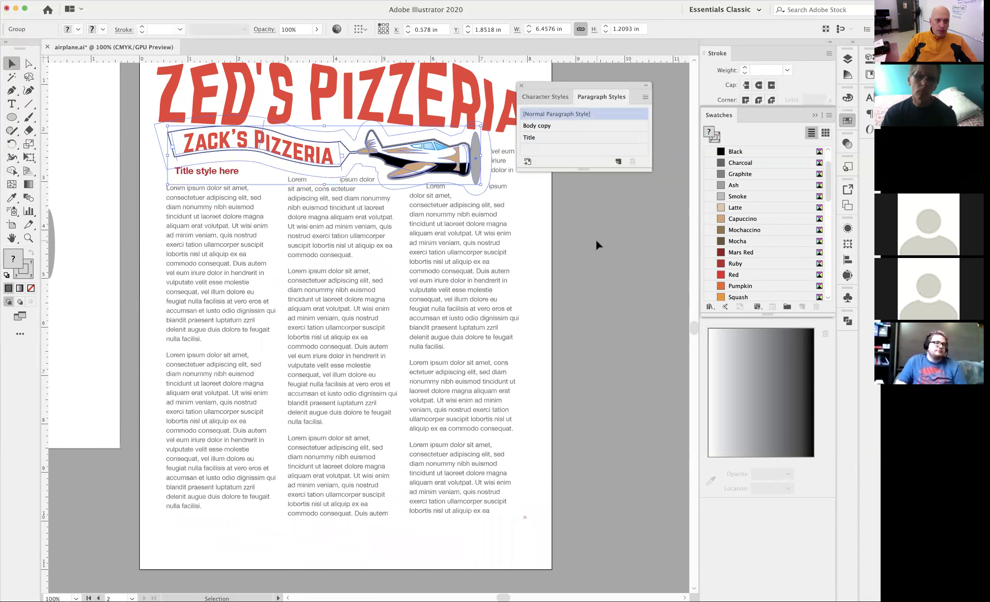
key("Down")
key("shift+Down")
key("shift+Right")
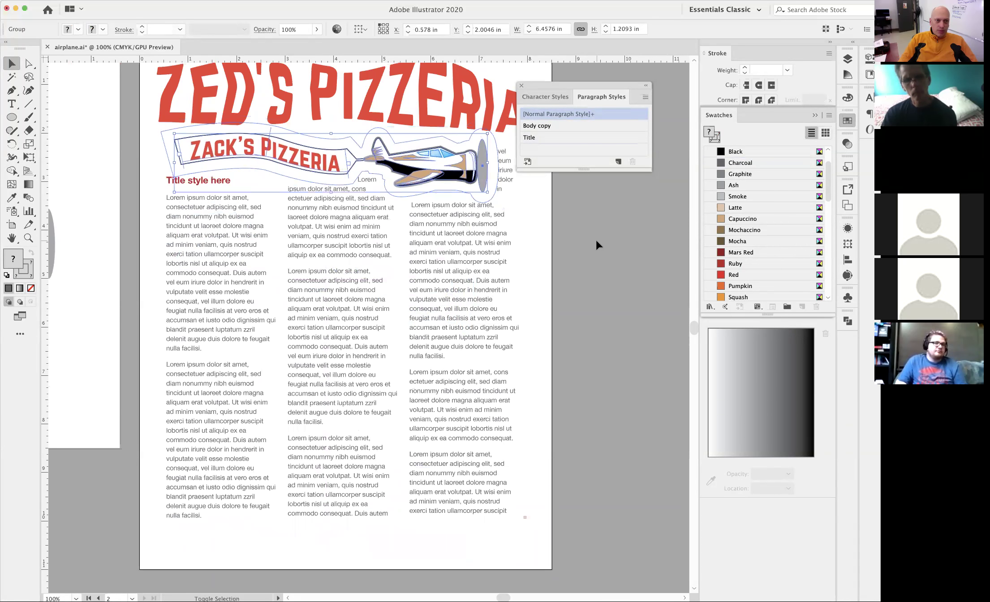
key("shift+Right")
key("shift+Down")
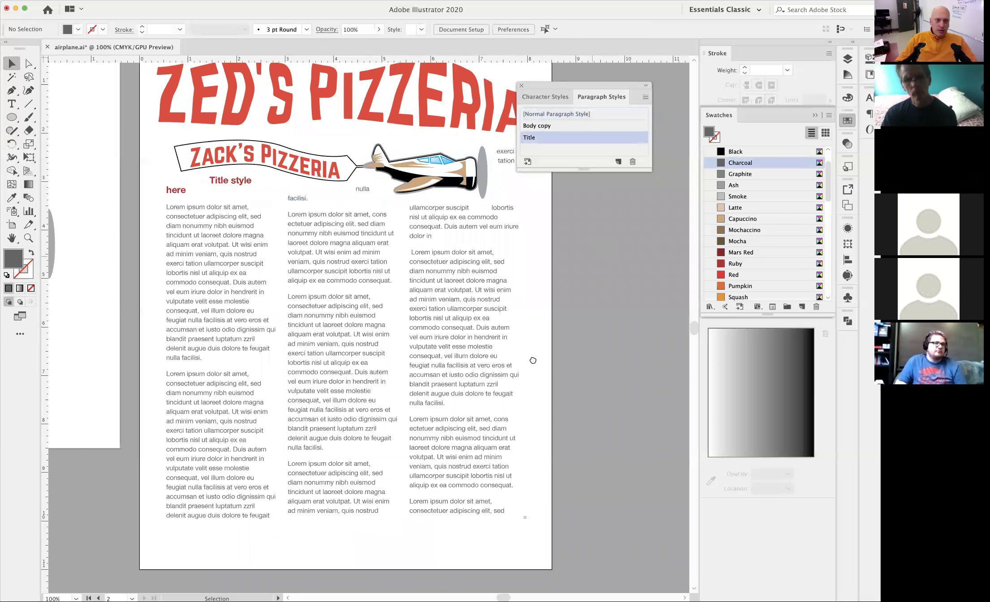
scroll(405, 338, "up", 3)
scroll(404, 338, "right", 1)
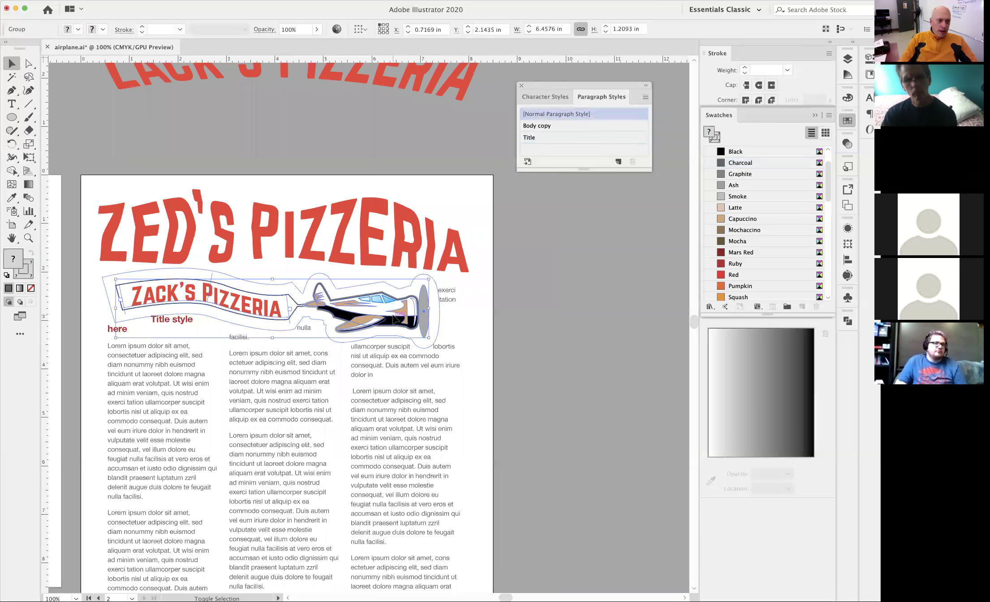
key("shift+Up")
Step: Examine how the three text columns wrap below and beside the banner and airplane under the headline
left_click(382, 375)
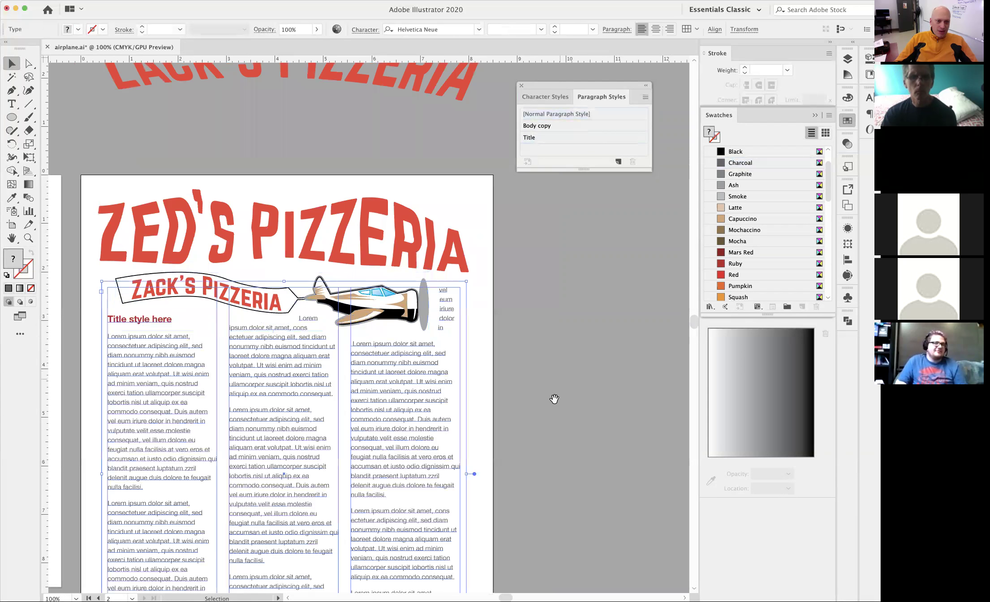
left_click(552, 400)
scroll(563, 331, "down", 2)
scroll(563, 332, "left", 1)
scroll(501, 394, "down", 1)
scroll(501, 395, "left", 1)
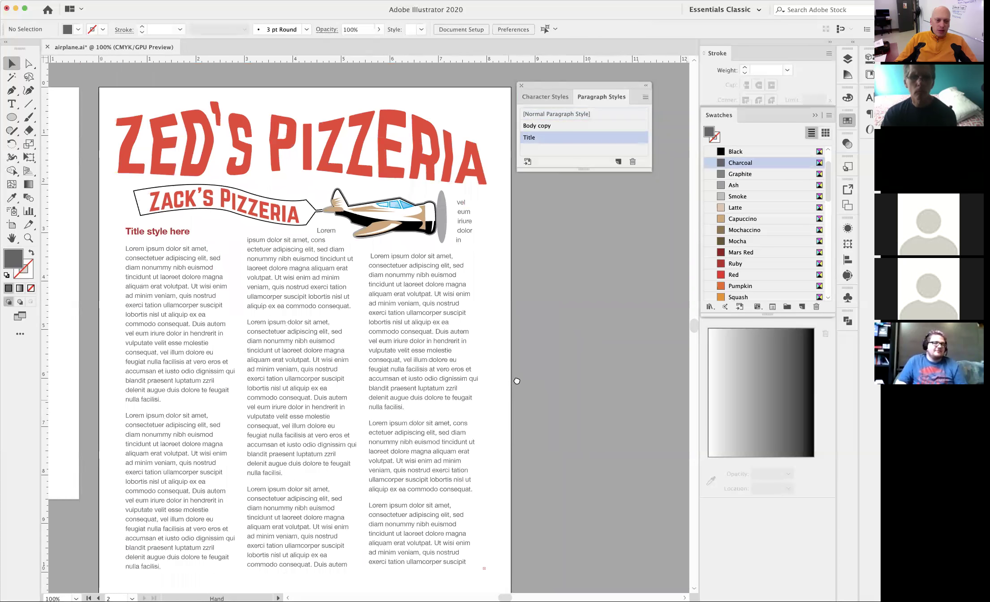
scroll(493, 224, "down", 1)
scroll(493, 224, "left", 1)
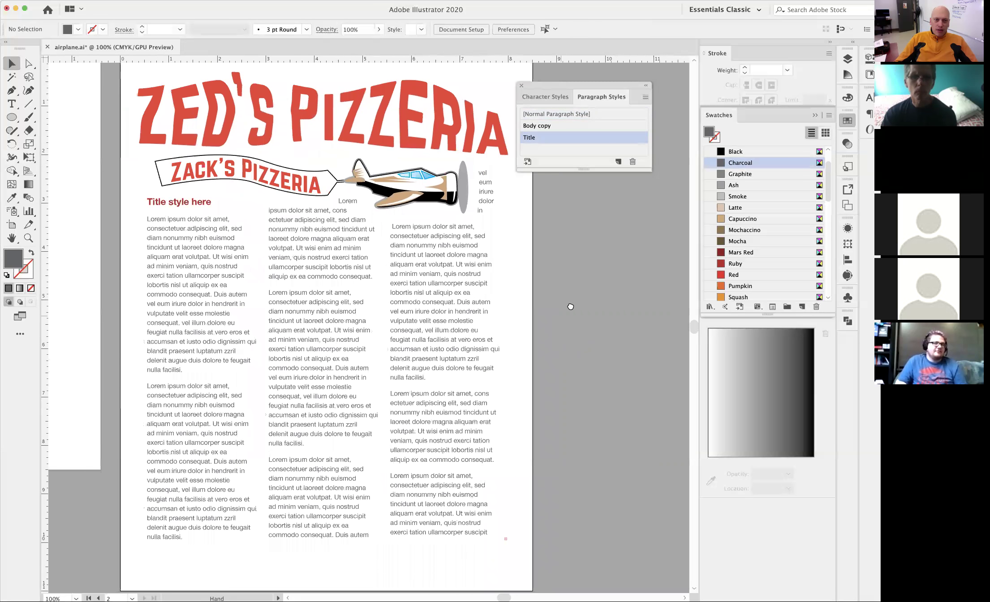
Step: Review the warped ZED'S PIZZERIA headline and the banner and circular type samples on the first artboard
key("super+minus")
left_click(359, 249)
left_click(349, 208)
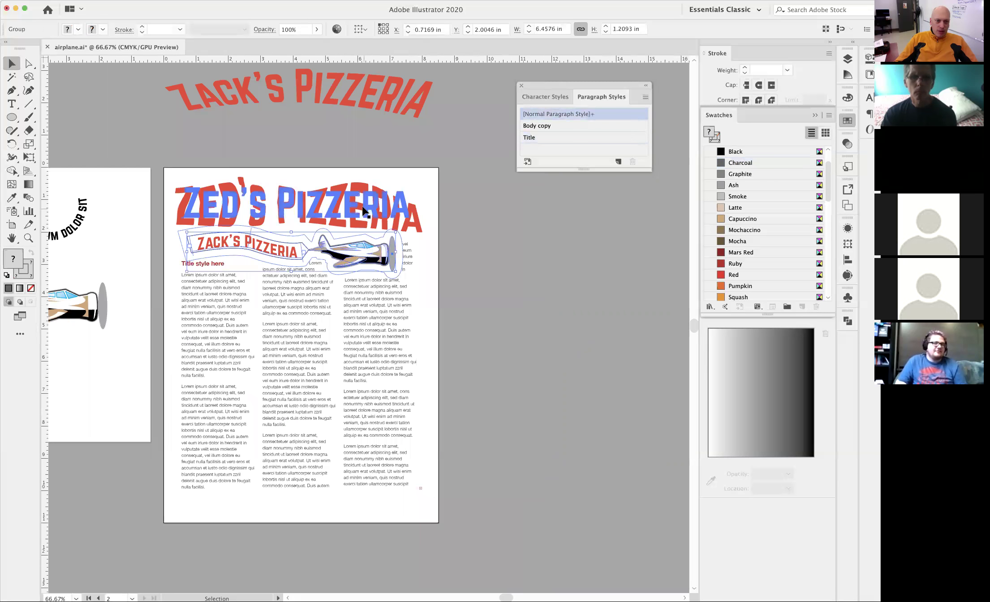
scroll(448, 163, "down", 1)
scroll(448, 163, "left", 1)
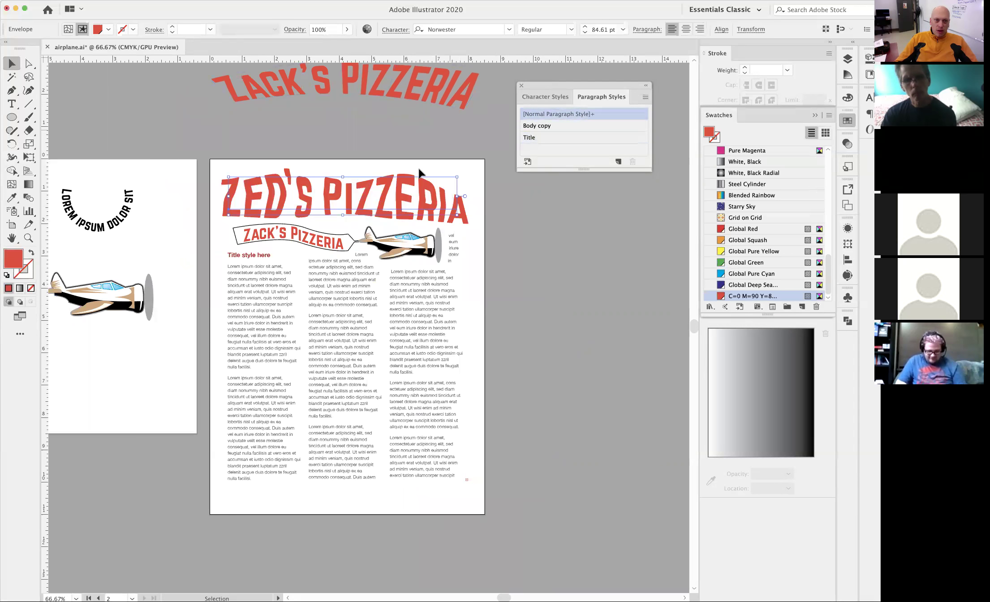
left_click(431, 136)
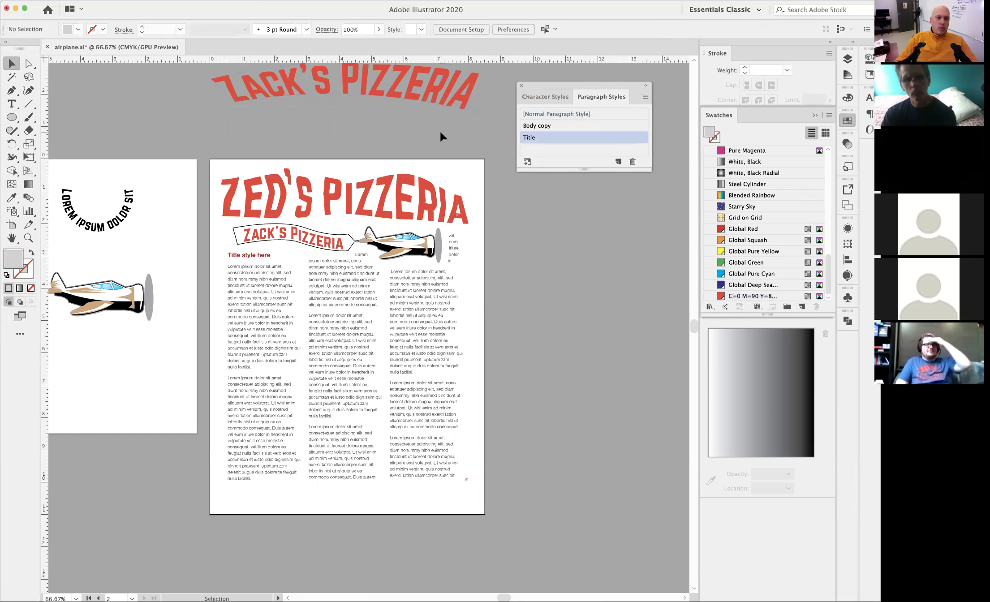
left_click_drag(316, 309, 491, 333)
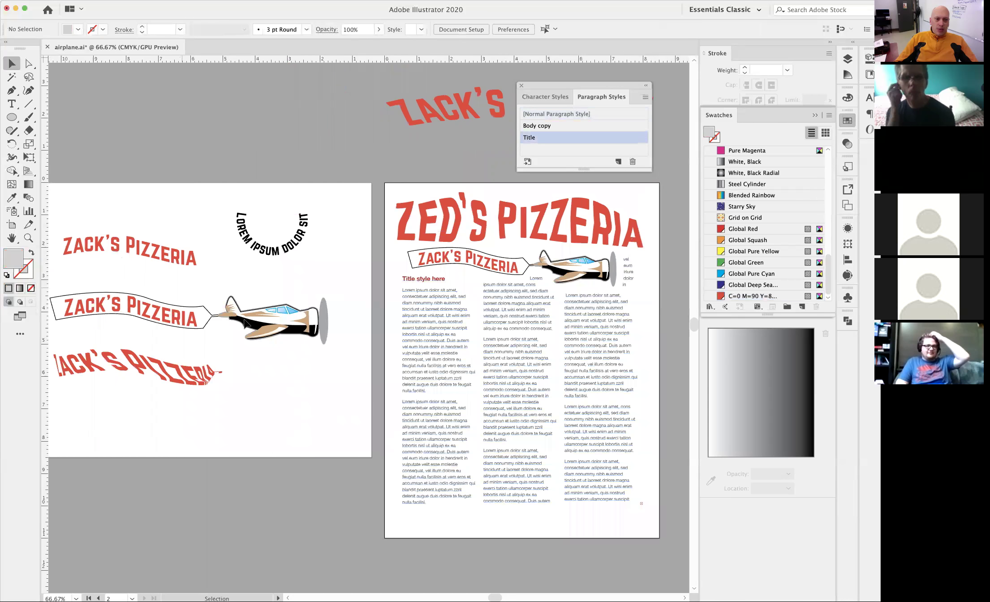
scroll(270, 334, "left", 3)
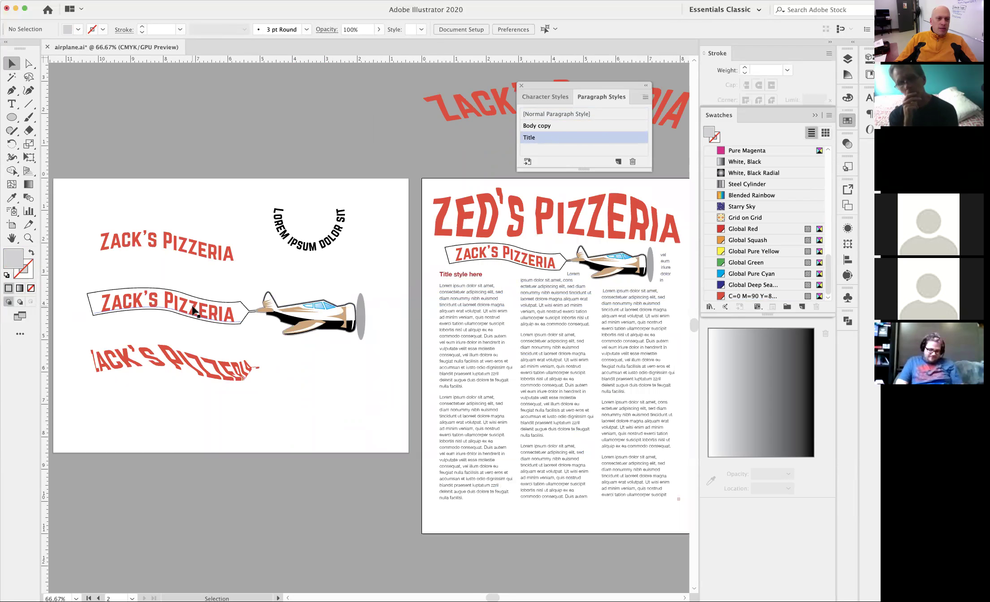
left_click(311, 253)
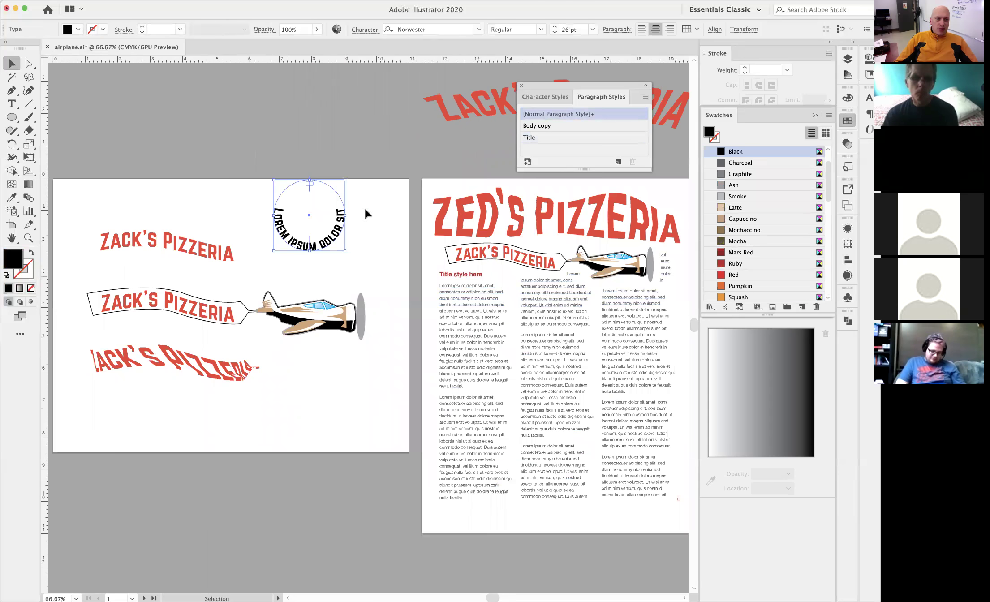
Step: Move the three-column text frame straight down so its top edge sits near the bottom of the banner, and check the layout
left_click_drag(510, 383, 365, 370)
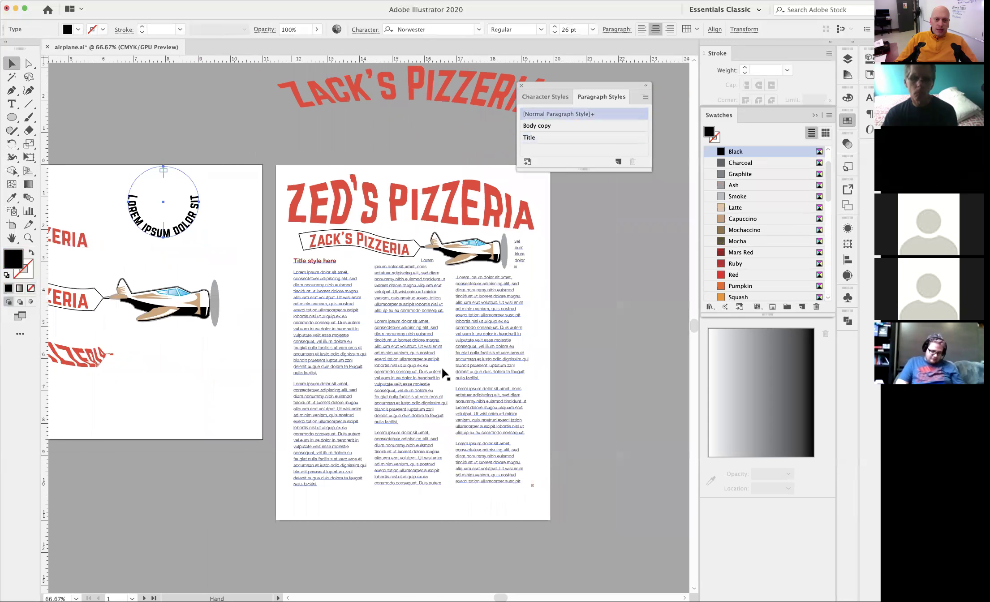
left_click(442, 371)
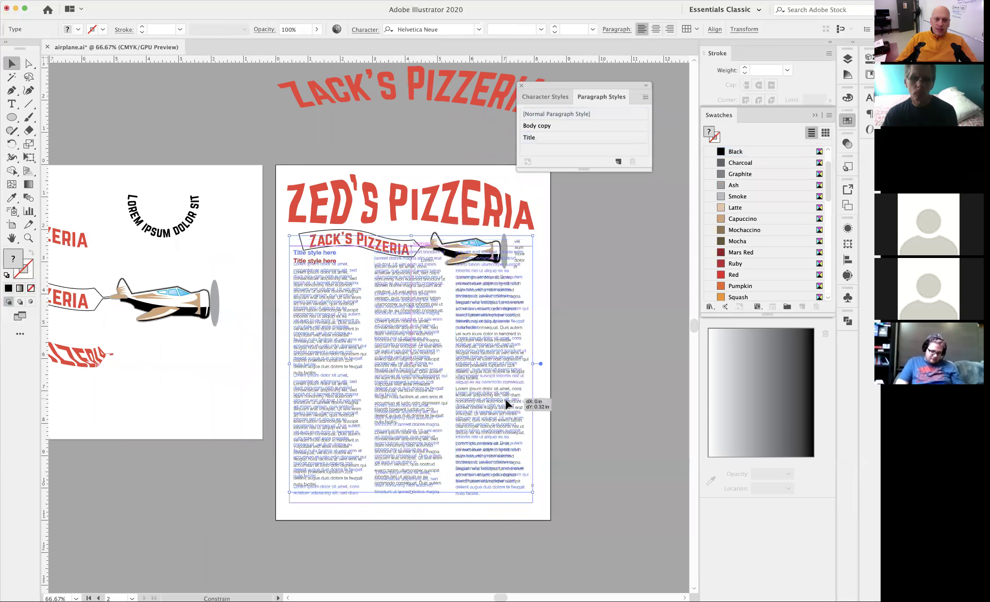
left_click(607, 344)
left_click(516, 327)
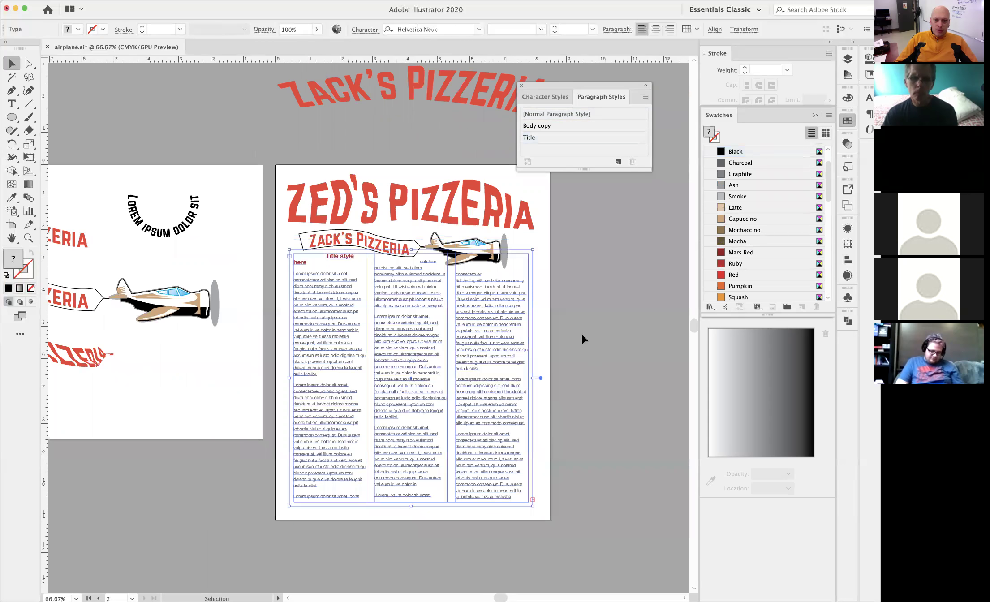
left_click(590, 335)
scroll(530, 346, "right", 3)
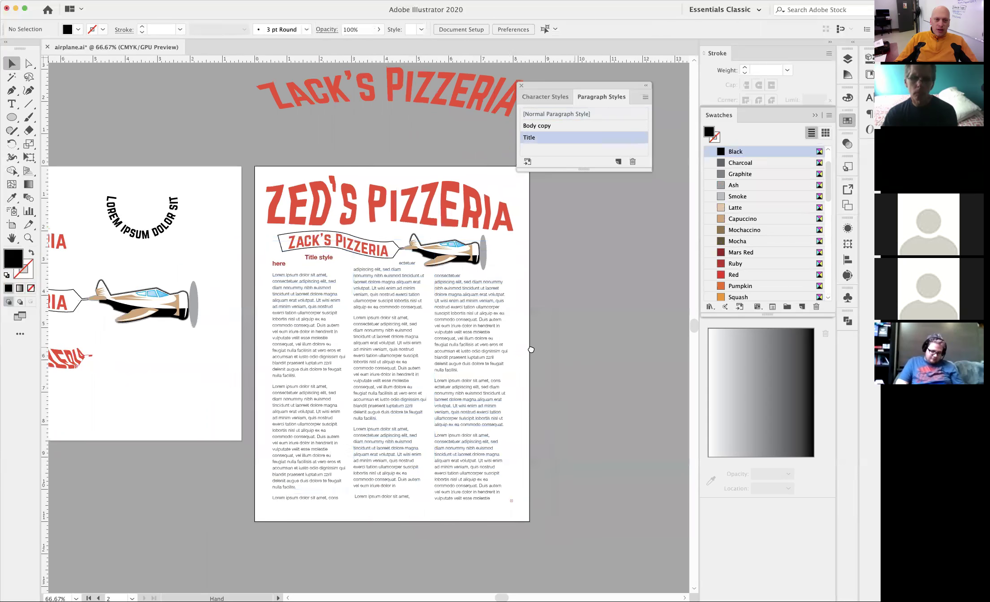
left_click(419, 333, "super")
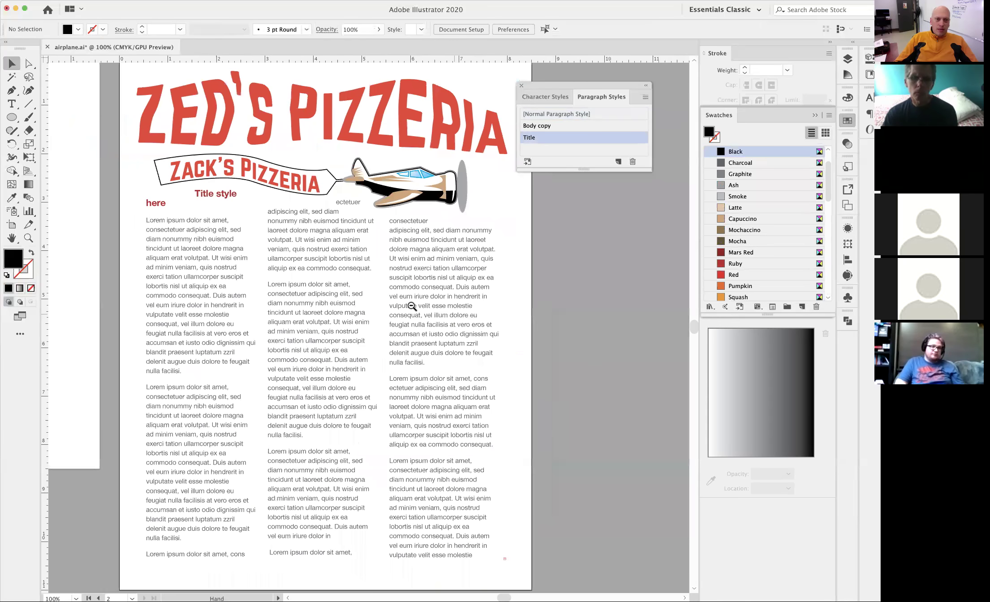
left_click(393, 331, "alt+super")
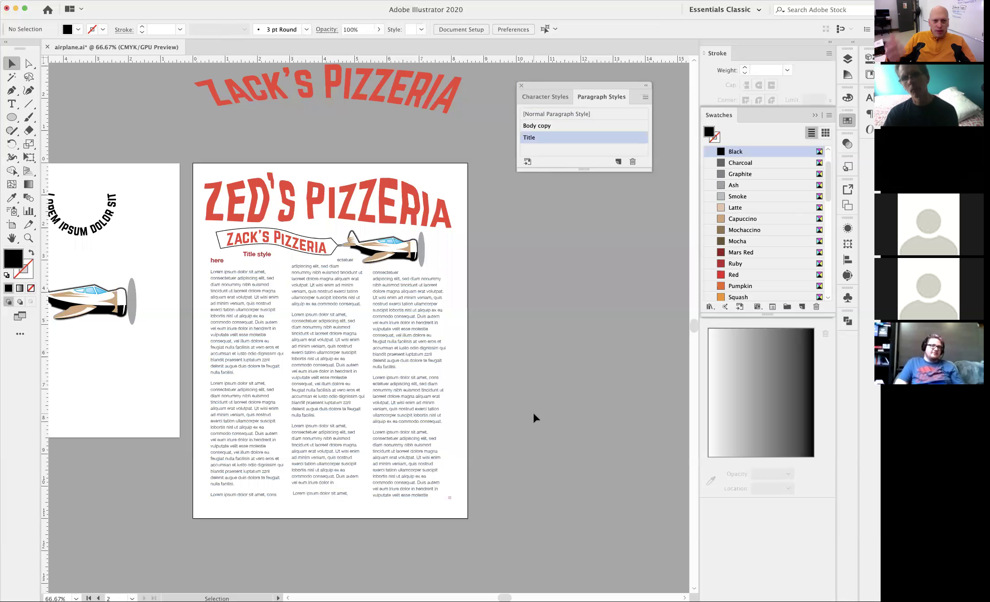
left_click(426, 463)
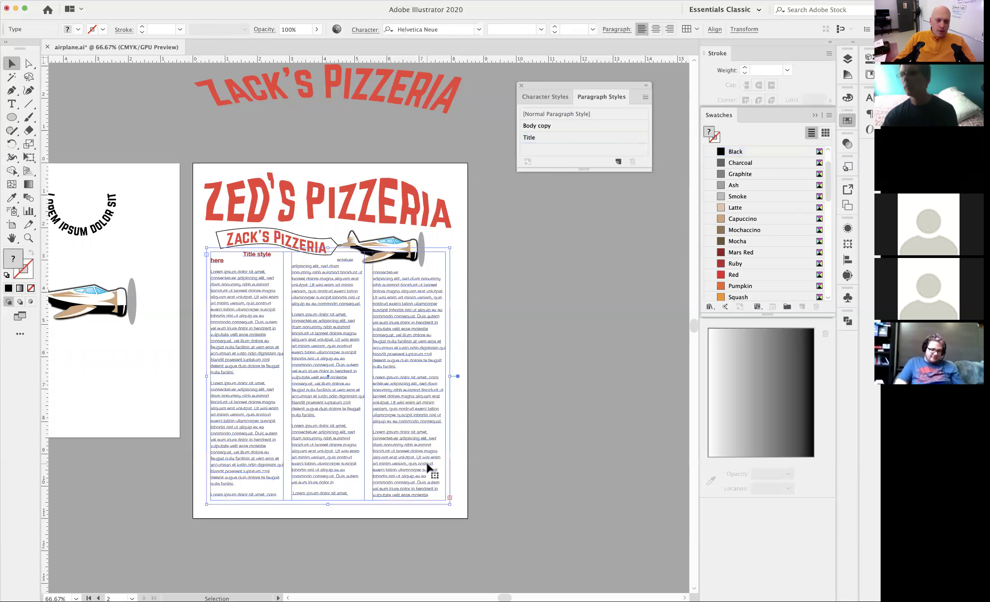
left_click(541, 462)
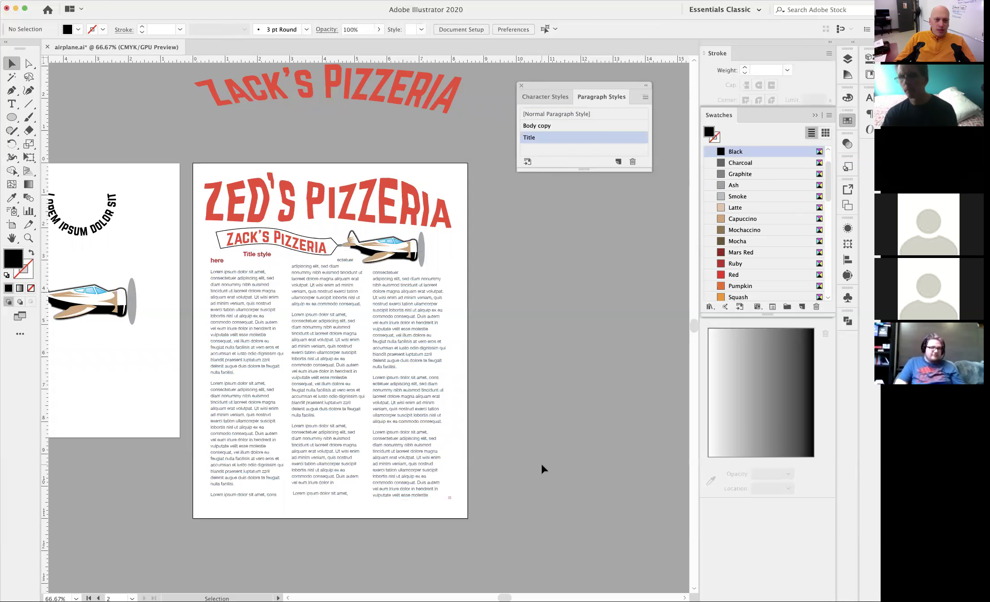
left_click(376, 520)
left_click(589, 469)
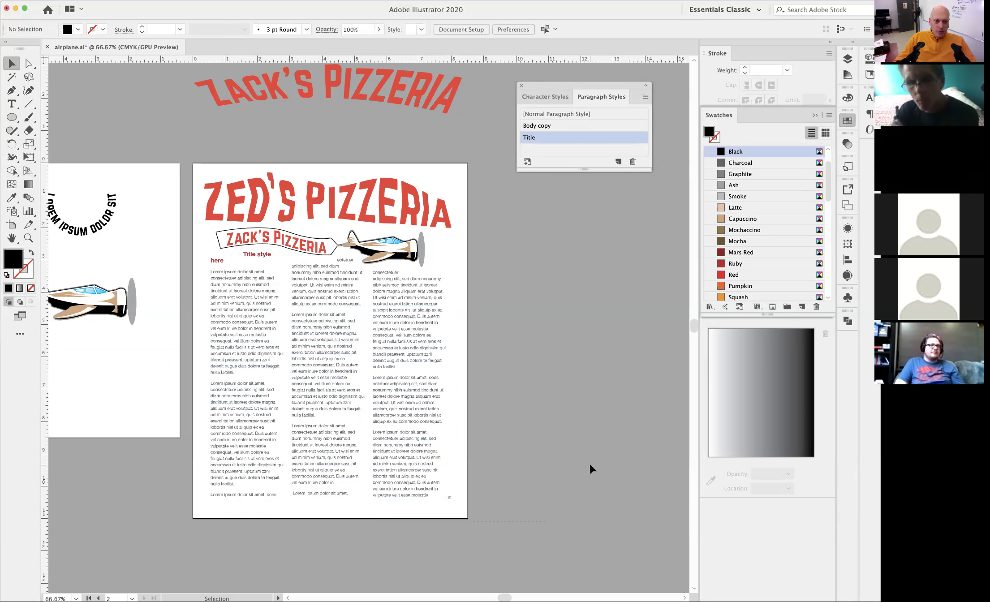
left_click(522, 432)
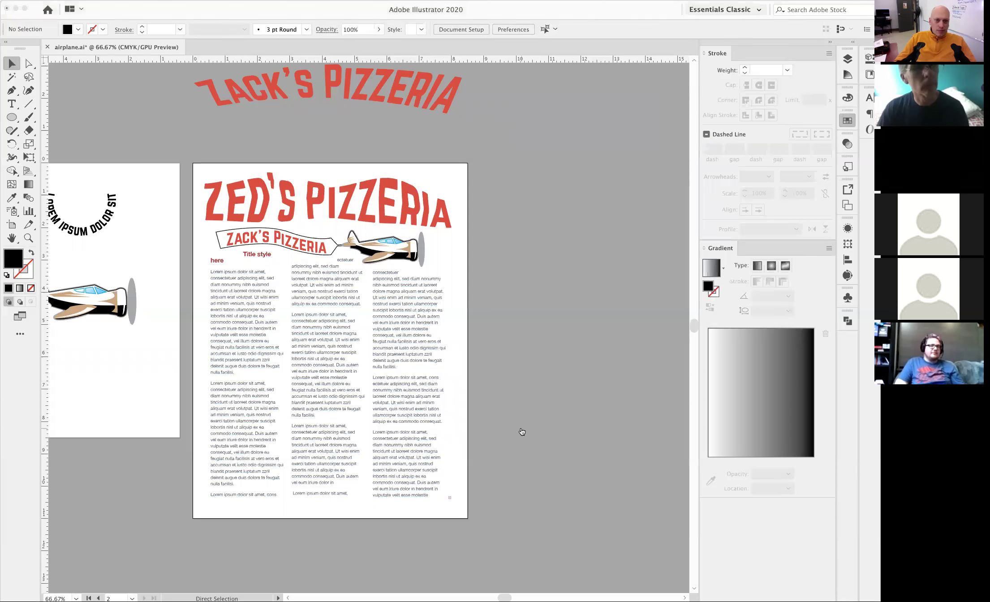